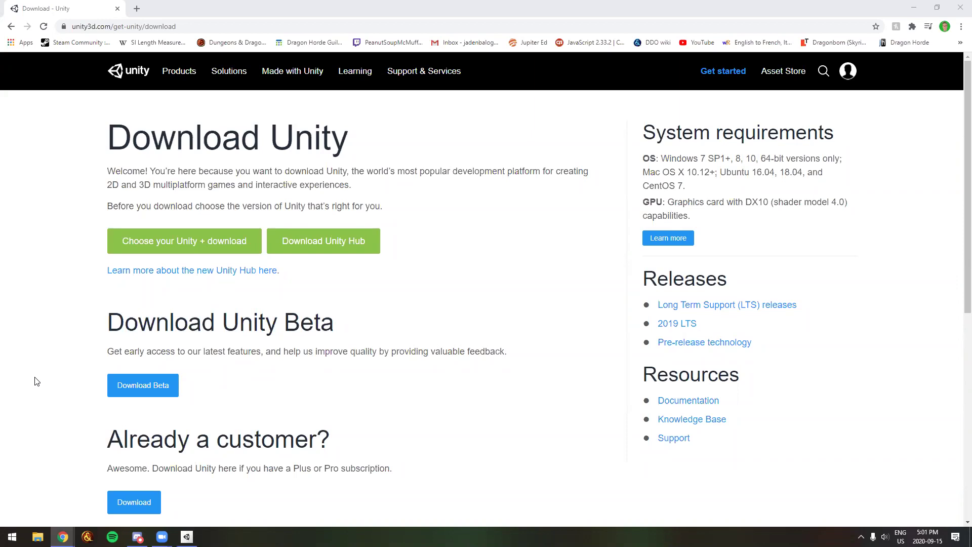
click(527, 287)
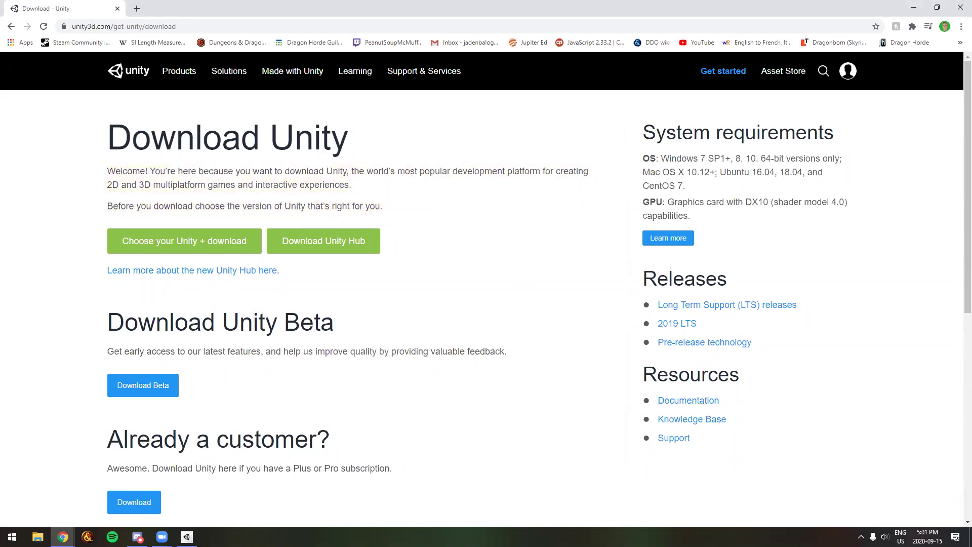
mouse_move(162, 537)
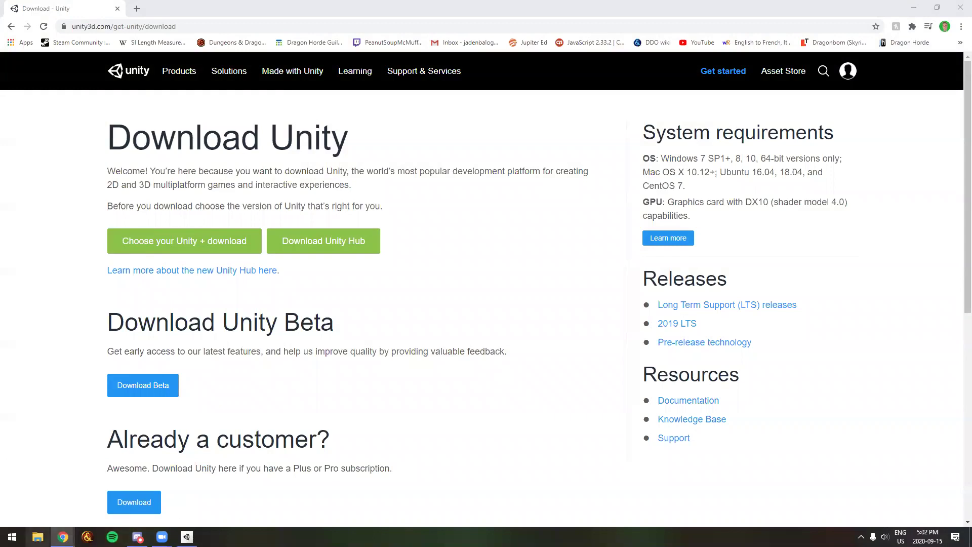
click(129, 503)
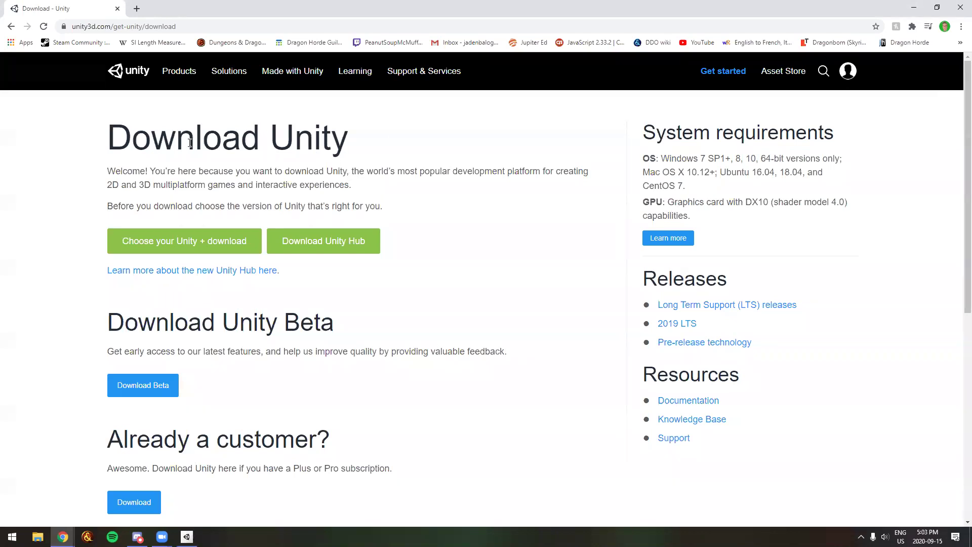
- Download the Unity Hub installer from the Unity download page and open Unity Hub
click(364, 248)
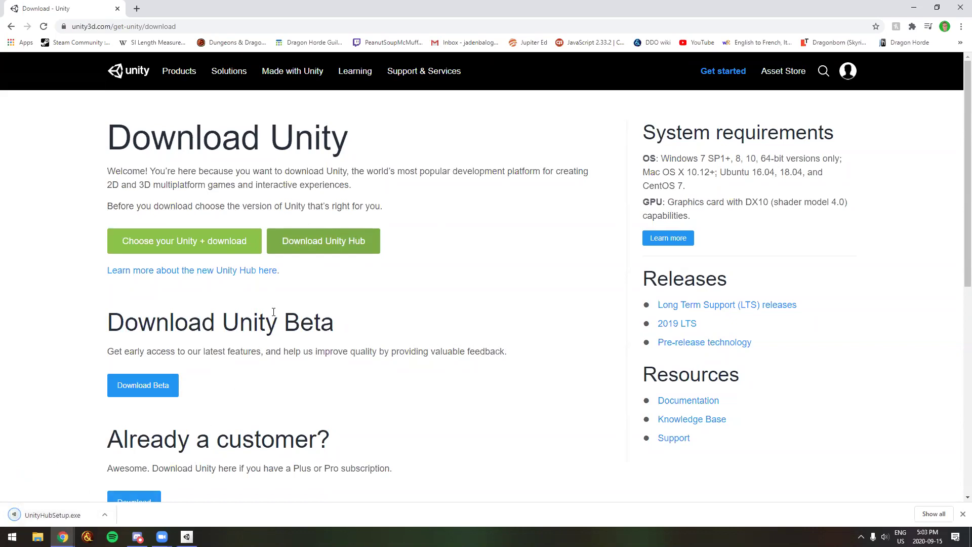
click(348, 239)
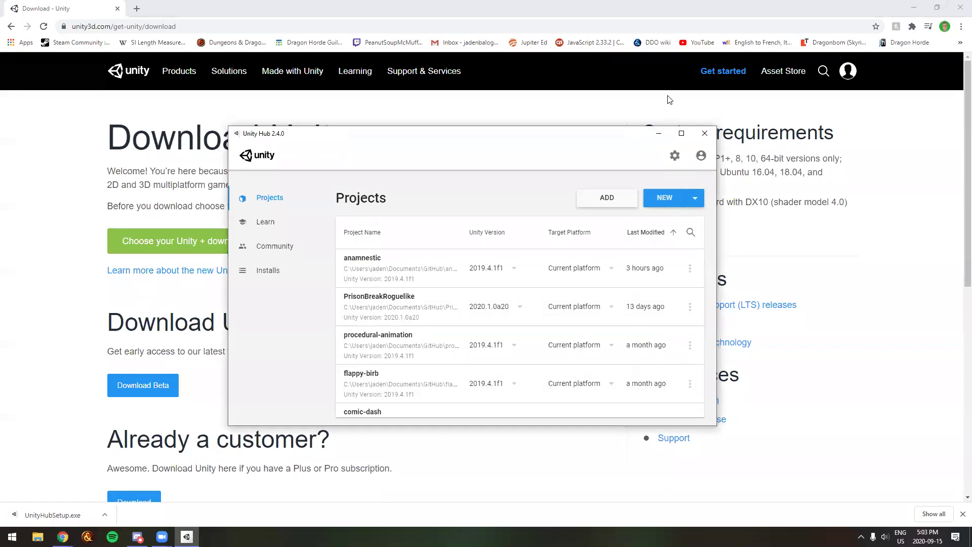
- Look through the Projects list and the Learn and Community pages in Unity Hub
scroll(460, 299, down, 3)
scroll(460, 305, up, 3)
click(282, 232)
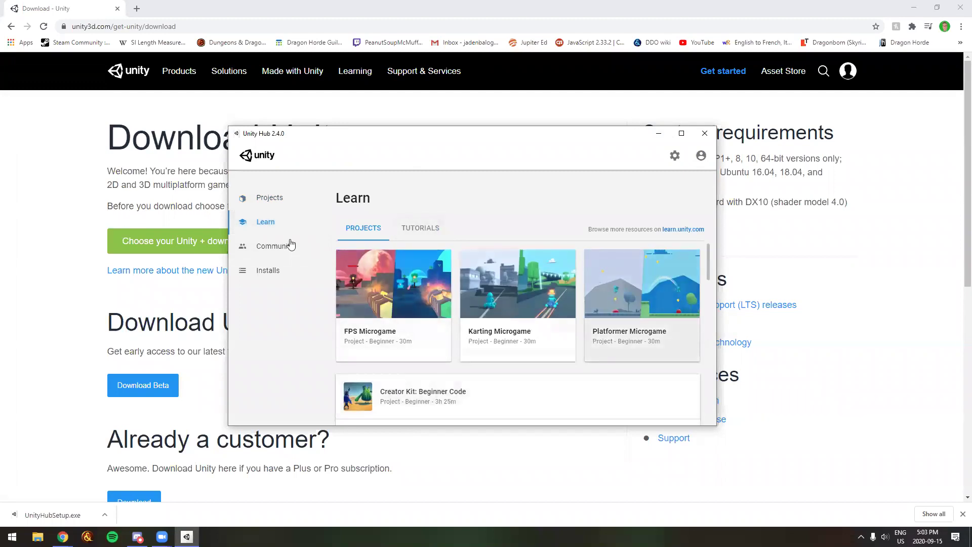
click(257, 250)
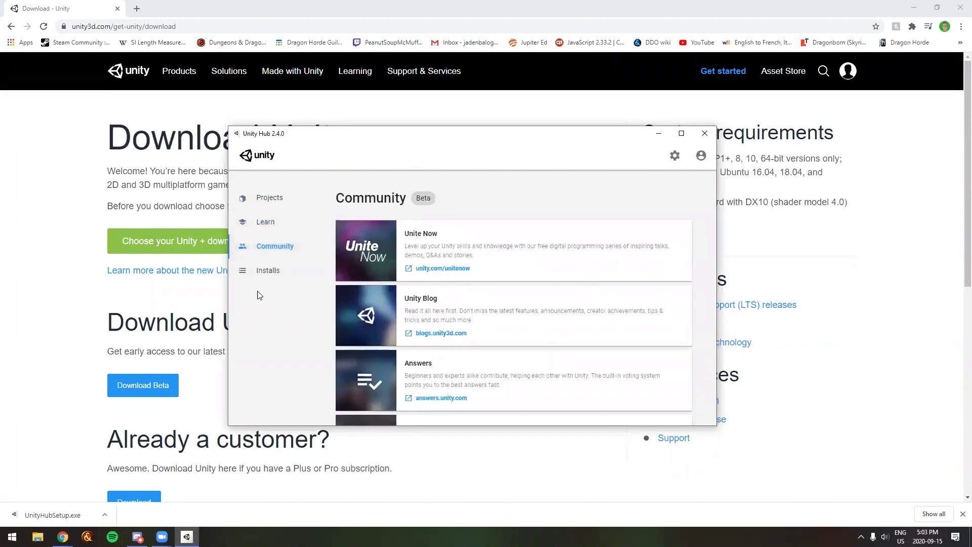
- Show the installed Unity versions and view the releases available to add, without installing one
click(296, 280)
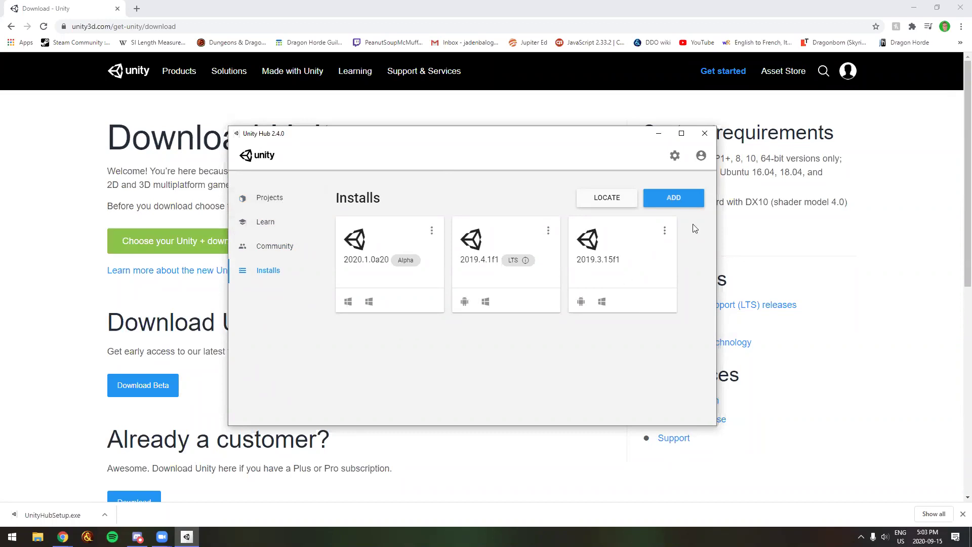
click(663, 202)
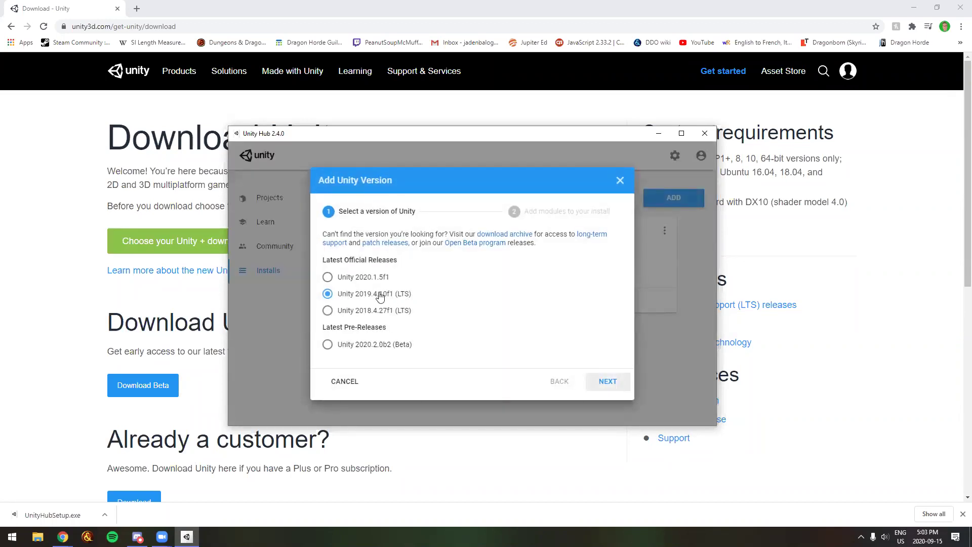
click(656, 191)
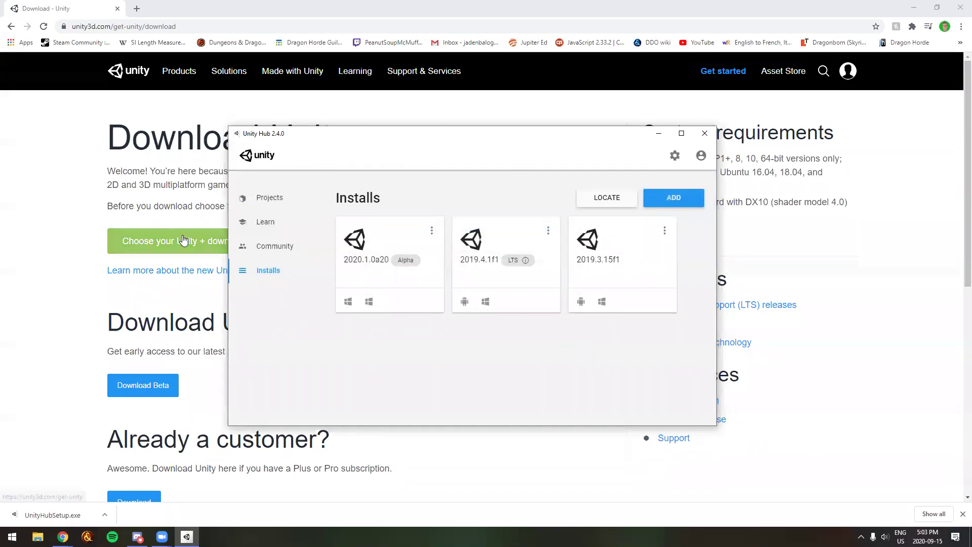
click(160, 237)
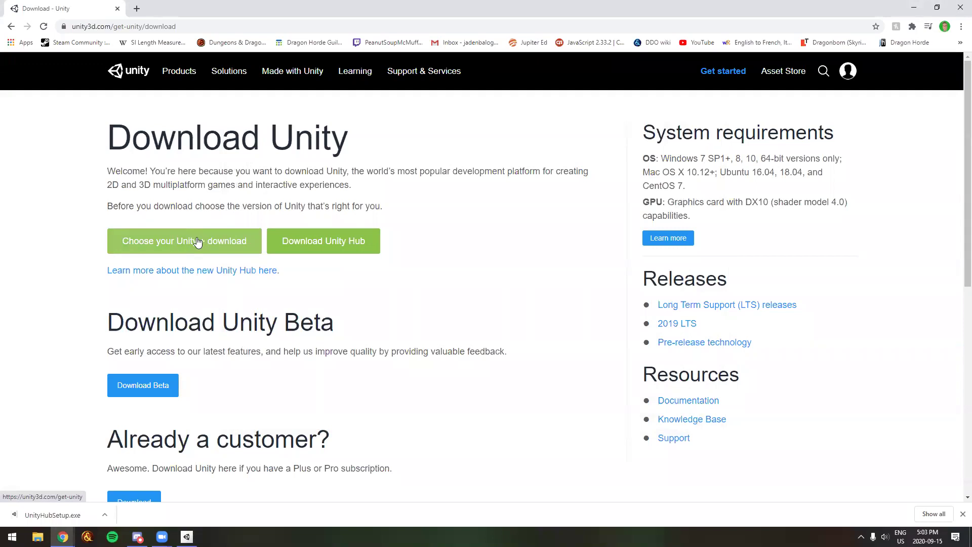
click(187, 536)
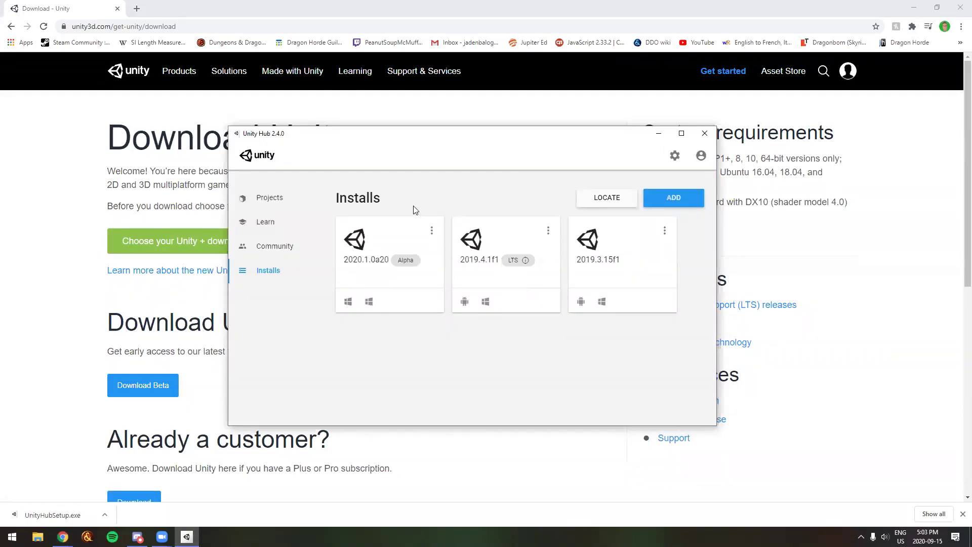
click(204, 218)
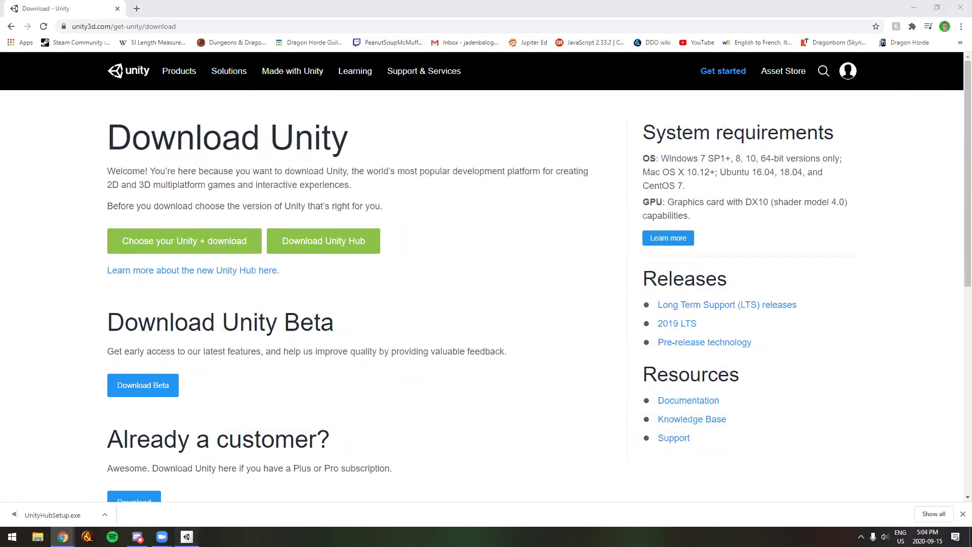
- Return to Unity Hub's Projects list and close both Unity Hub and the browser window
key(alt+Tab)
click(248, 205)
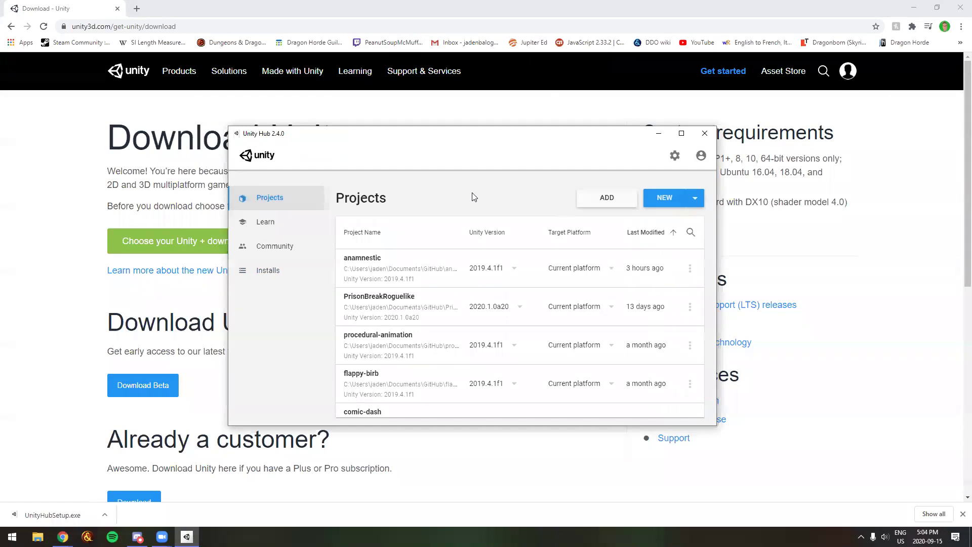
click(703, 133)
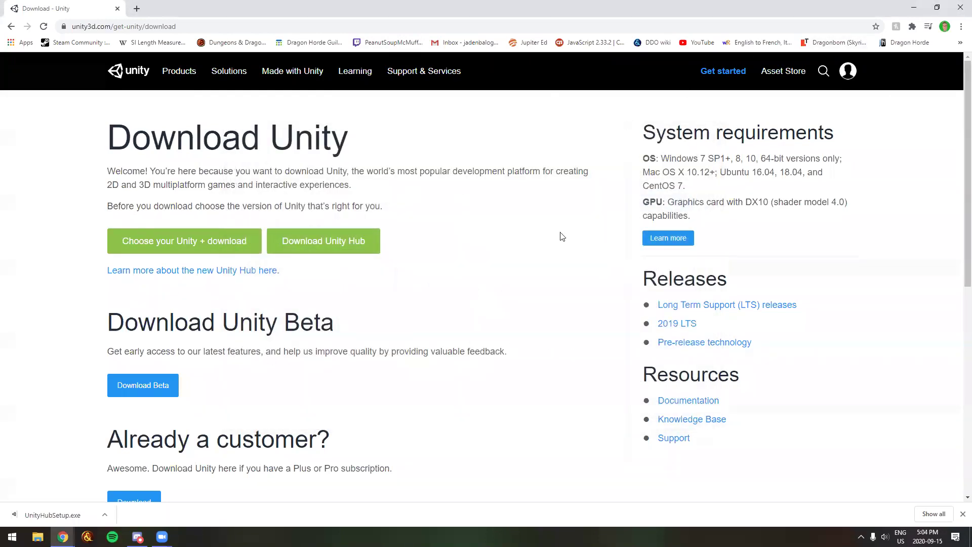
click(958, 5)
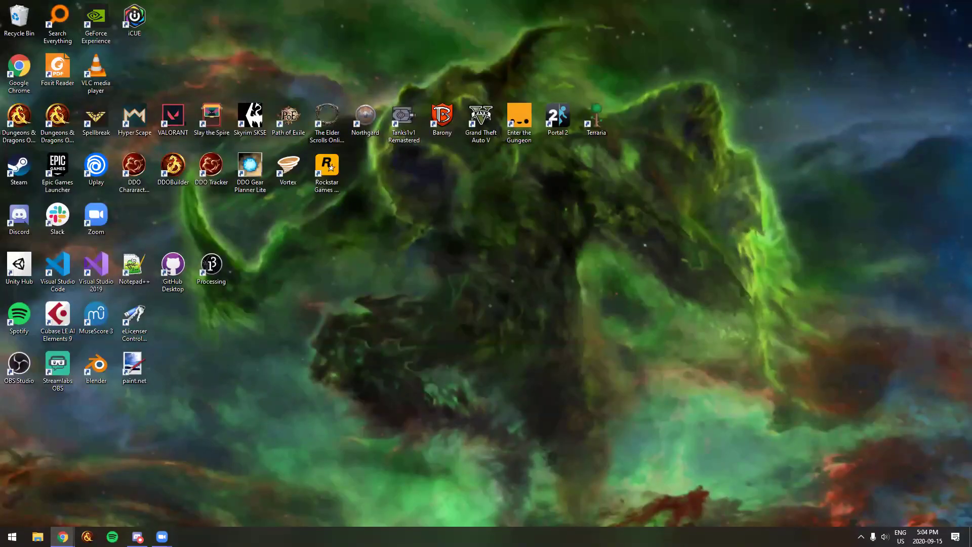
- Reopen Unity Hub and create a new project named ExampleProject from the 2D template
click(860, 537)
click(830, 496)
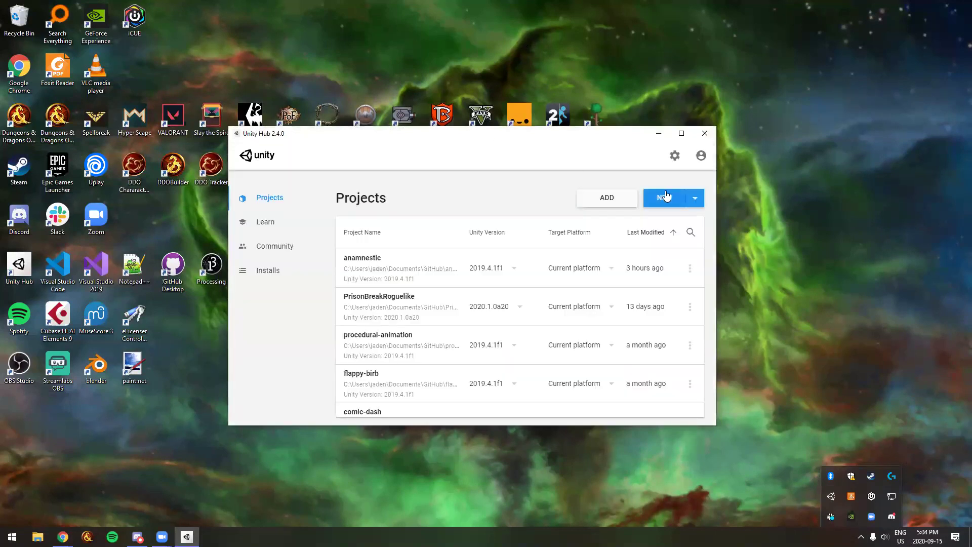
click(662, 197)
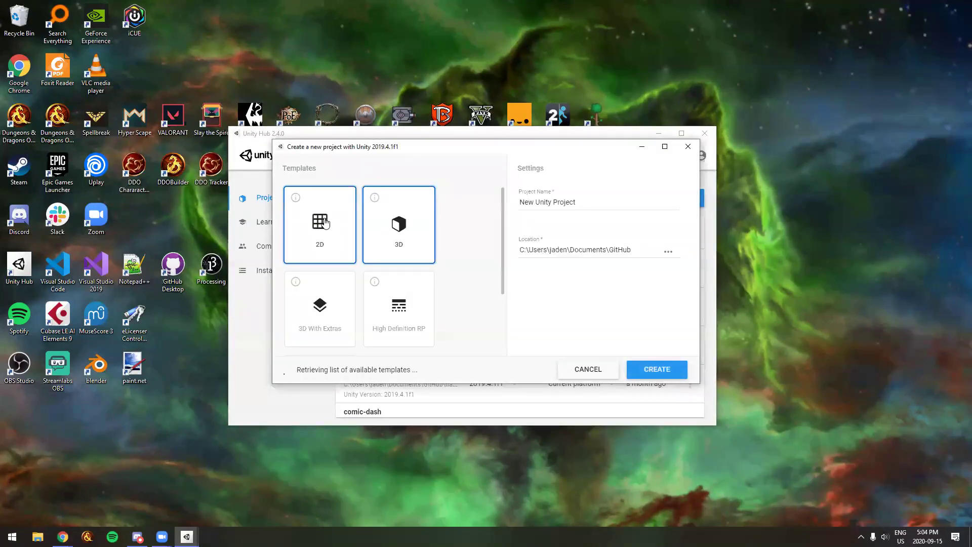
click(334, 231)
triple_click(622, 202)
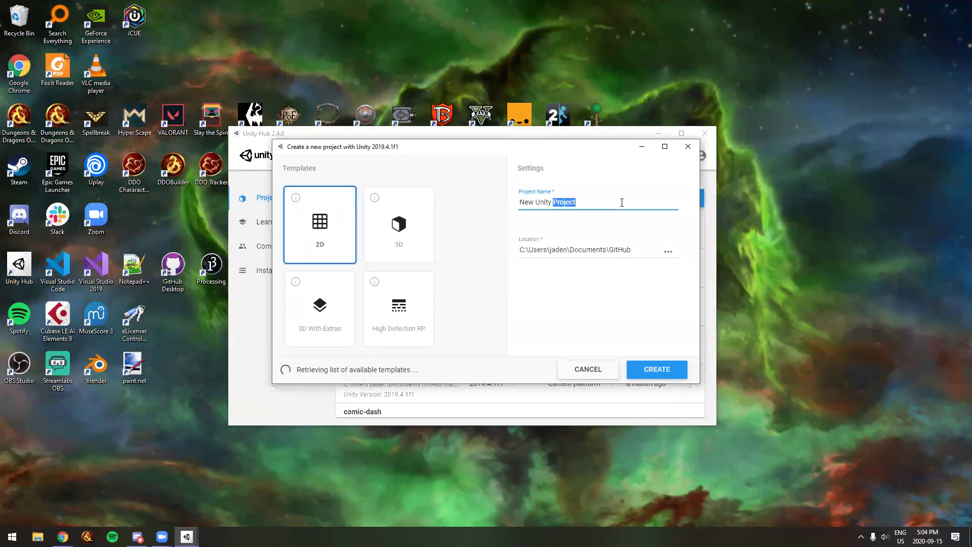
text(ExampleProject)
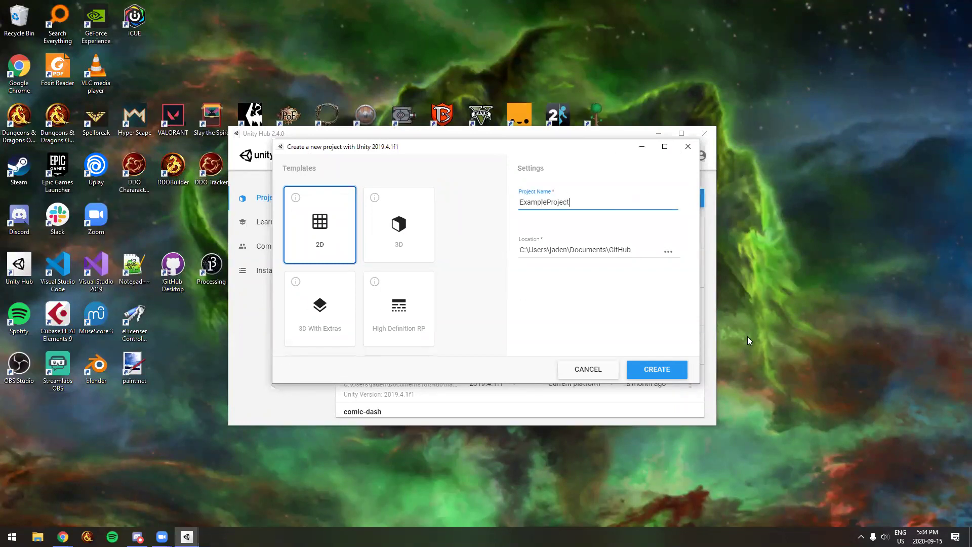
click(659, 368)
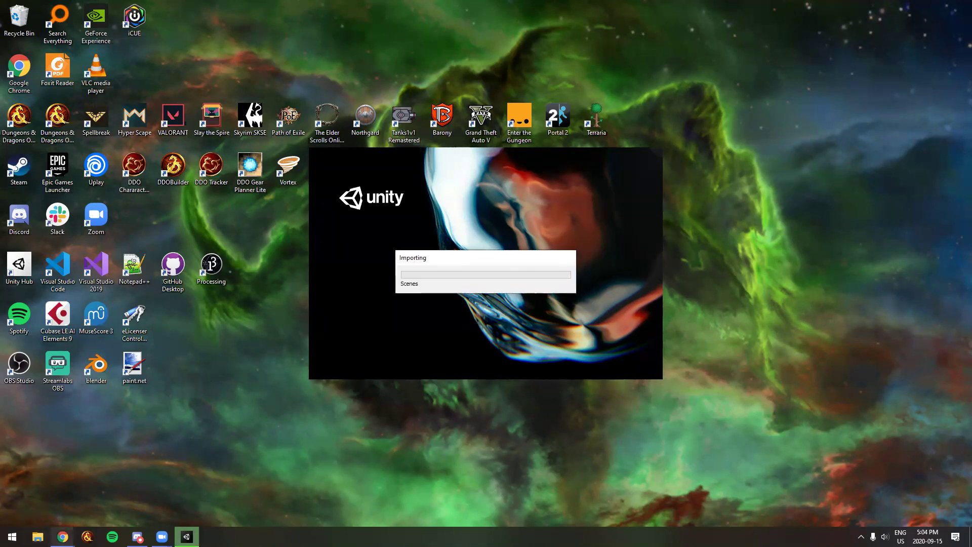
mouse_move(162, 536)
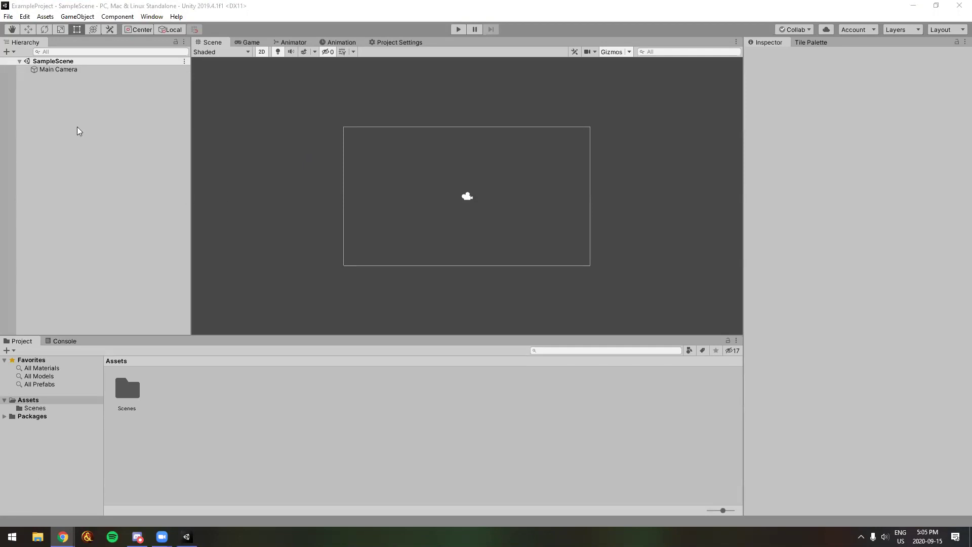
click(163, 117)
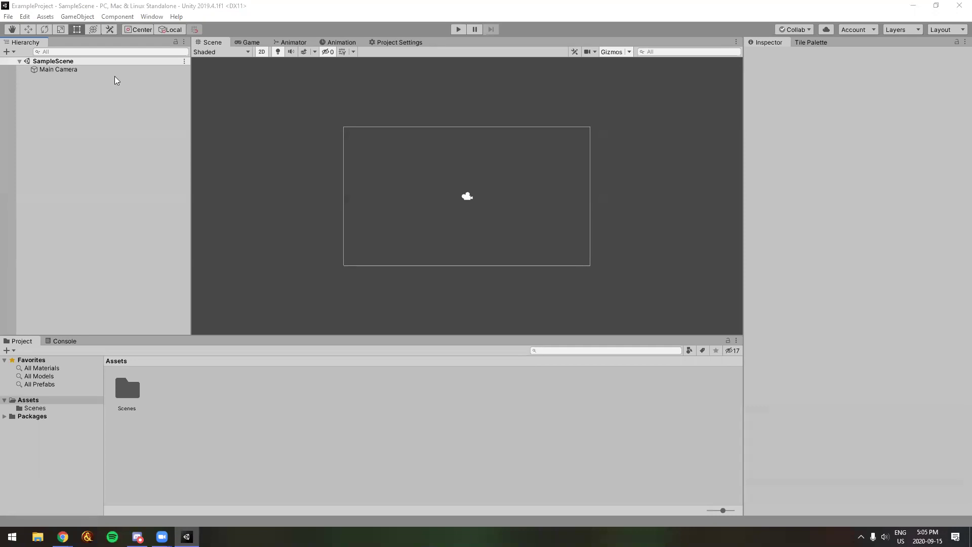
click(122, 113)
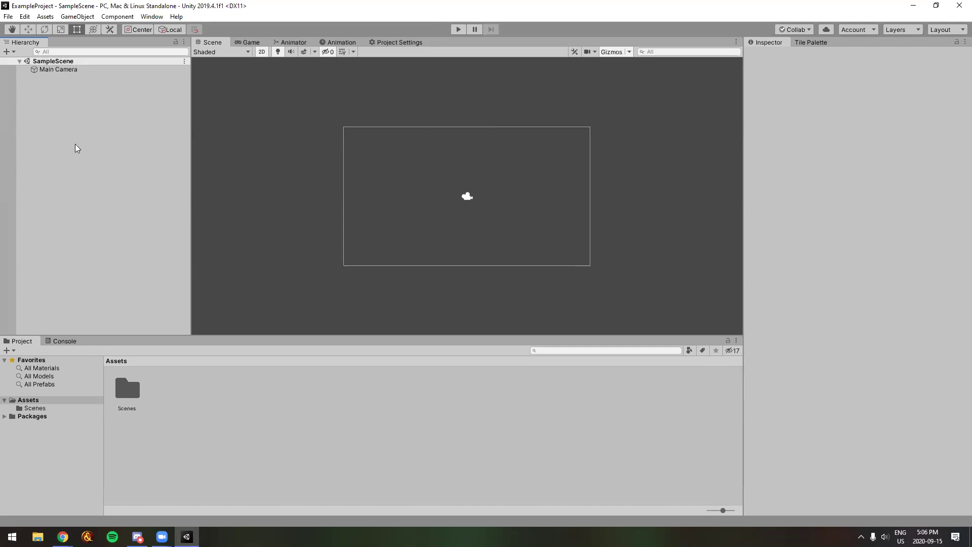
- Inspect the Main Camera's components and select the Scenes folder in the project assets, leaving both deselected
click(100, 72)
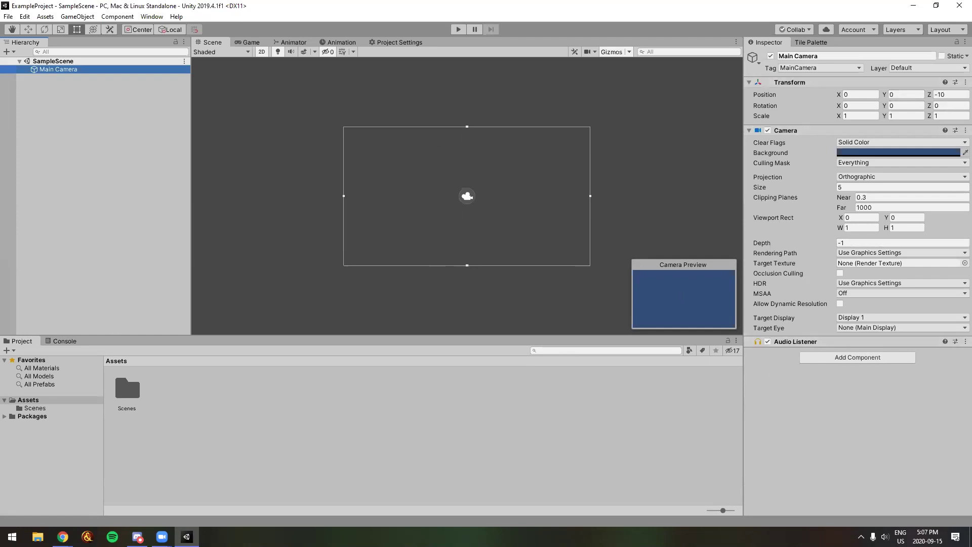
click(205, 403)
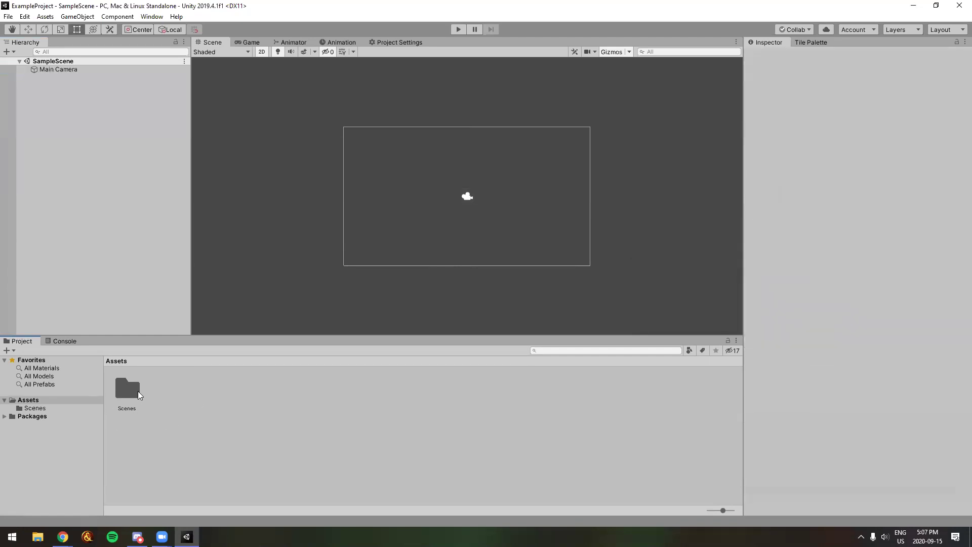
click(138, 388)
click(193, 395)
- View the Console, return to the project assets, and browse the additional editor windows that can be opened
click(62, 341)
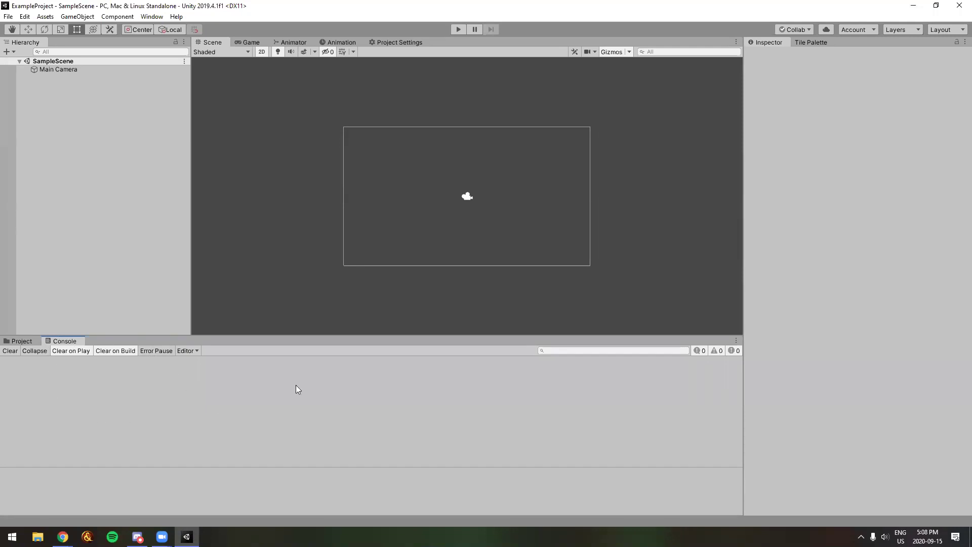
click(25, 341)
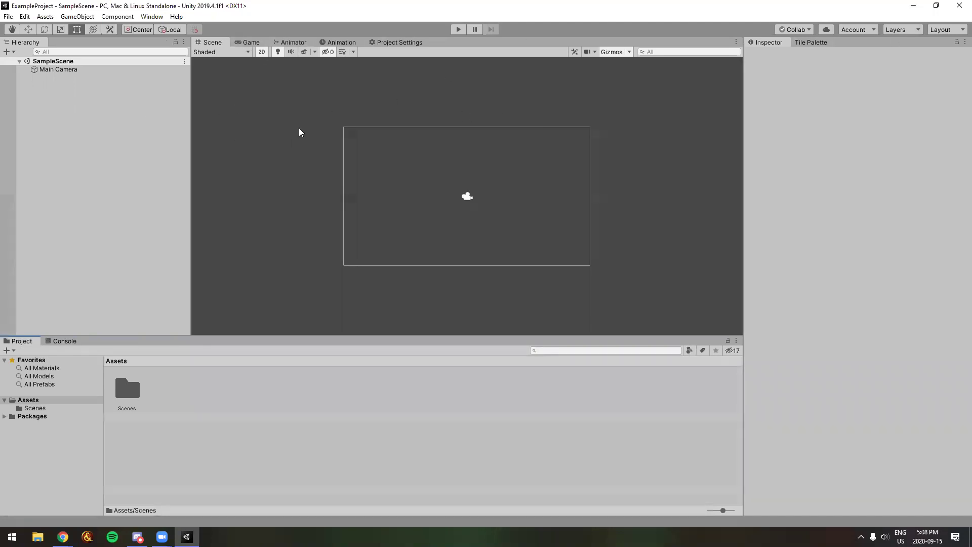
click(163, 15)
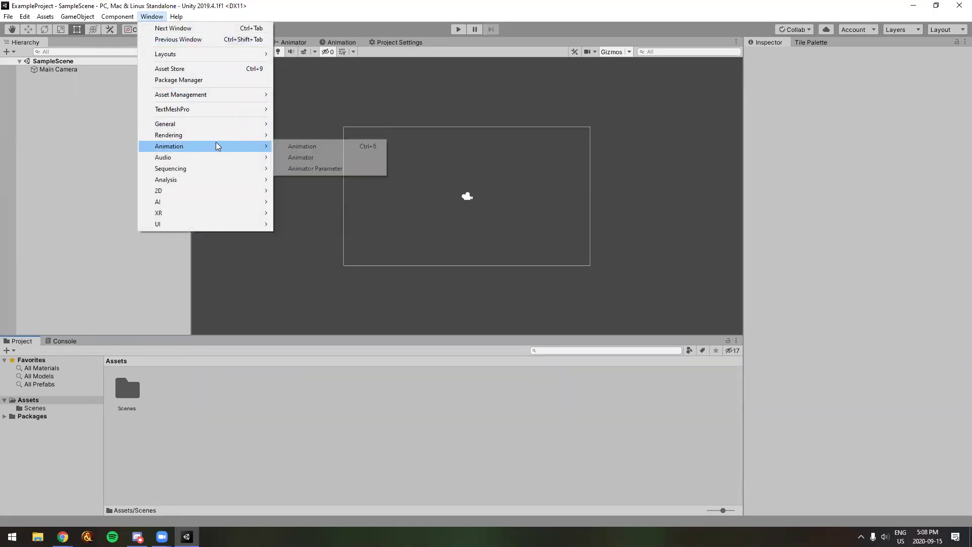
mouse_move(220, 179)
click(112, 170)
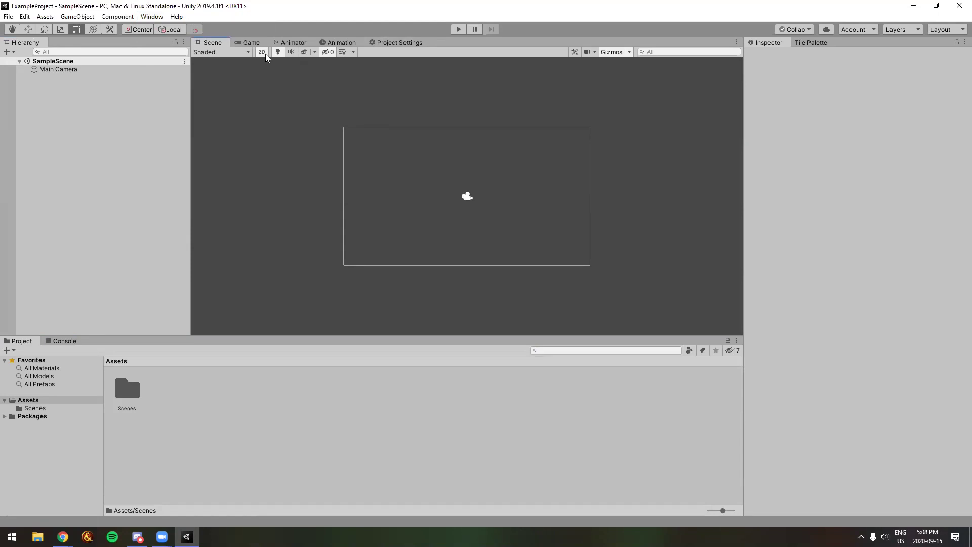
- Compare the Game and Scene views of SampleScene, ending on the Game view
key(ctrl+2)
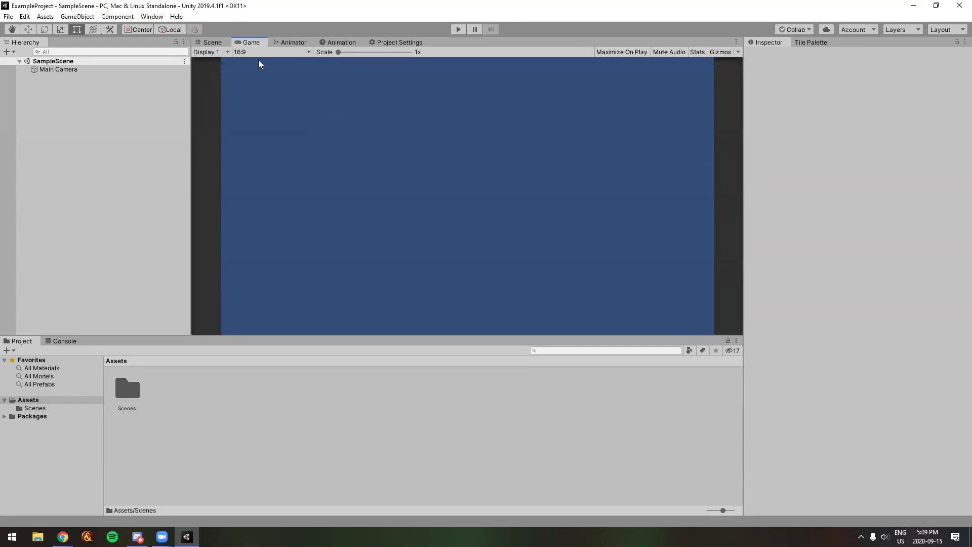
click(204, 44)
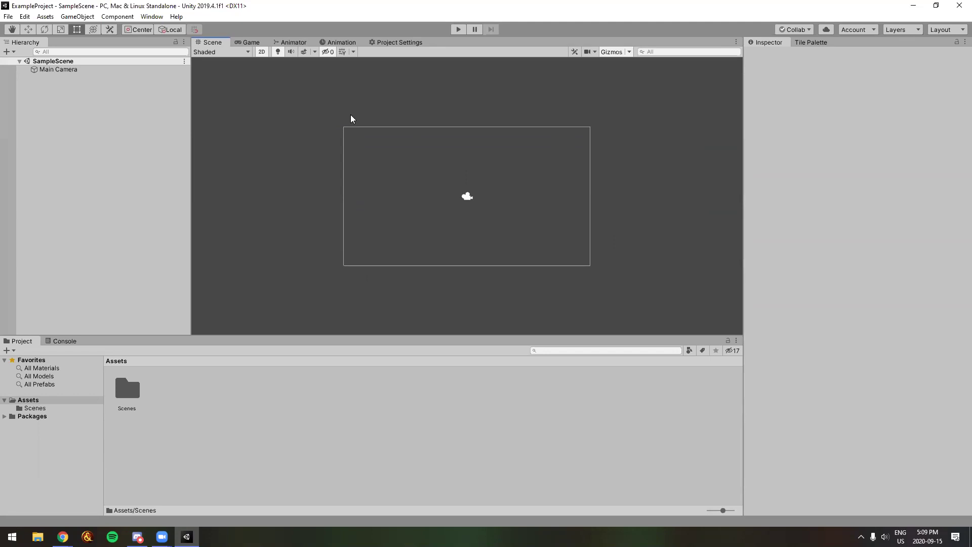
click(251, 43)
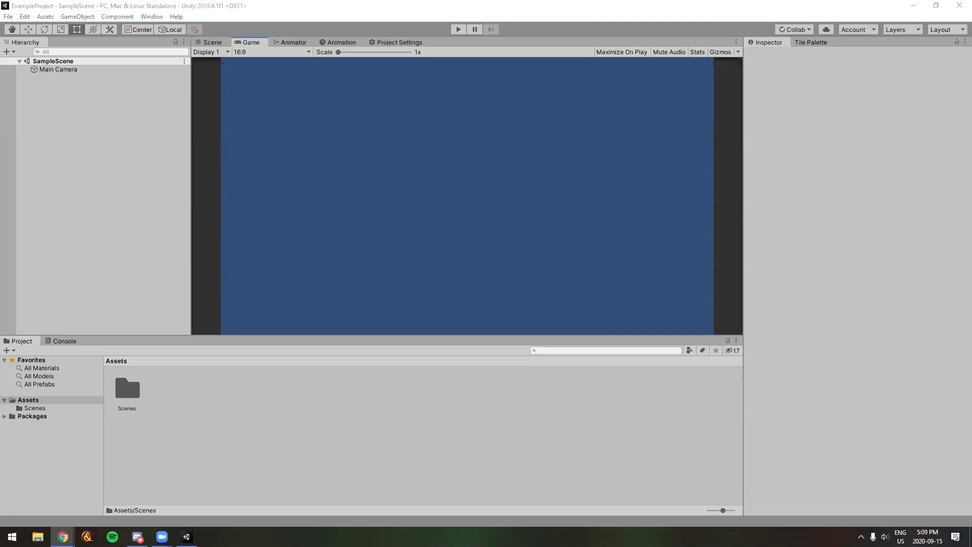
- Review the 2D template in Unity Hub's new project setup, close it without creating a project, and return to the editor
click(860, 537)
click(830, 496)
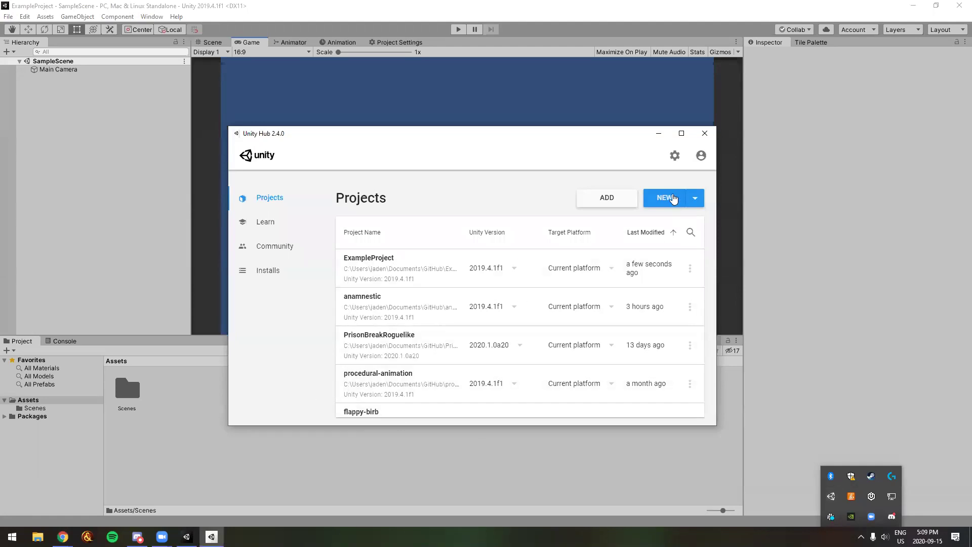
click(665, 197)
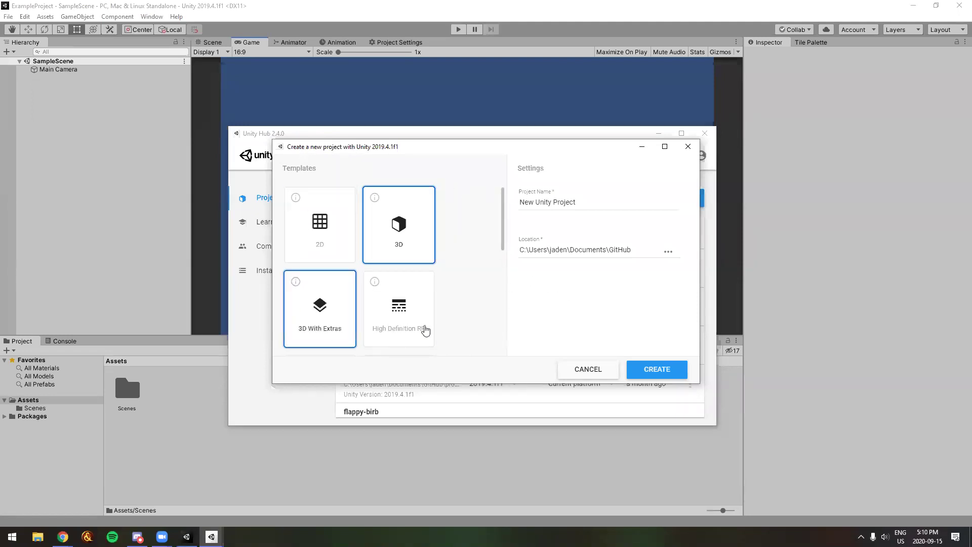
click(320, 222)
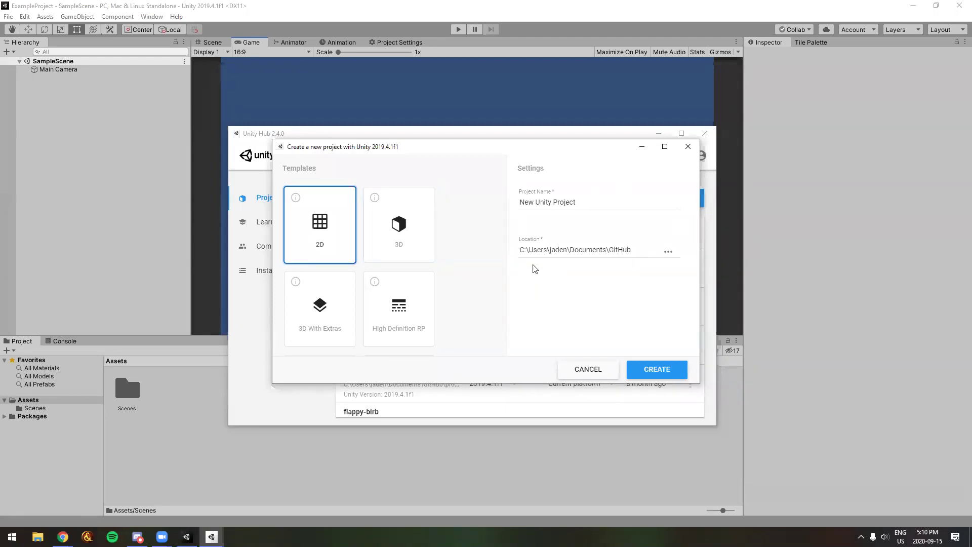
click(688, 147)
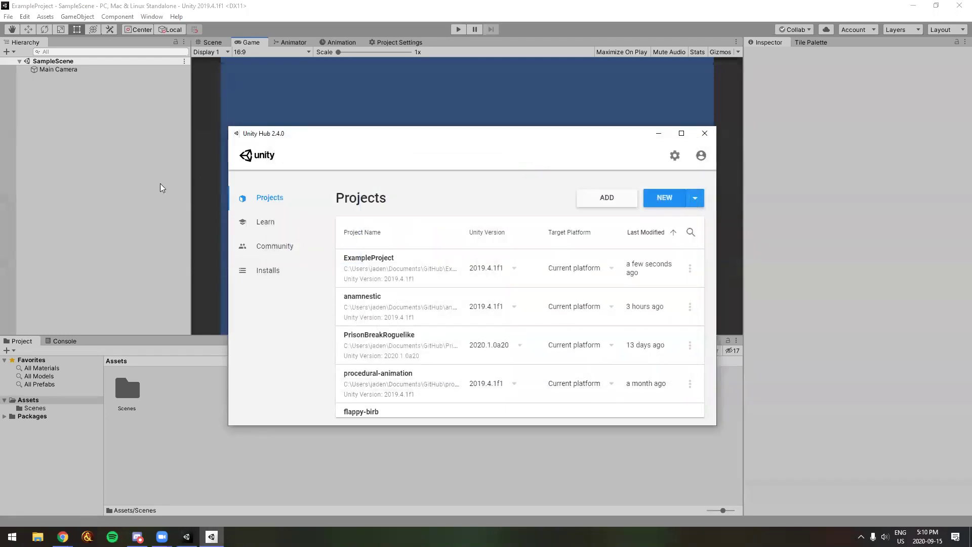
click(160, 183)
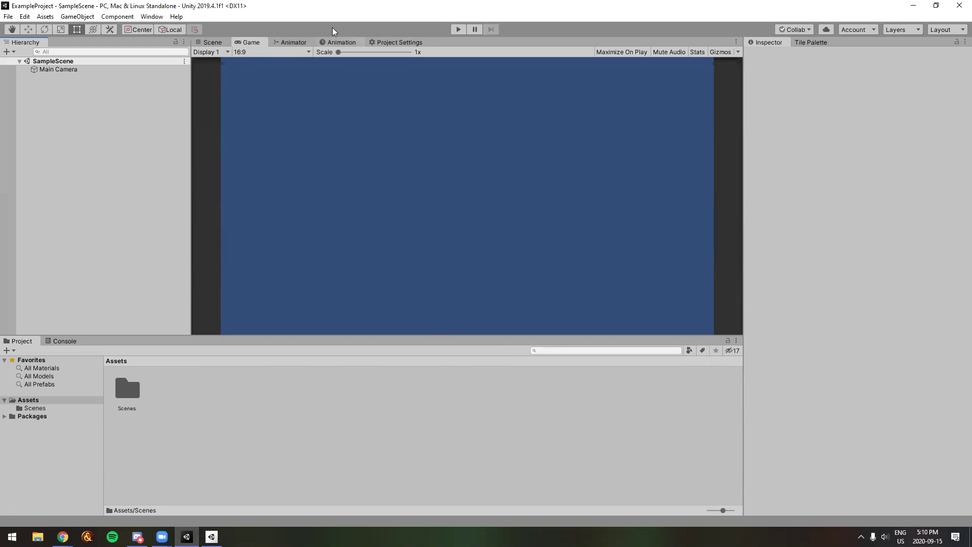
- View the Animator, Animation and Game windows, and look through the available editor layouts without changing the layout
click(291, 40)
click(340, 42)
click(249, 40)
double_click(226, 12)
double_click(226, 10)
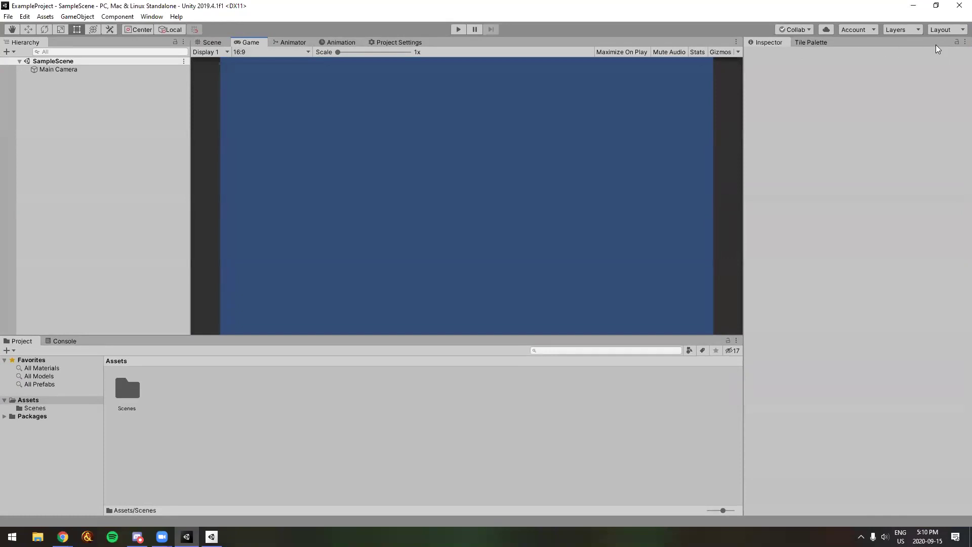
click(940, 29)
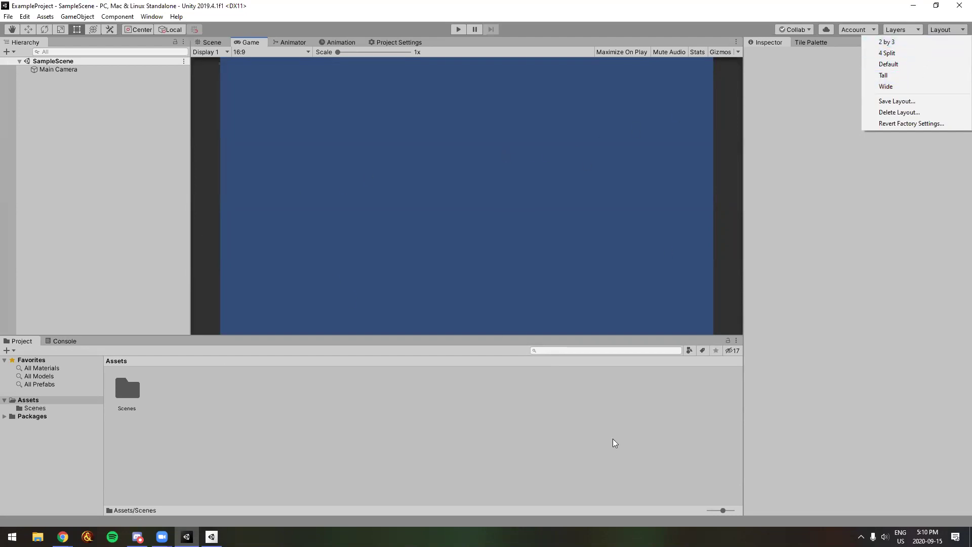
click(156, 279)
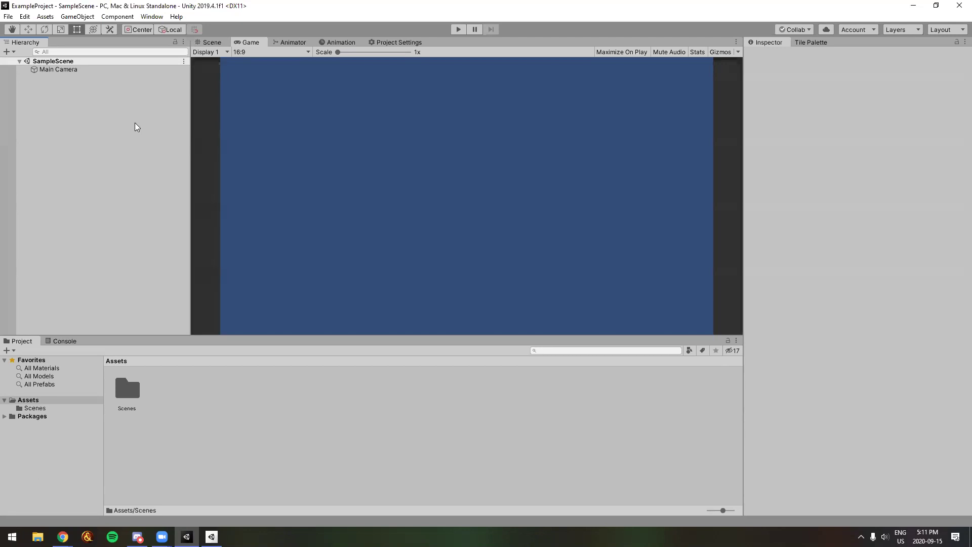
- Show the Scene view and inspect the Main Camera's components, leaving it deselected
click(213, 43)
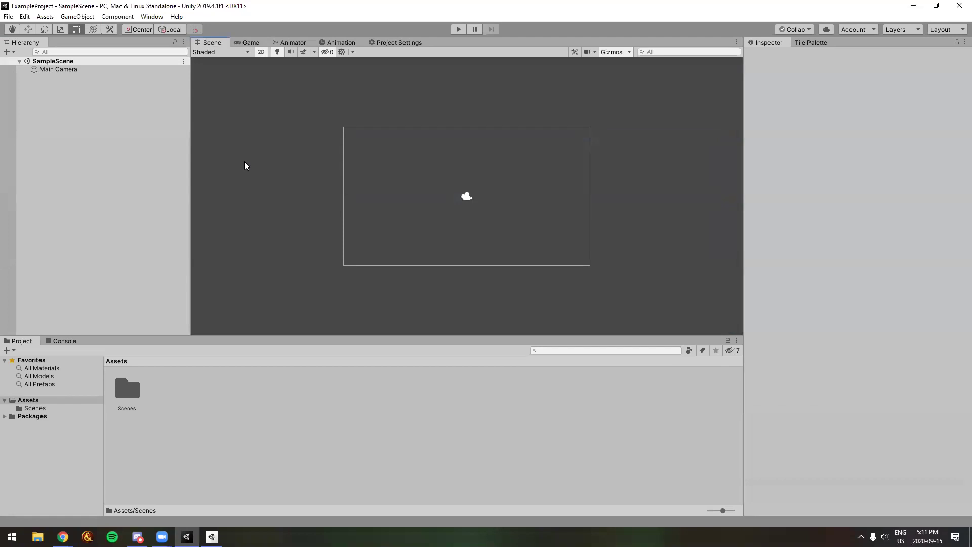
click(59, 69)
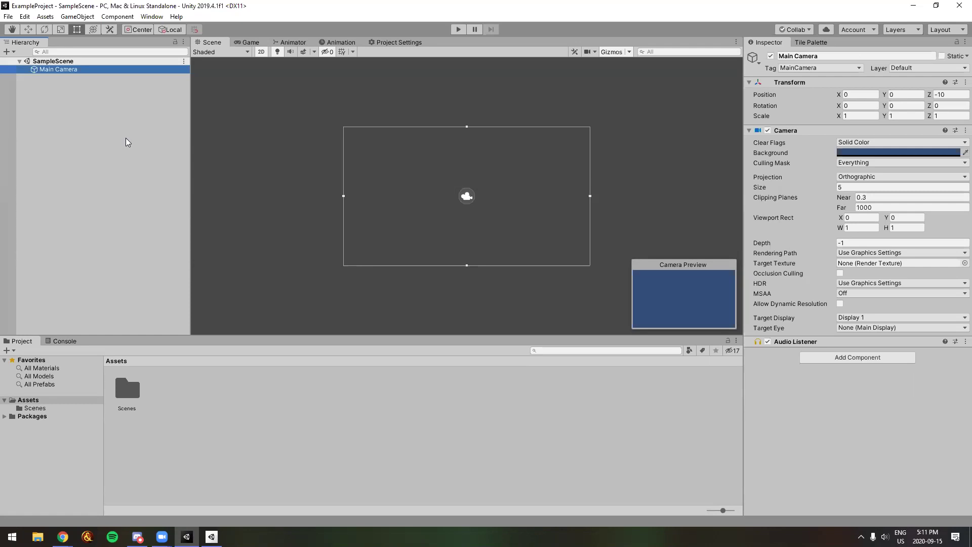
click(126, 138)
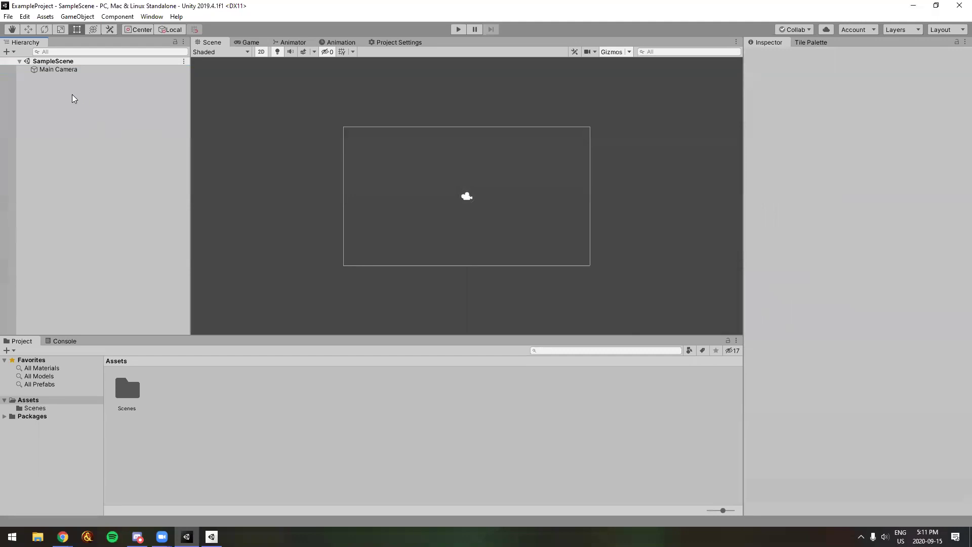
- Create an empty game object at the root of SampleScene and save the scene
right_click(62, 85)
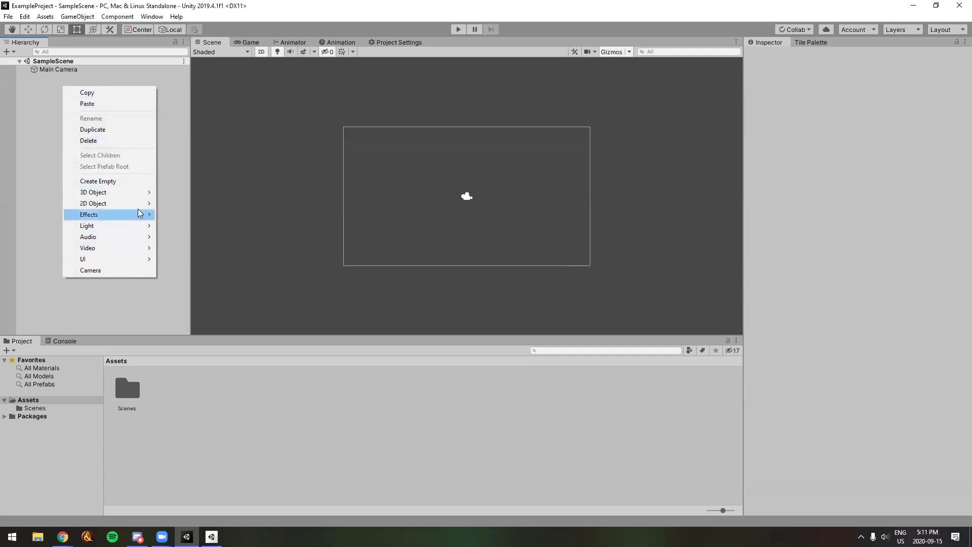
mouse_move(135, 191)
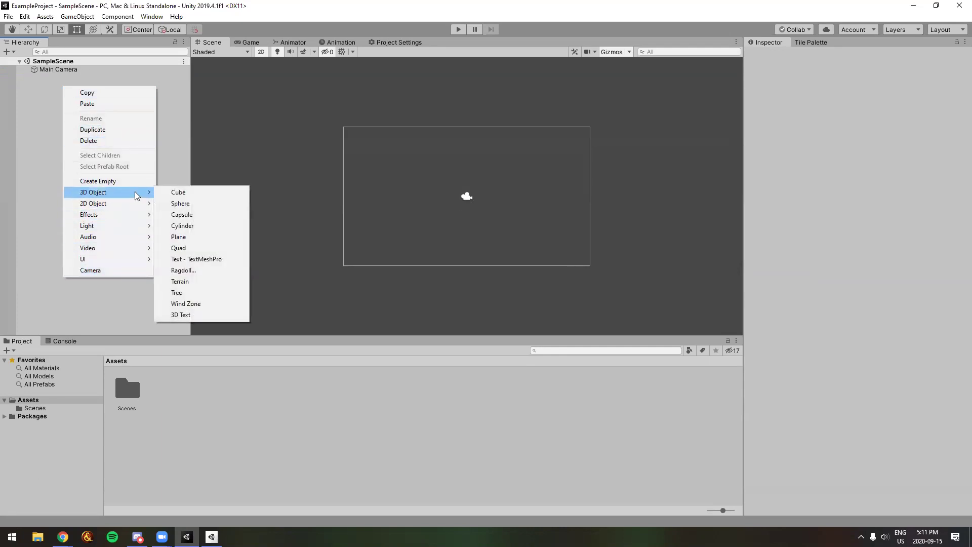
click(138, 180)
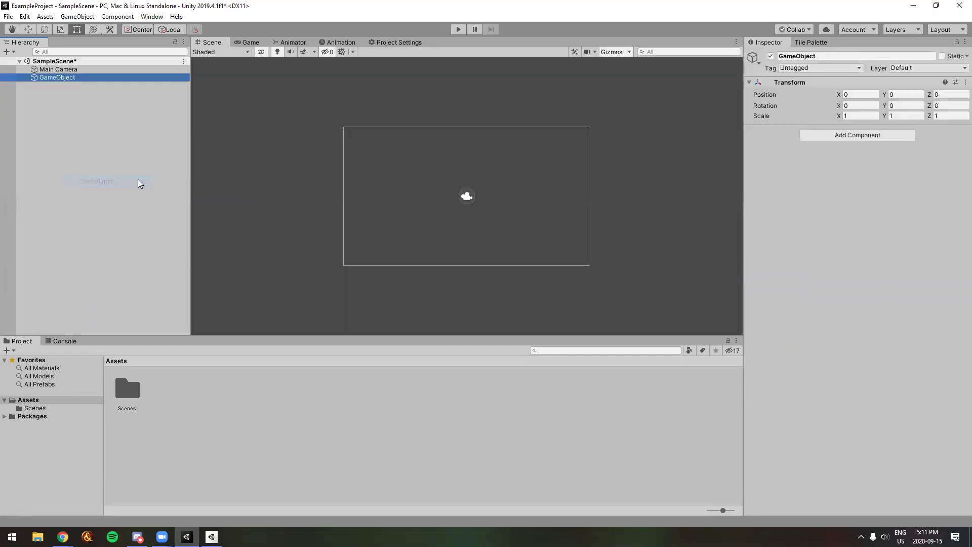
key(ctrl+s)
- Set the empty GameObject's X position to about 4.08, check it in the Game view, and save the scene
drag(838, 94, 909, 94)
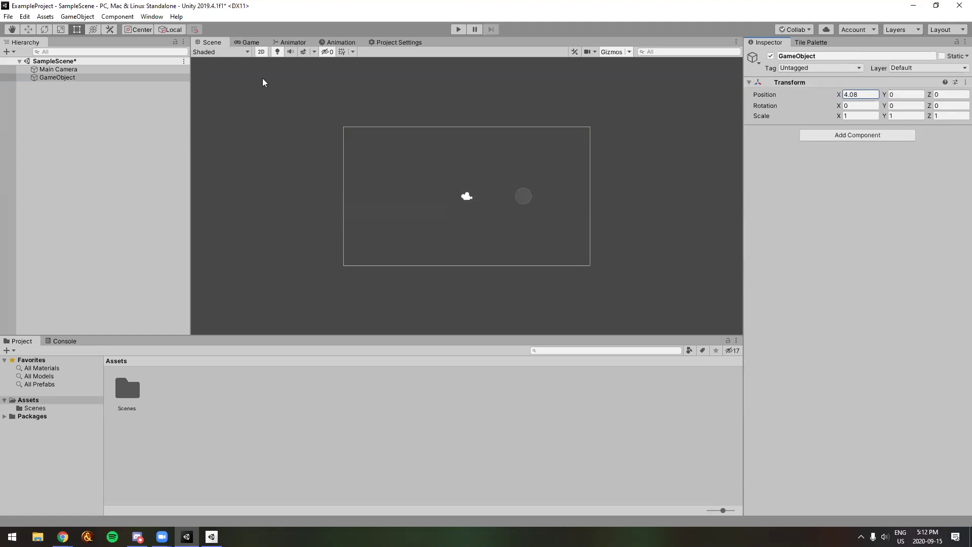
click(249, 42)
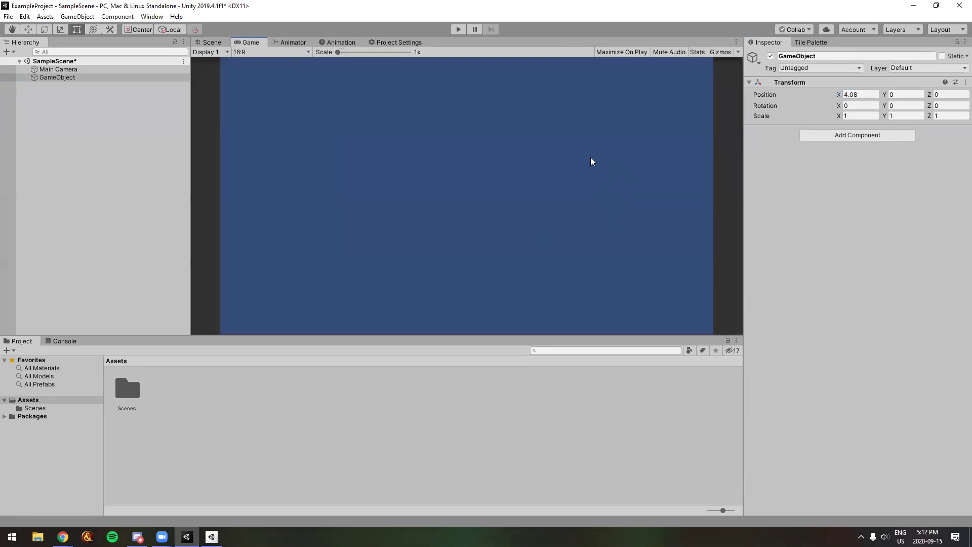
click(212, 42)
click(128, 152)
key(ctrl+s)
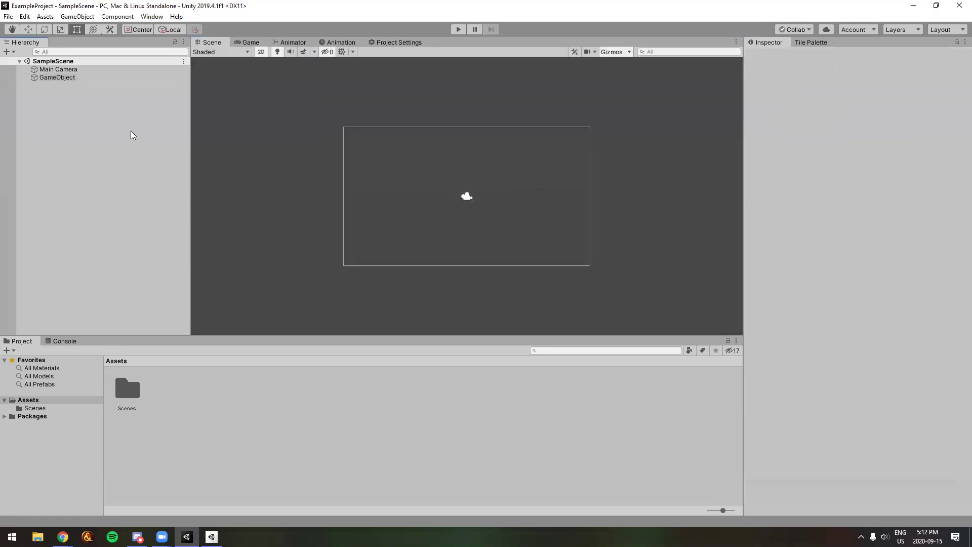
- Add a 2D sprite object to SampleScene and review its Sprite Renderer properties
right_click(82, 119)
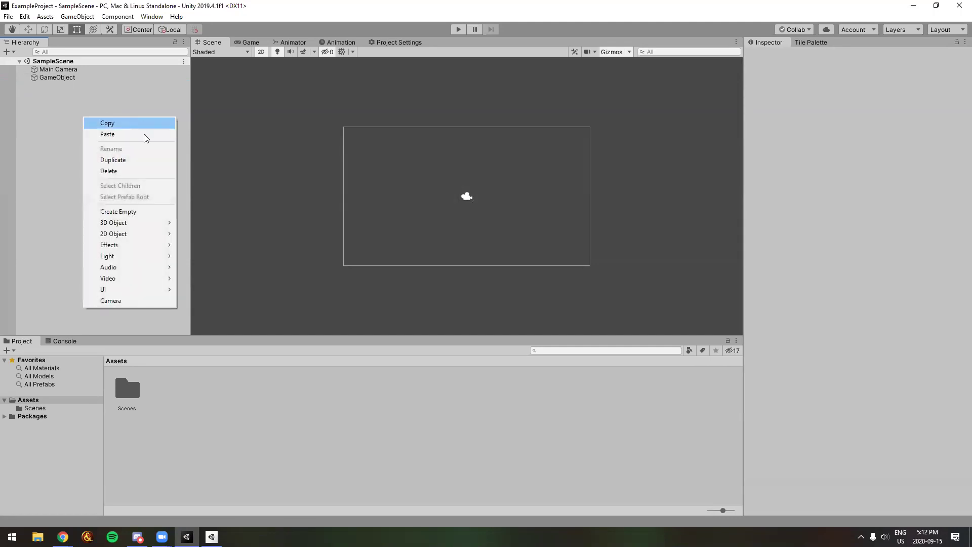
mouse_move(149, 236)
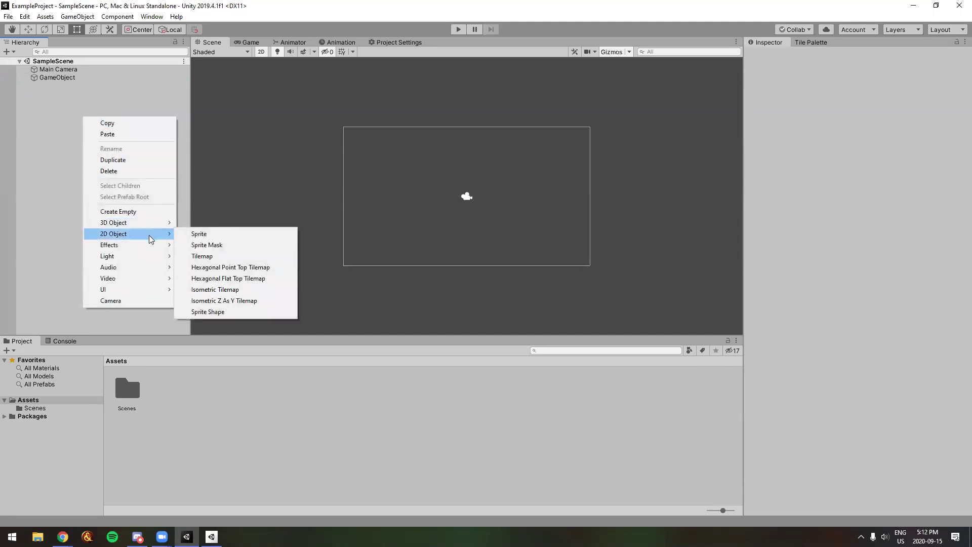
click(231, 234)
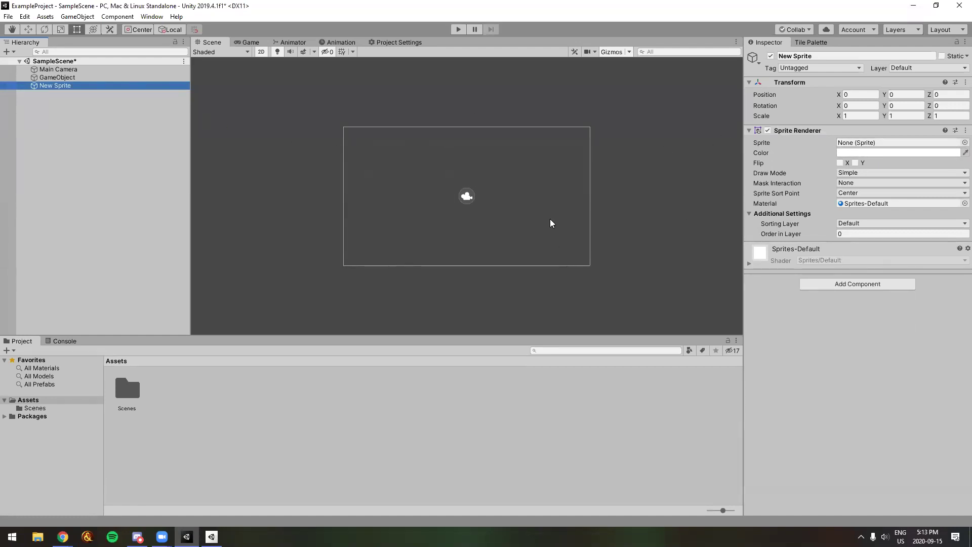
click(836, 257)
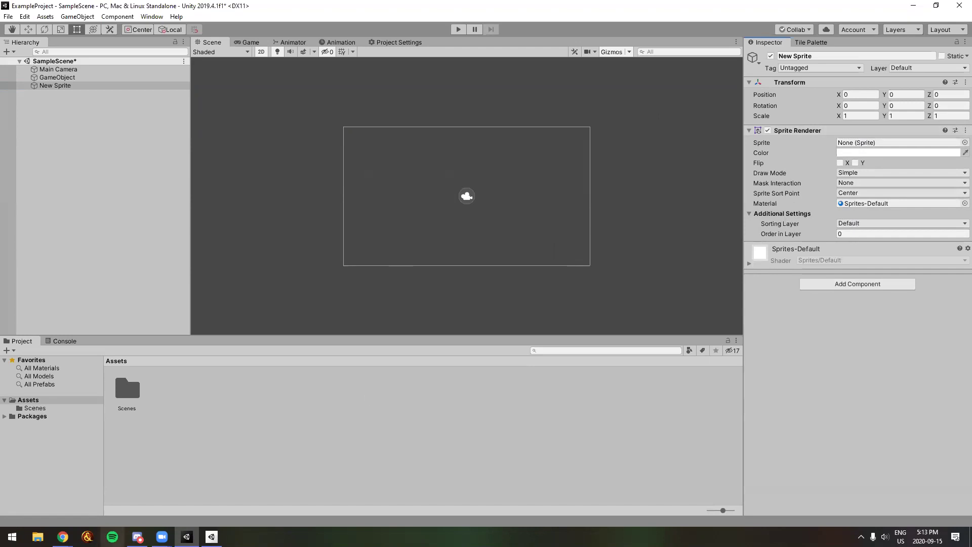
- Open Paint and resize the blank canvas to 100 × 100 pixels without maintaining the aspect ratio
click(12, 537)
text(paint)
key(Return)
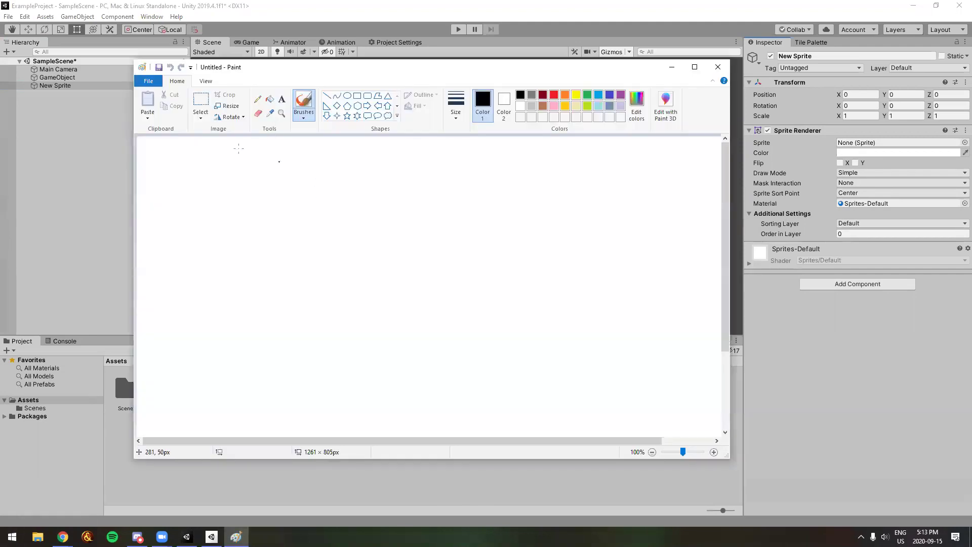
click(225, 105)
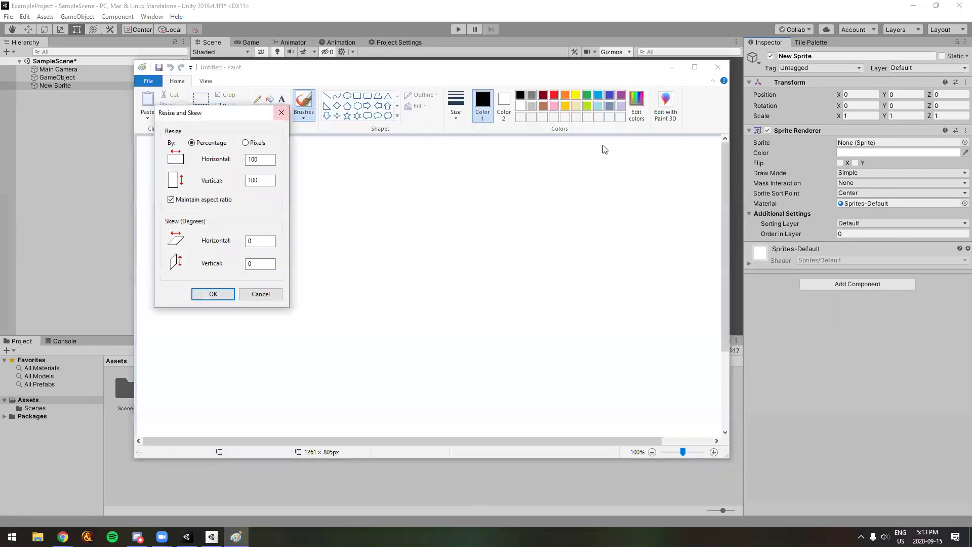
click(246, 143)
text(100)
double_click(263, 177)
text(100)
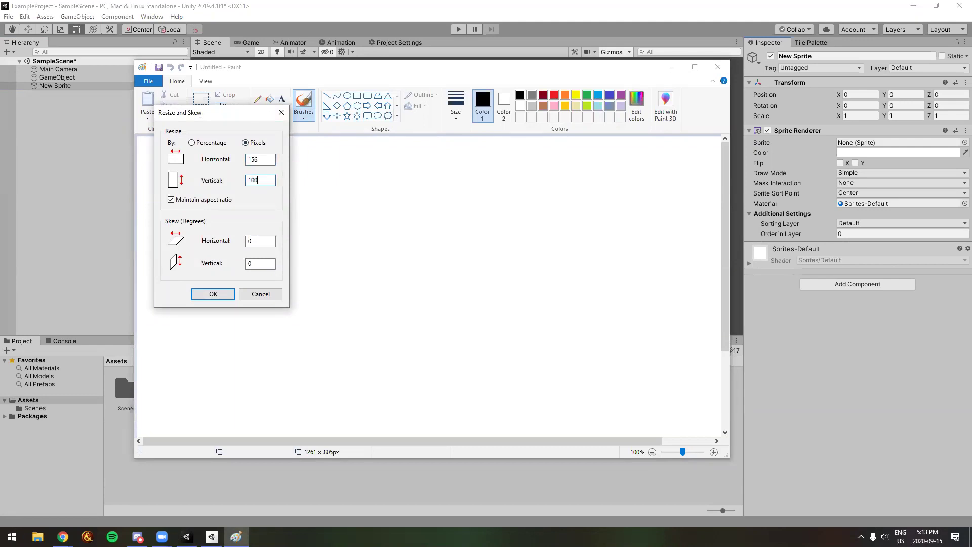
click(171, 199)
double_click(261, 160)
text(100)
key(Return)
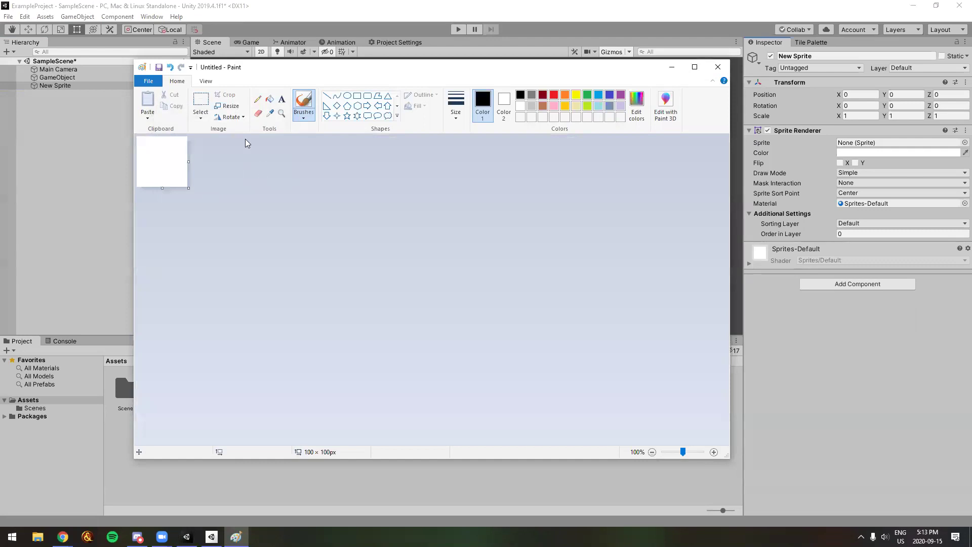
- Start saving the blank white image and browse to the Assets folder of ExampleProject inside GitHub
scroll(191, 147, up, 3)
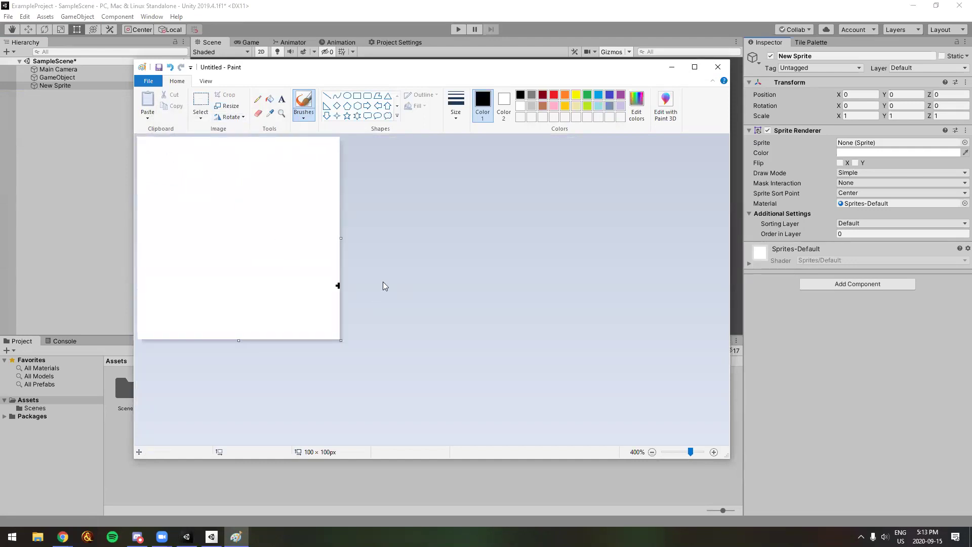
key(ctrl+s)
scroll(309, 284, up, 2)
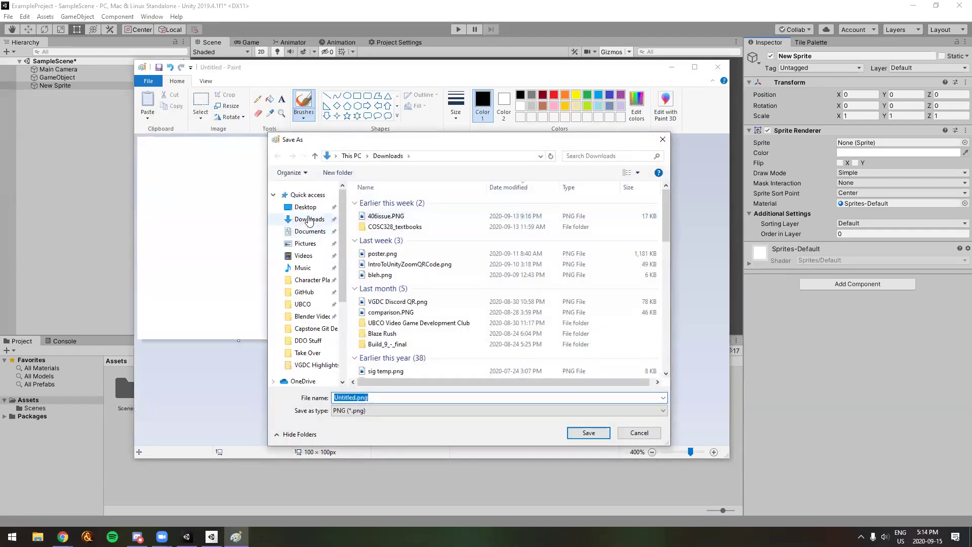
click(310, 294)
scroll(410, 243, down, 3)
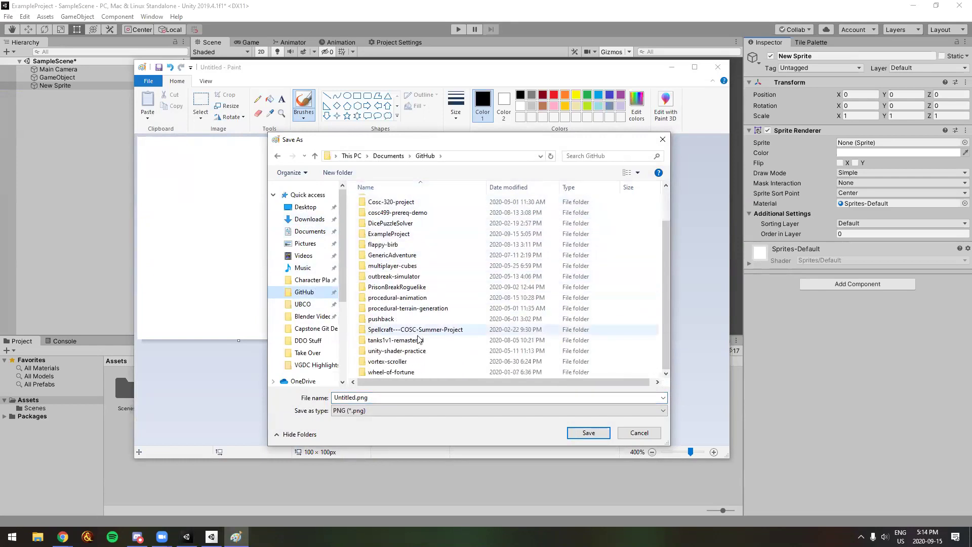
double_click(402, 234)
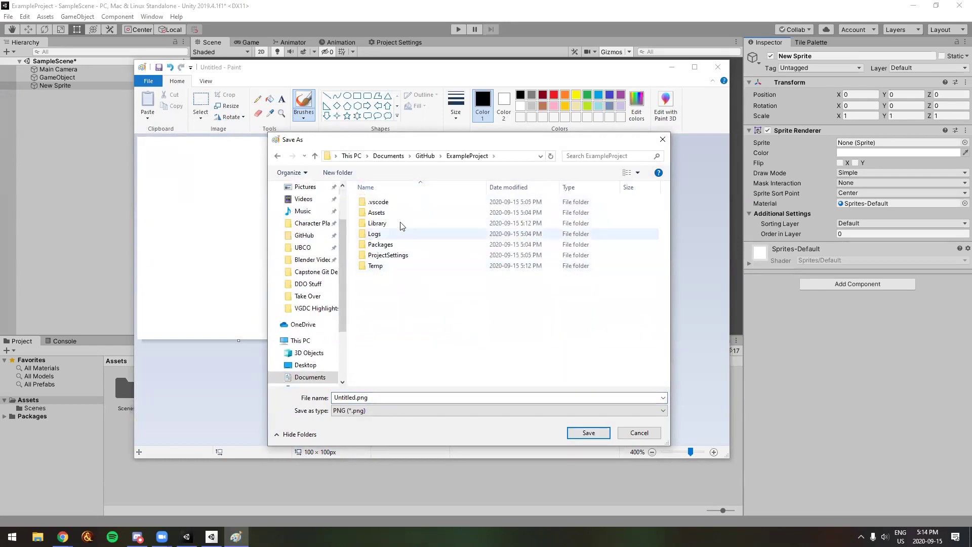
double_click(397, 214)
- Create a folder named Sprites inside Assets and open it as the save location
right_click(390, 235)
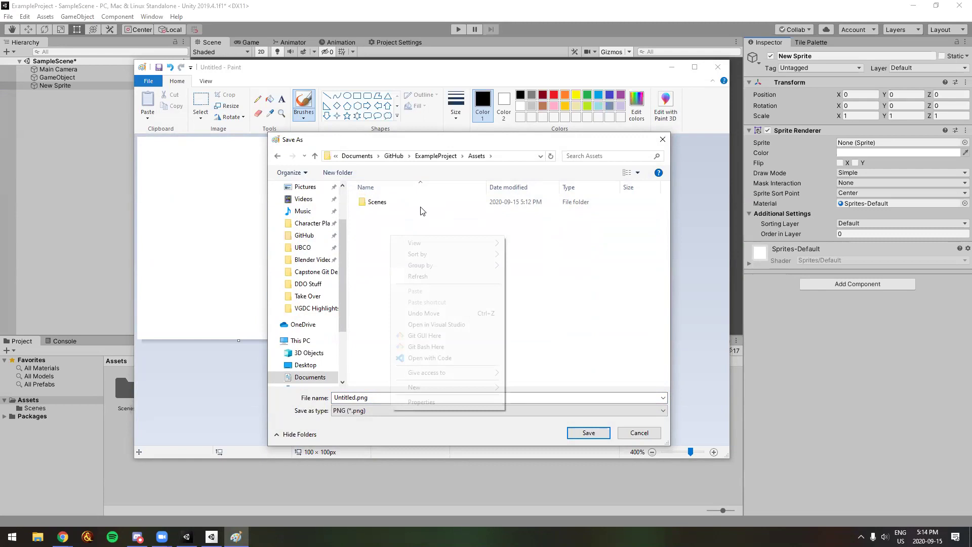
mouse_move(459, 387)
click(518, 391)
text(Sprites)
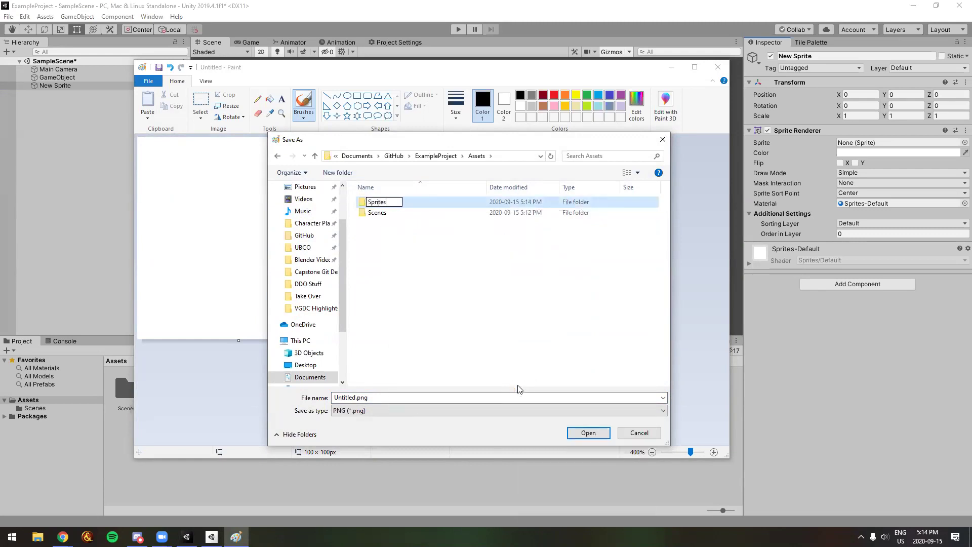
key(Return)
double_click(384, 216)
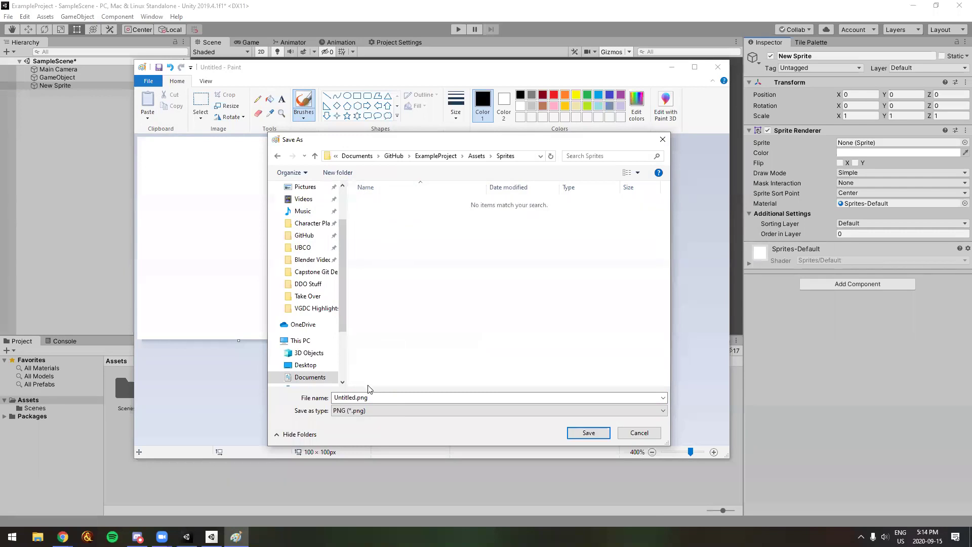
- Save the image as a PNG named Square and close Paint to return to the Unity editor
text(Square)
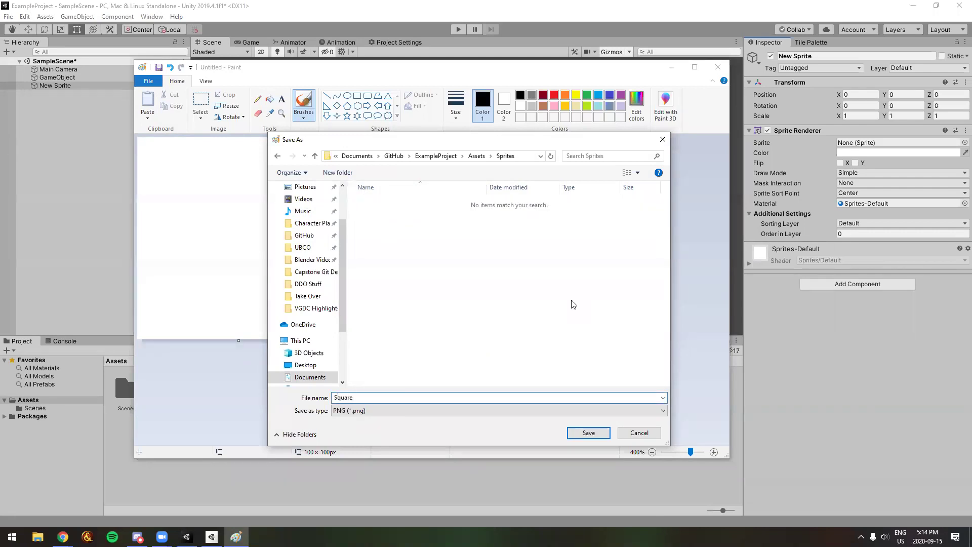
click(588, 433)
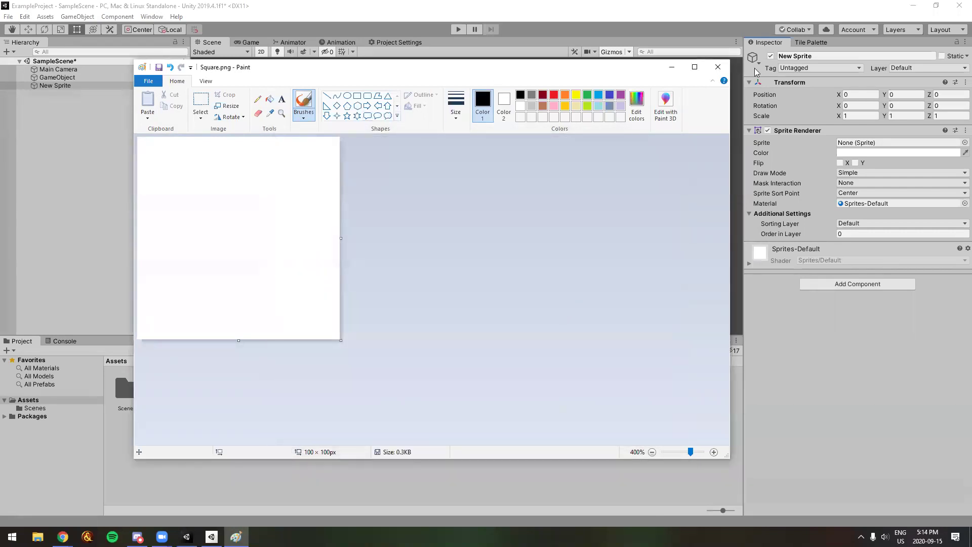
click(718, 66)
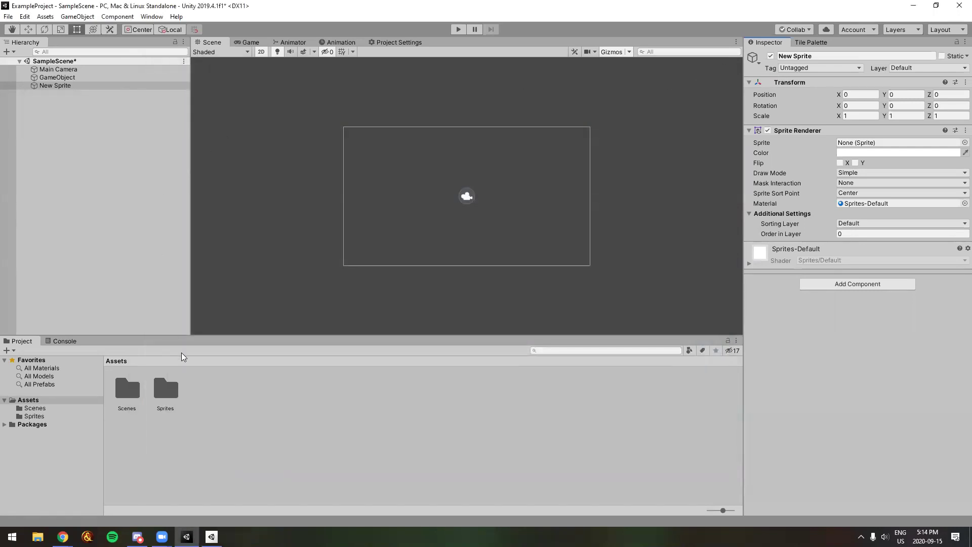
- Switch to File Explorer, browse from GitHub to the Assets folder of ExampleProject to examine its contents, and return to Unity
click(38, 536)
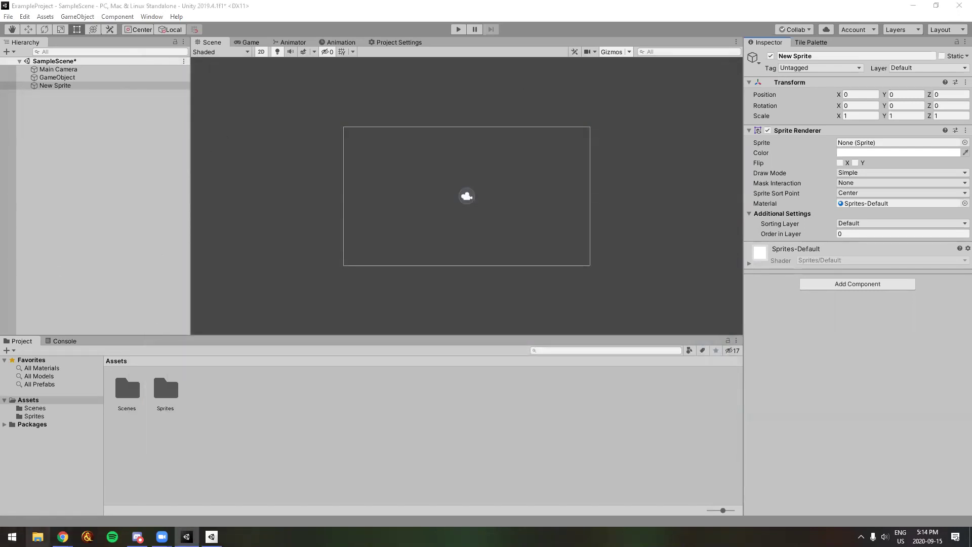
click(273, 259)
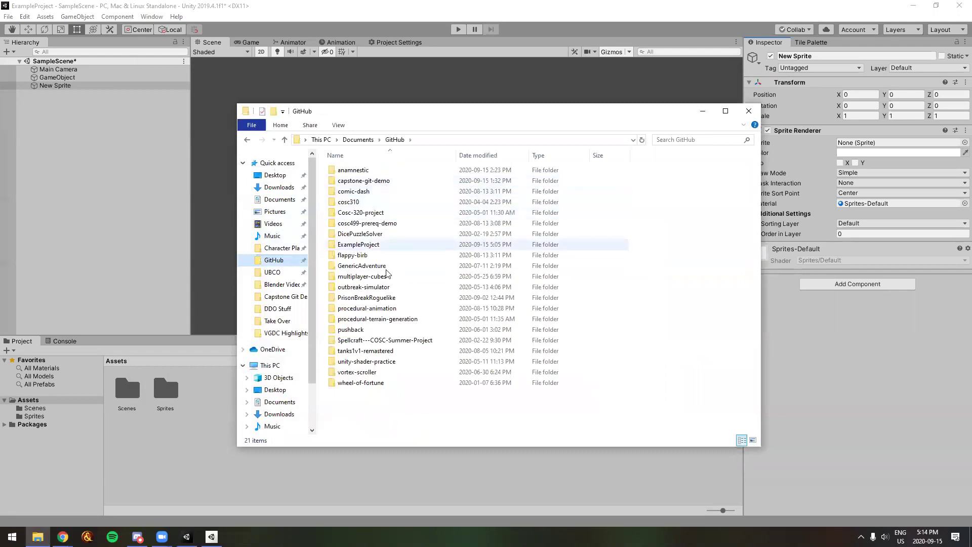
double_click(386, 244)
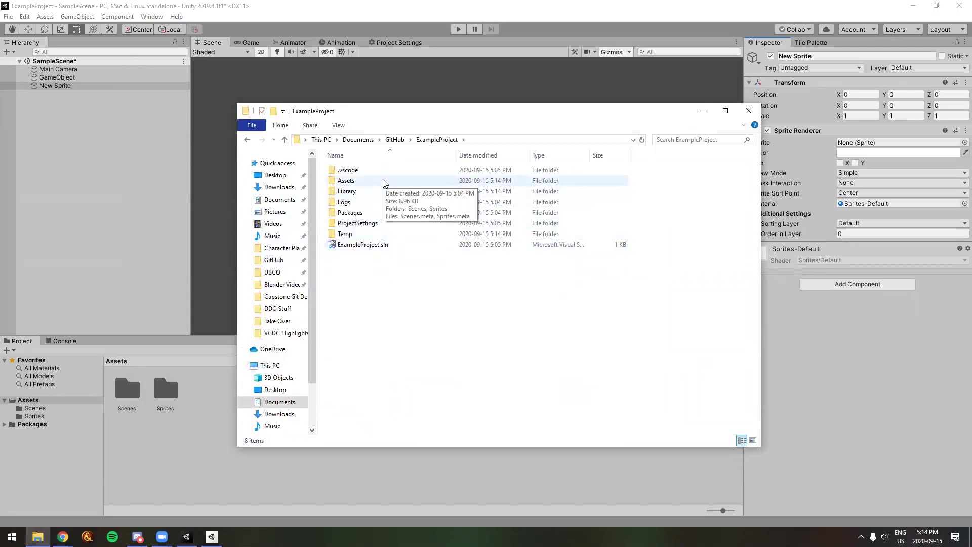
click(188, 394)
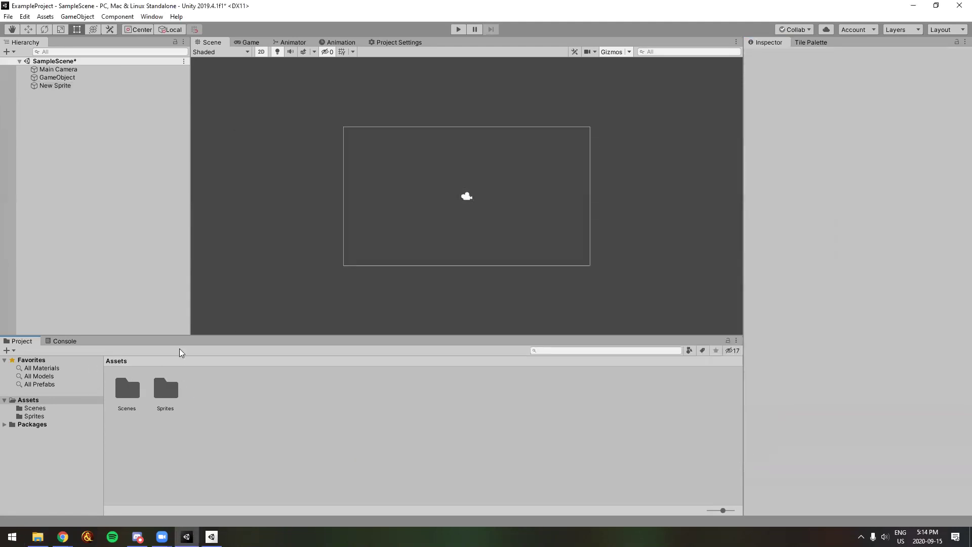
click(41, 531)
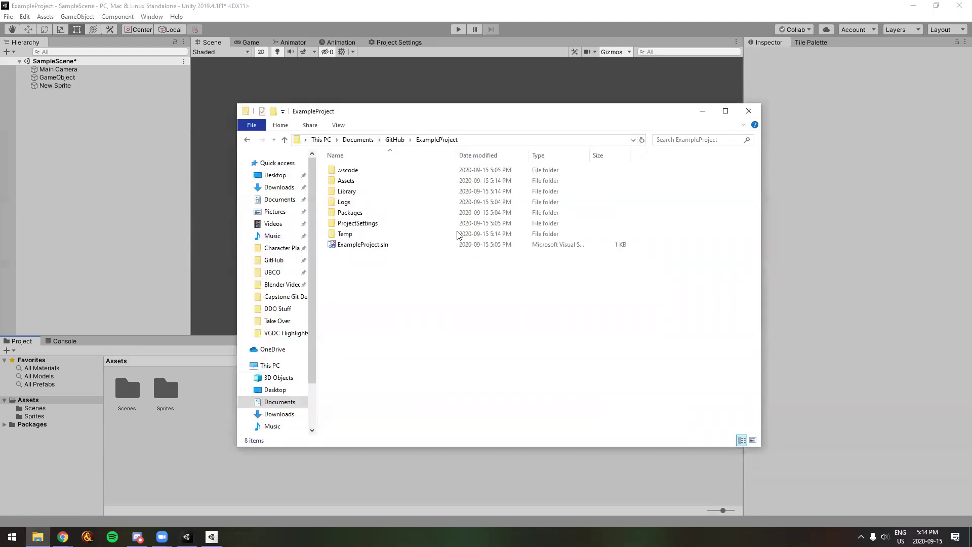
double_click(371, 181)
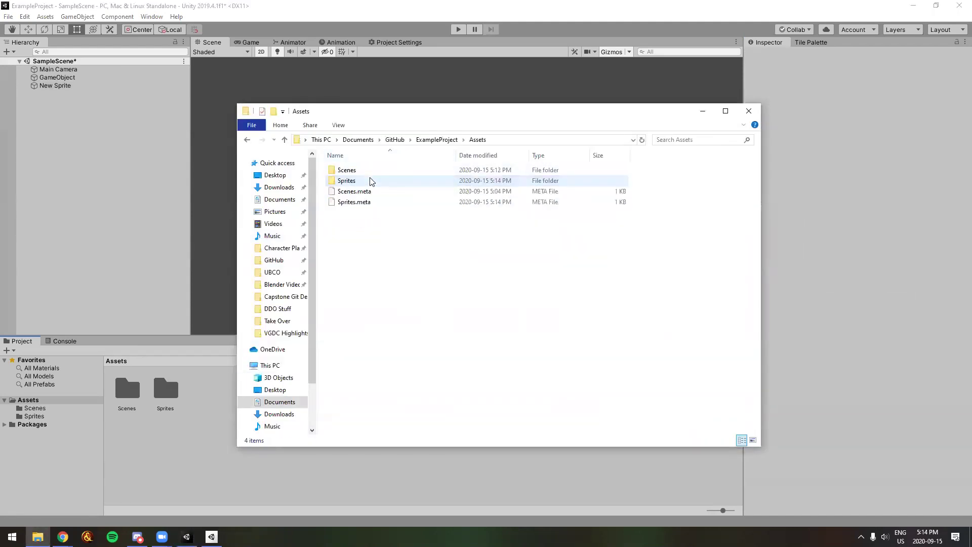
click(191, 438)
- Open the Sprites folder in Unity's project assets and select the Square image to show its import settings
click(173, 393)
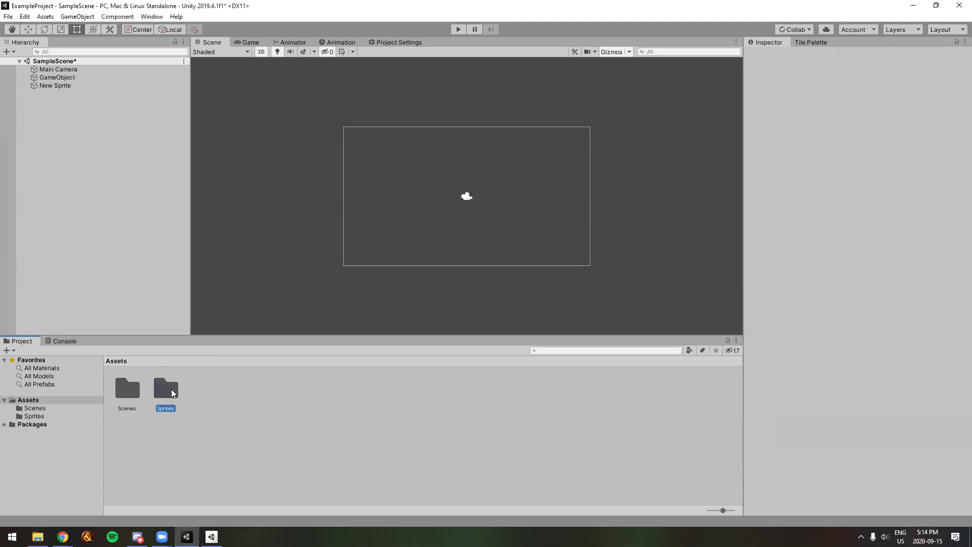
double_click(172, 393)
click(124, 388)
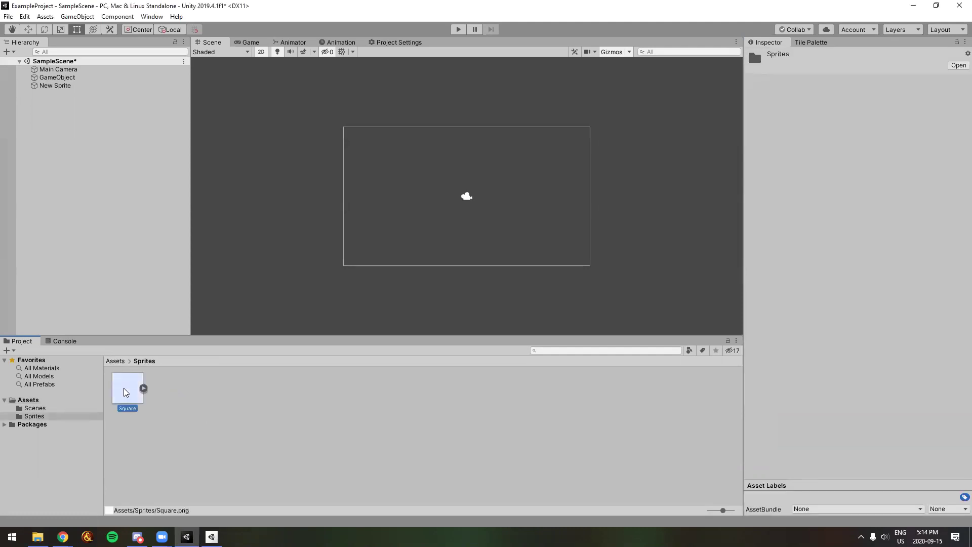
click(206, 399)
click(38, 536)
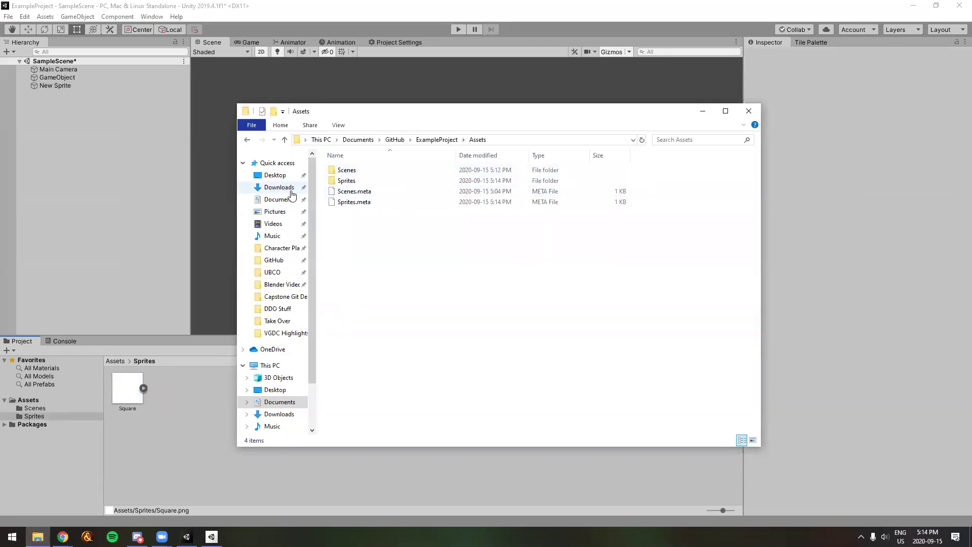
click(189, 402)
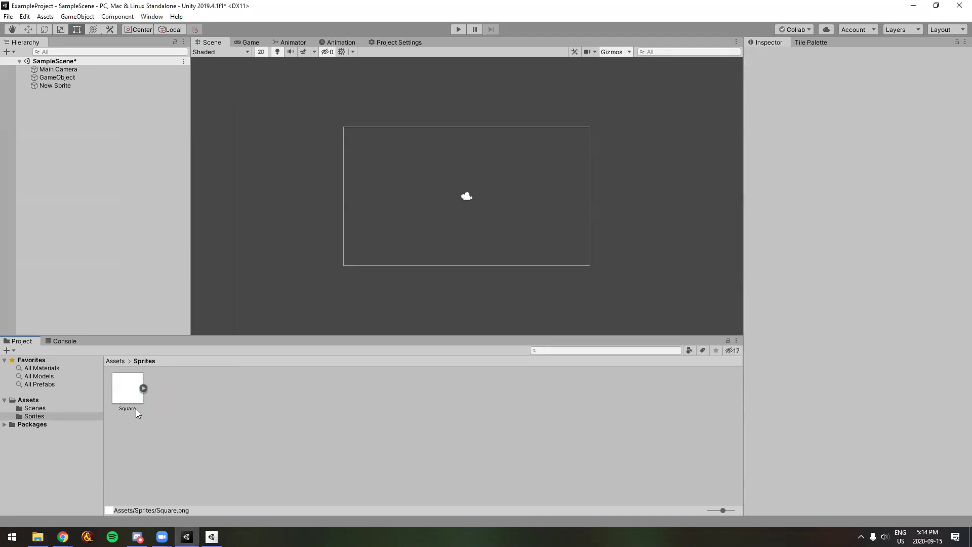
click(130, 392)
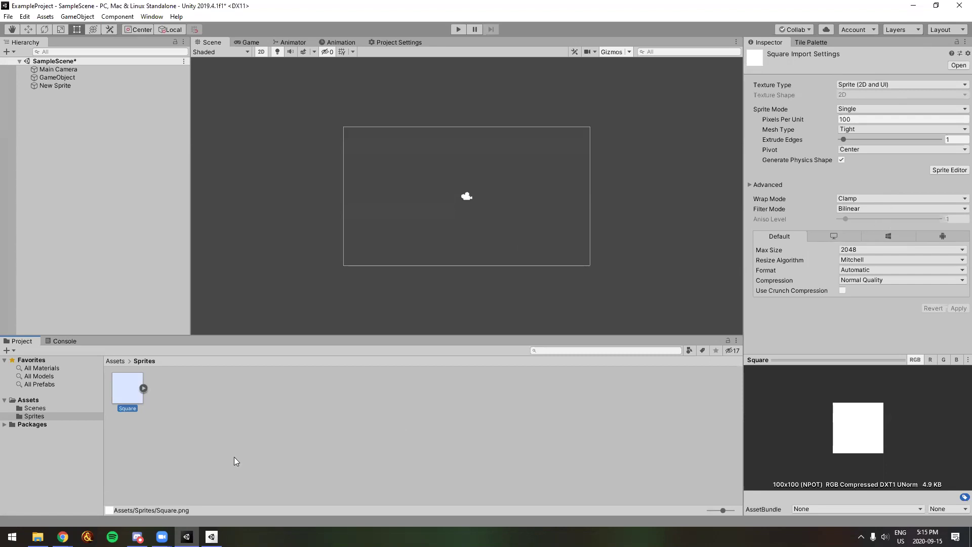
- Examine Square.png and its meta file in the Sprites folder in File Explorer, and close the window
click(38, 536)
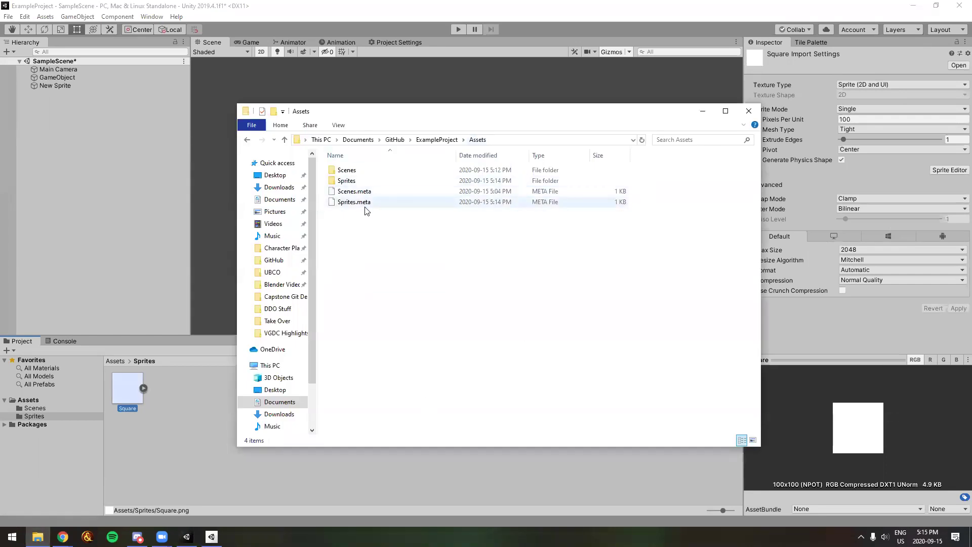
double_click(373, 181)
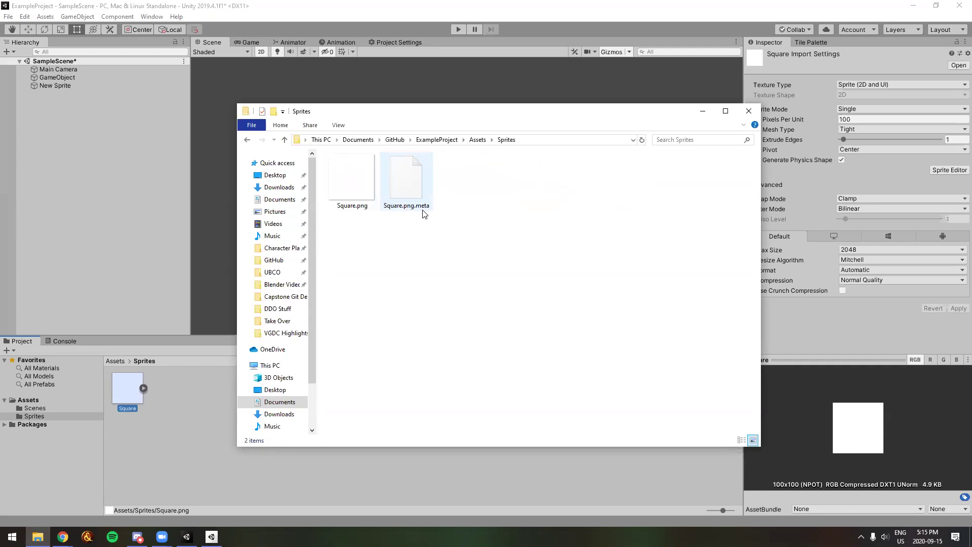
mouse_move(423, 212)
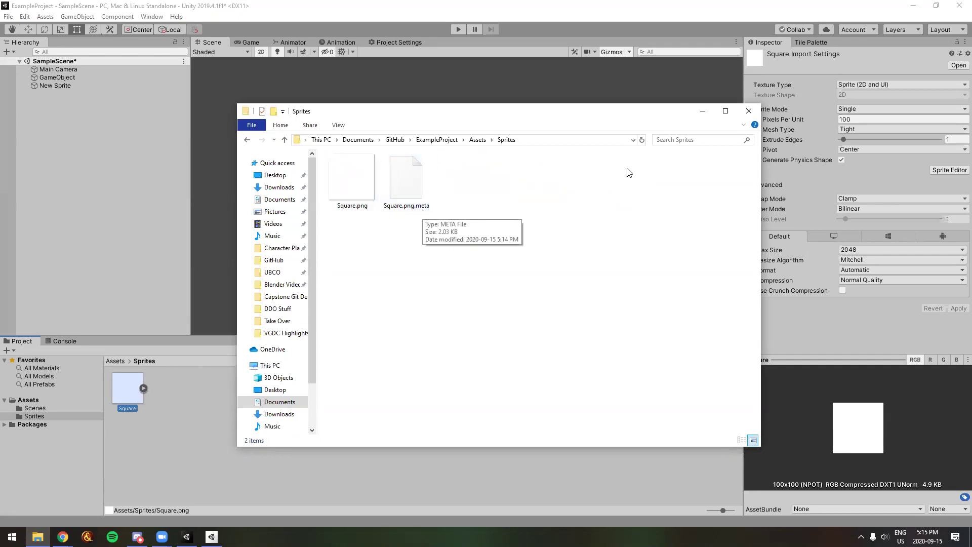
click(748, 111)
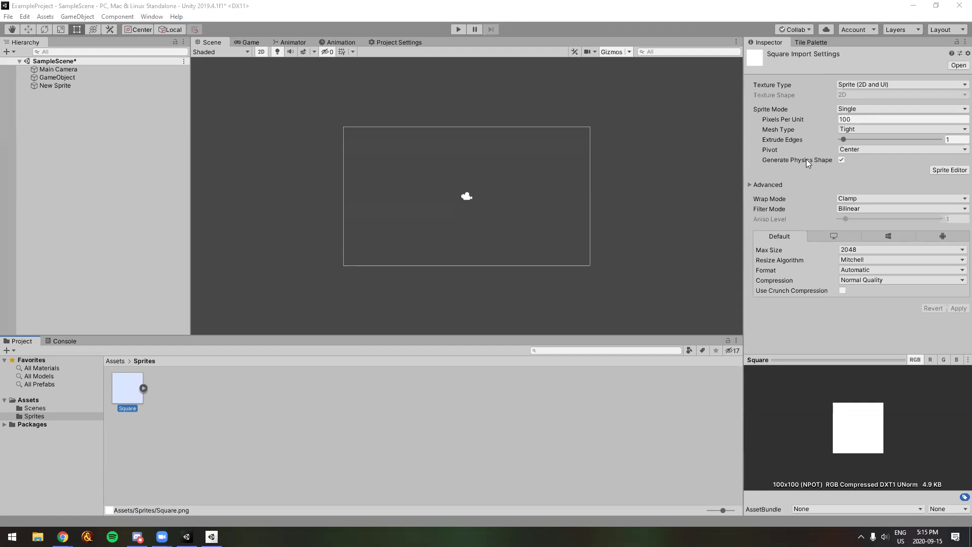
- Check the Pixels Per Unit setting of the Square image and save the scene
click(856, 118)
click(865, 117)
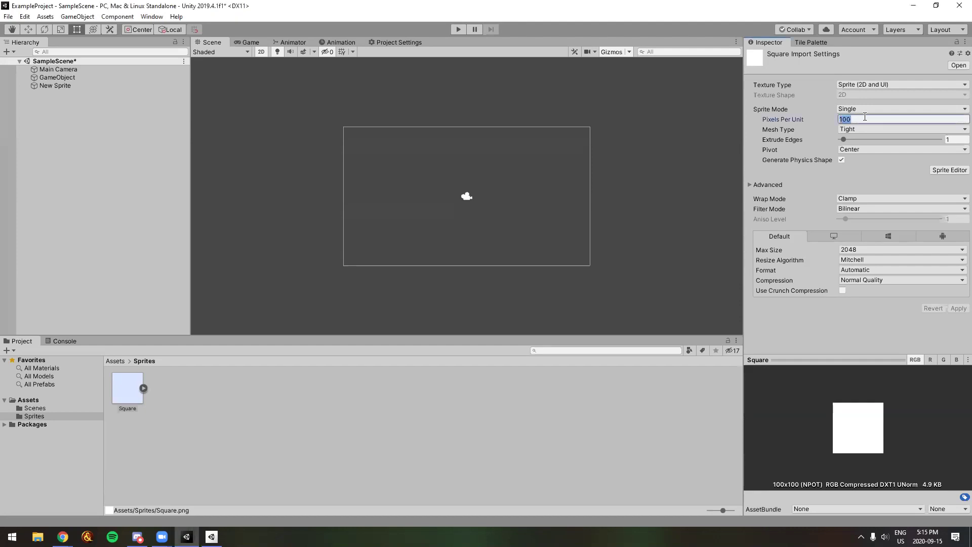
click(654, 140)
key(ctrl+s)
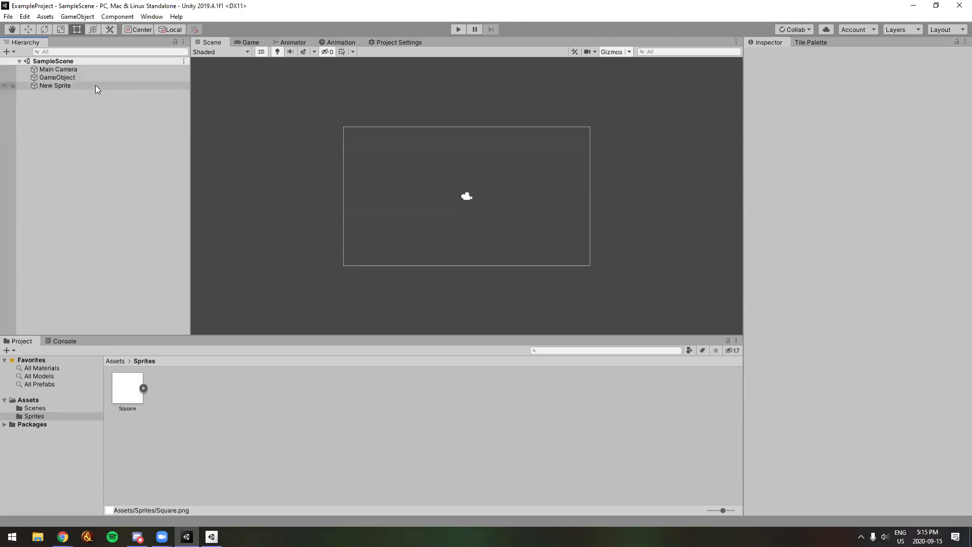
- Rename the New Sprite object as Player and save the scene
click(126, 400)
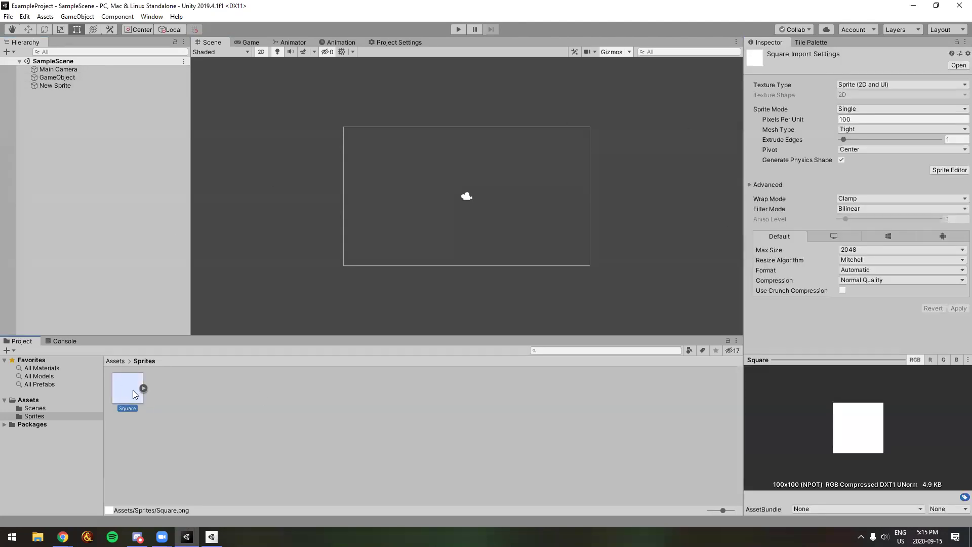
click(56, 86)
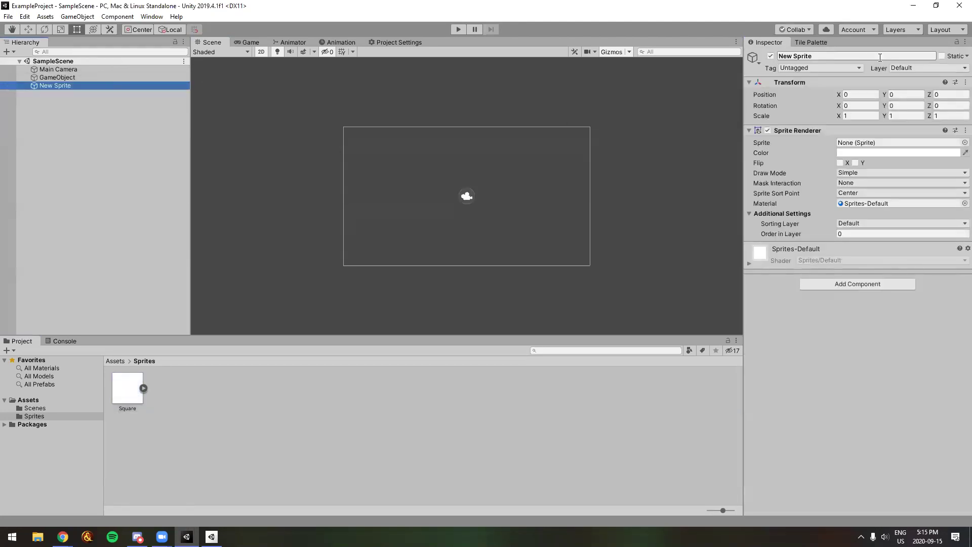
click(878, 56)
text(Player)
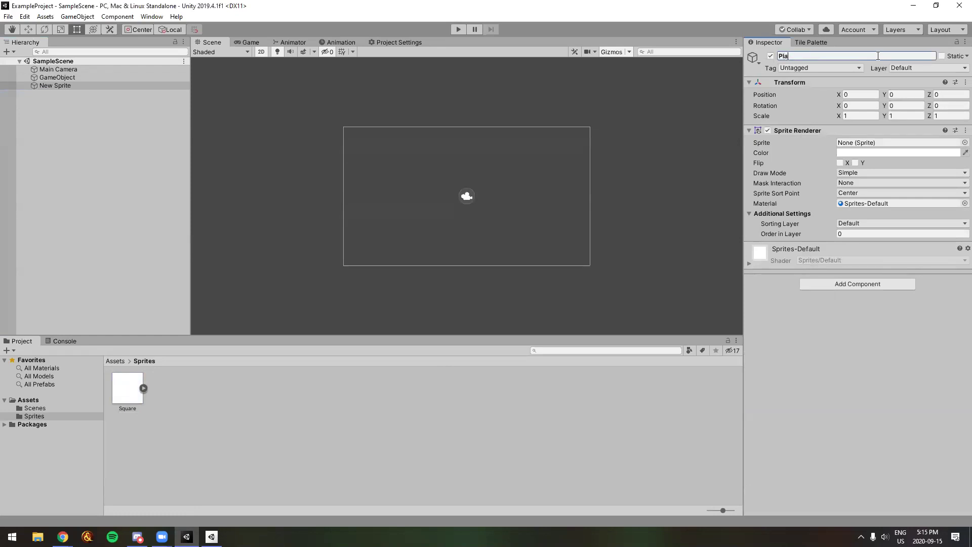
key(Return)
click(152, 191)
key(ctrl+s)
- Set the Player object's Y position to 1.48
click(81, 85)
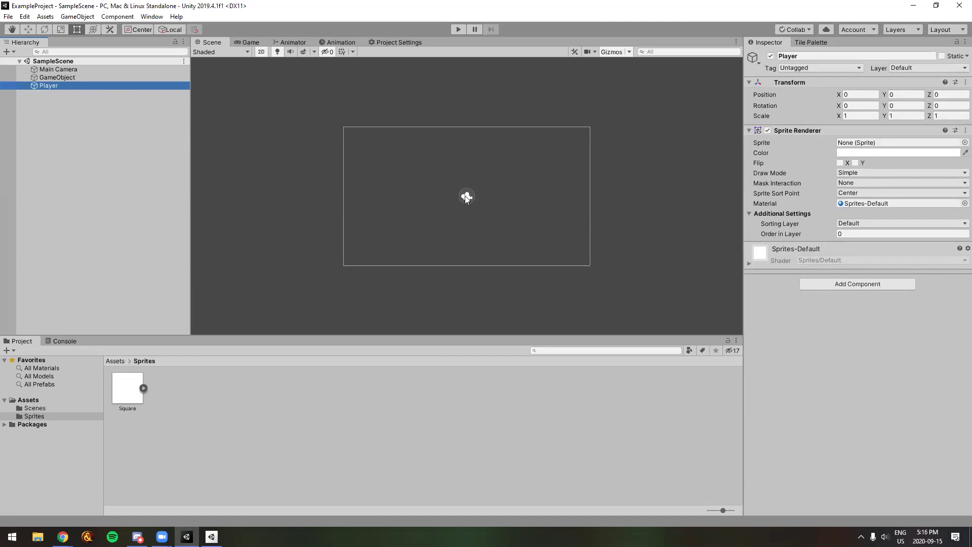
scroll(462, 199, up, 2)
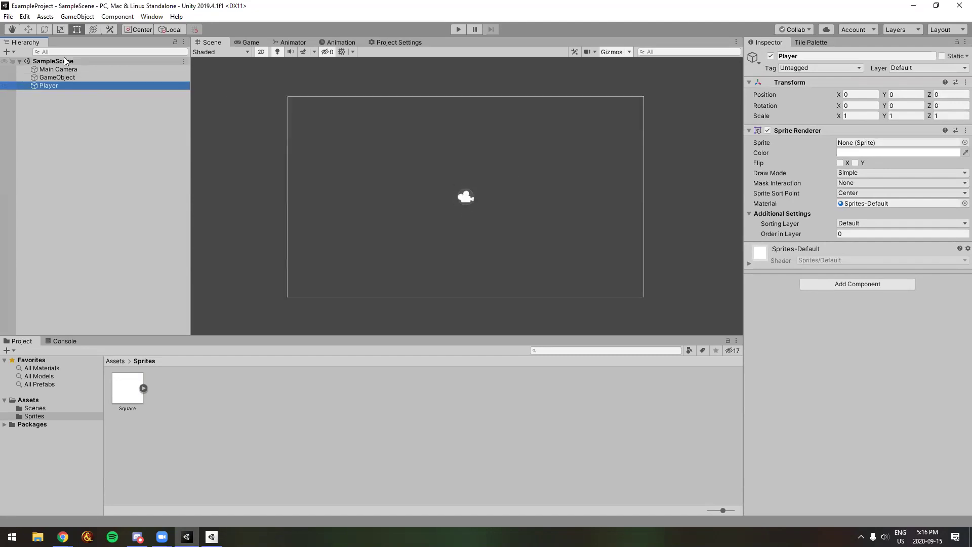
click(905, 95)
text(1.48)
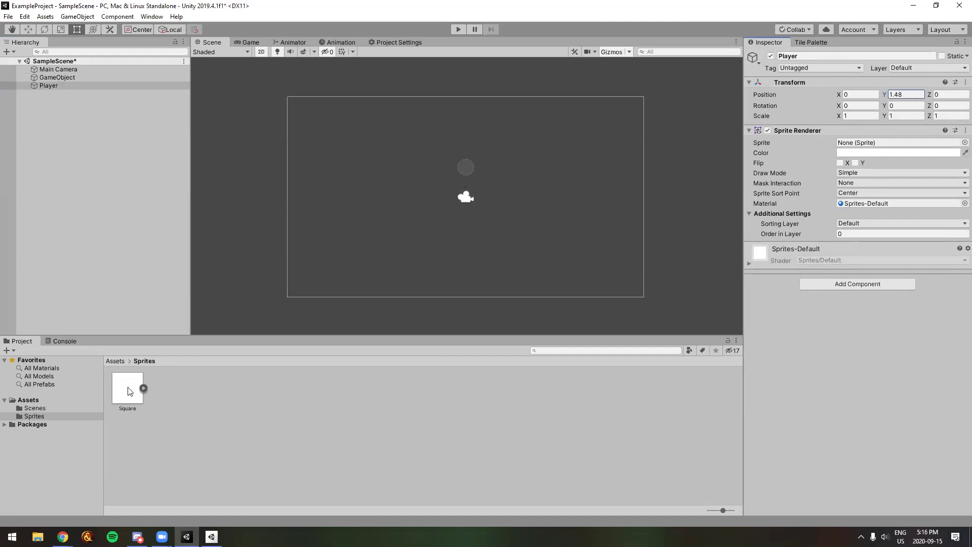
- Assign the Square image as the sprite in the Player's Sprite Renderer
click(127, 394)
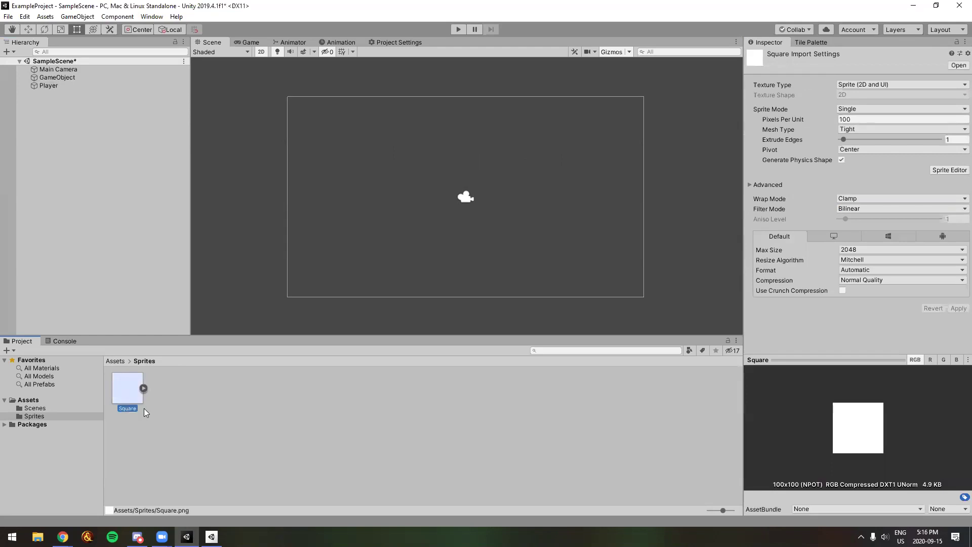
click(68, 85)
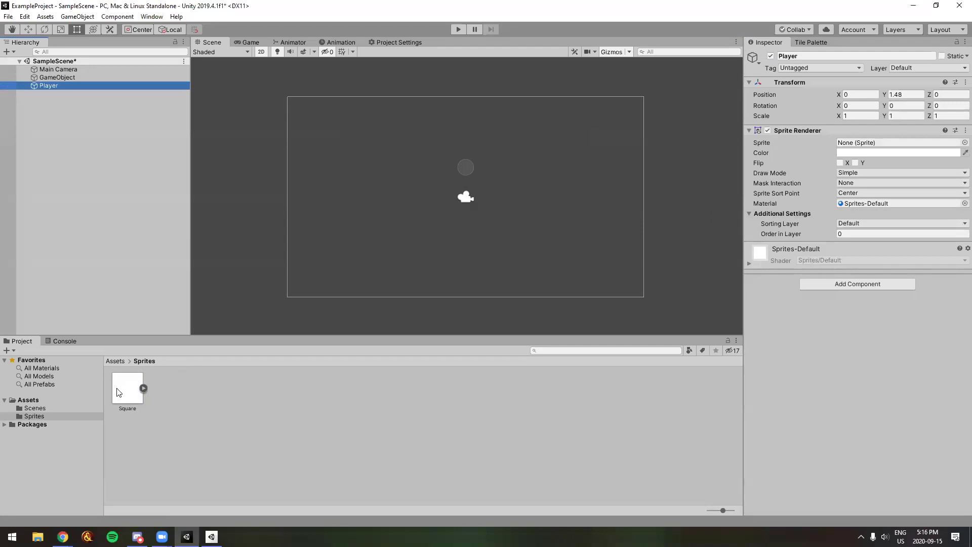
drag(129, 390, 878, 144)
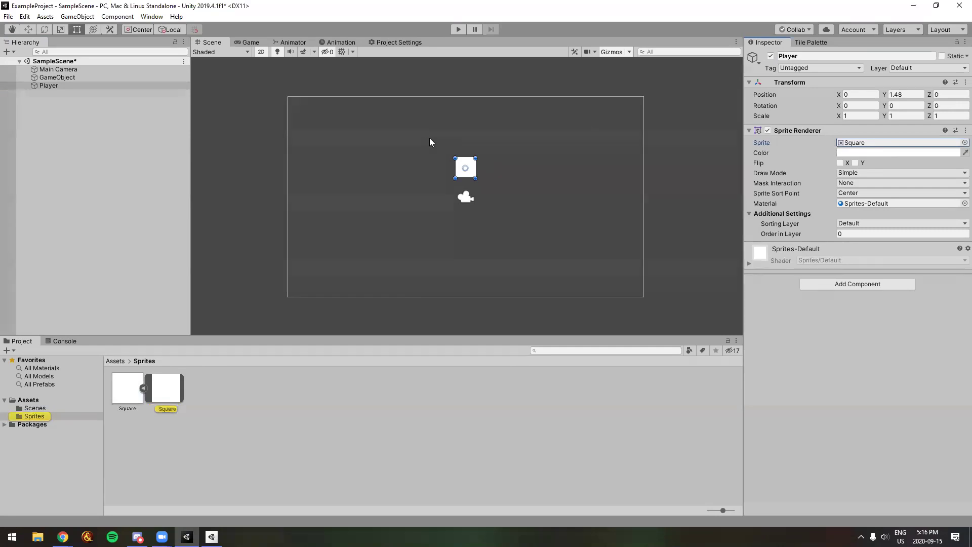
click(570, 162)
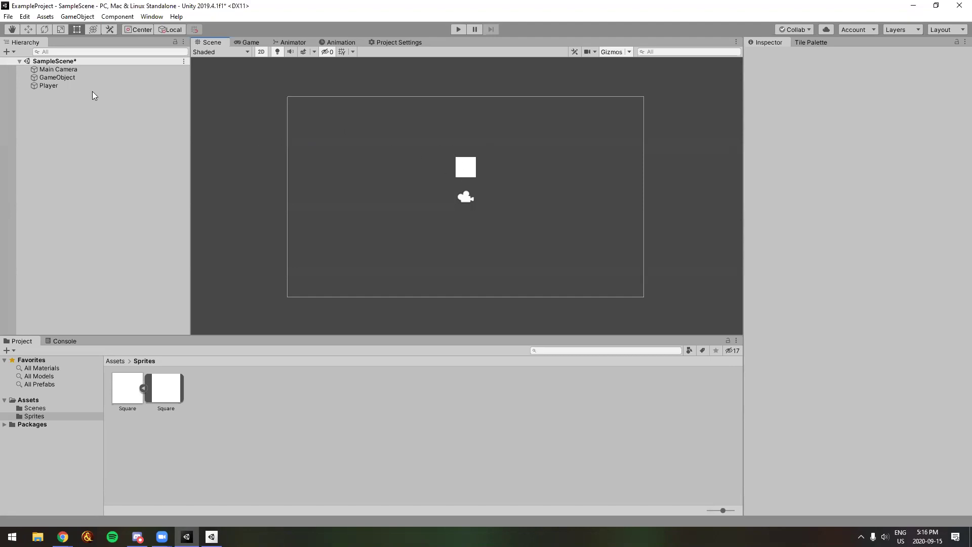
- Play-test the scene in the Game view, stop it, and save the scene from the Scene view
click(69, 86)
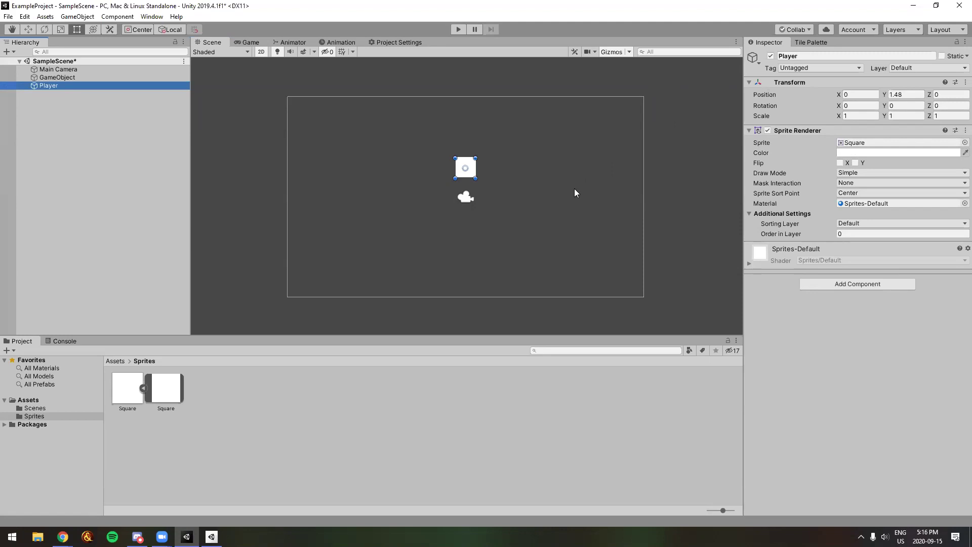
click(250, 42)
click(457, 30)
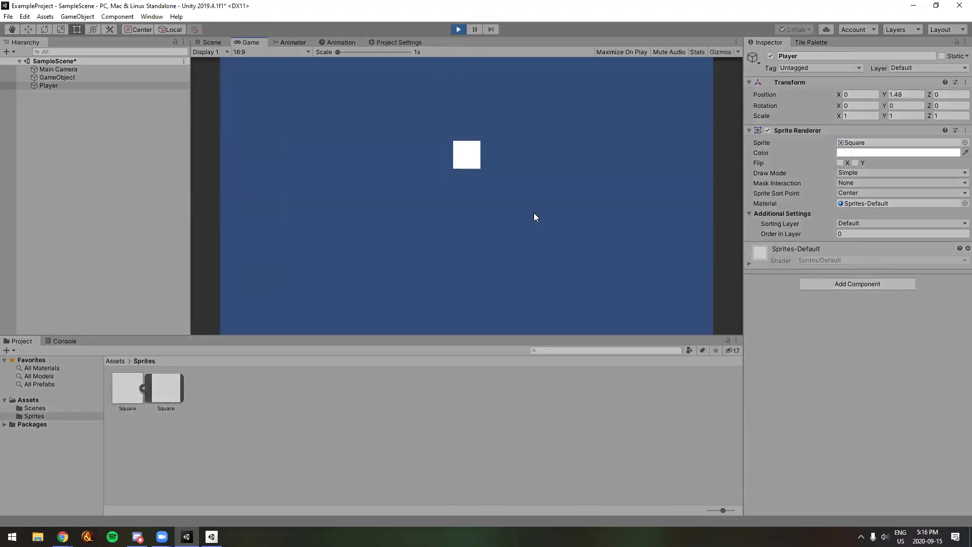
click(458, 29)
click(207, 43)
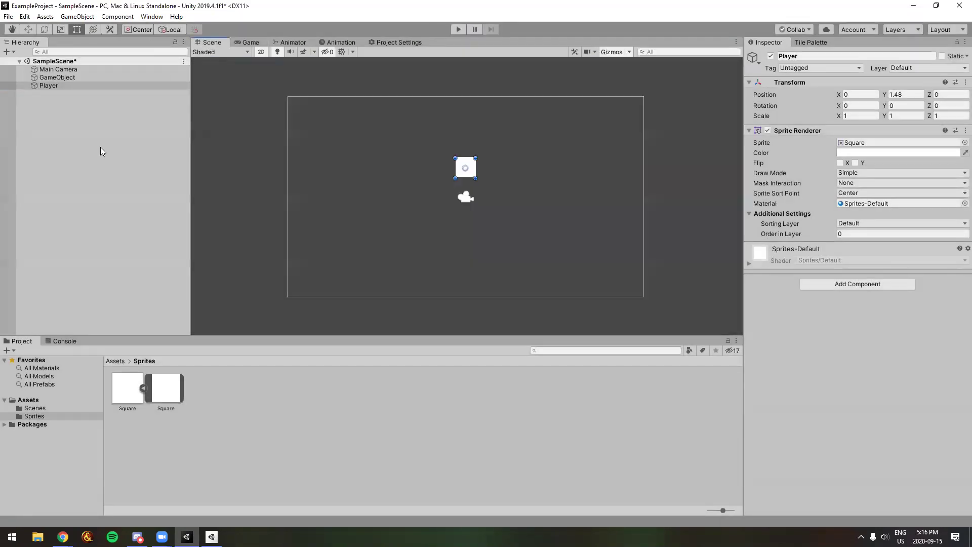
click(93, 164)
key(ctrl+s)
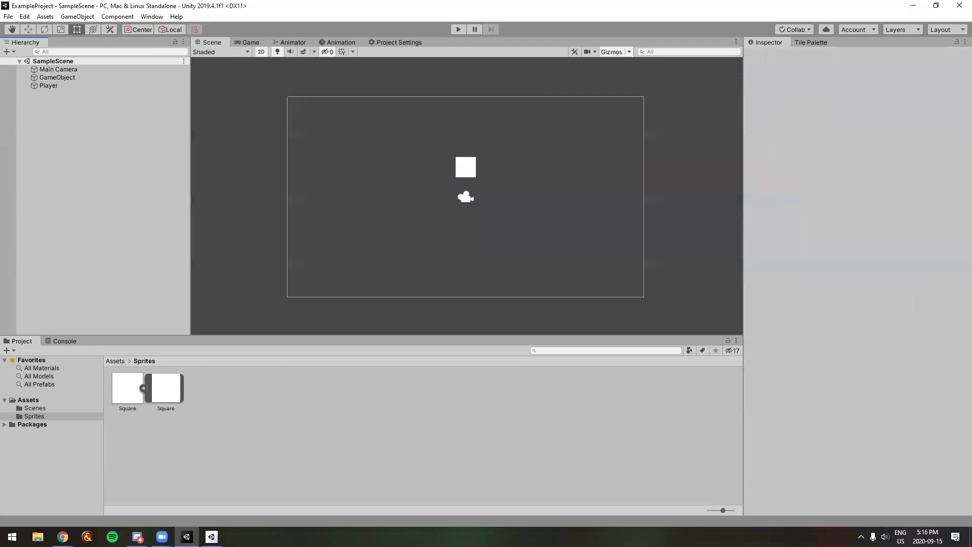
- Add a Rigidbody 2D component to the Player object
key(alt+Tab)
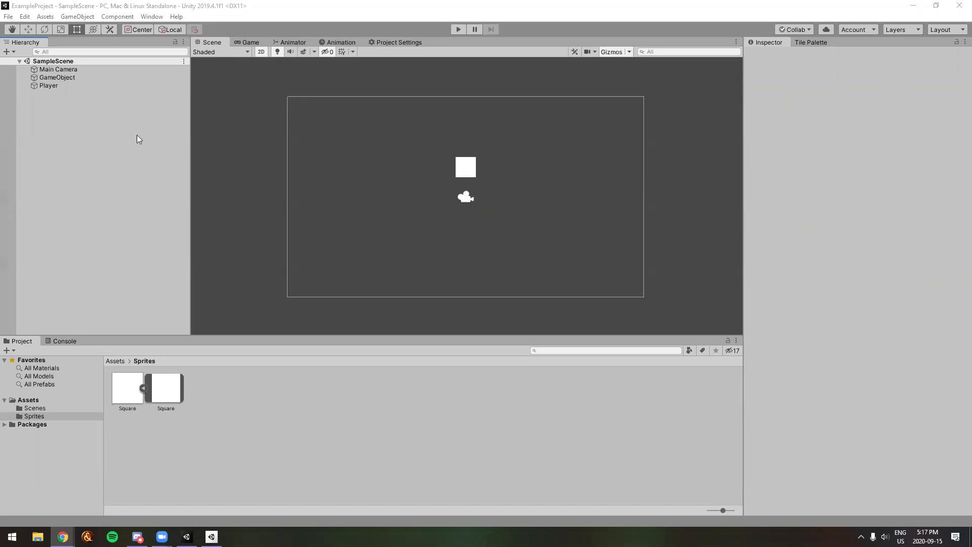
click(90, 85)
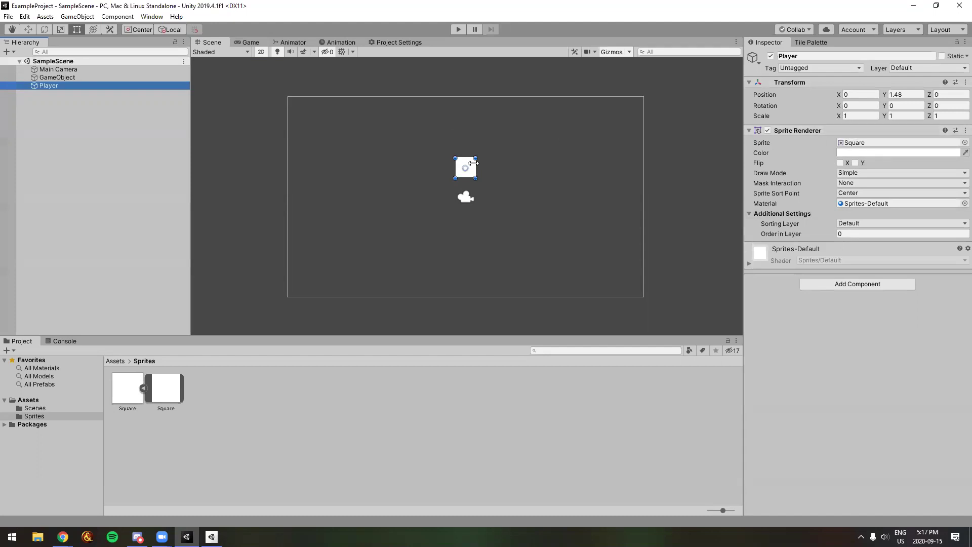
click(869, 284)
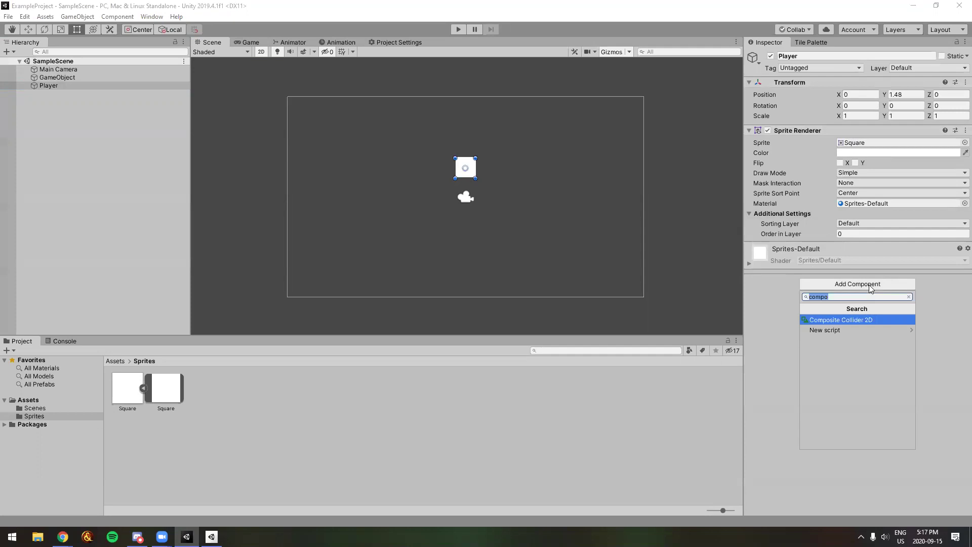
text(rigid)
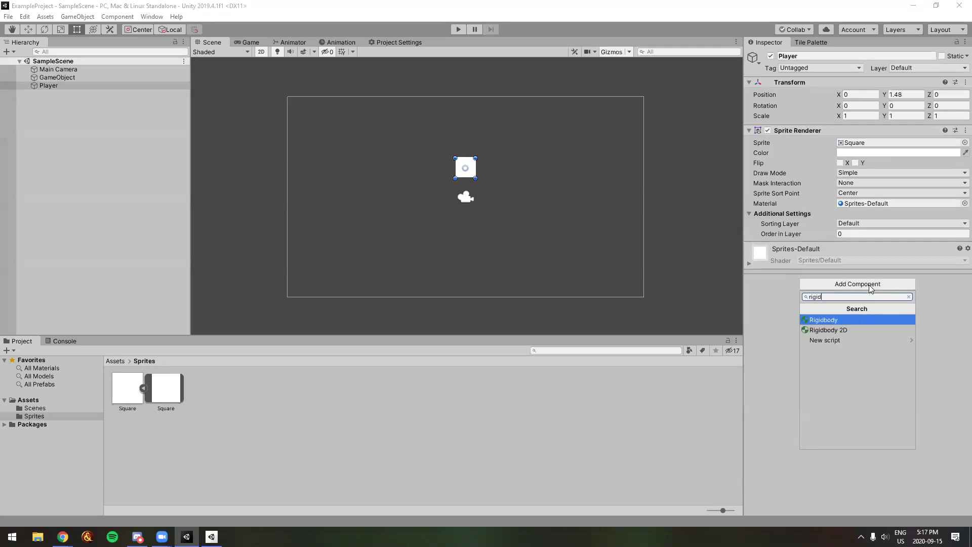
click(862, 329)
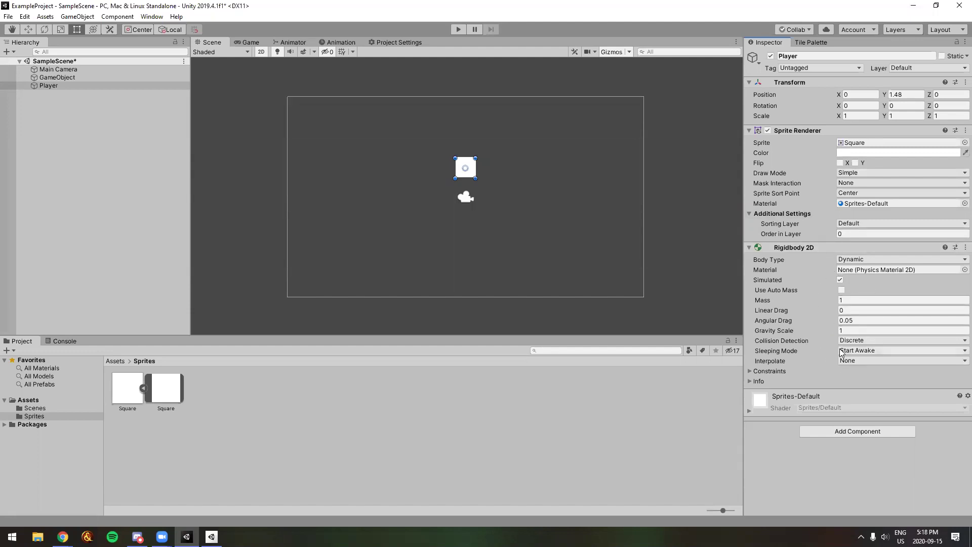
- Review the body type options of the Player's Rigidbody 2D, keep Dynamic, and save the scene
click(862, 259)
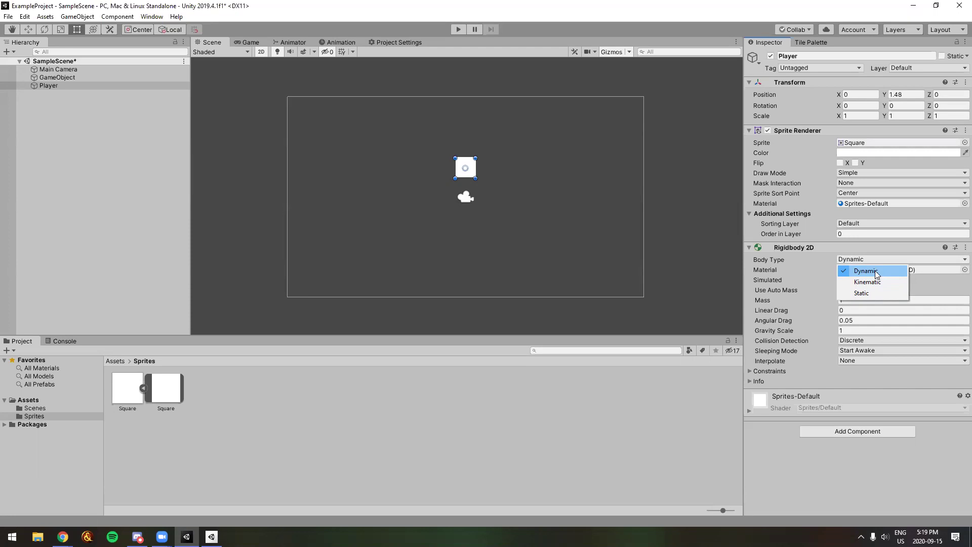
click(893, 271)
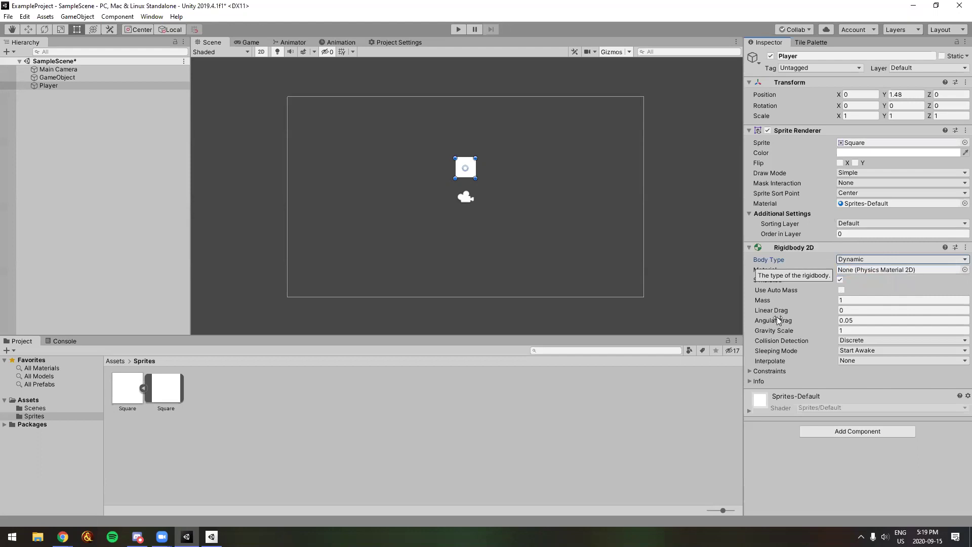
key(ctrl+s)
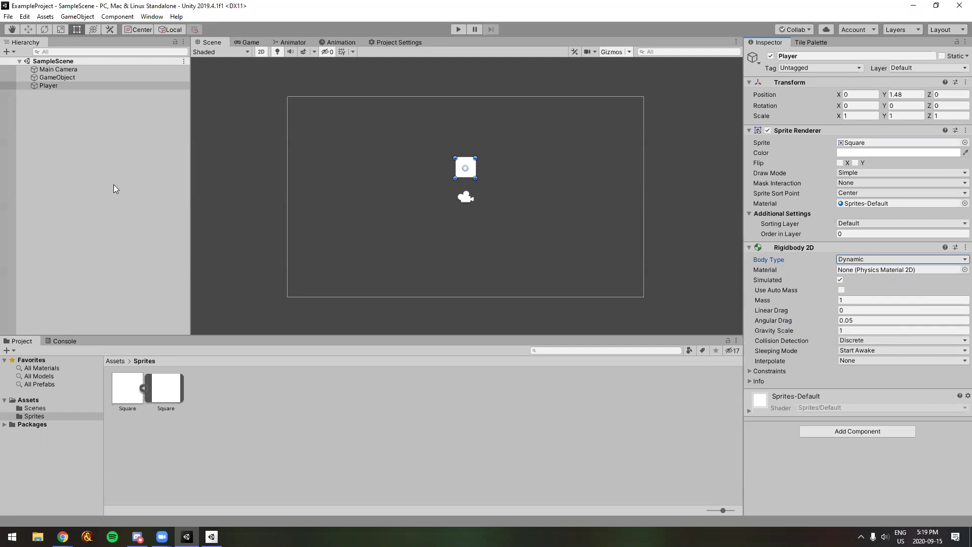
click(877, 260)
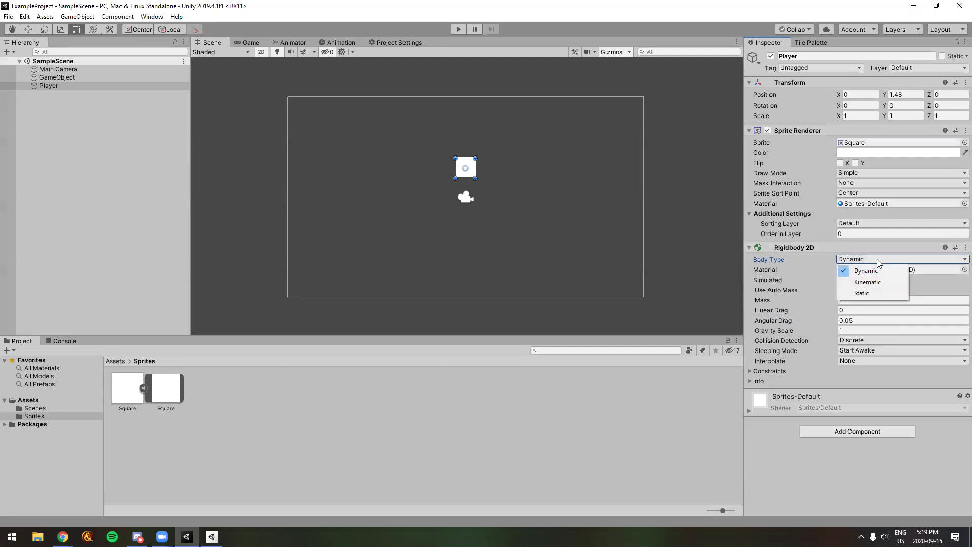
click(877, 259)
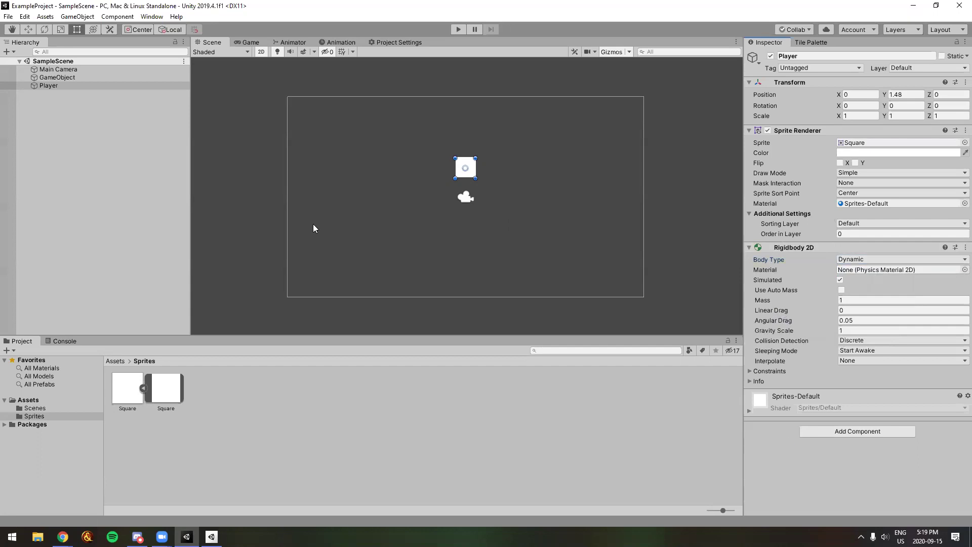
- Play-test the scene with the Player selected to watch its rigidbody behaviour, and stop the test
click(68, 196)
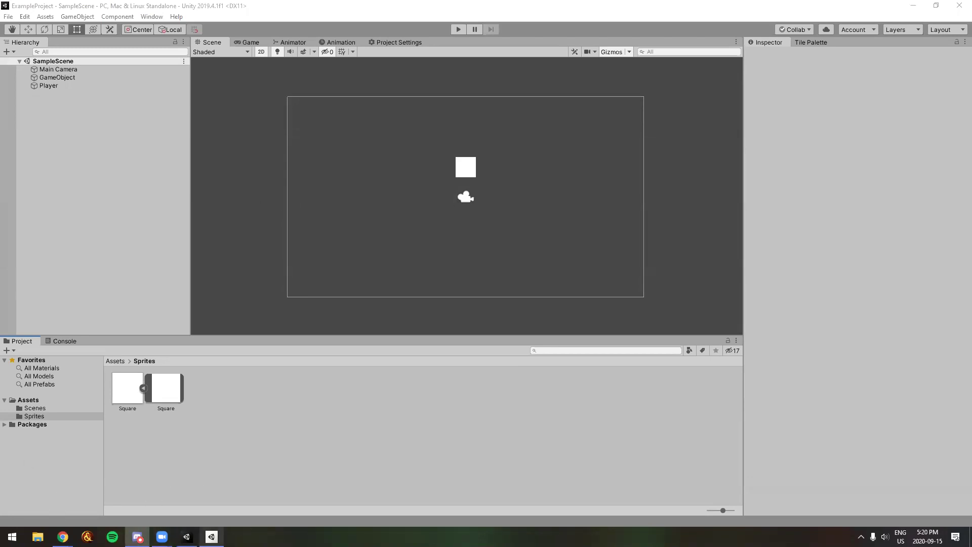
mouse_move(162, 536)
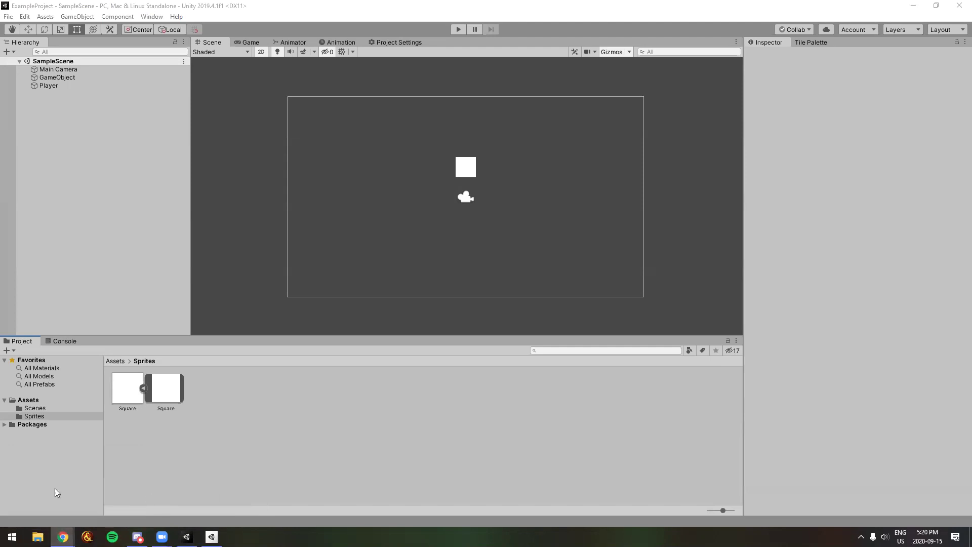
click(101, 87)
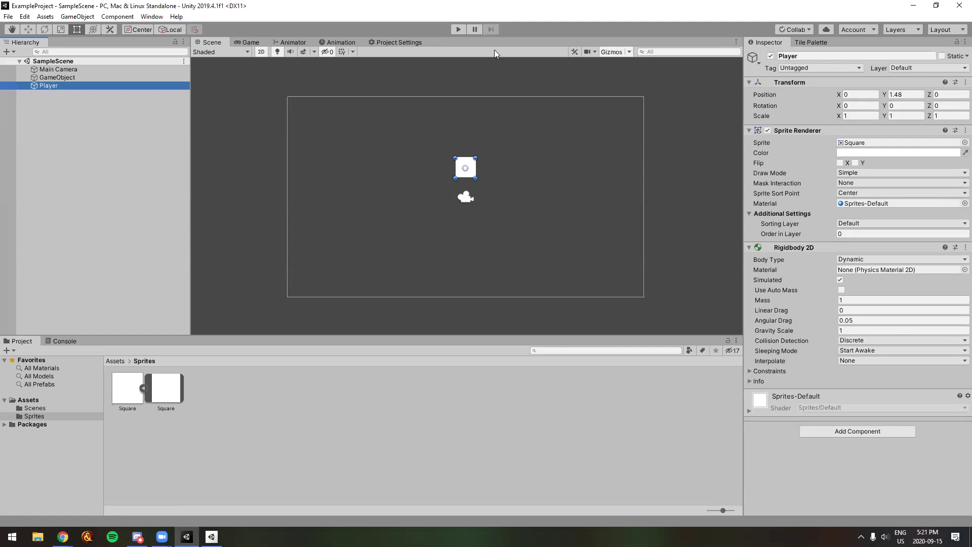
click(458, 28)
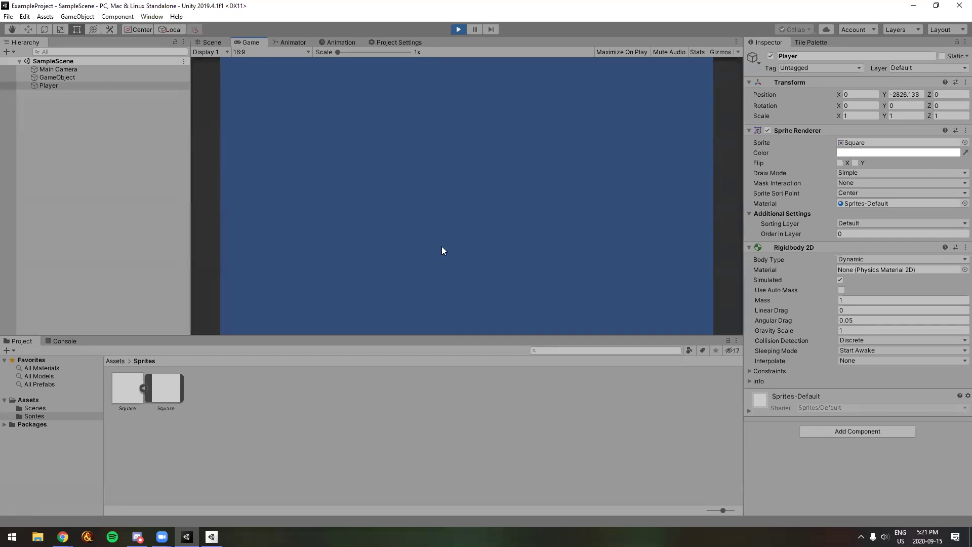
click(457, 29)
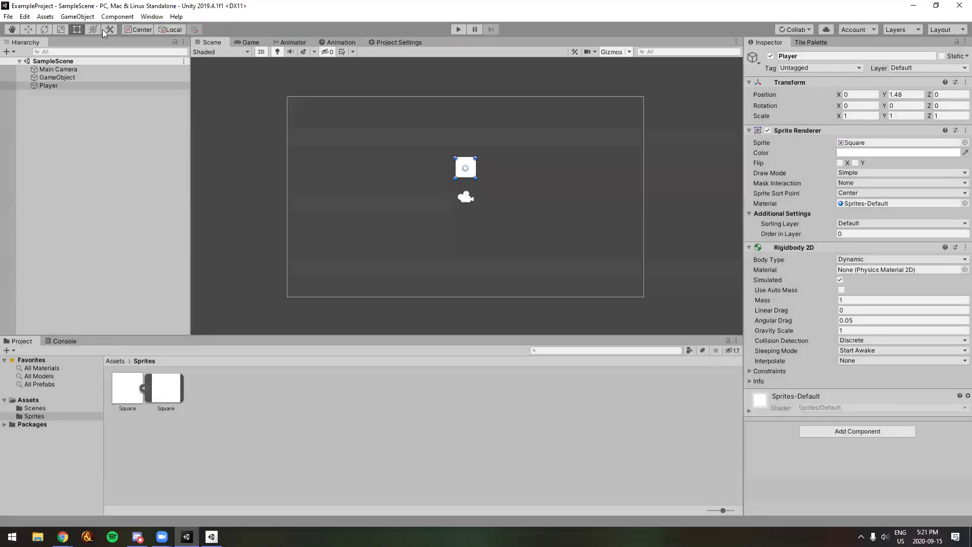
- Create a new 2D sprite object in the scene hierarchy, with no existing object selected
click(131, 117)
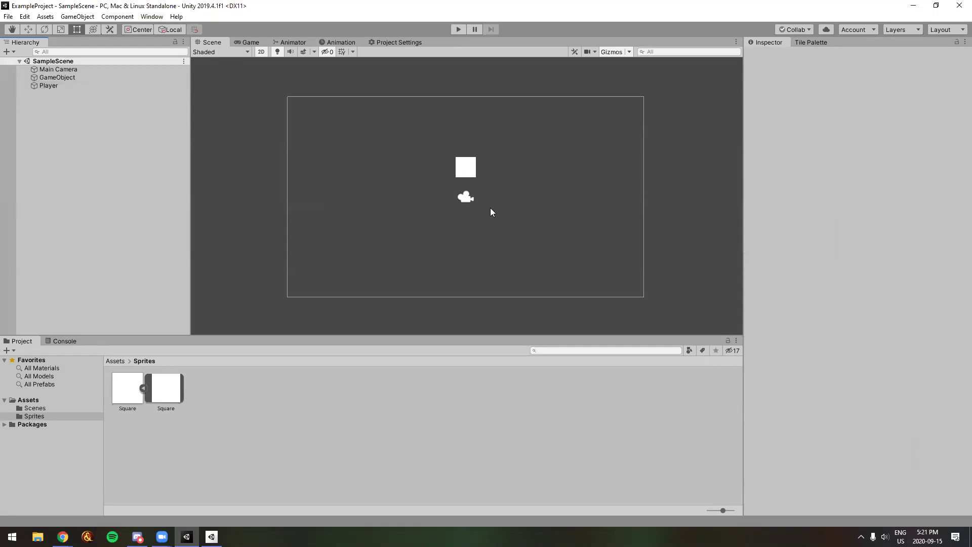
right_click(71, 107)
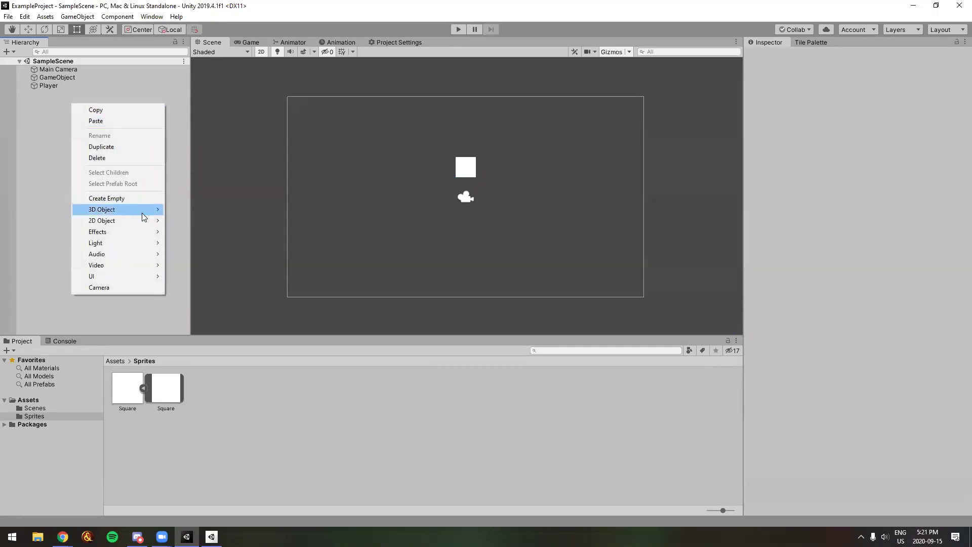
mouse_move(145, 222)
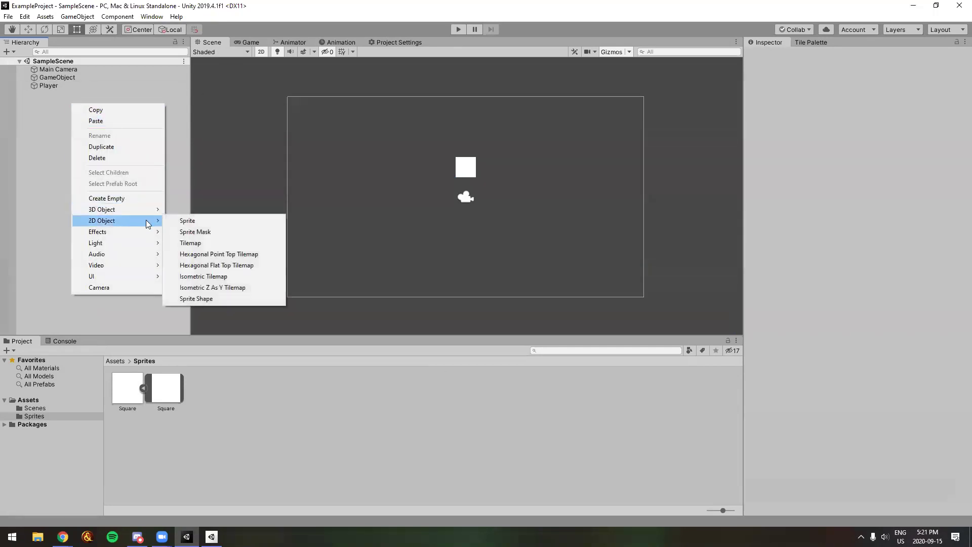
click(206, 223)
- Rename the new sprite object as Ground and save the scene
click(855, 55)
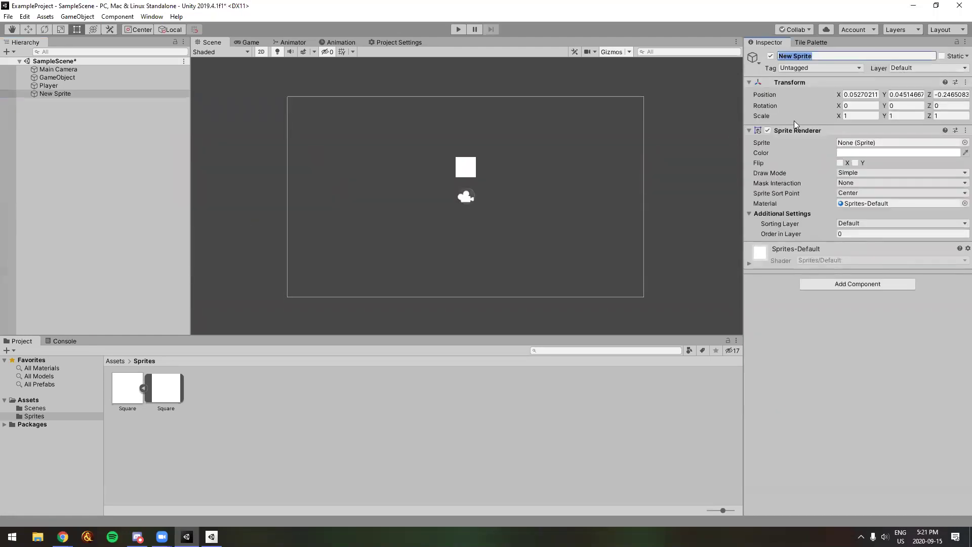
text(Ground)
key(Return)
key(ctrl+s)
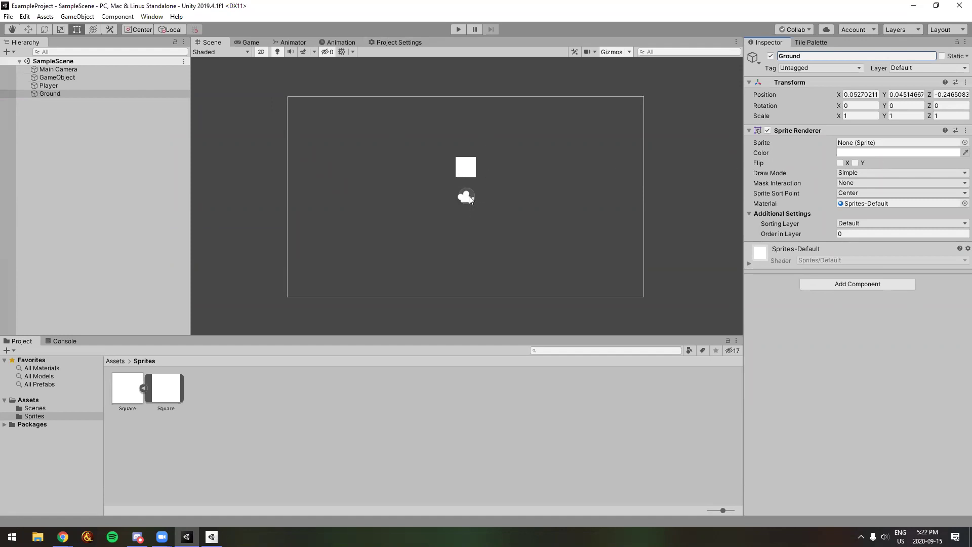
- Assign the Square image as the sprite in Ground's Sprite Renderer and save the scene
click(143, 388)
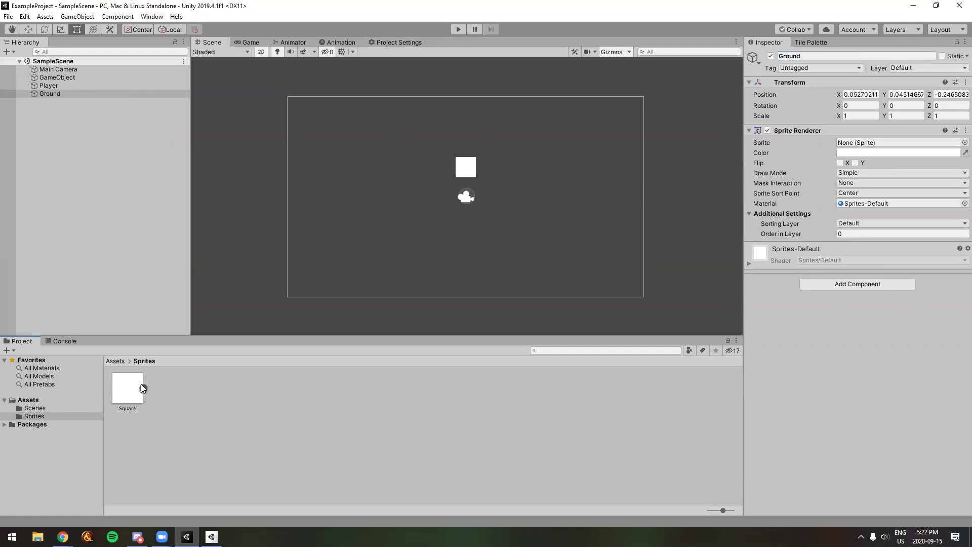
drag(133, 387, 866, 145)
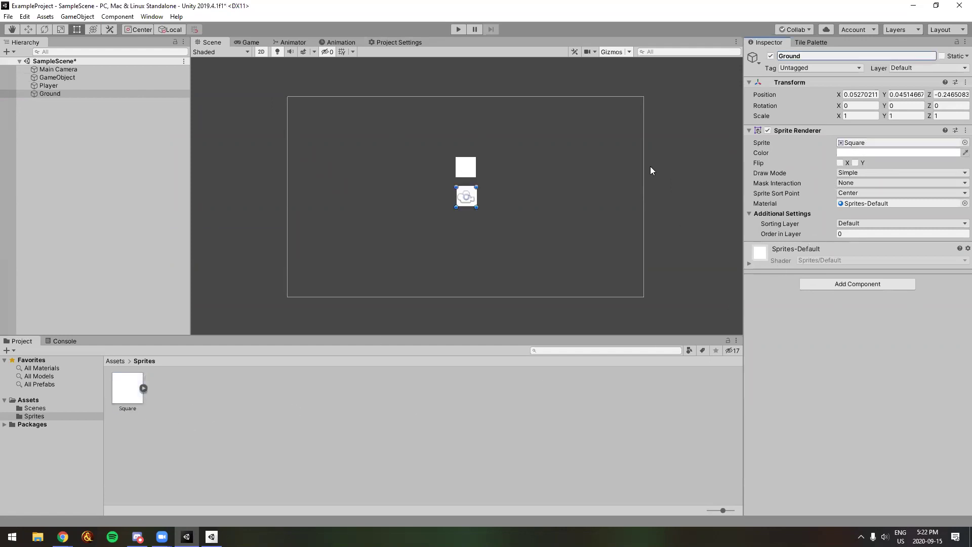
key(ctrl+s)
- Set the Ground sprite's colour to the orange-yellow FFBC00
click(892, 154)
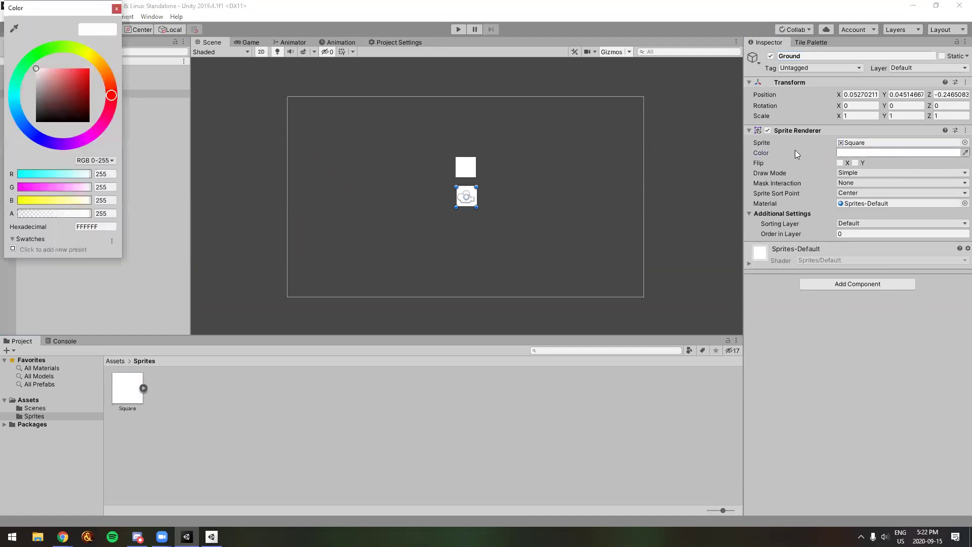
drag(50, 11, 174, 56)
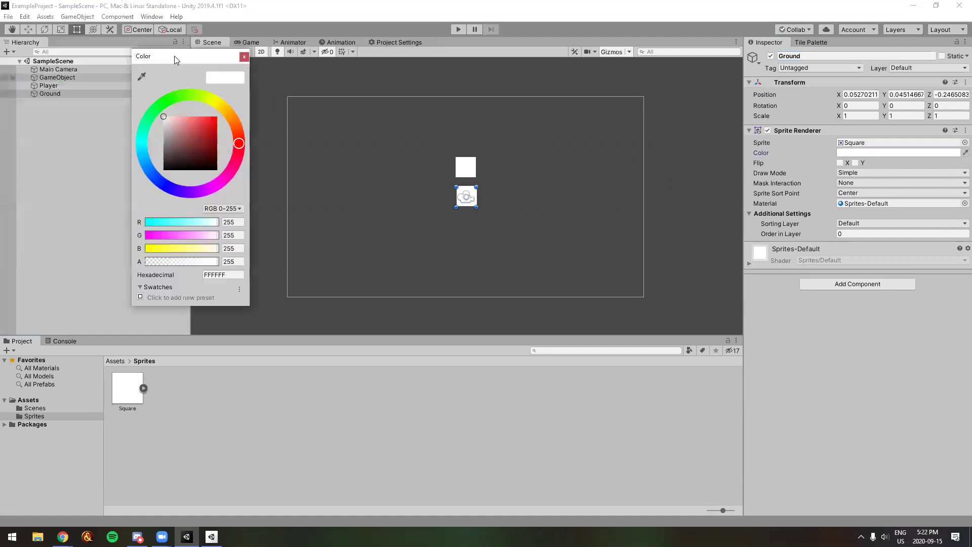
click(209, 121)
drag(220, 116, 242, 110)
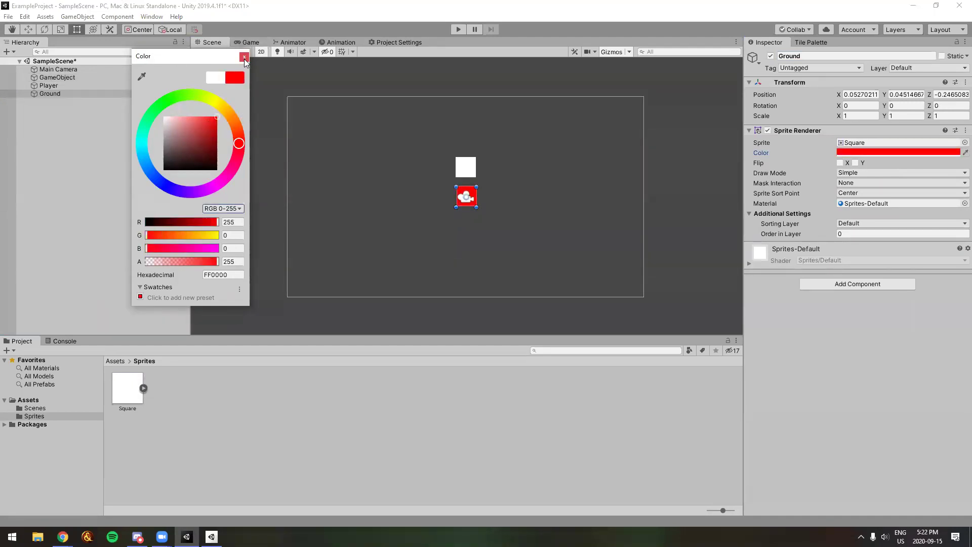
mouse_move(229, 113)
mouse_down()
mouse_move(221, 102)
mouse_move(232, 112)
mouse_move(231, 104)
mouse_up()
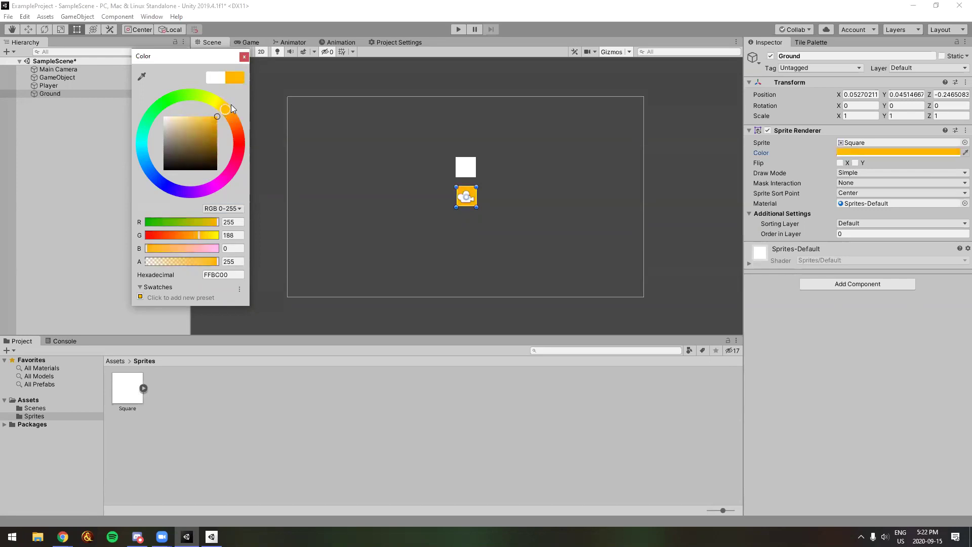
click(243, 59)
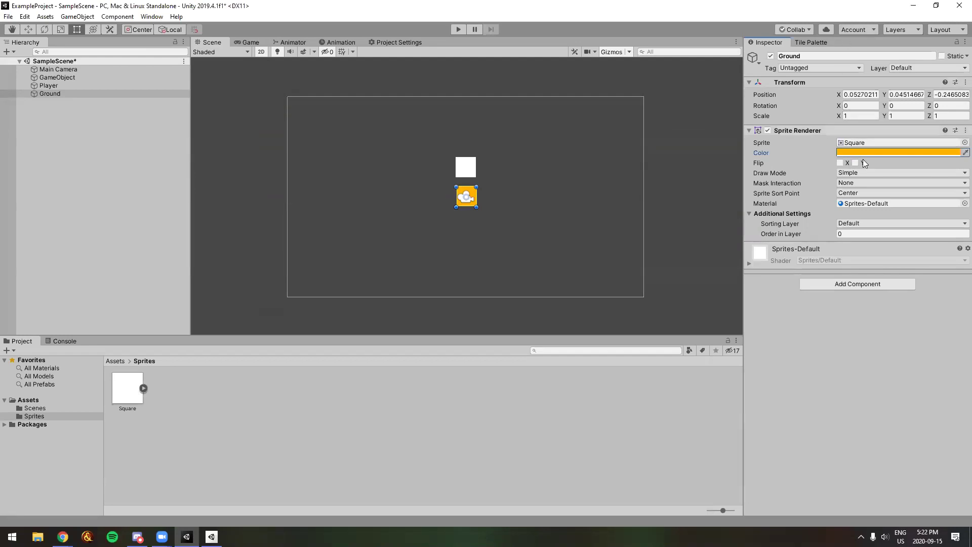
- Add a Rigidbody 2D component to the Ground object
click(836, 284)
text(rigid)
key(Down)
key(Return)
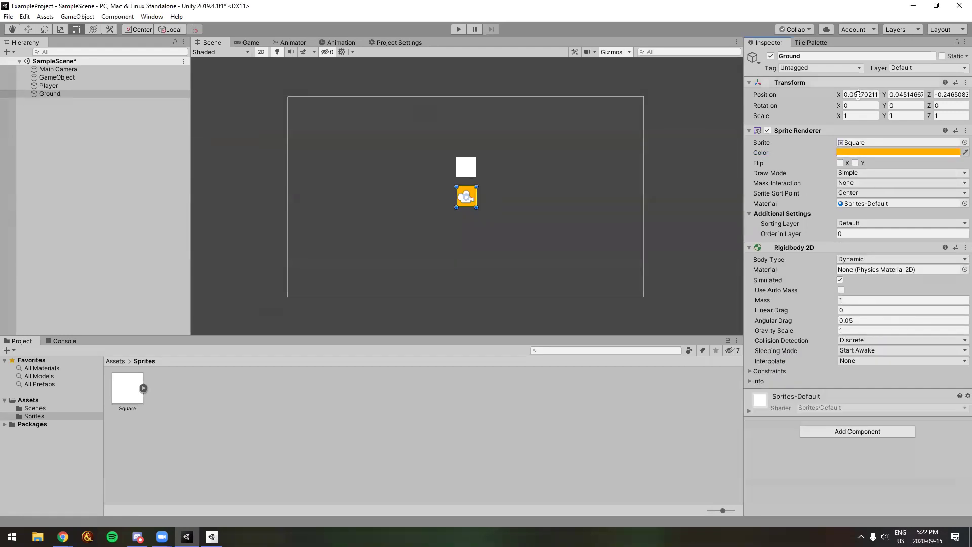
- Set Ground's Y position to -1.45 and its Rigidbody 2D body type to Static, saving the scene
drag(885, 101, 860, 99)
key(ctrl+s)
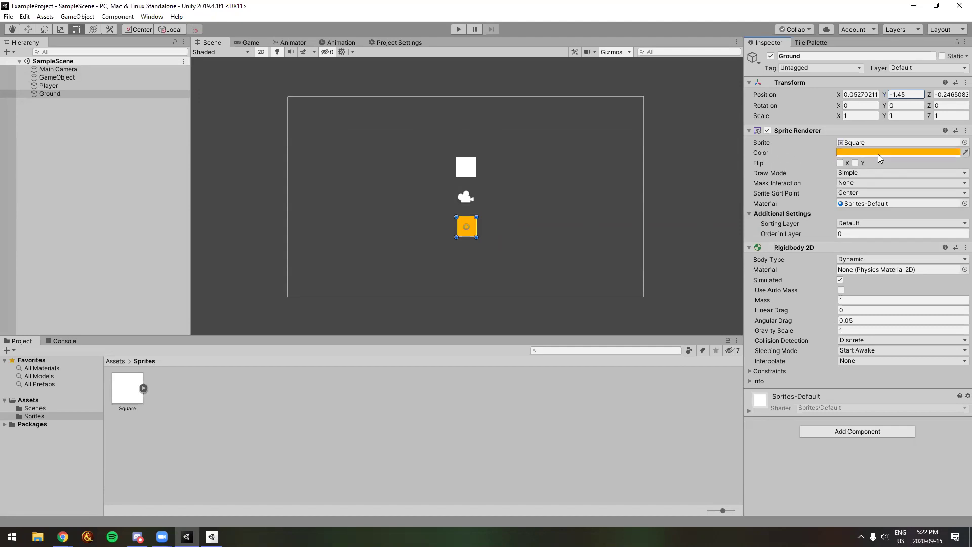
click(849, 260)
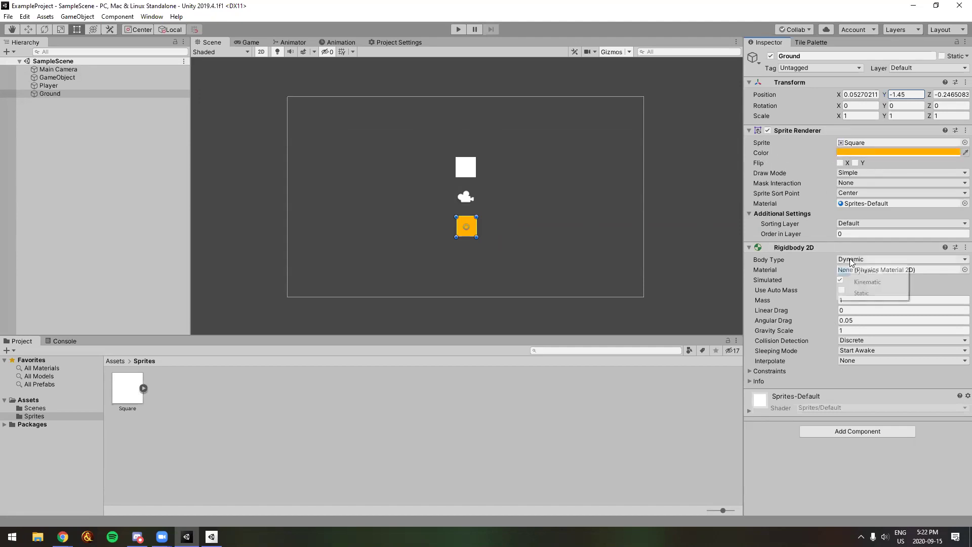
click(855, 291)
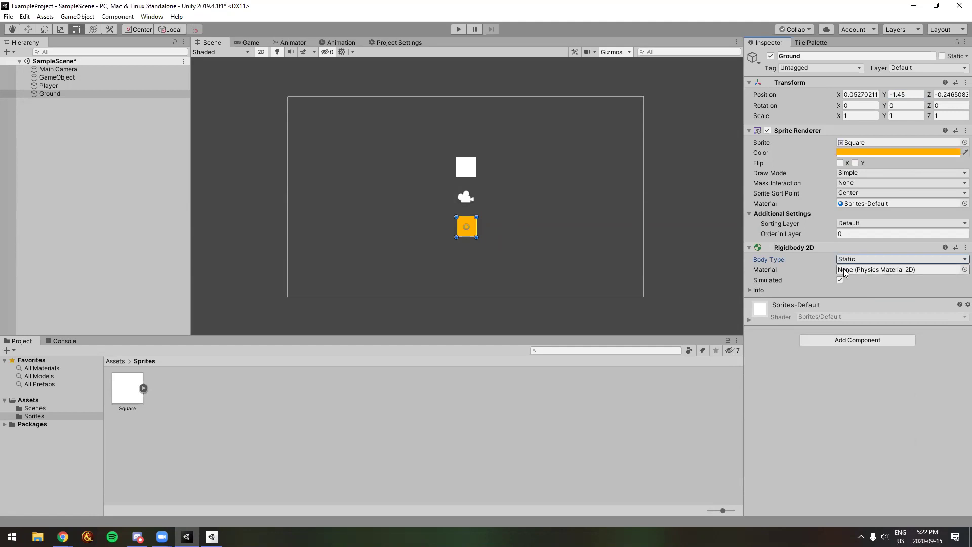
key(ctrl+s)
- Play-test the scene in the Game view to compare the Player with the static Ground, and stop the test
click(251, 42)
click(459, 29)
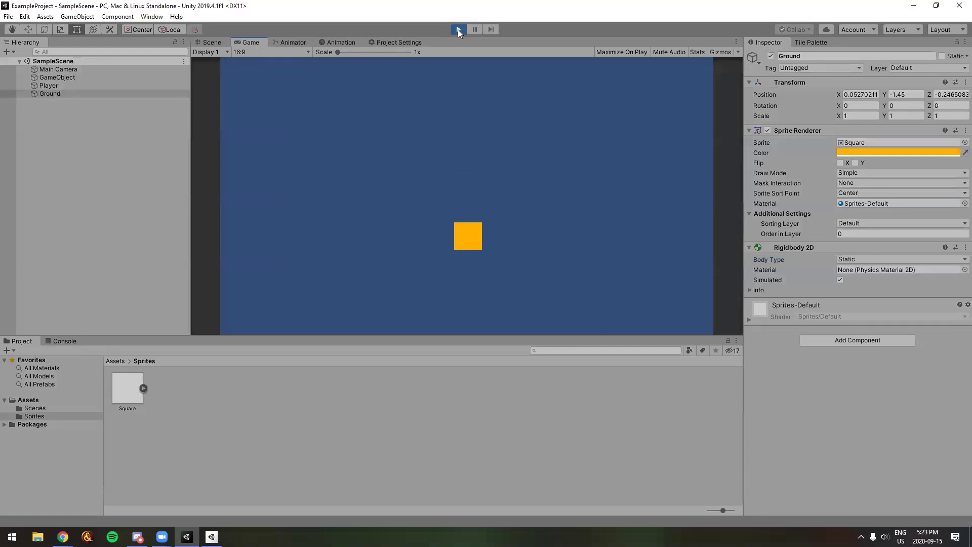
click(457, 29)
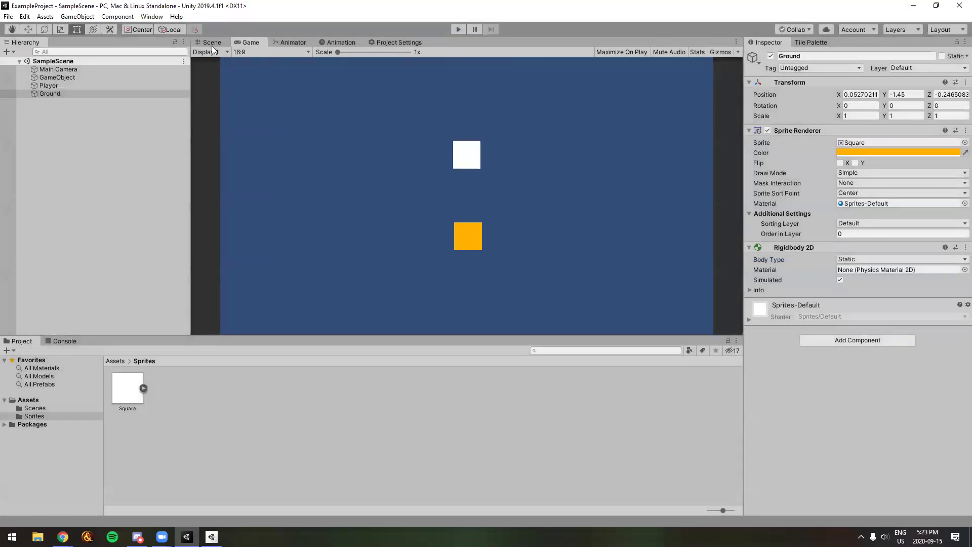
- Widen the Ground object in the Scene view by setting its X scale to 15.54
scroll(463, 208, up, 2)
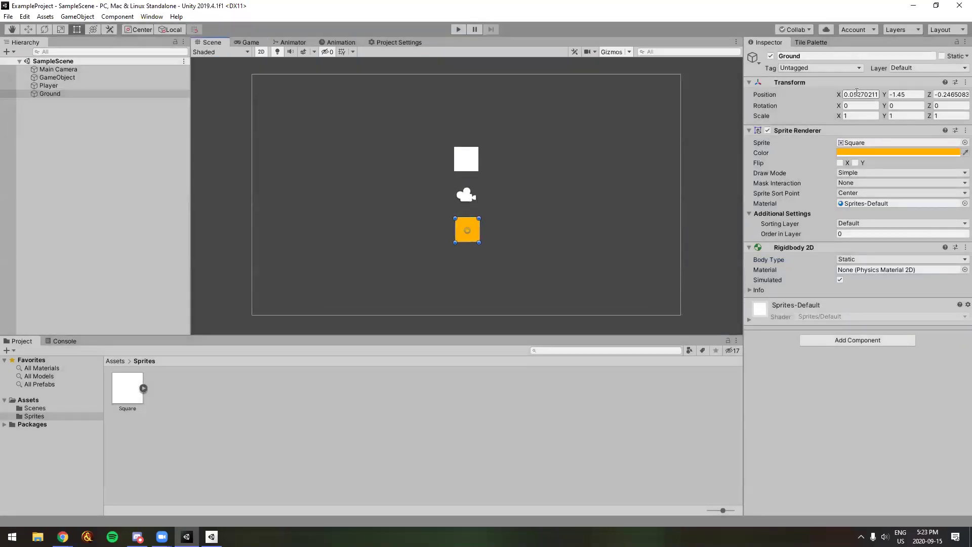
click(838, 118)
drag(839, 117, 116, 121)
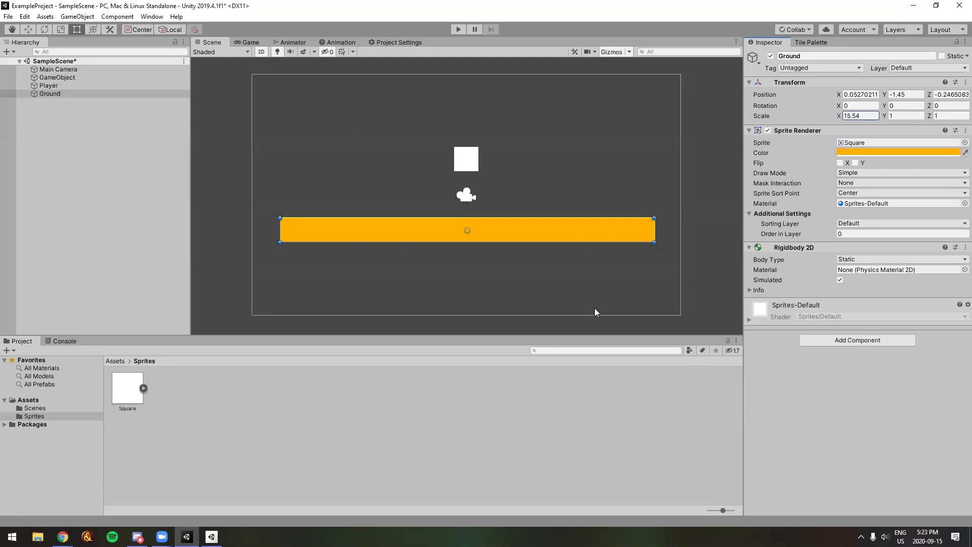
- Save the scene, then add a Box Collider 2D component to the Player object and save again
click(630, 292)
key(ctrl+s)
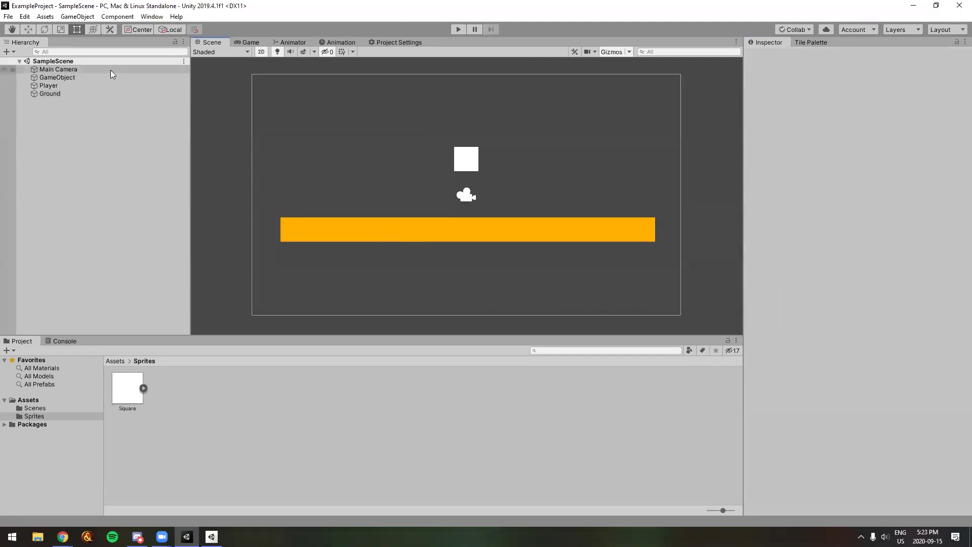
click(74, 83)
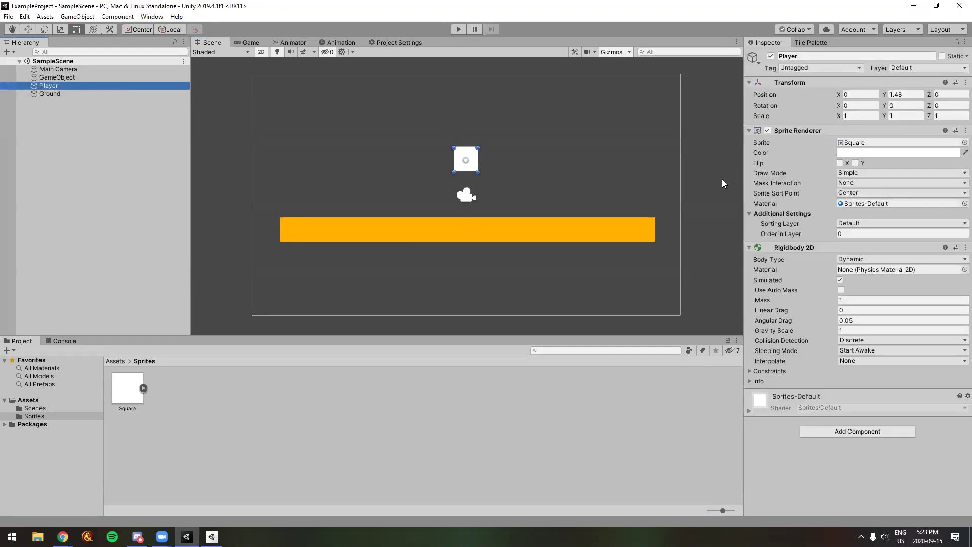
click(876, 431)
text(collider)
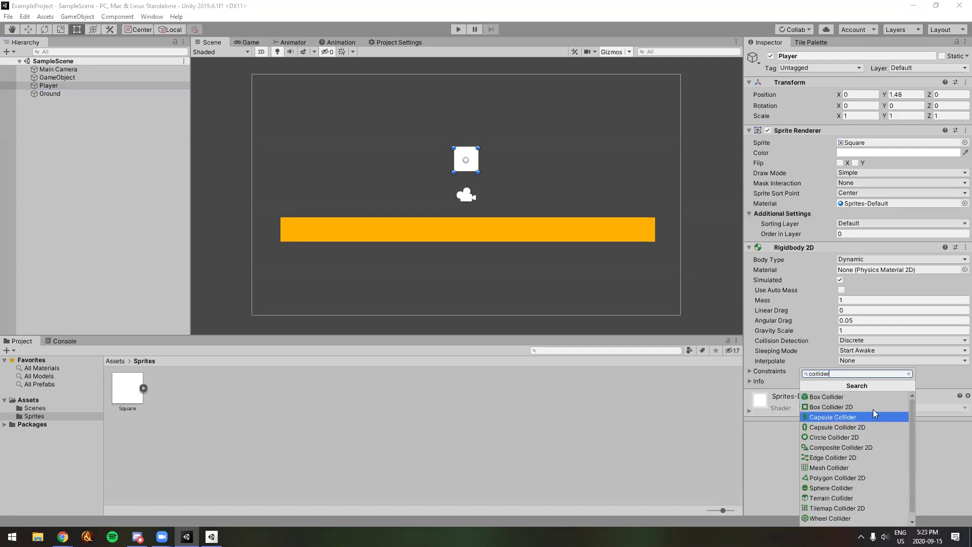
click(836, 407)
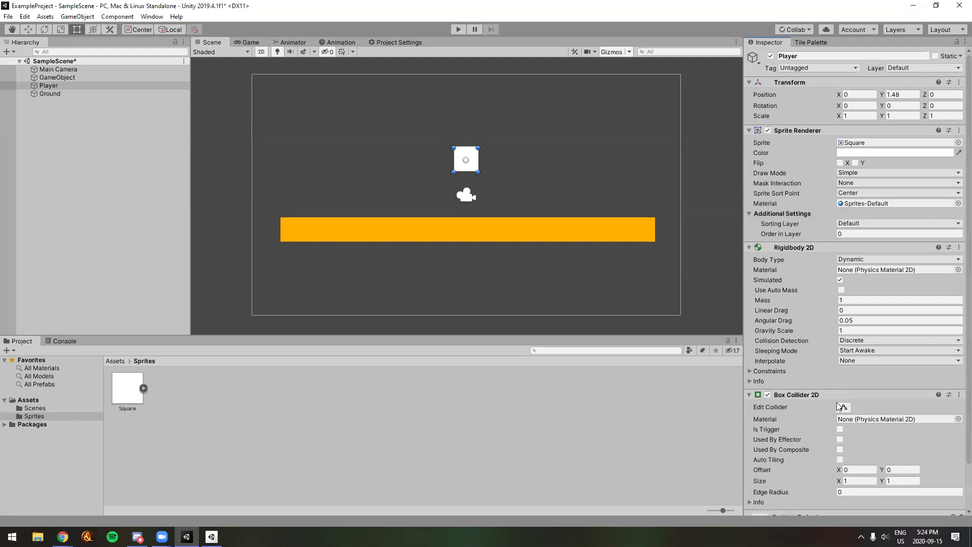
scroll(800, 330, down, 2)
key(ctrl+s)
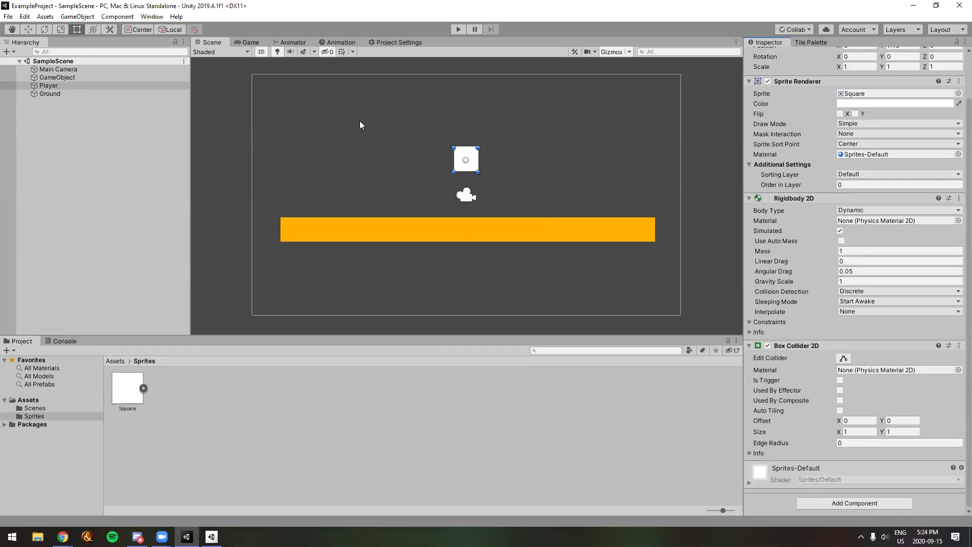
scroll(466, 162, up, 3)
scroll(466, 167, up, 2)
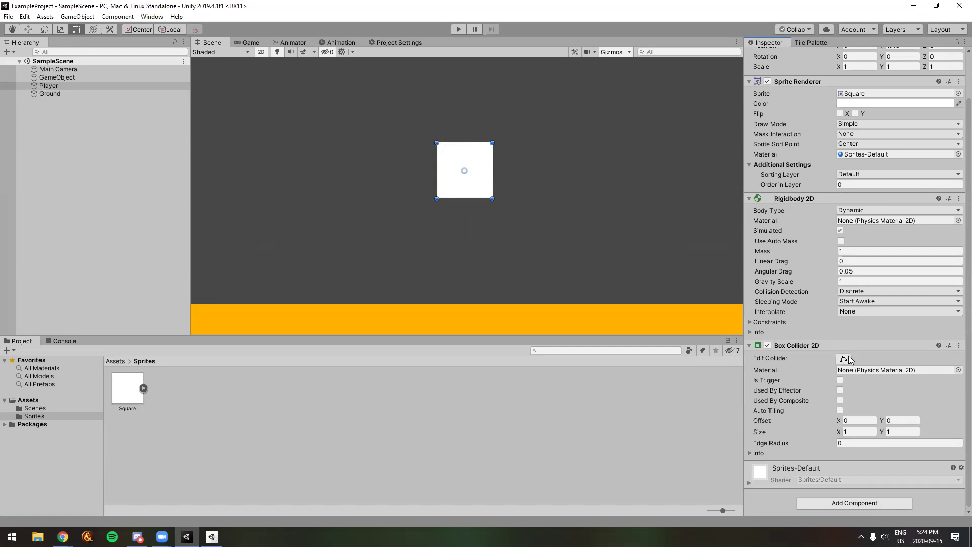
scroll(453, 205, down, 2)
scroll(454, 204, down, 3)
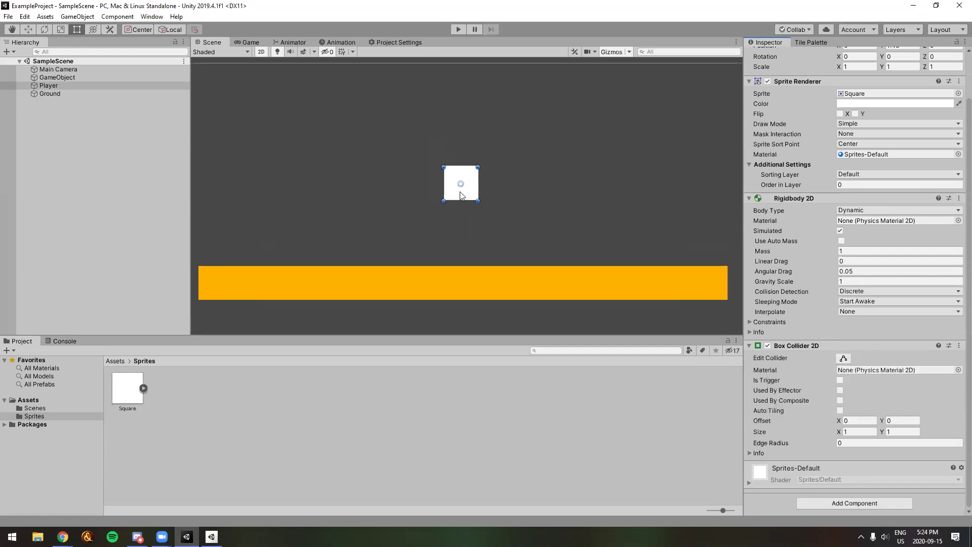
mouse_move(463, 176)
mouse_down()
mouse_move(463, 148)
mouse_move(466, 161)
mouse_up()
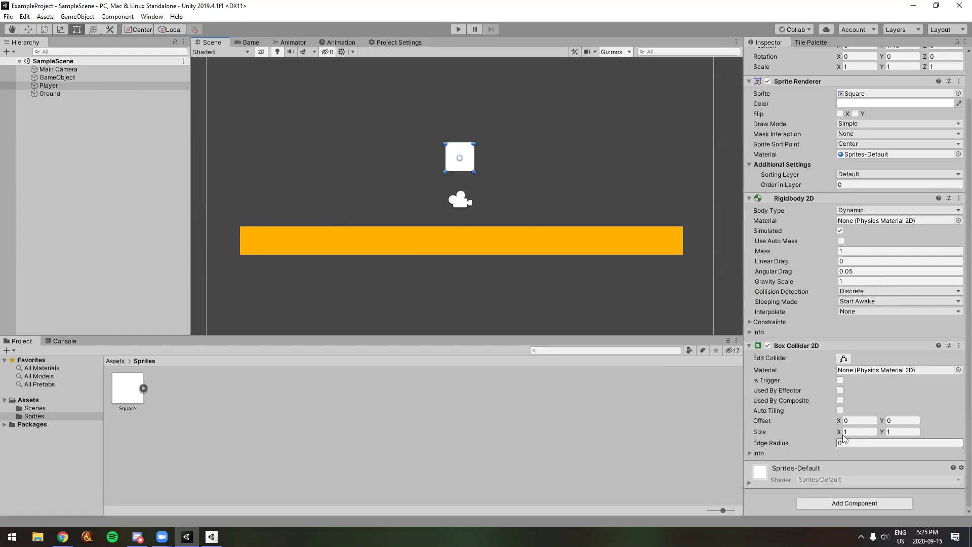
- Add a Box Collider 2D component to the Ground object
click(68, 95)
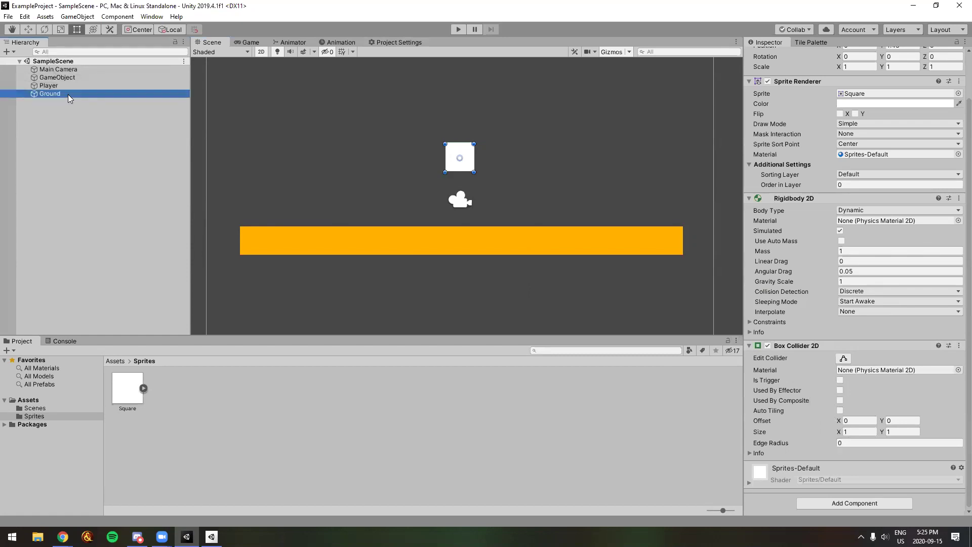
click(830, 340)
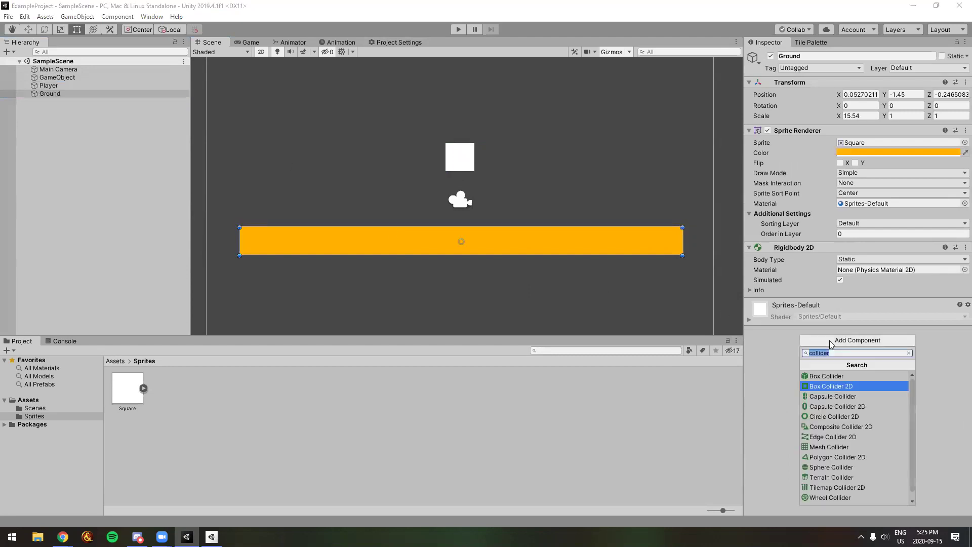
click(844, 387)
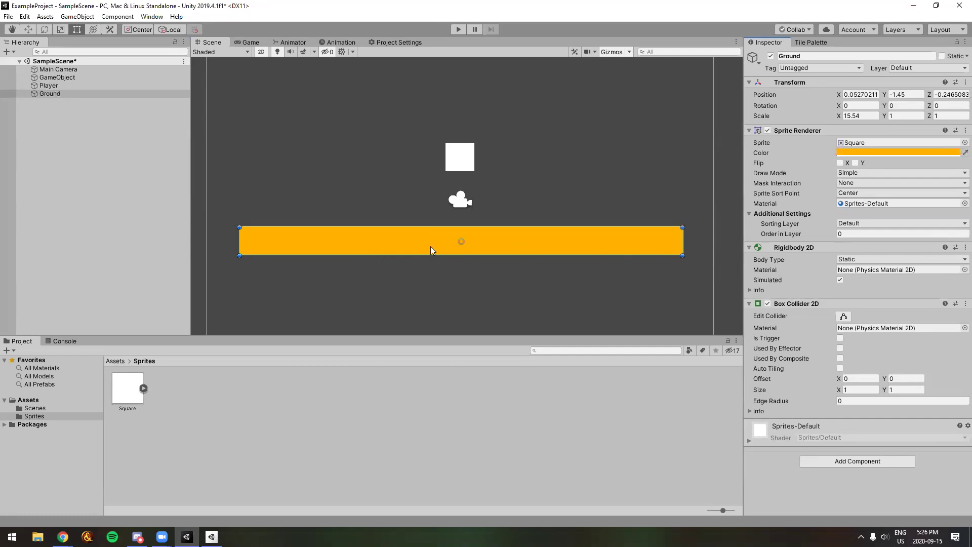
- Save the scene and play-test the Player's collision with the Ground, stopping the test at the end
key(ctrl+s)
click(458, 31)
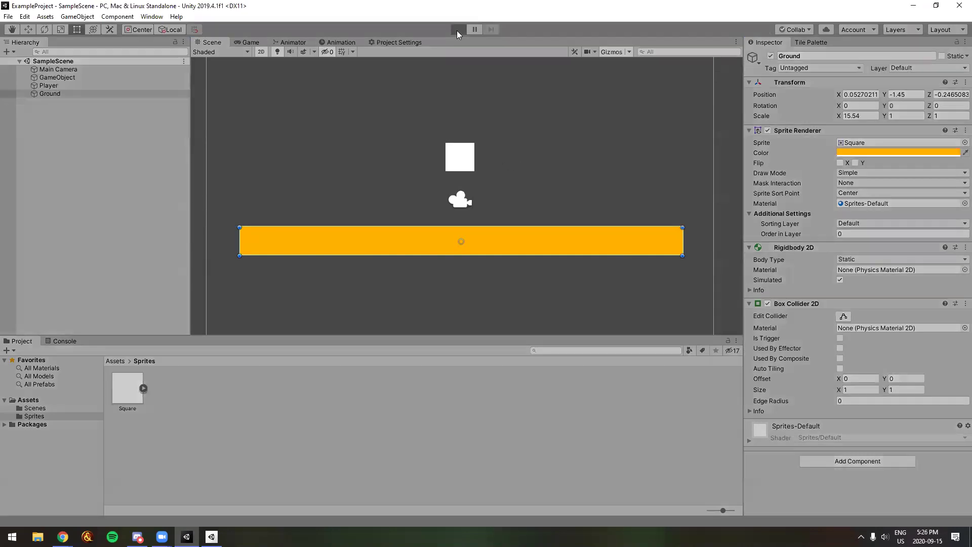
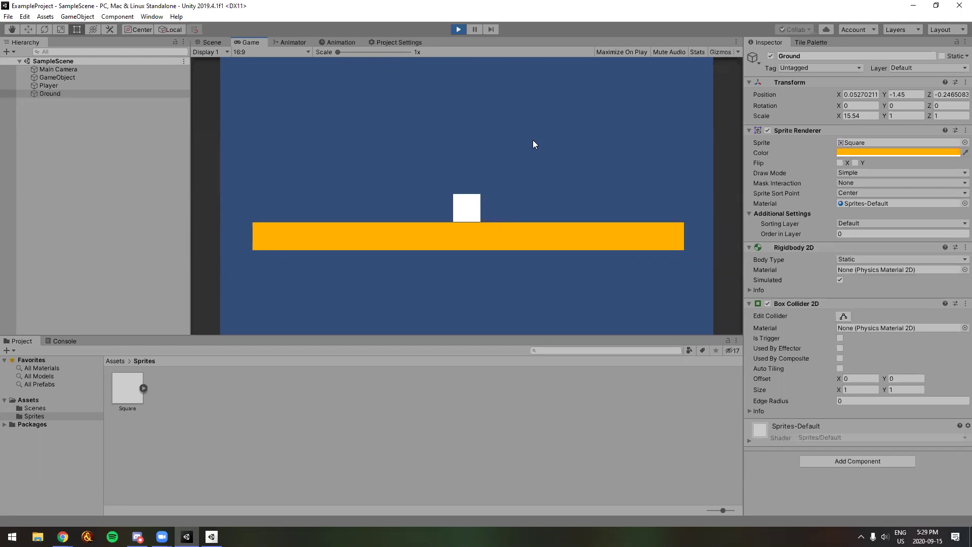
key(ctrl+p)
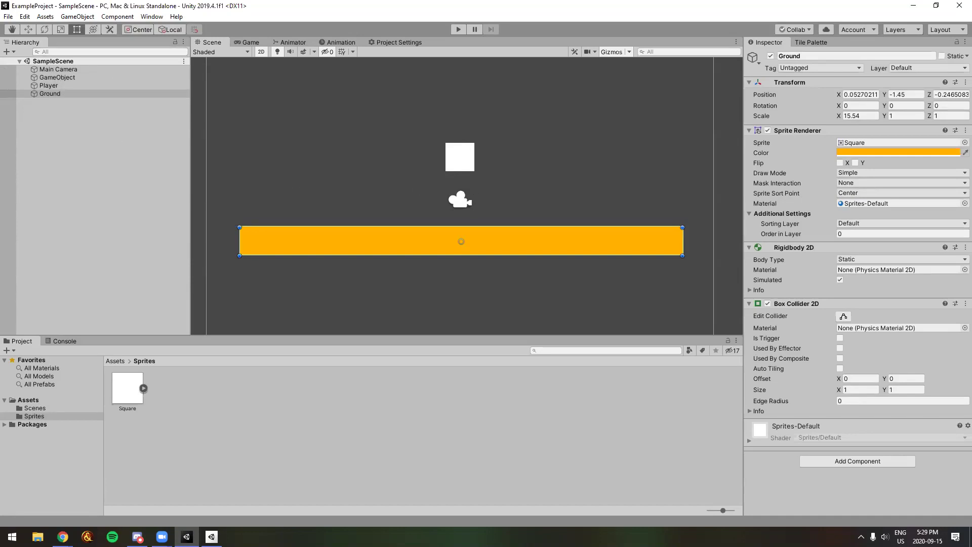
- Review the Player's components and open the project's root Assets folder
key(alt+Tab)
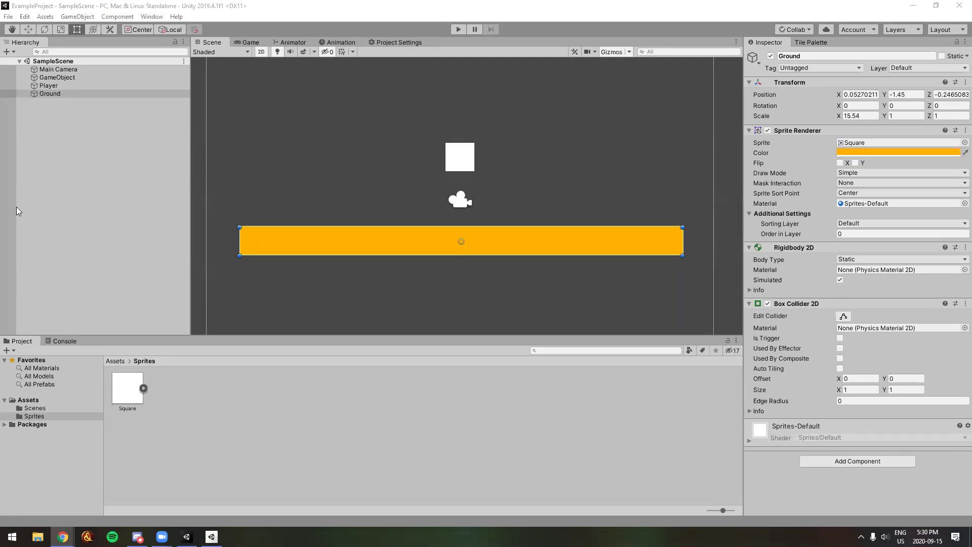
click(120, 226)
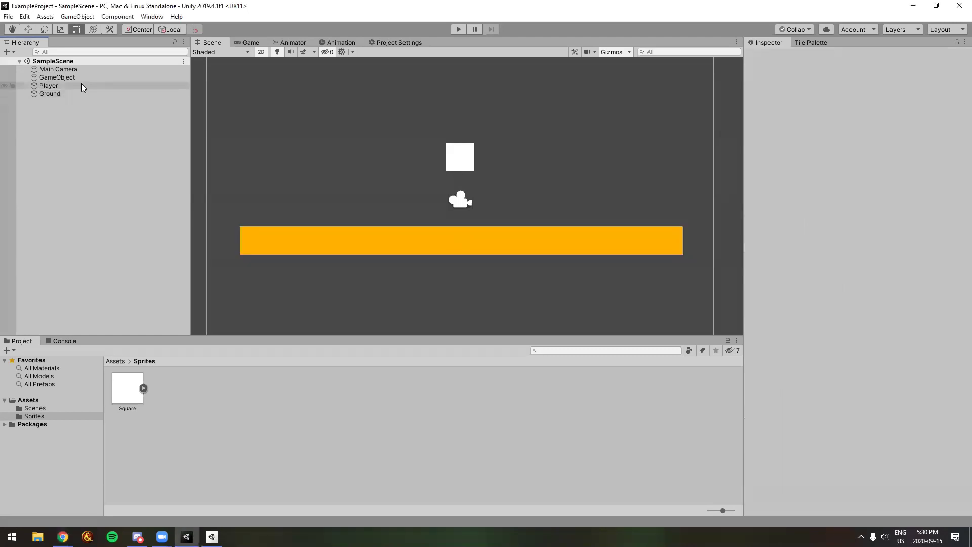
click(81, 84)
scroll(840, 360, down, 2)
click(35, 400)
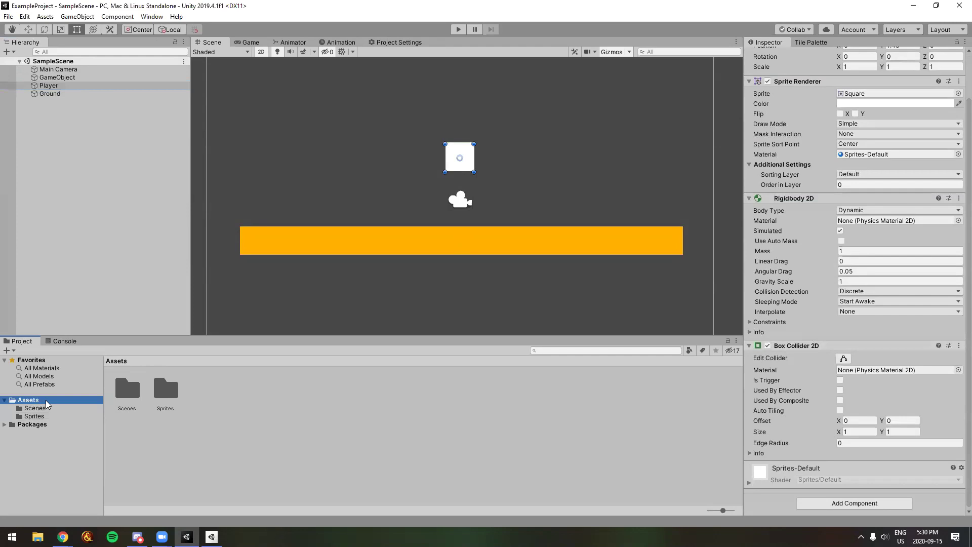
right_click(218, 420)
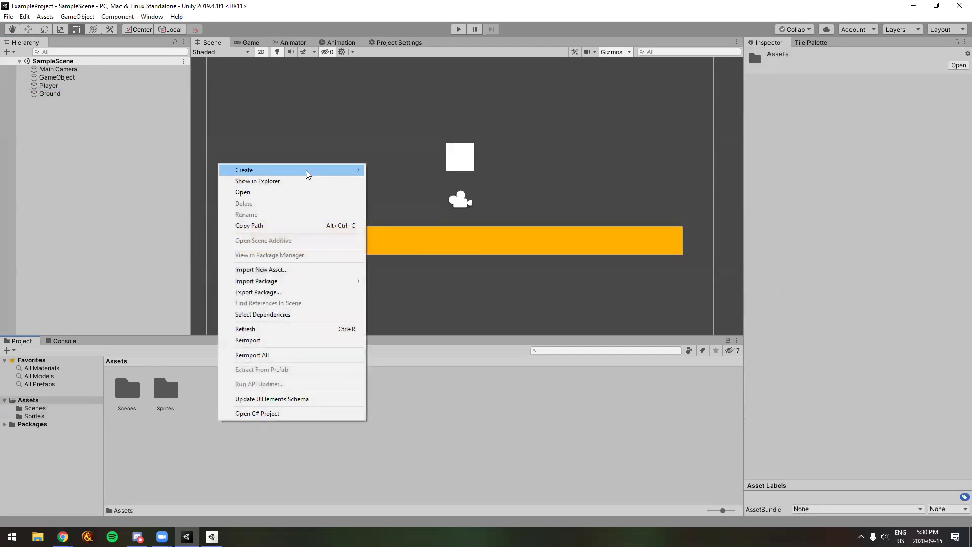
mouse_move(307, 172)
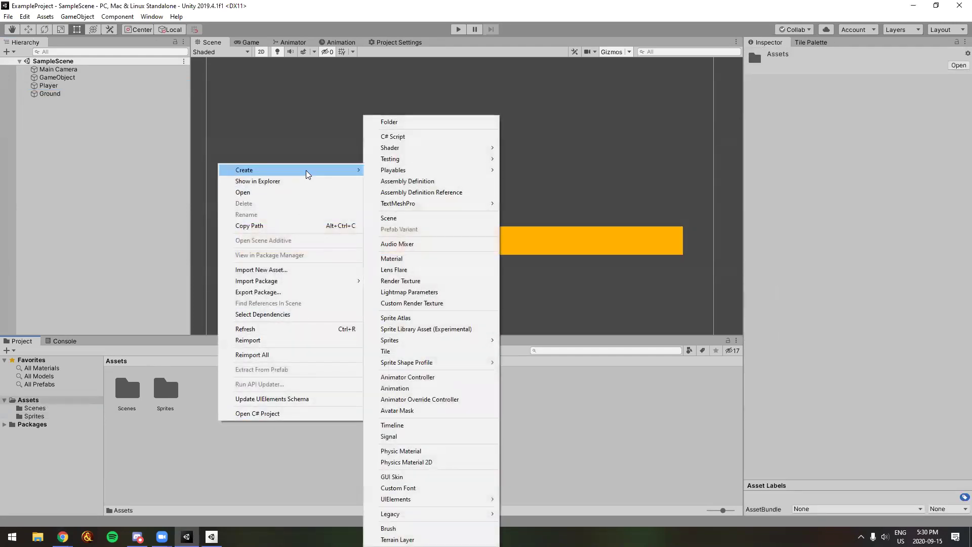
click(412, 137)
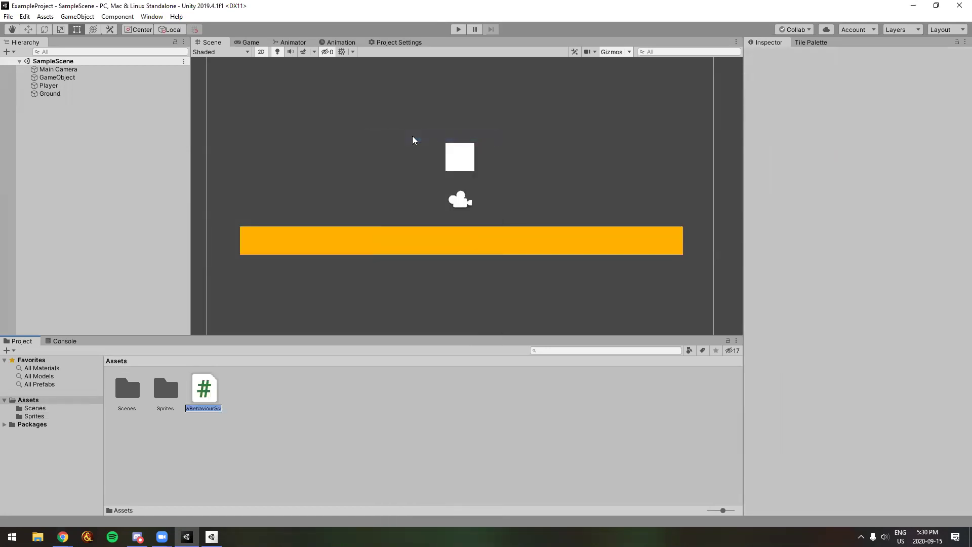
click(212, 398)
key(Delete)
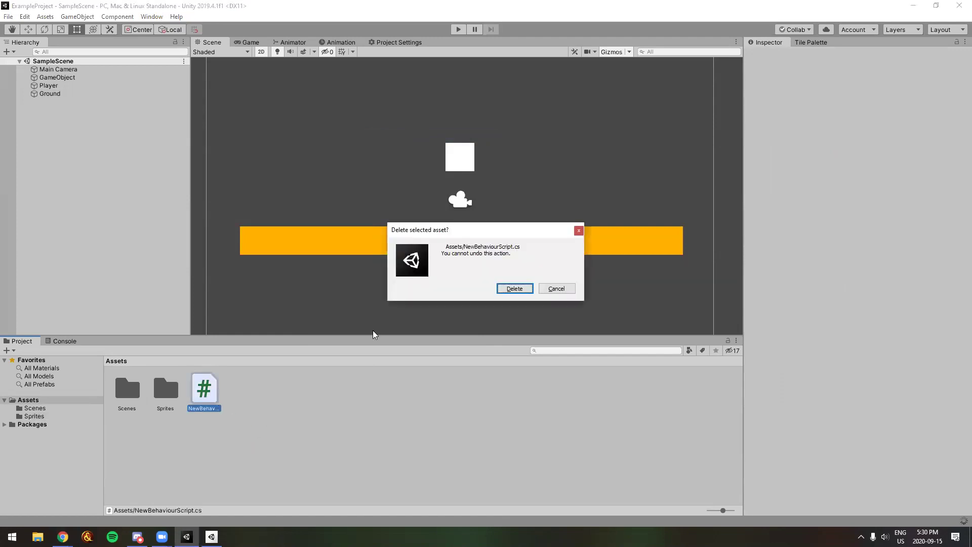
click(514, 288)
- Create a folder named Scripts inside the Assets folder
right_click(233, 389)
mouse_move(344, 136)
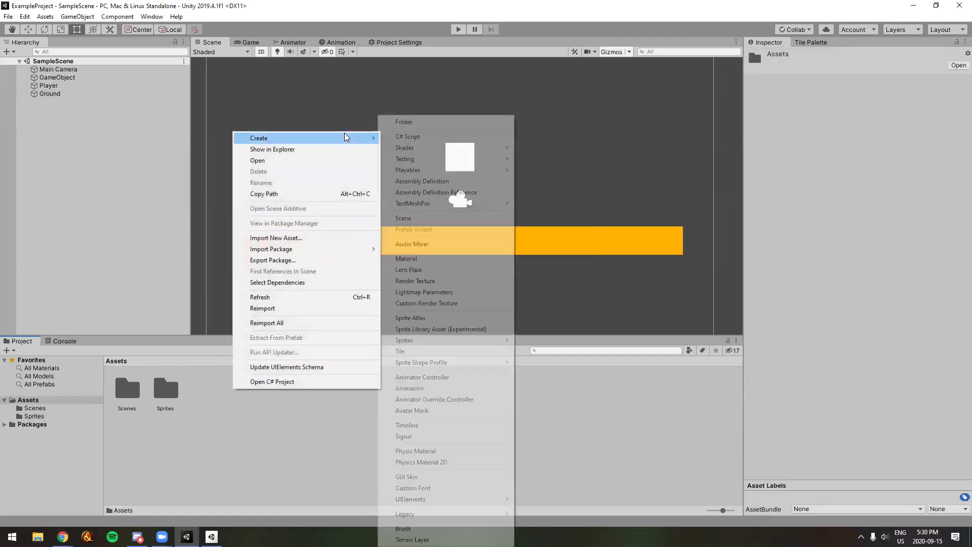
click(433, 123)
text(Scripts)
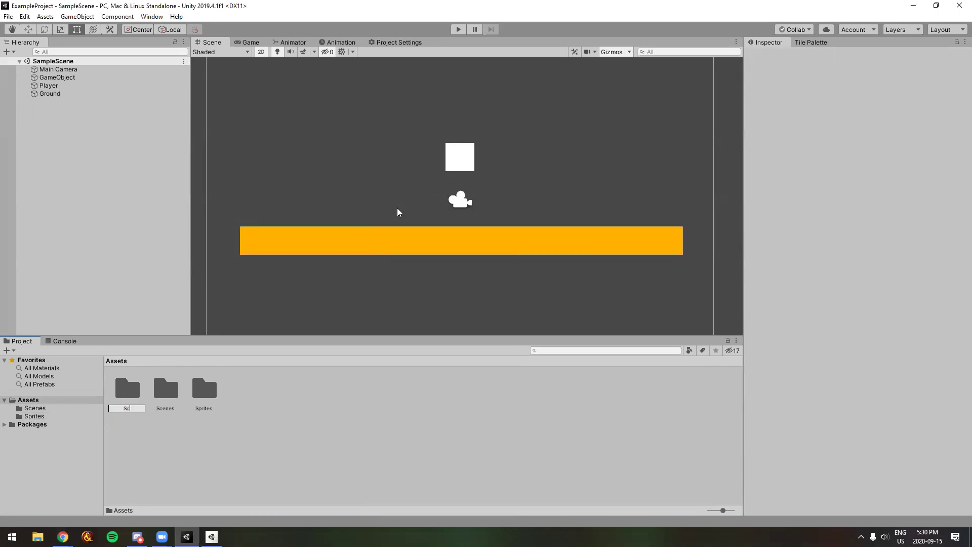
key(Return)
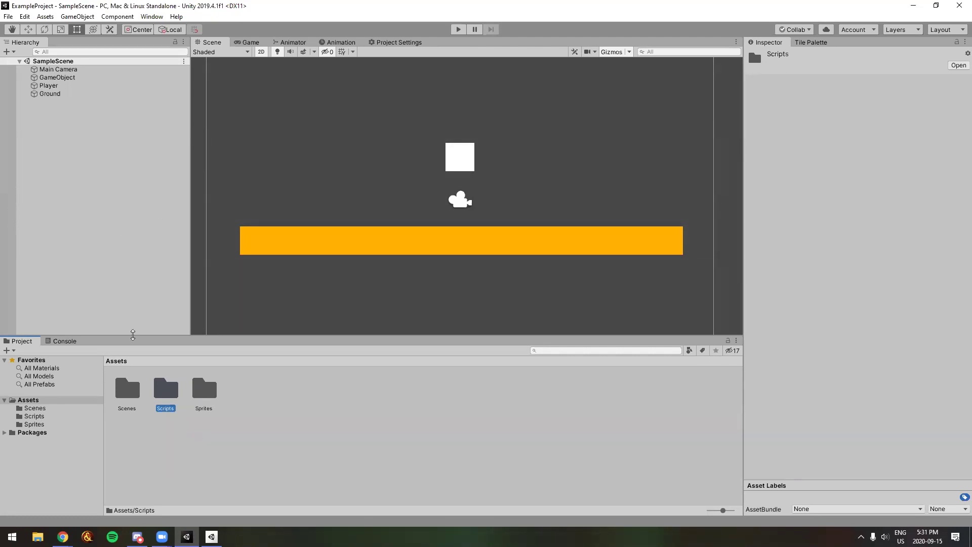
- Create a C# script named Player inside the Scripts folder and select it to view its default code
click(262, 444)
double_click(172, 398)
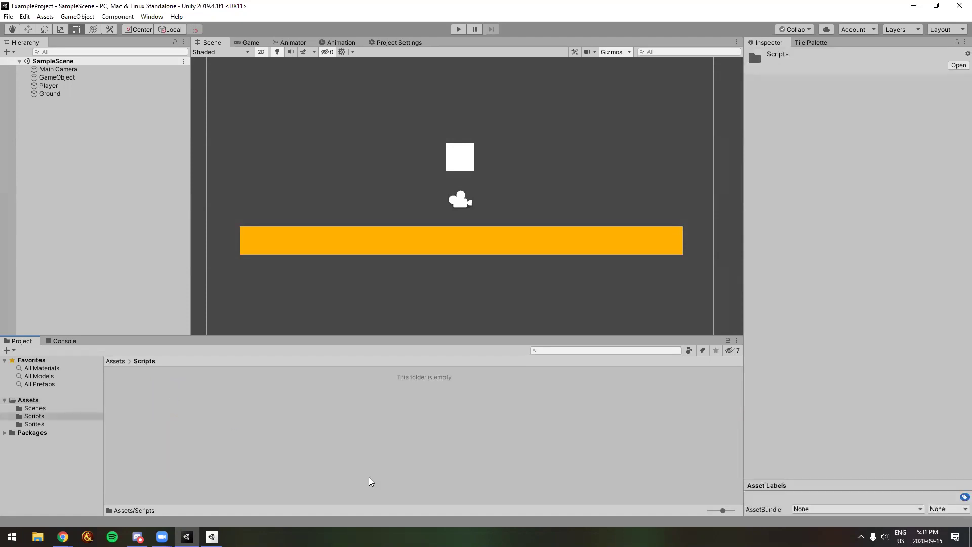
right_click(155, 384)
mouse_move(245, 135)
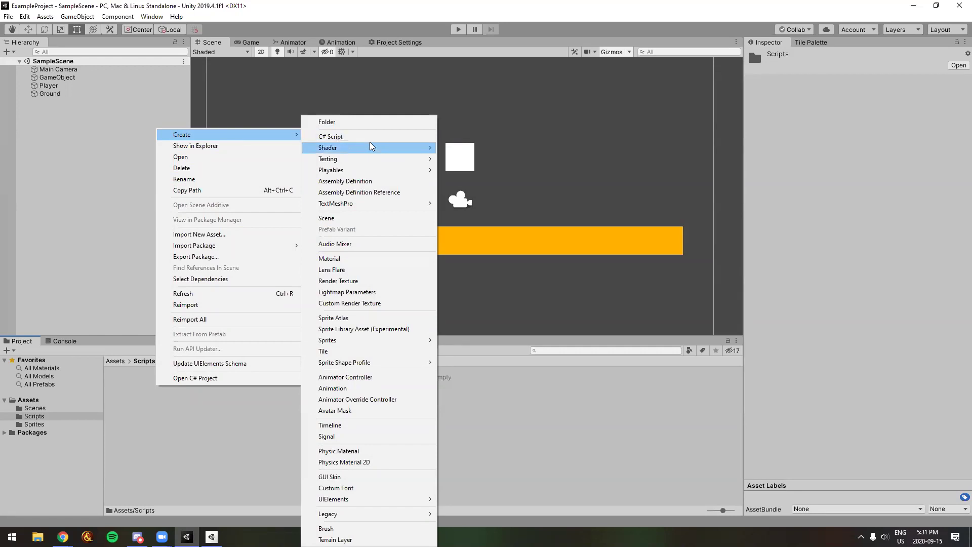
click(353, 141)
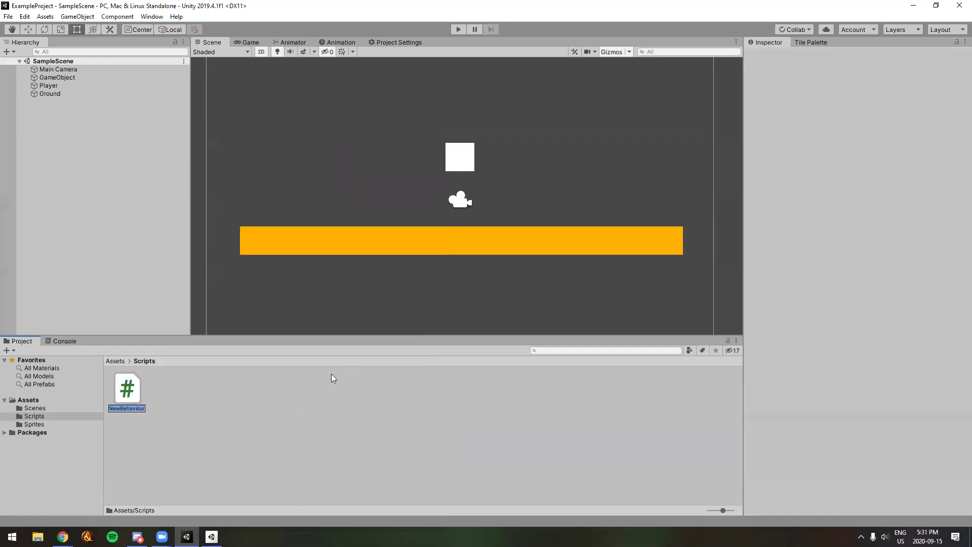
text(Player)
key(Return)
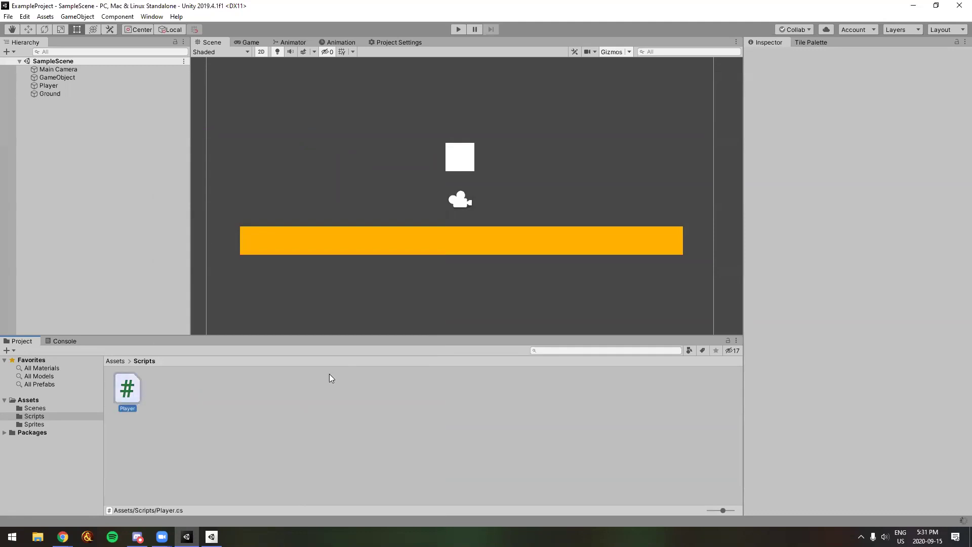
click(129, 394)
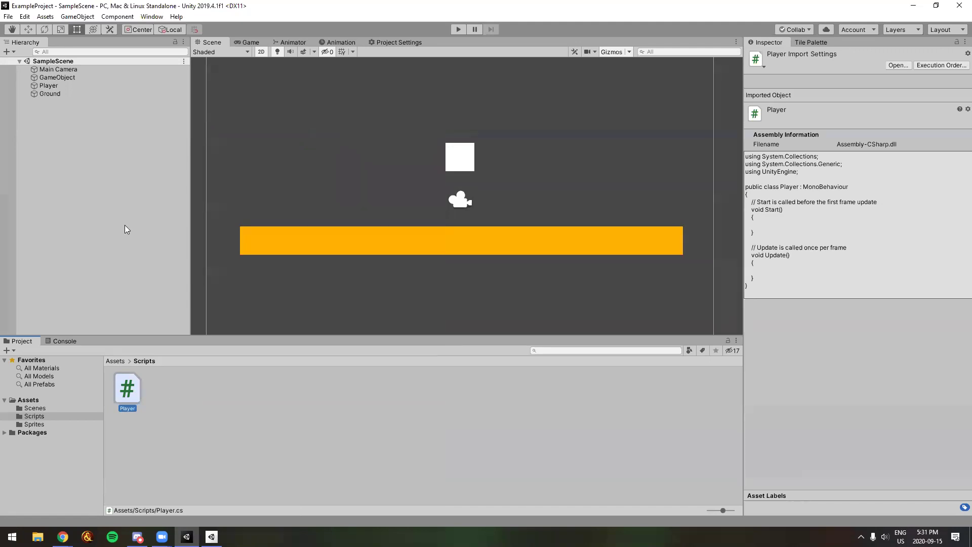
- Attach the Player script to the Player object as a component
click(63, 78)
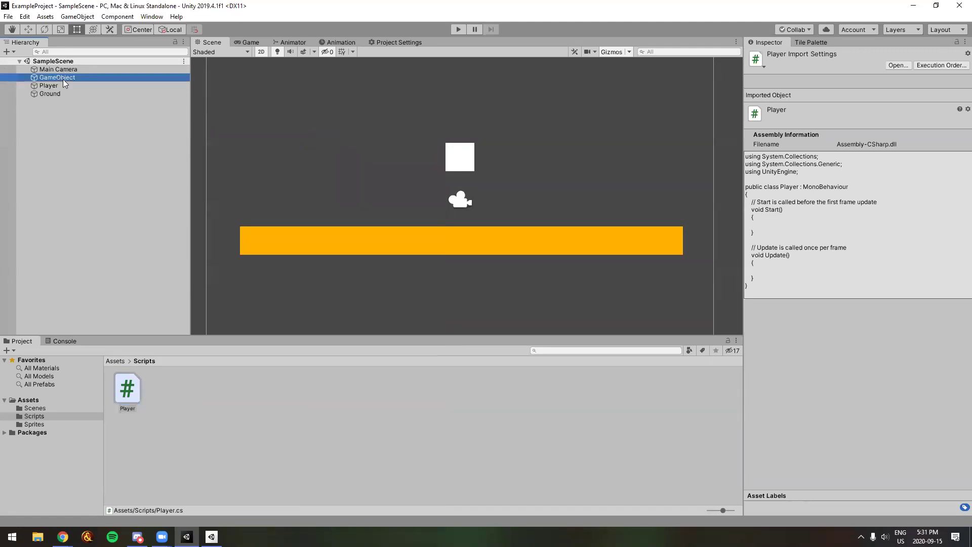
click(64, 85)
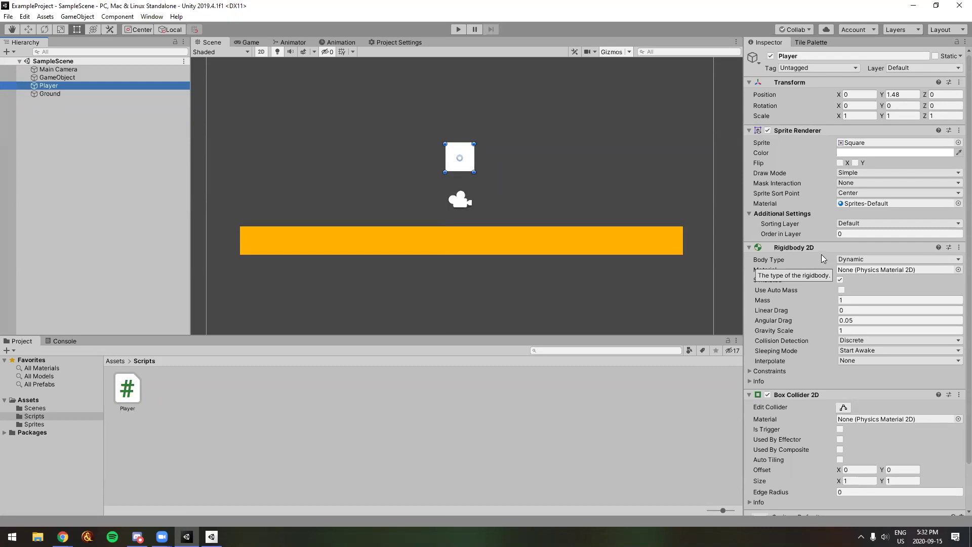
scroll(821, 254, down, 3)
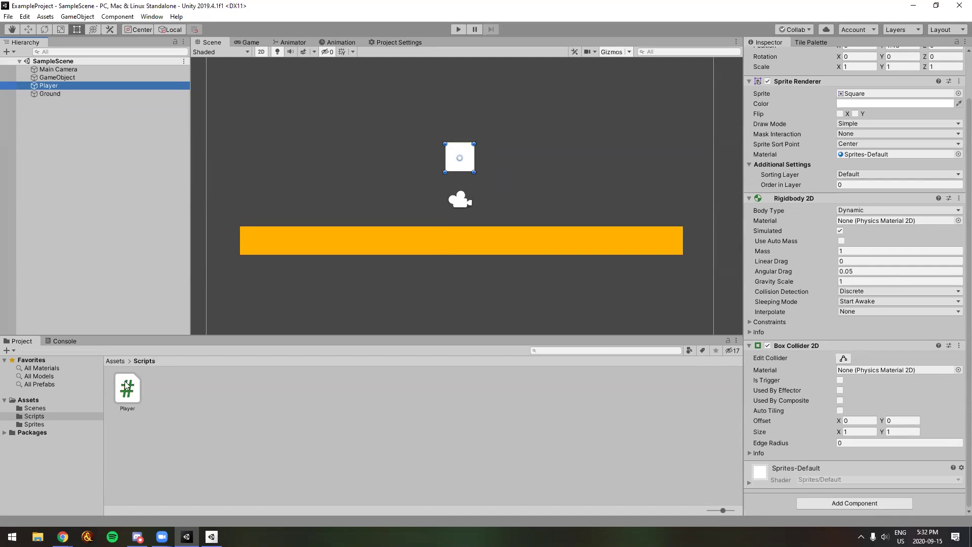
click(845, 504)
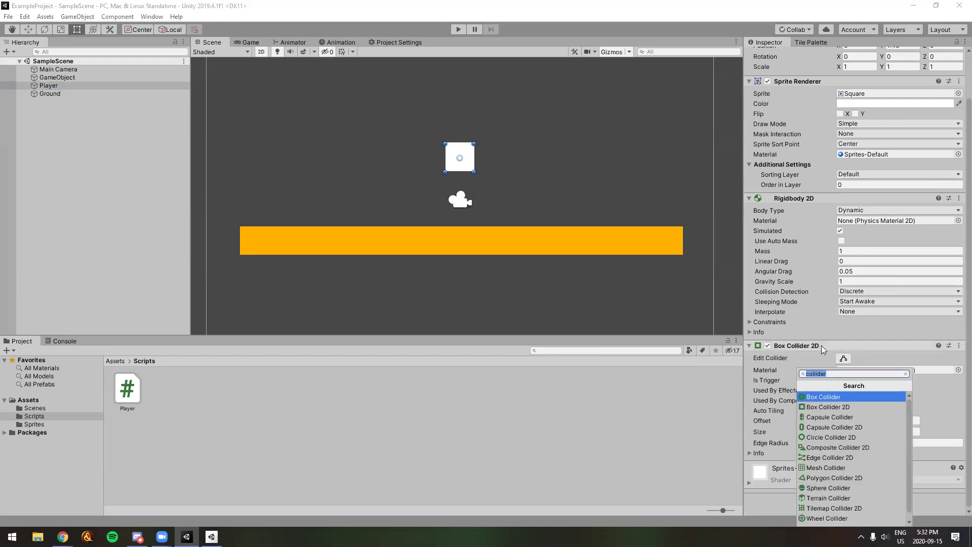
text(player)
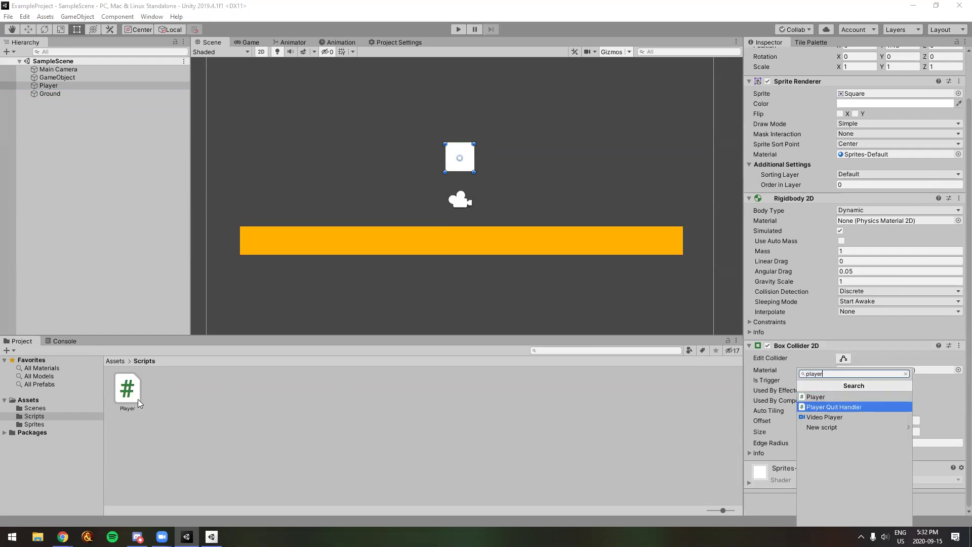
click(836, 397)
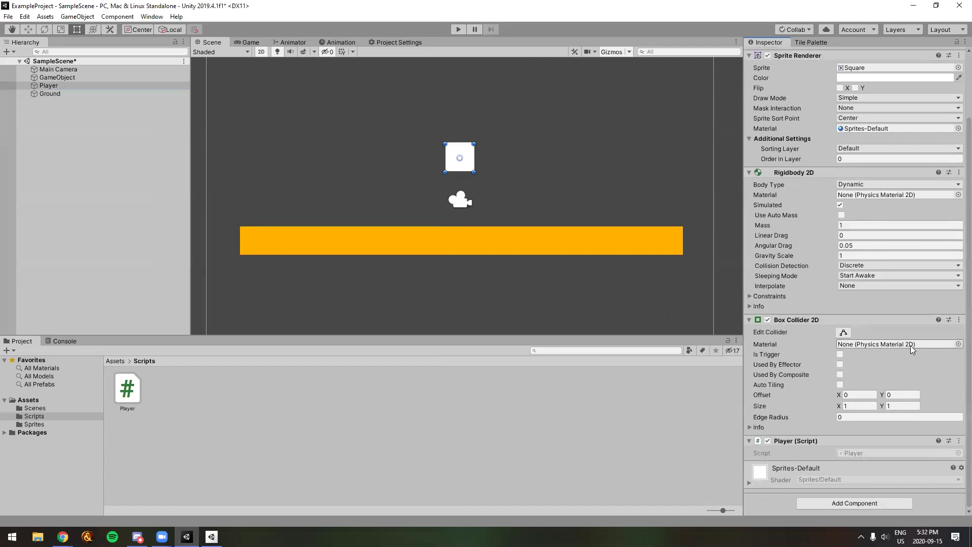
- Save the scene with the Player script attached to the Player object
key(ctrl+s)
right_click(250, 406)
mouse_move(343, 157)
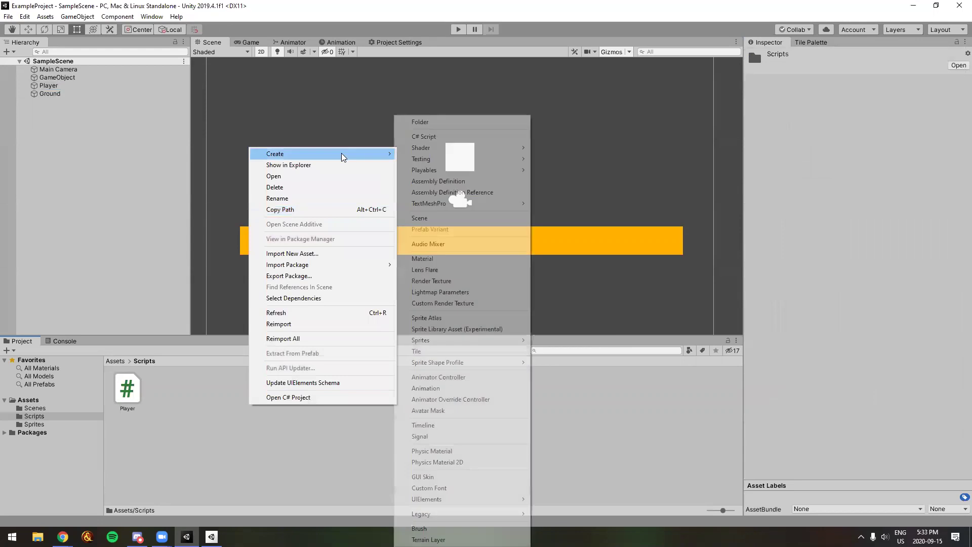
click(117, 241)
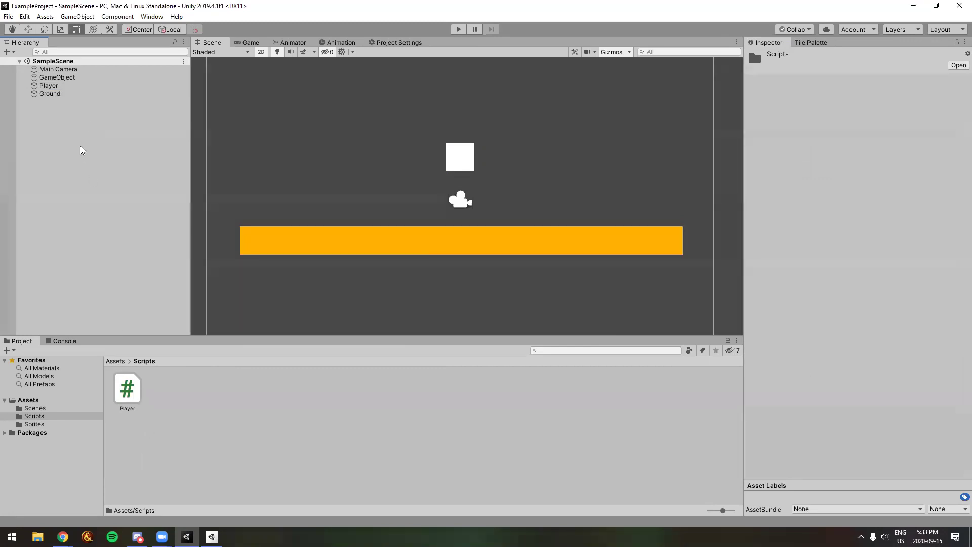
click(132, 400)
click(111, 321)
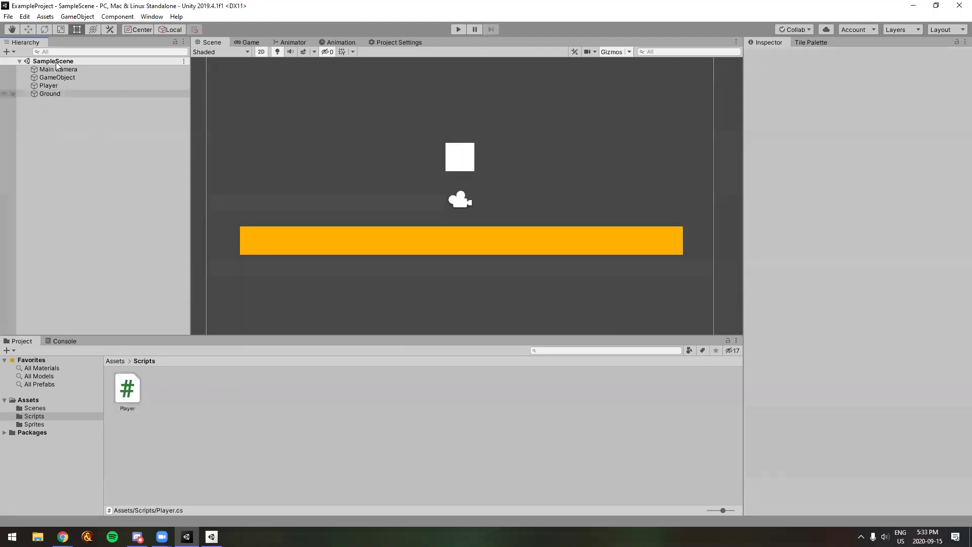
- Select the Player object and open the script attached to it in Visual Studio Code
click(63, 87)
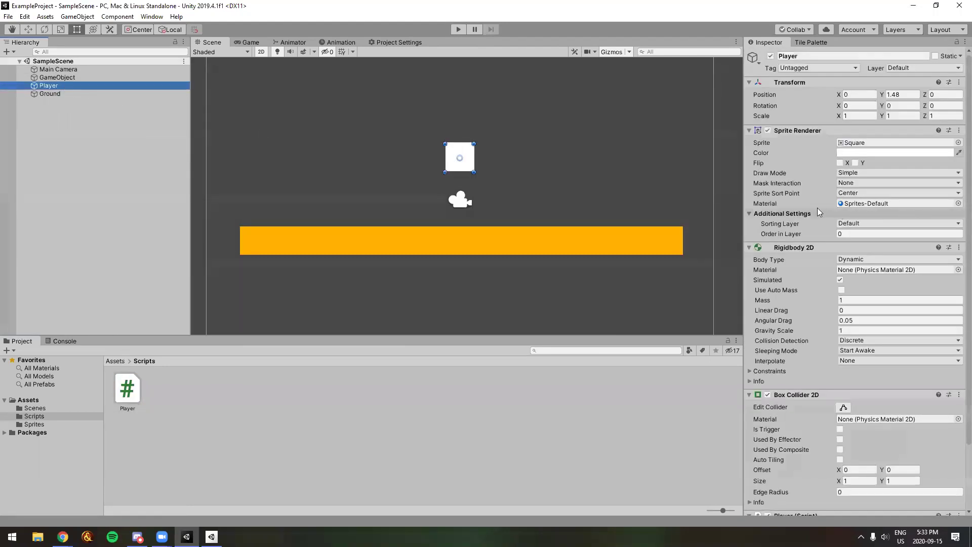
scroll(817, 208, down, 3)
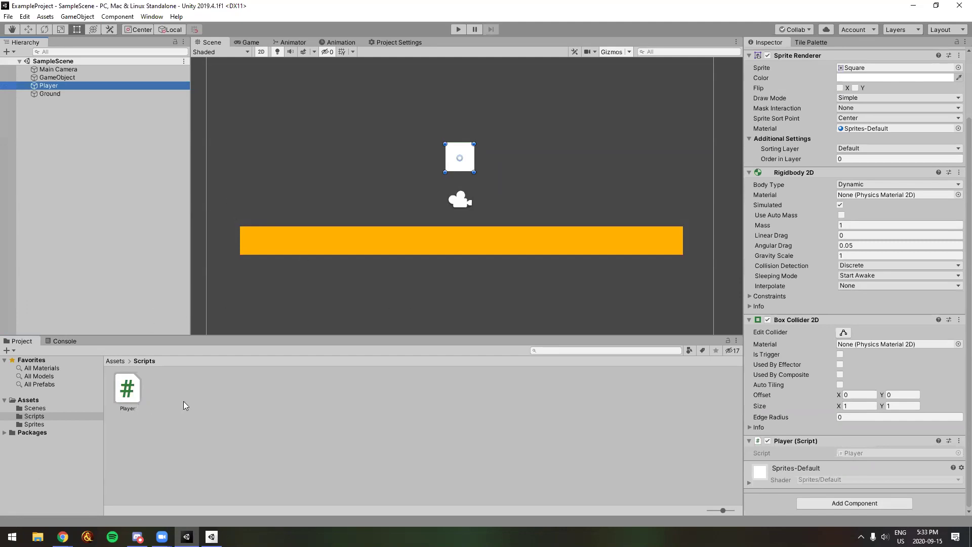
click(131, 388)
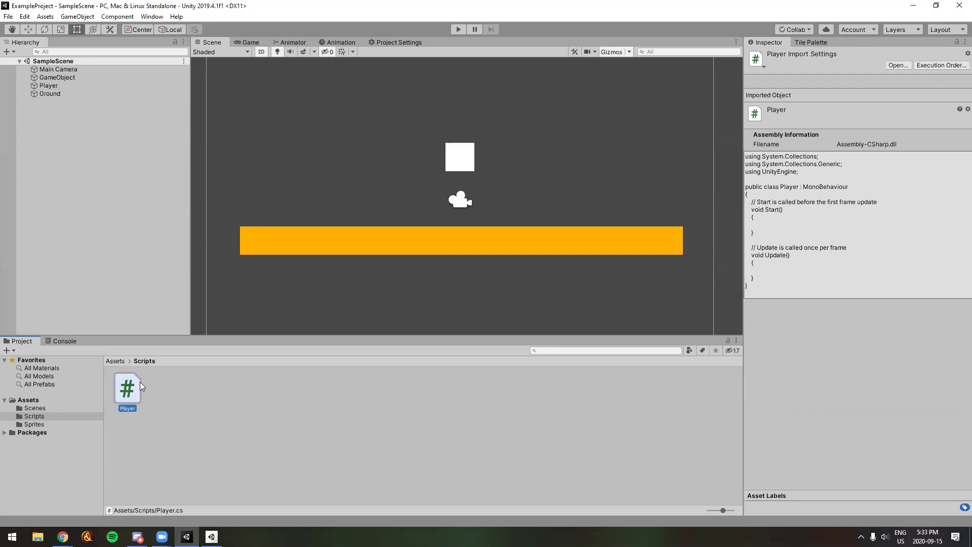
click(62, 85)
scroll(781, 319, down, 3)
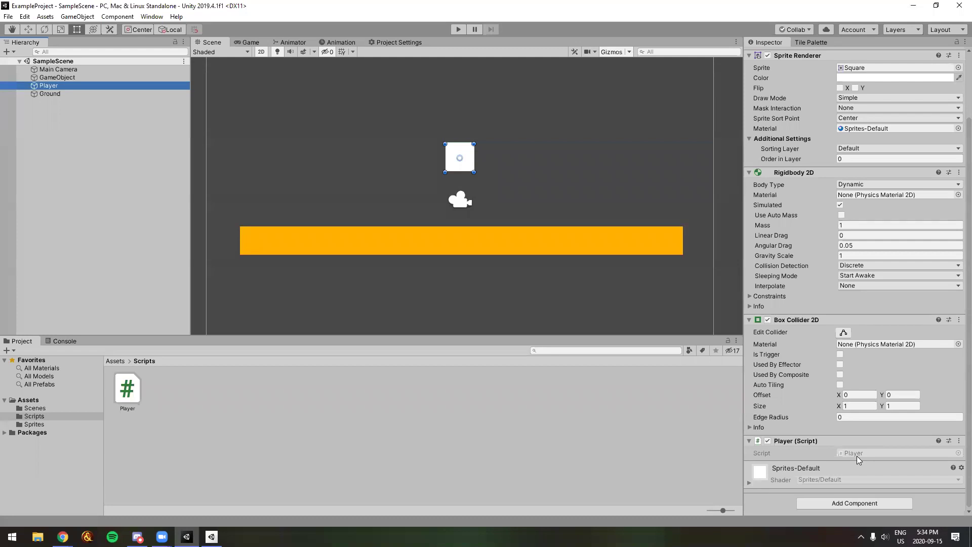
double_click(856, 454)
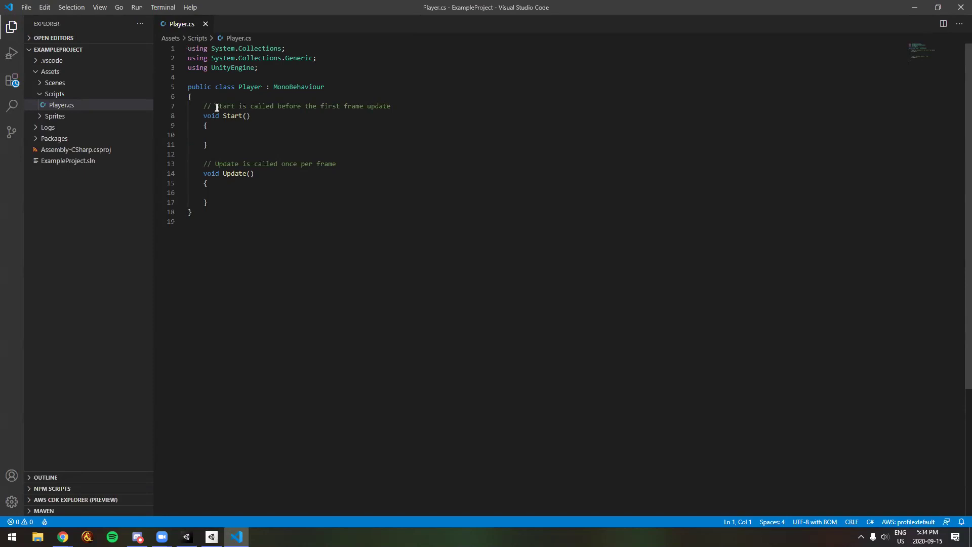
click(284, 135)
click(359, 226)
click(367, 201)
mouse_move(62, 536)
click(53, 503)
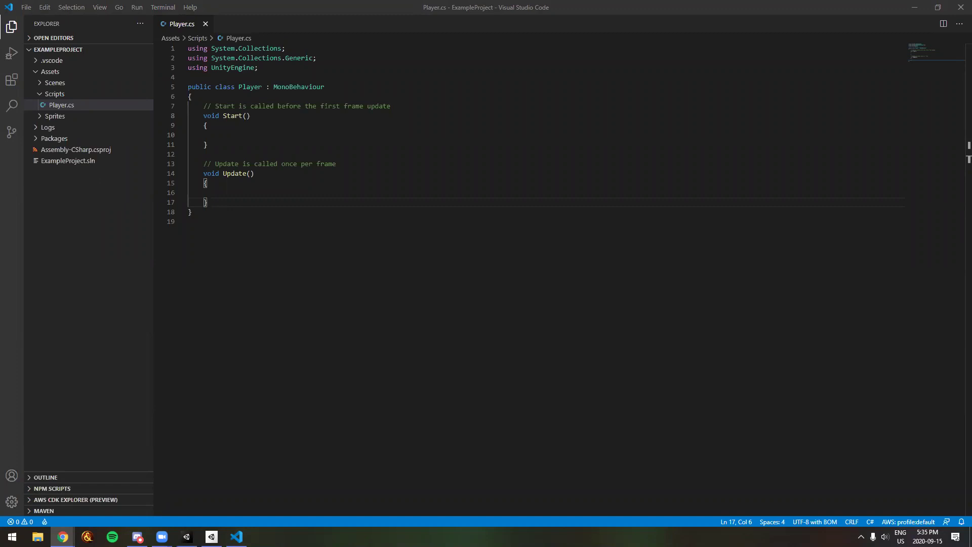
mouse_move(187, 537)
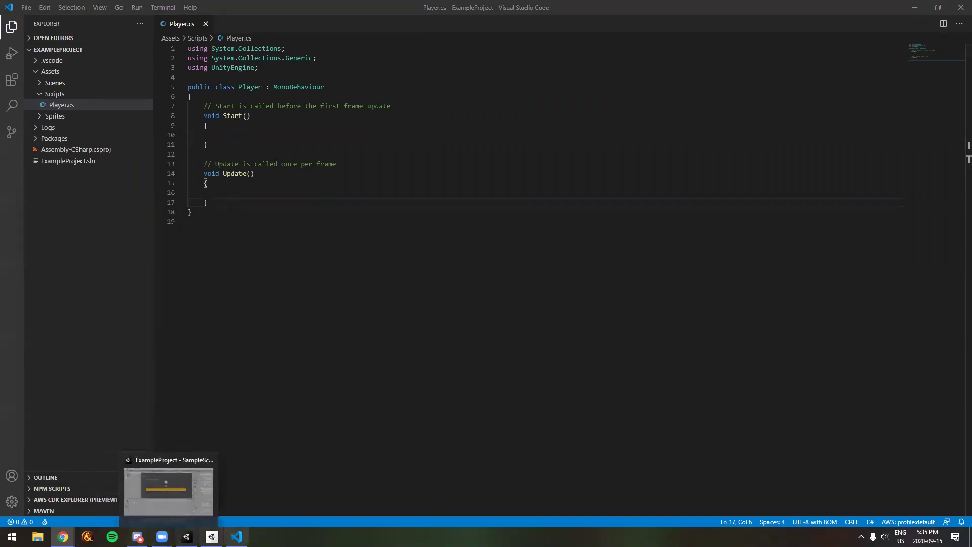
mouse_move(137, 537)
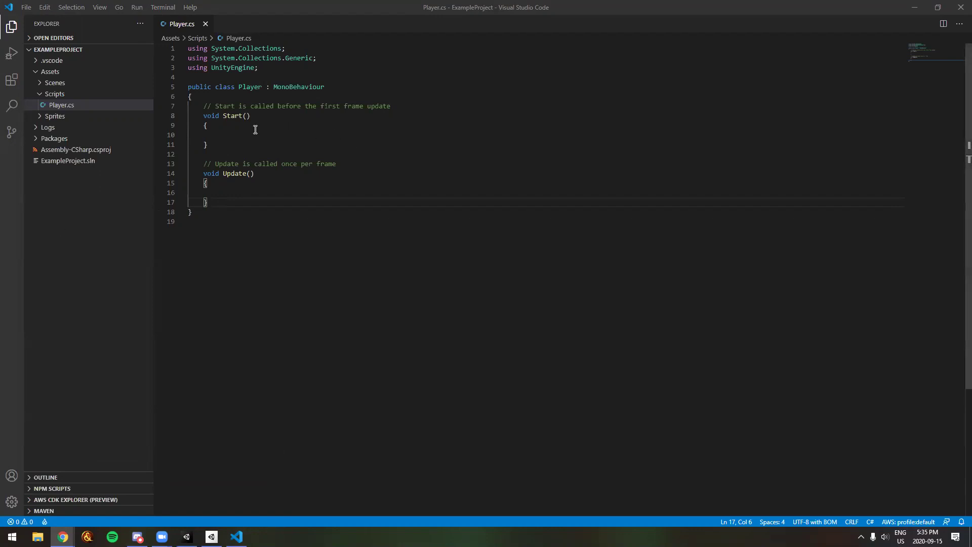
- Try to move the Start method's opening brace onto its declaration line and save the script
click(301, 132)
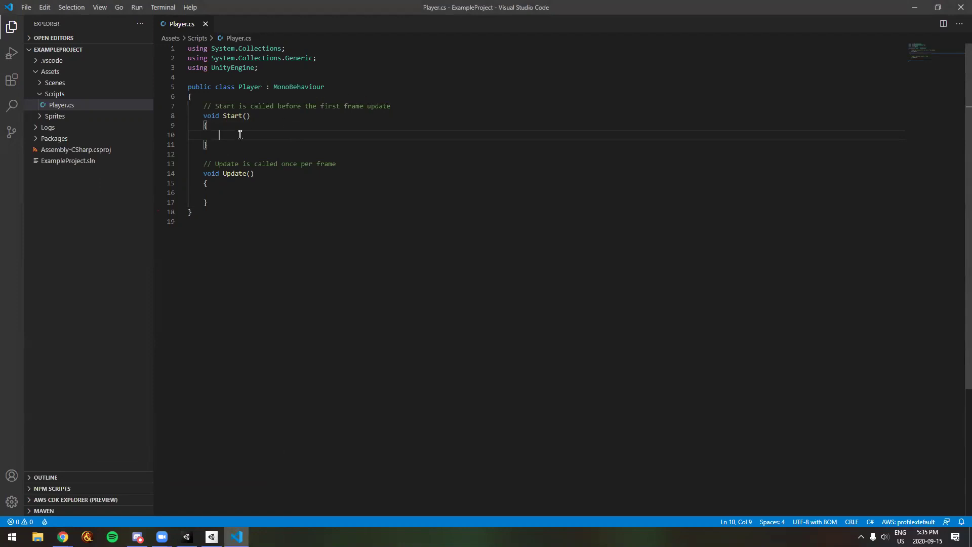
click(204, 124)
drag(204, 124, 271, 125)
text({)
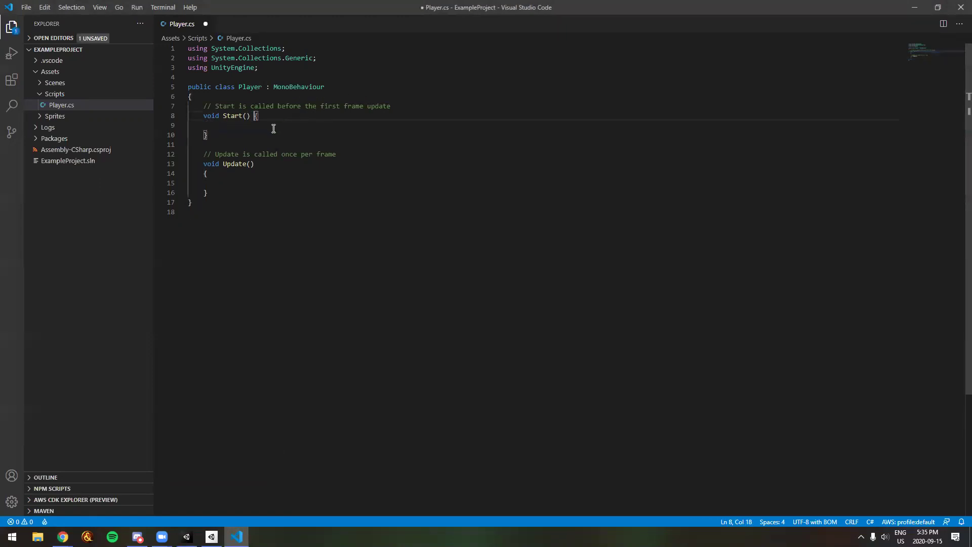
click(285, 134)
key(ctrl+s)
click(321, 201)
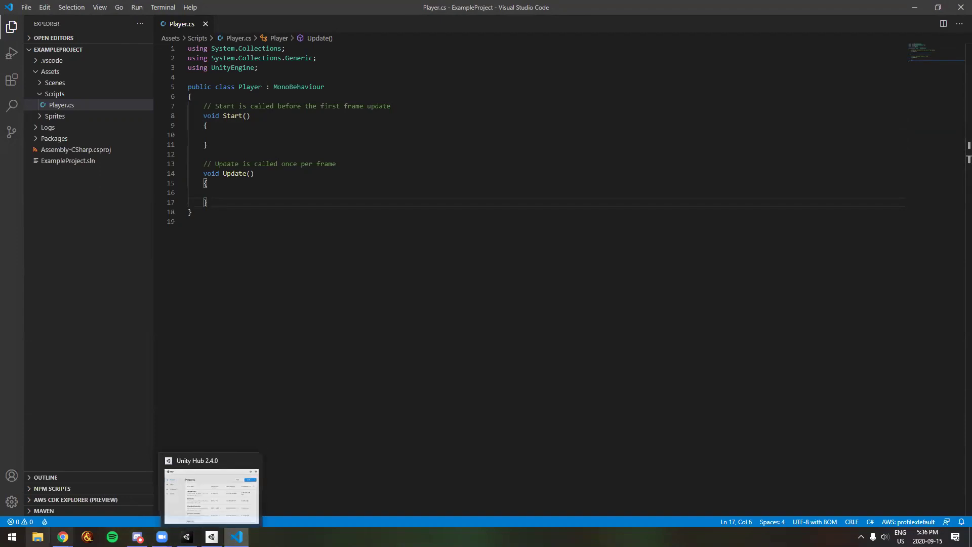
- Examine the three using directives at the beginning of the Player script
mouse_move(62, 537)
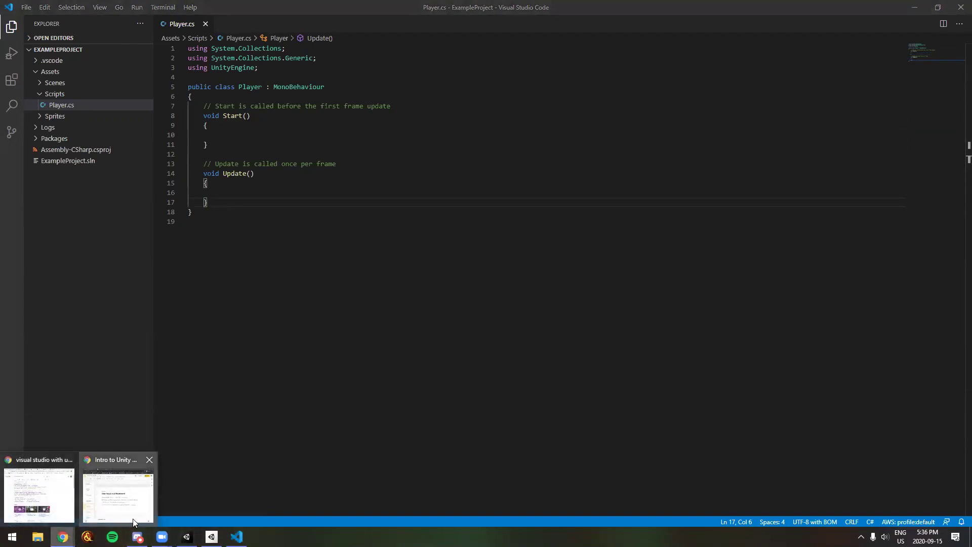
click(265, 126)
click(281, 135)
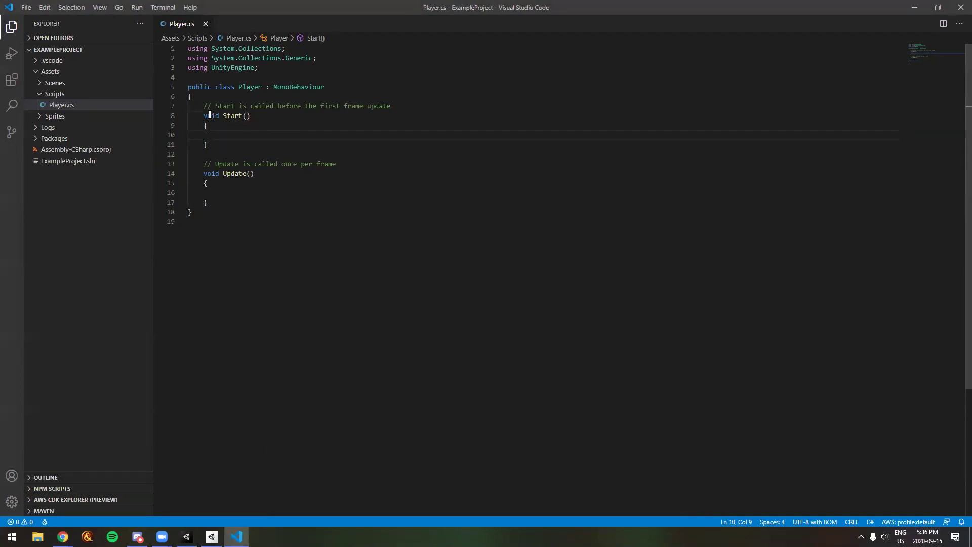
drag(280, 63, 180, 48)
click(309, 69)
drag(309, 69, 178, 51)
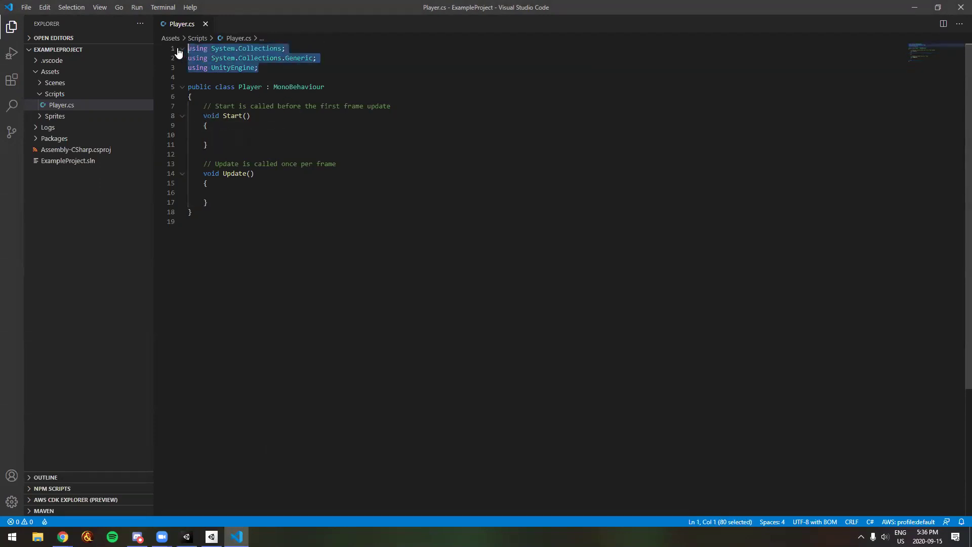
click(259, 95)
drag(287, 67, 172, 45)
click(282, 99)
- Examine the Player class declaration, its MonoBehaviour base class, and the Start and Update methods with their comments
triple_click(187, 87)
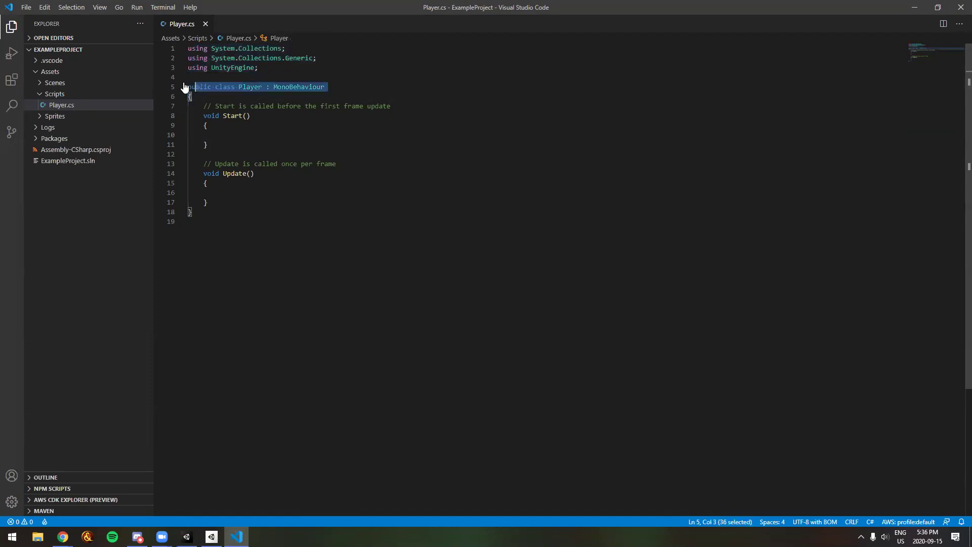
double_click(249, 87)
double_click(301, 87)
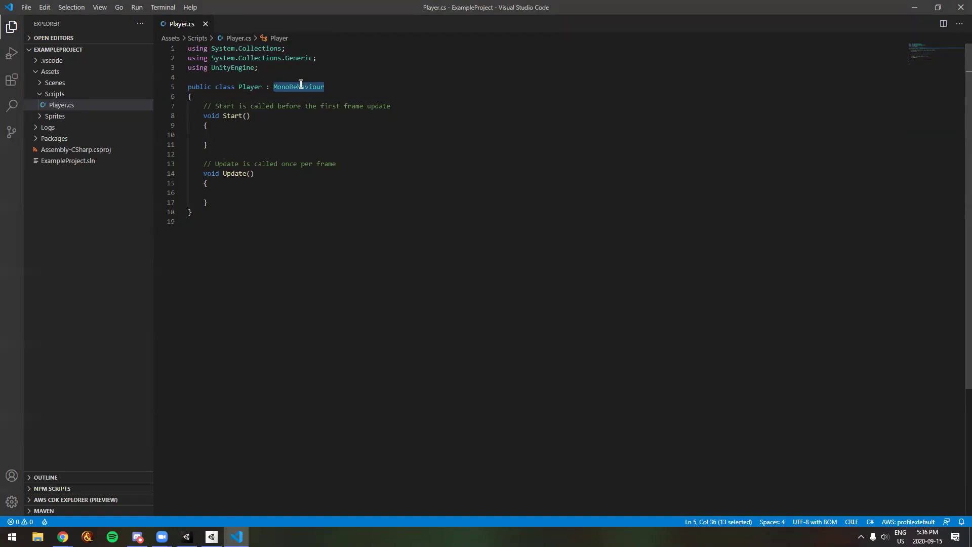
click(287, 134)
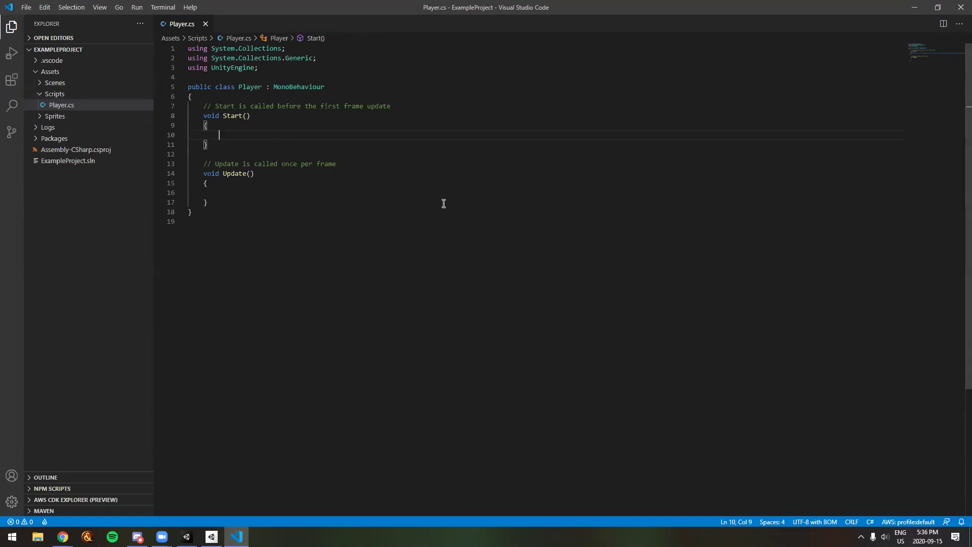
double_click(293, 86)
click(282, 132)
drag(204, 105, 232, 204)
click(235, 203)
drag(204, 115, 213, 202)
click(213, 202)
drag(203, 105, 419, 105)
click(419, 106)
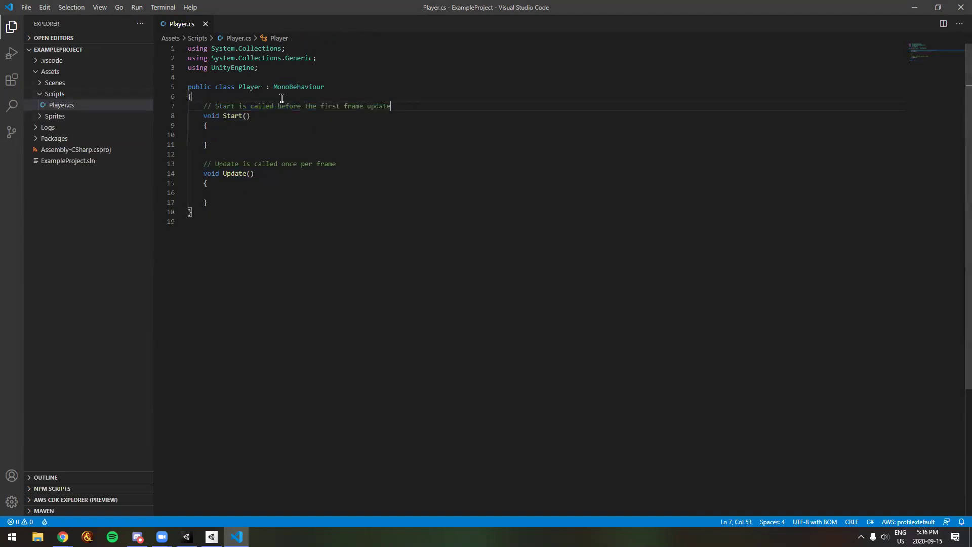
- Add Debug.Log("Hello from Player"); to the body of the Start method and save the script
click(270, 135)
text(Debug.)
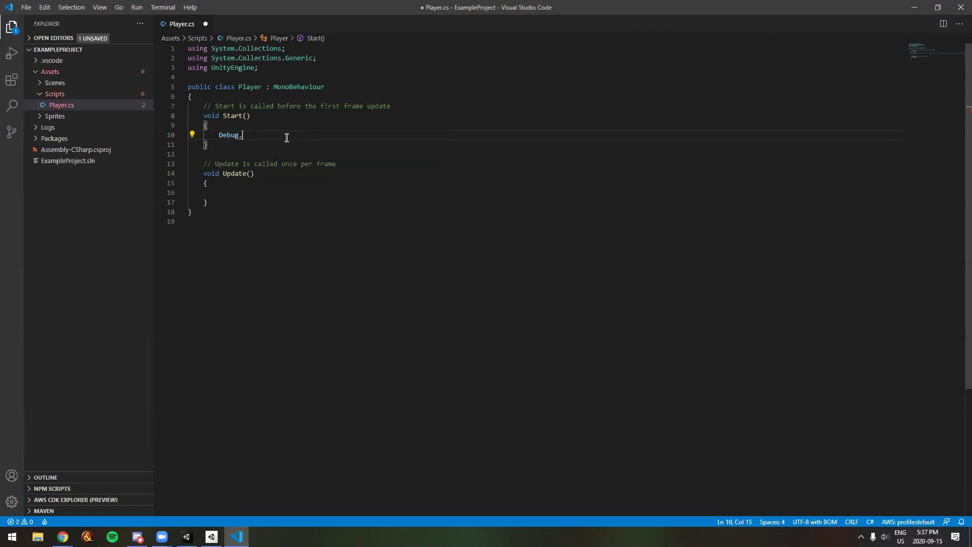
key(shift+Home)
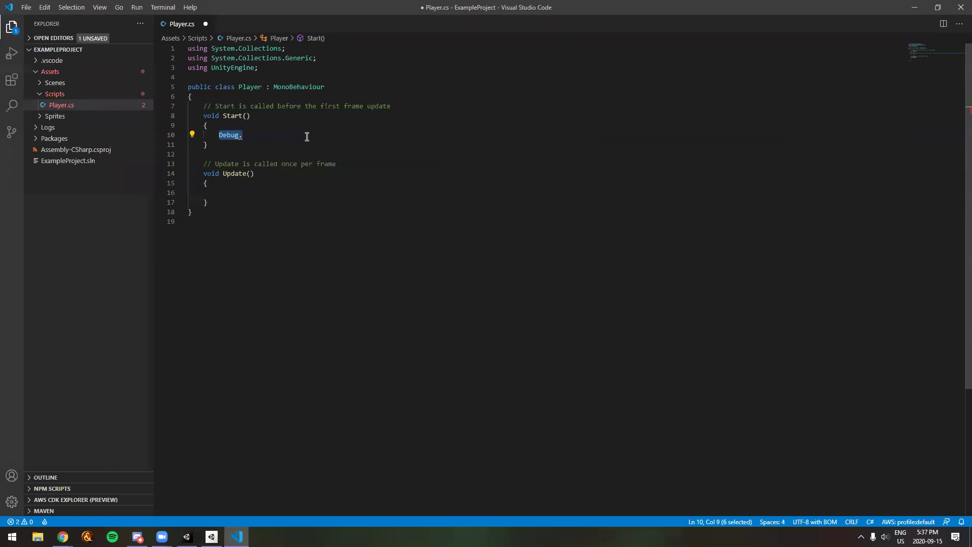
text(De)
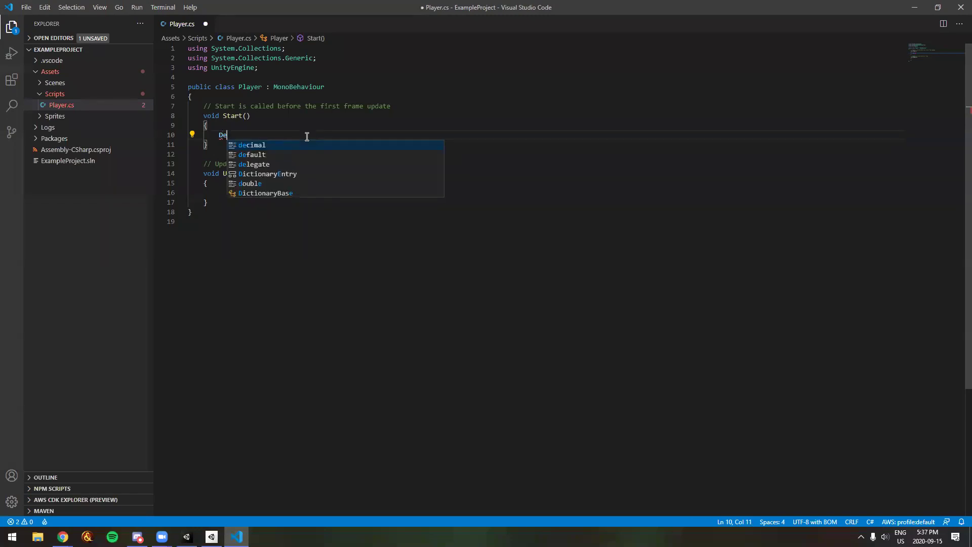
text(bug.Log)
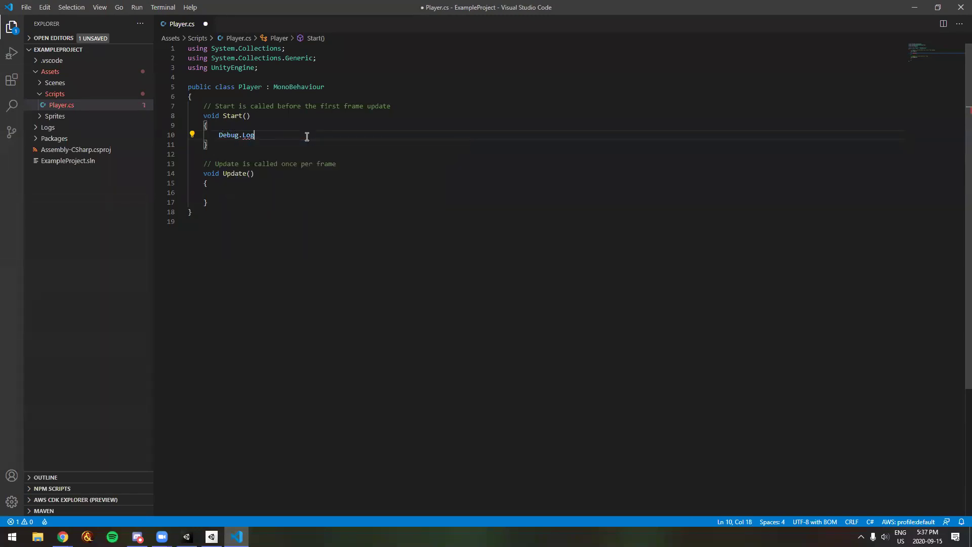
text(("Hello from Player");)
key(Down)
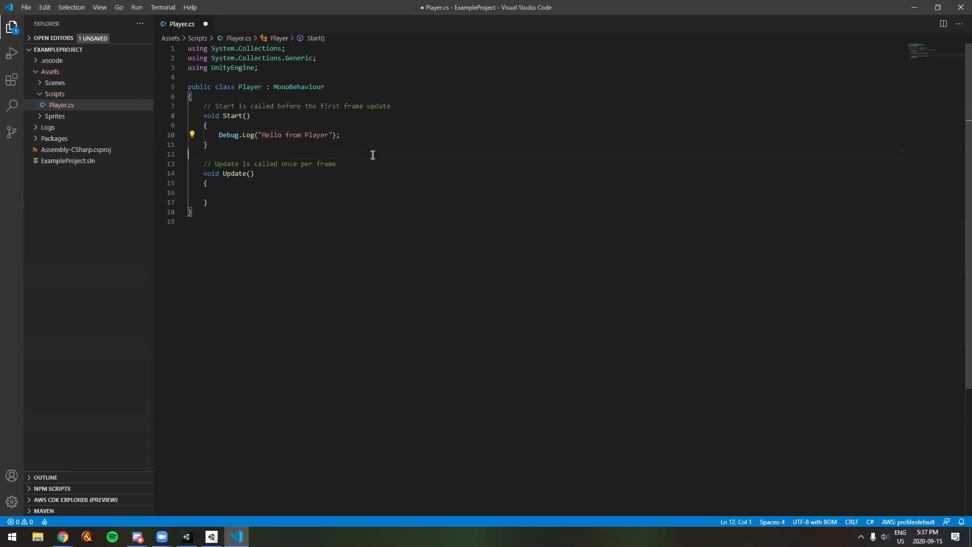
key(ctrl+s)
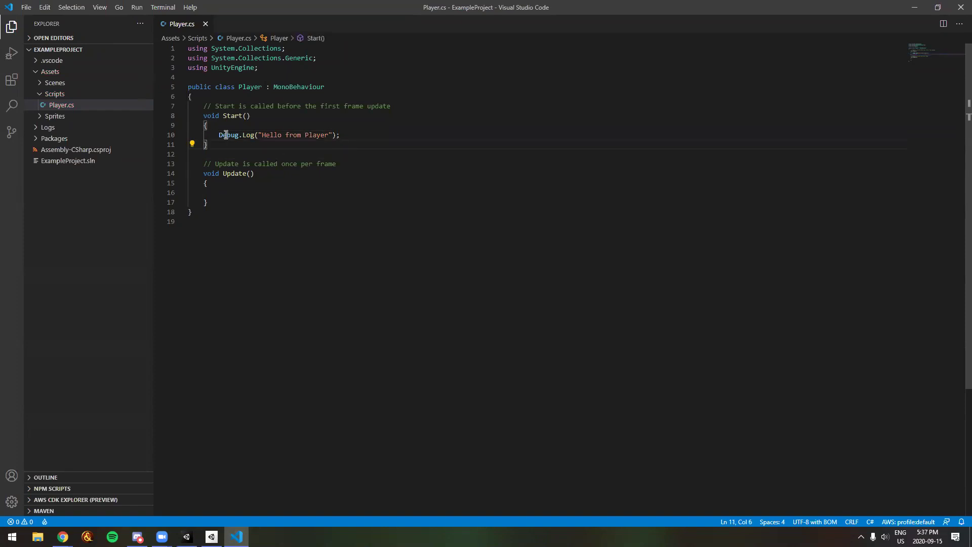
drag(218, 134, 364, 134)
click(365, 133)
drag(236, 146, 352, 135)
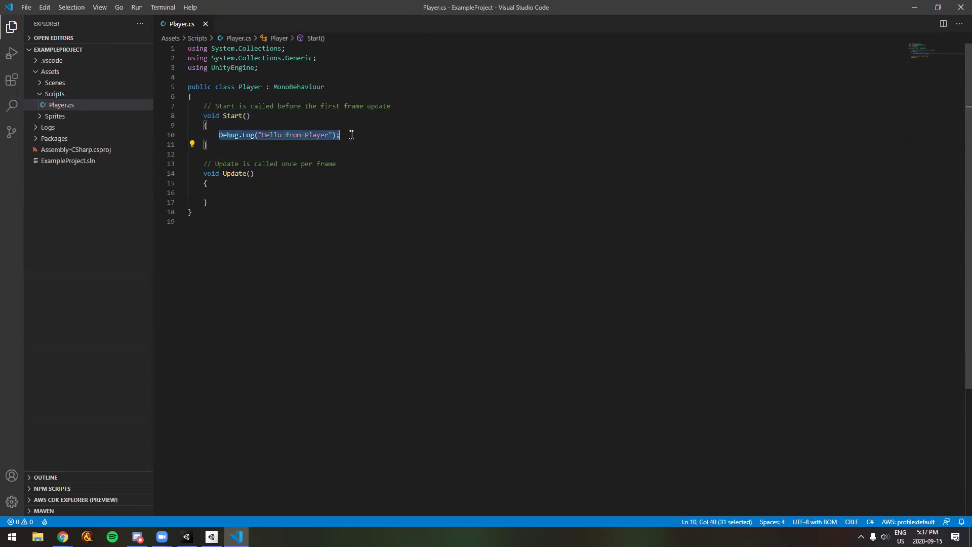
drag(219, 135, 351, 135)
click(351, 135)
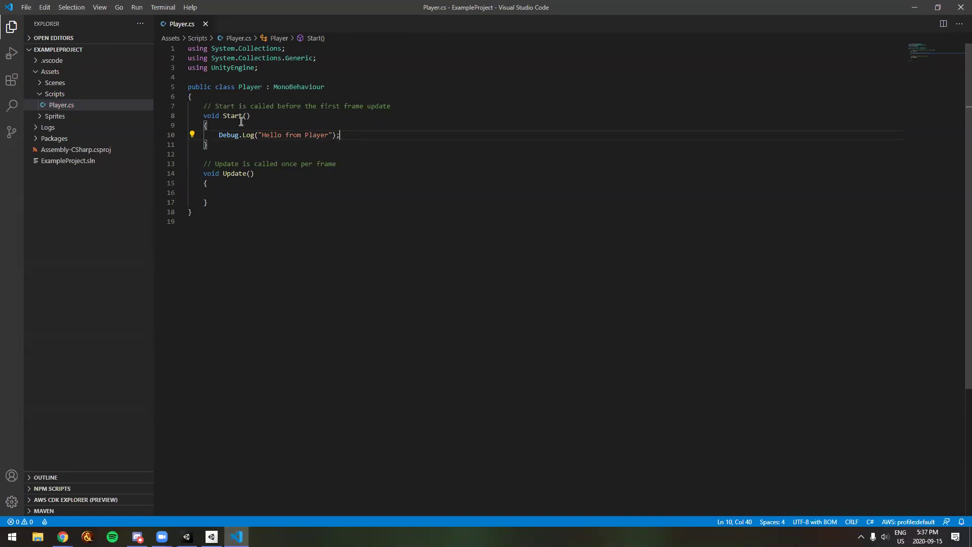
- Switch to Unity, run the scene, check the console for the Player script's log message, and stop playing
key(alt+Tab)
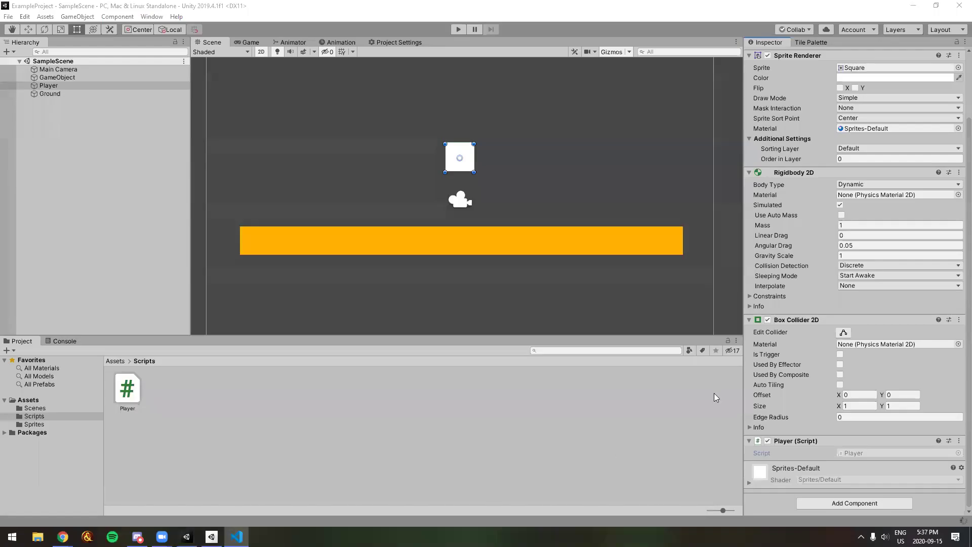
click(459, 29)
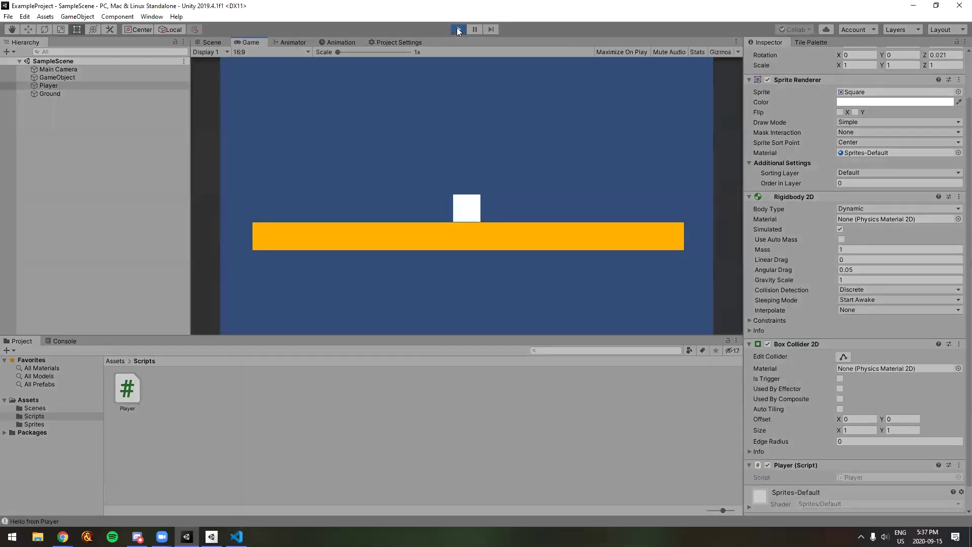
click(64, 341)
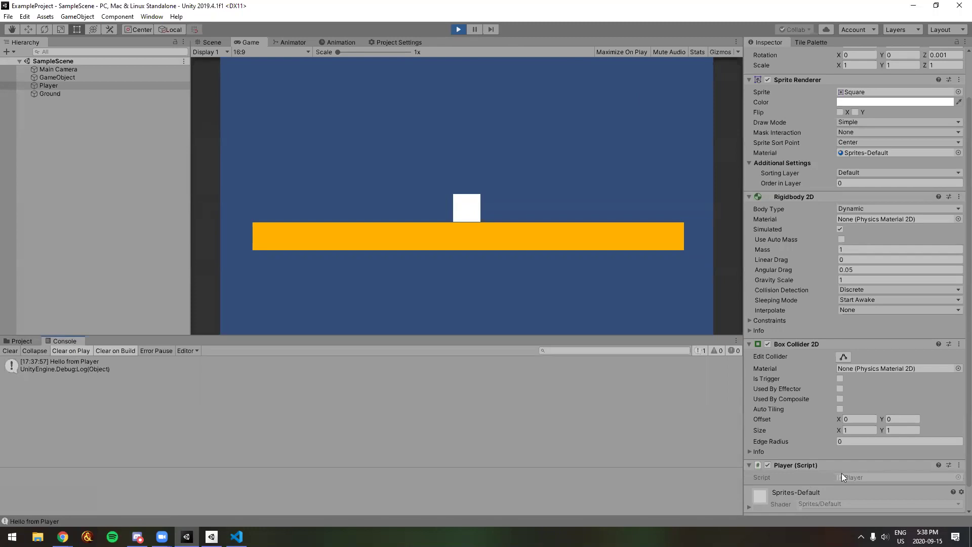
click(458, 30)
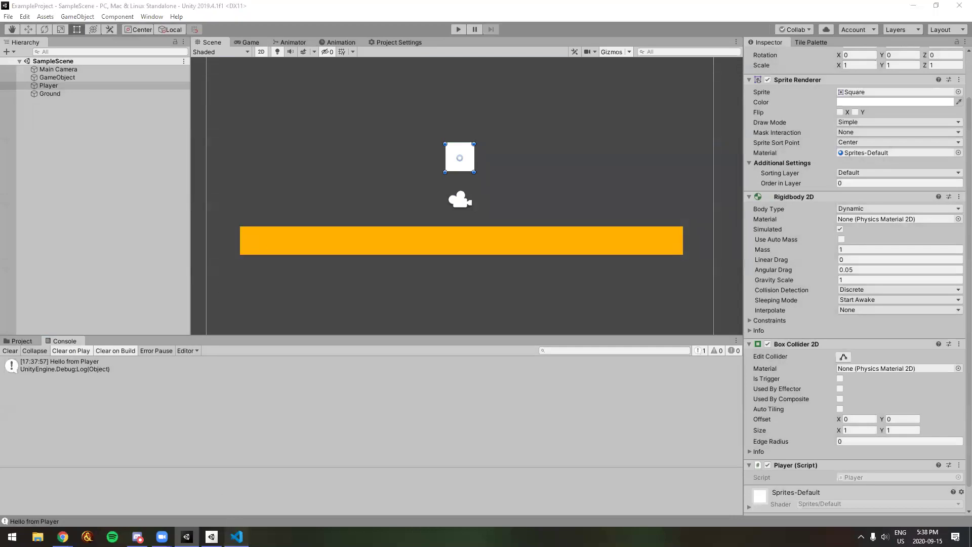
- Switch to Visual Studio Code and review the whole Player script, from the using directives to the closing brace
key(alt+Tab)
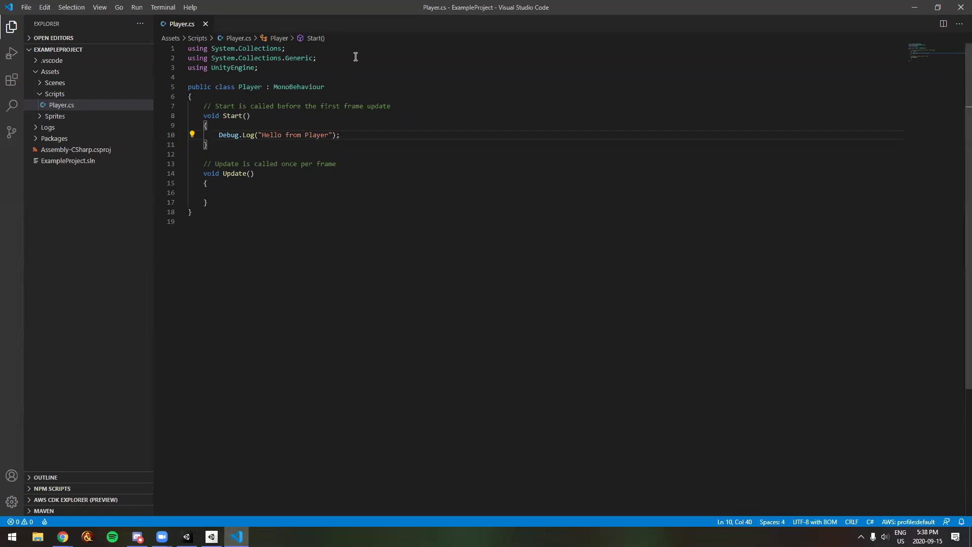
click(218, 96)
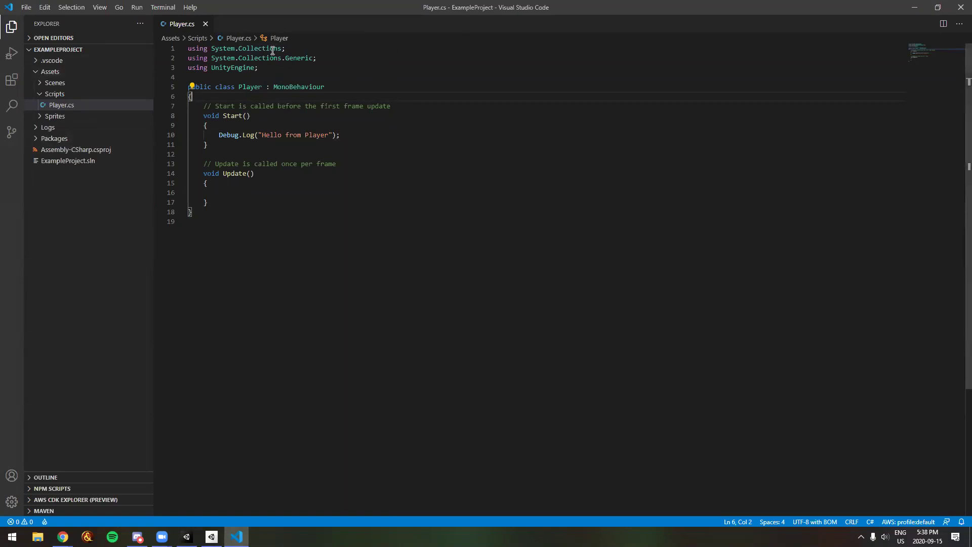
drag(189, 49, 327, 217)
click(327, 219)
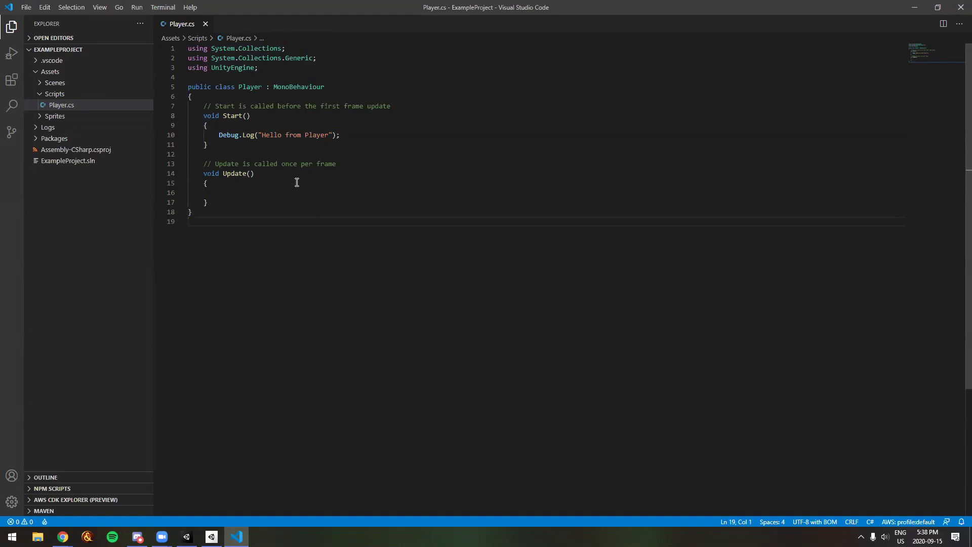
drag(262, 219, 187, 47)
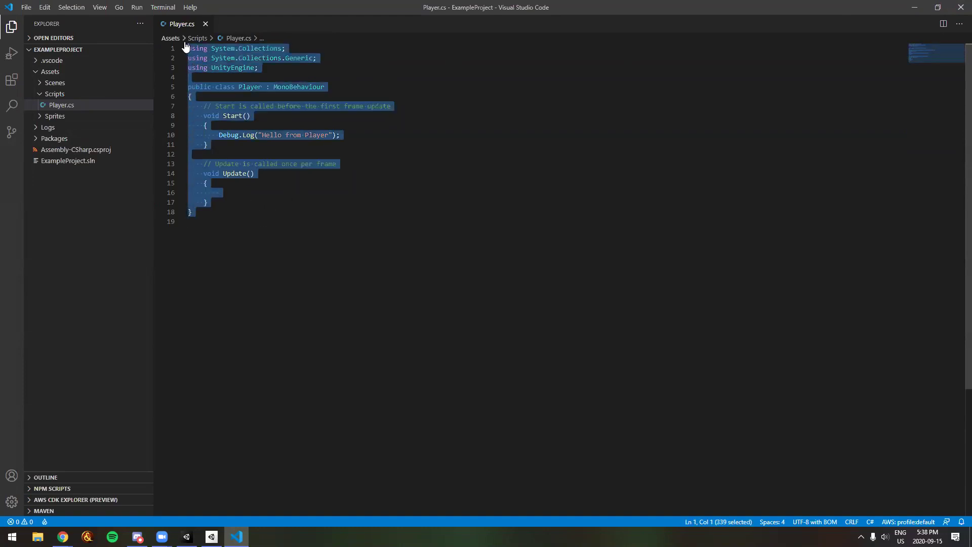
click(295, 223)
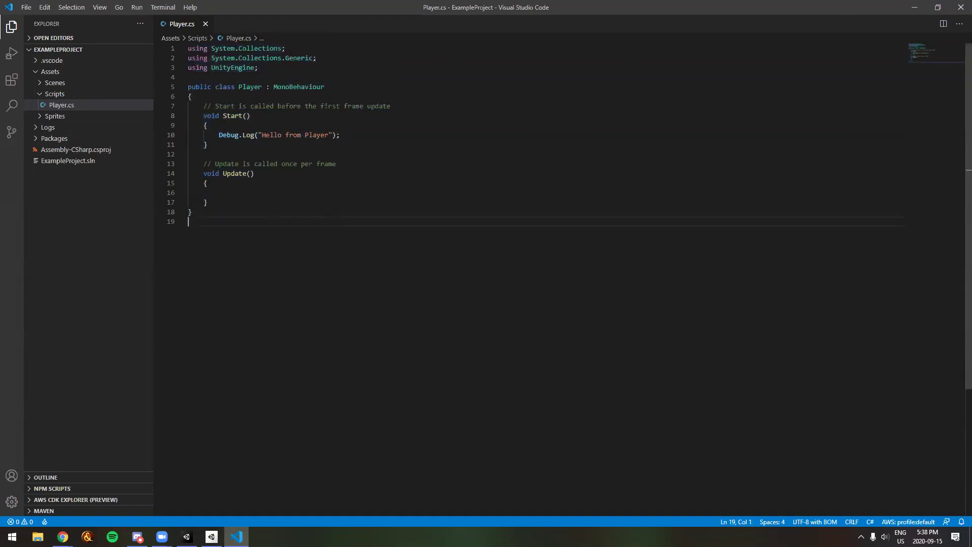
- Close Visual Studio Code and delete Assembly-CSharp.csproj and ExampleProject.sln from the ExampleProject folder in Documents > GitHub
click(958, 9)
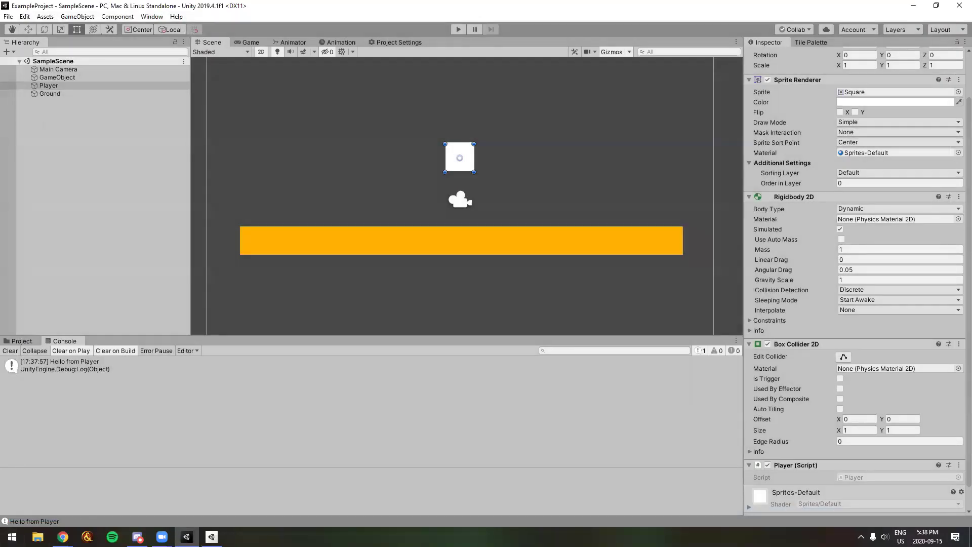
click(37, 536)
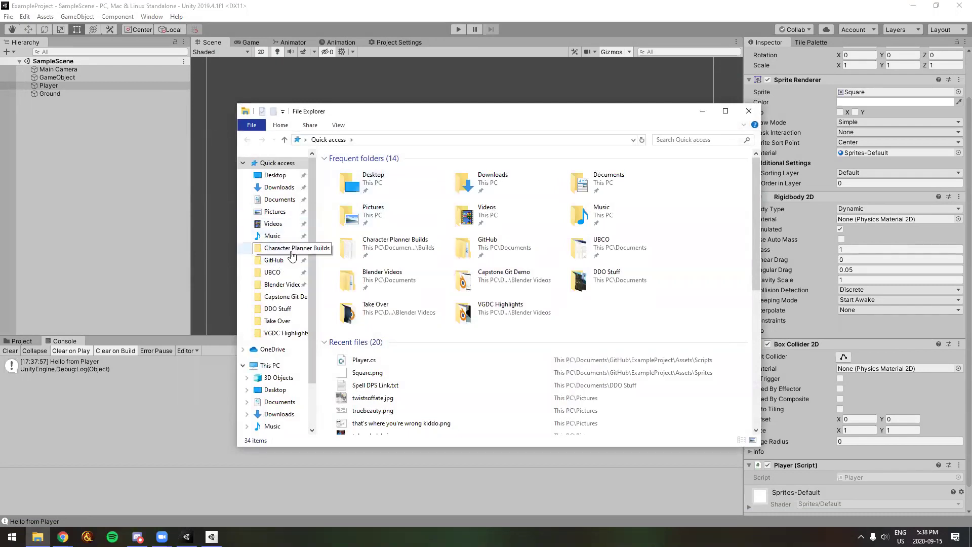
click(278, 261)
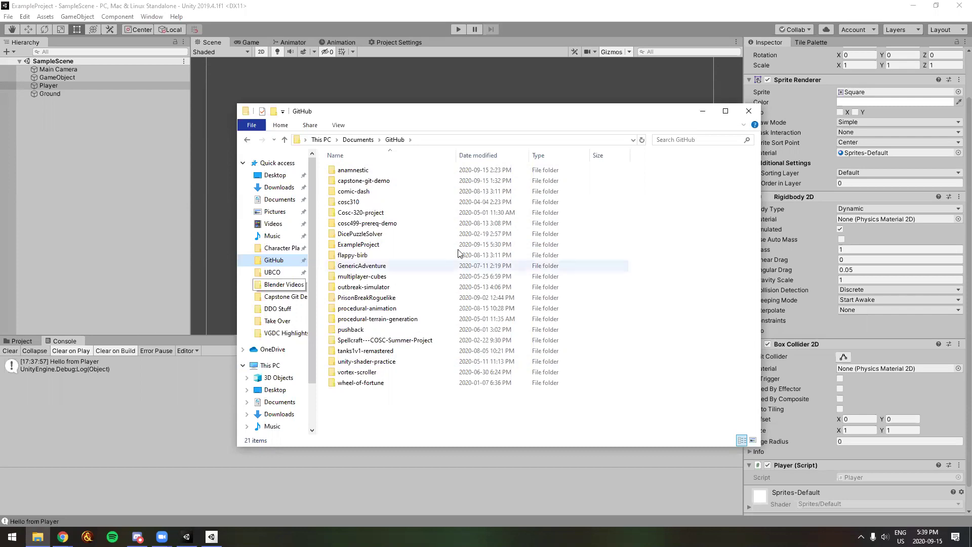
double_click(387, 246)
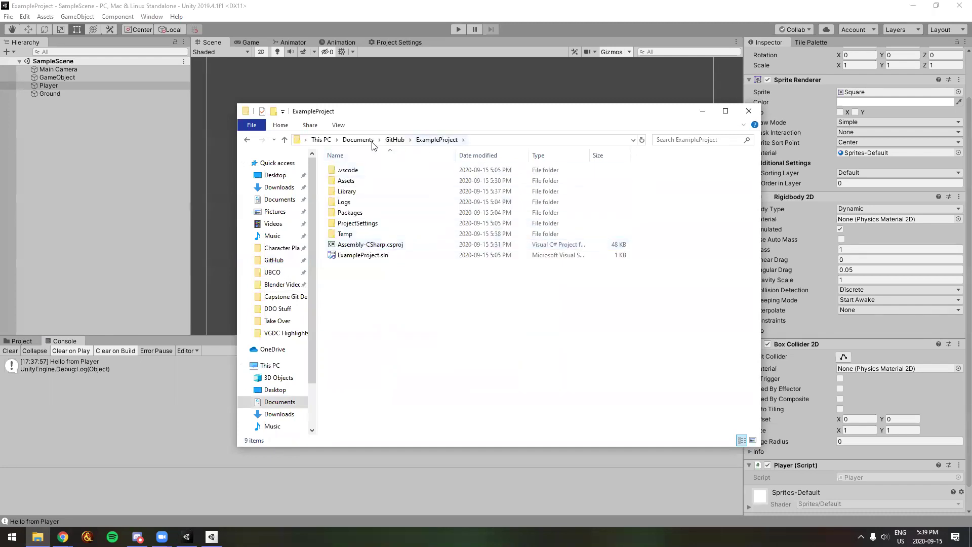
drag(388, 295, 390, 247)
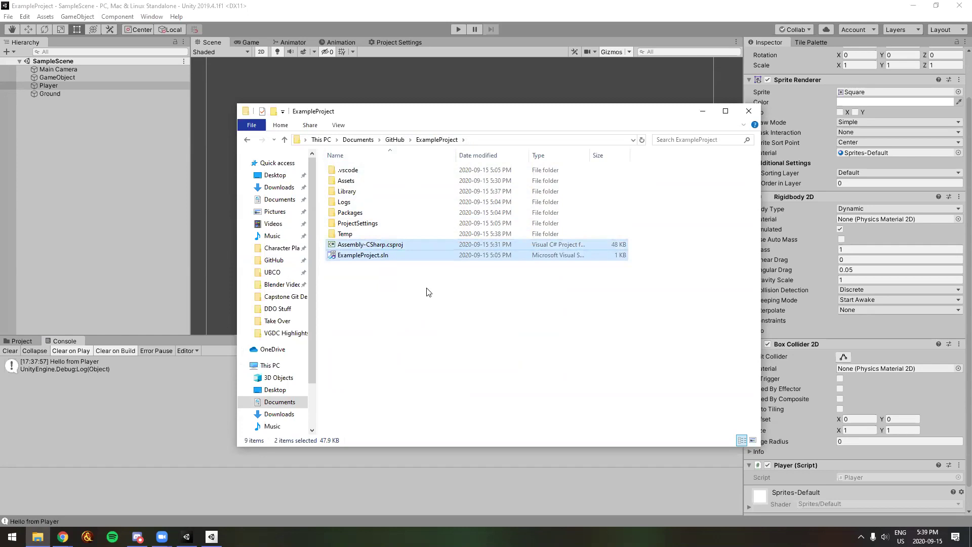
key(Delete)
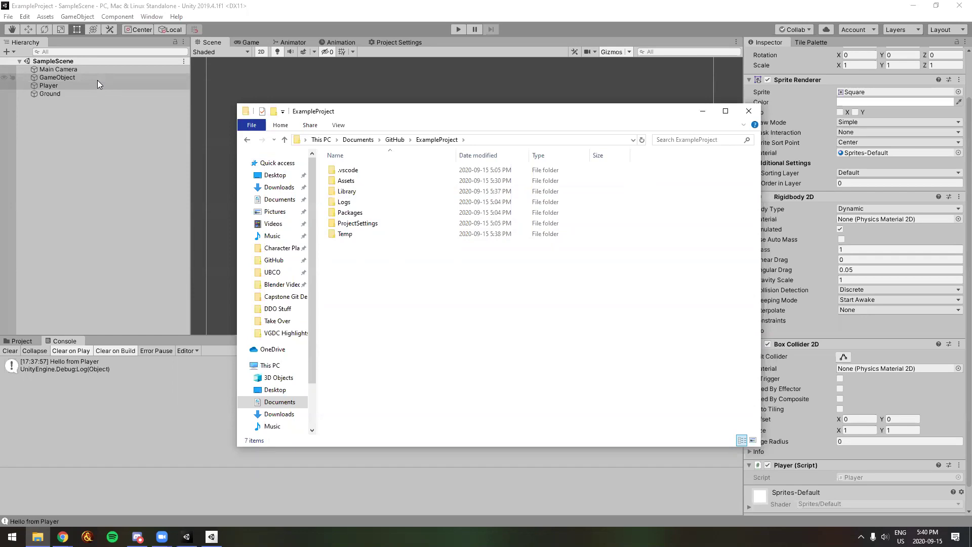
- Switch between Unity and the ExampleProject folder to check whether the deleted project files are regenerated
click(100, 146)
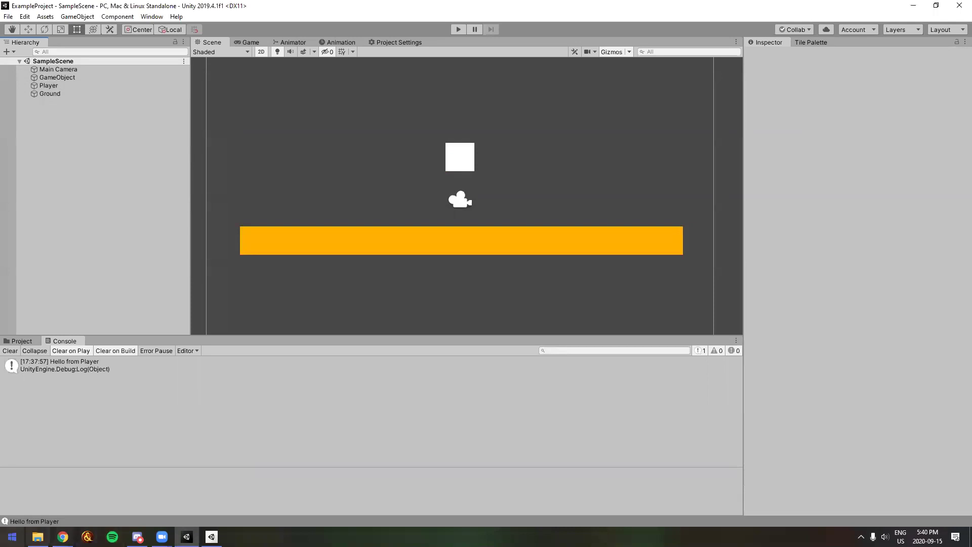
click(38, 537)
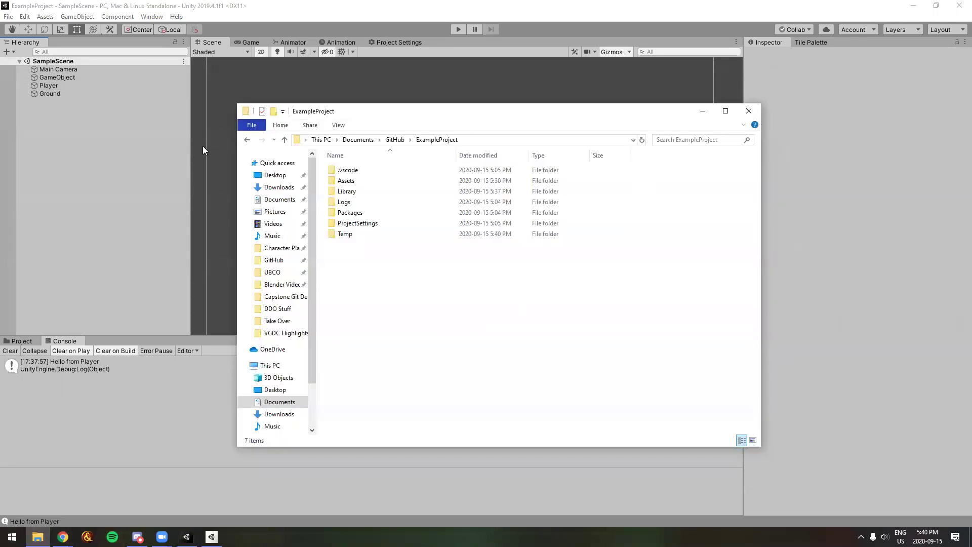
click(116, 154)
key(alt+Tab)
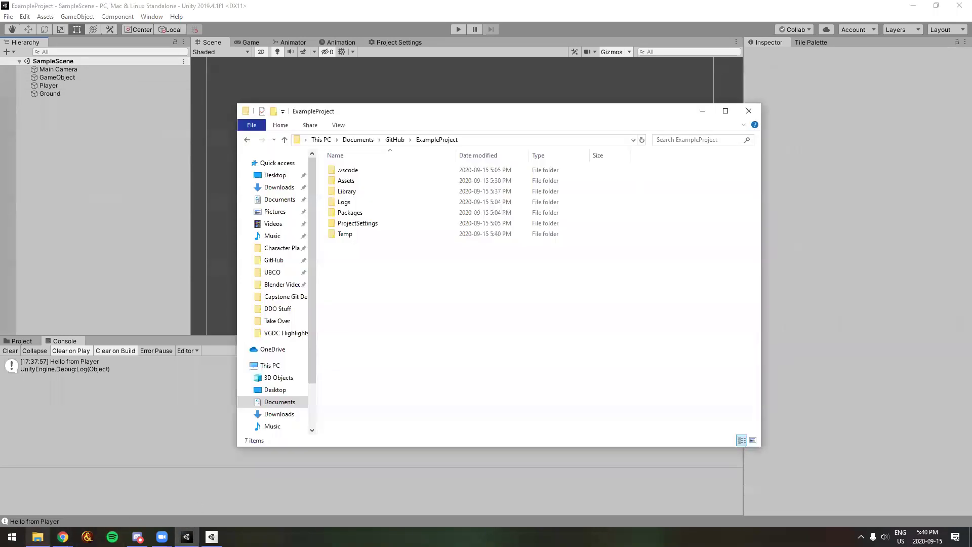
click(125, 10)
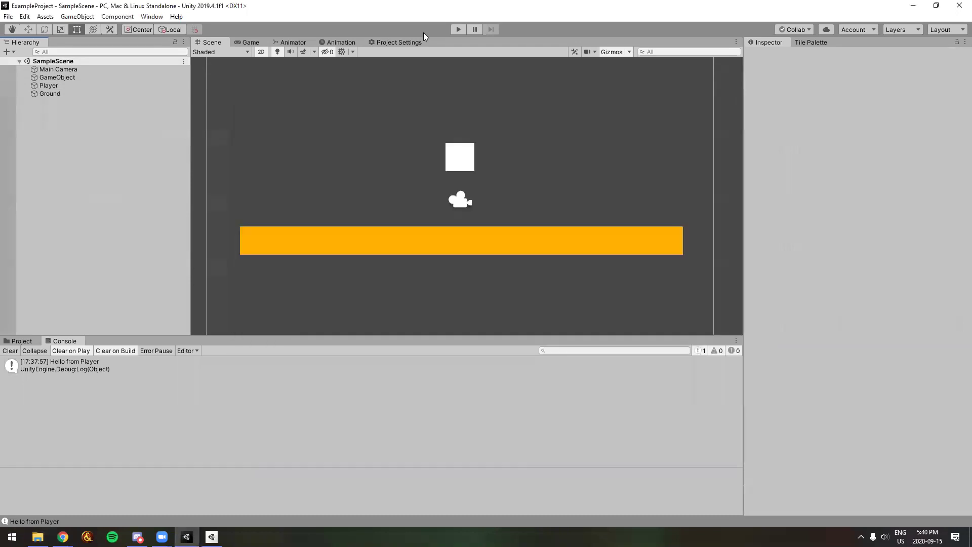
- Restart Unity with ExampleProject, check its folder for the .csproj and .sln files, and close the folder window
click(959, 10)
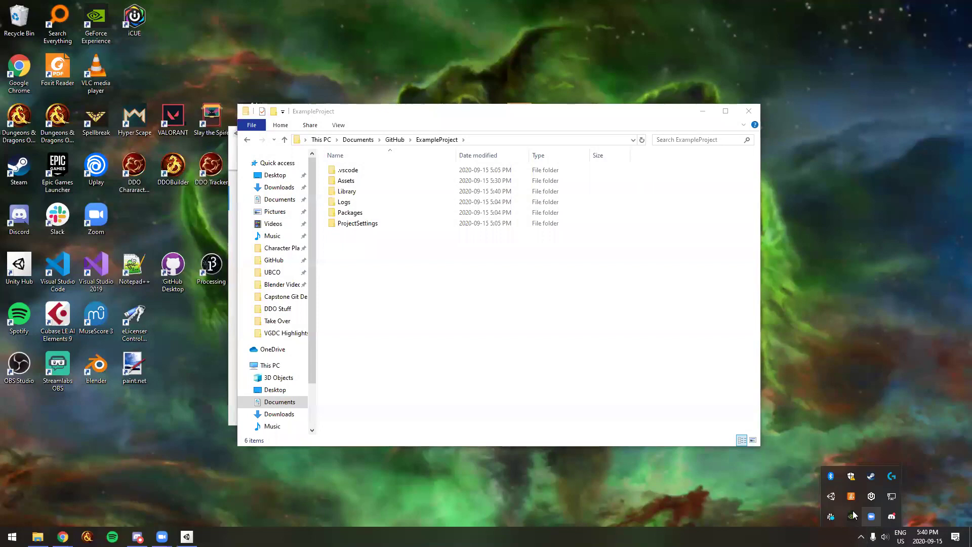
click(383, 259)
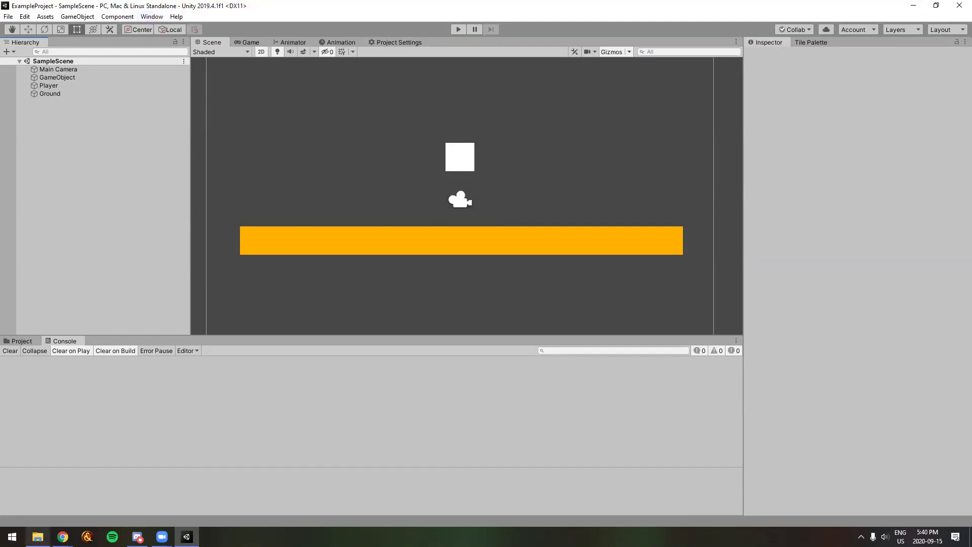
click(38, 536)
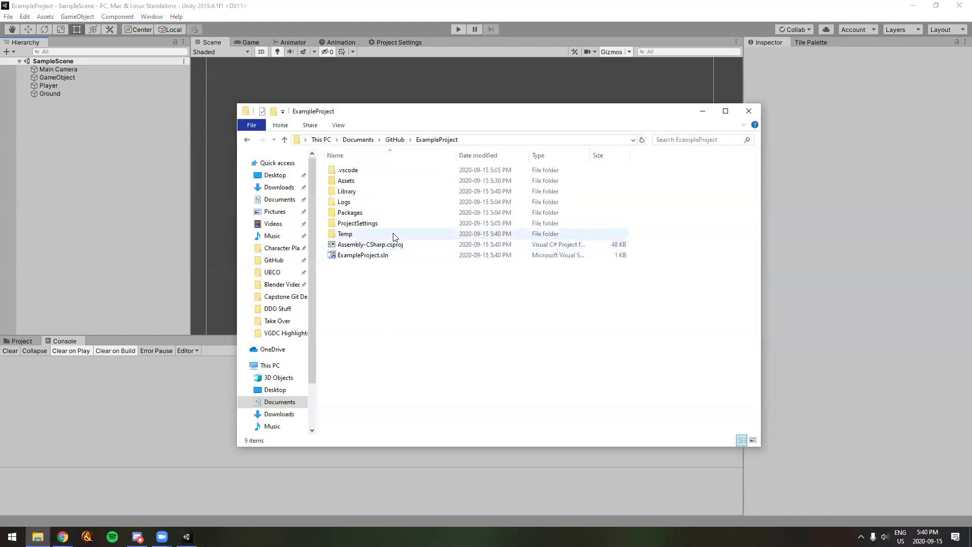
click(749, 111)
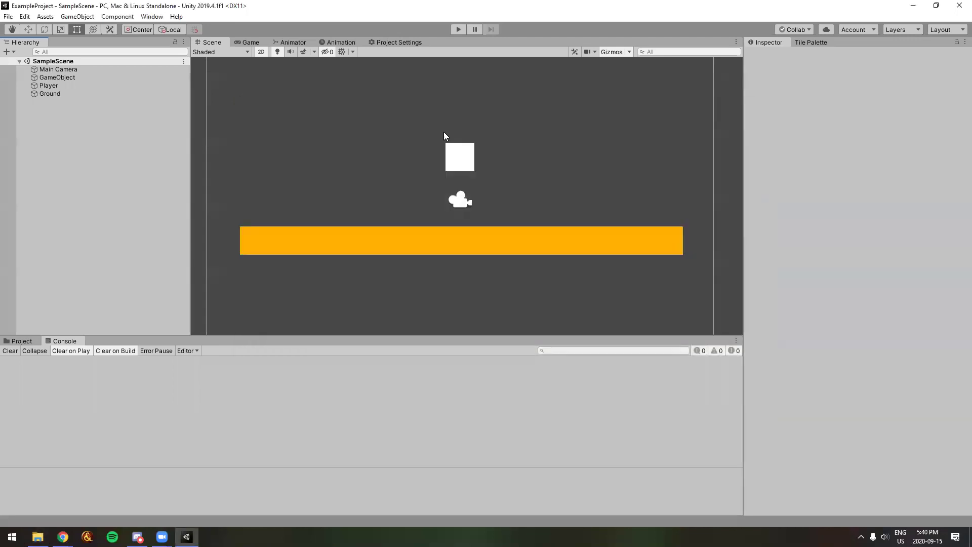
- Open the Player object's attached Player script in the code editor
click(71, 86)
scroll(833, 319, down, 2)
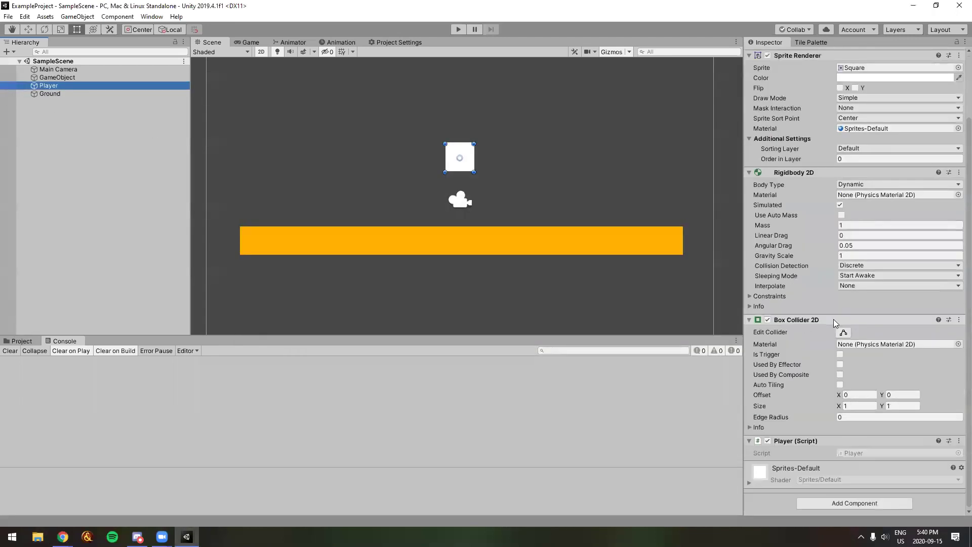
double_click(850, 454)
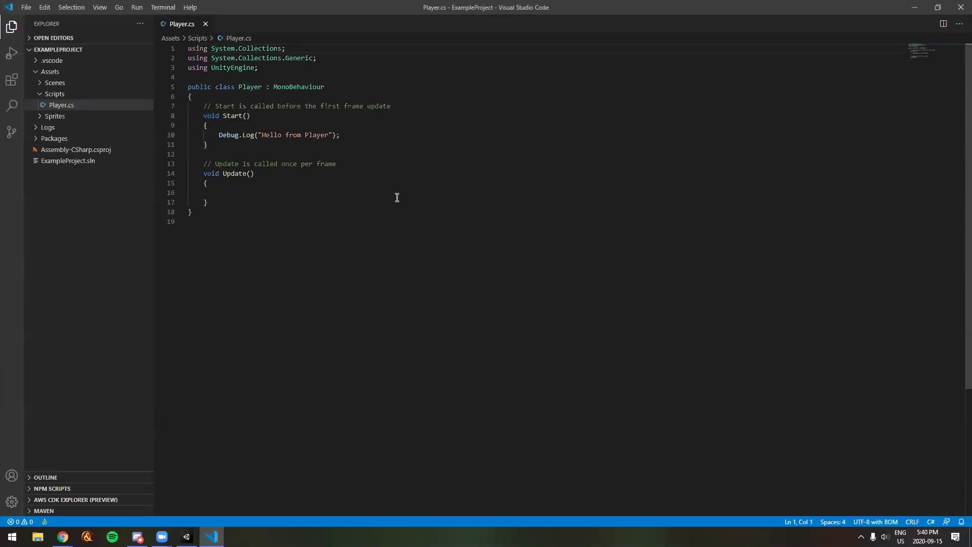
- Examine the reopened Player script's using directives and its empty Update method
click(375, 186)
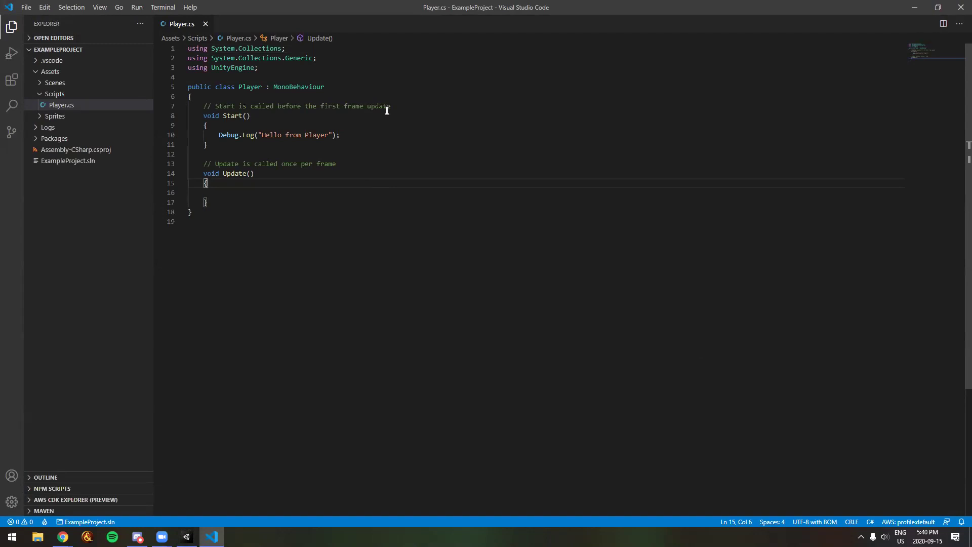
click(342, 96)
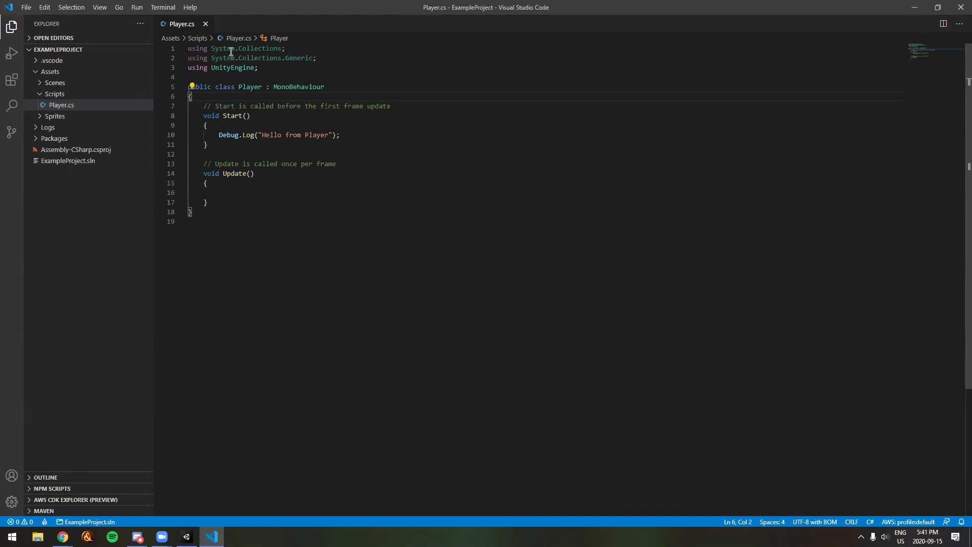
mouse_move(220, 51)
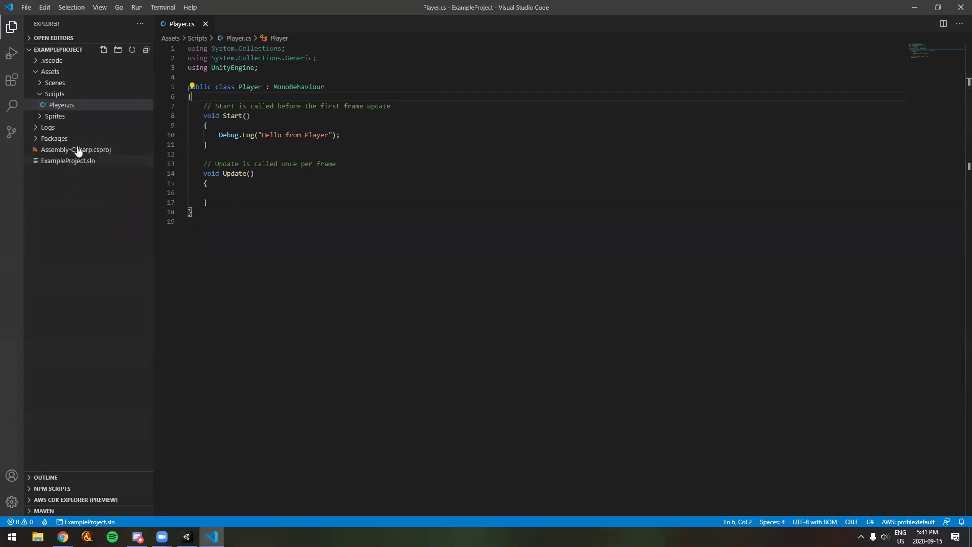
click(421, 176)
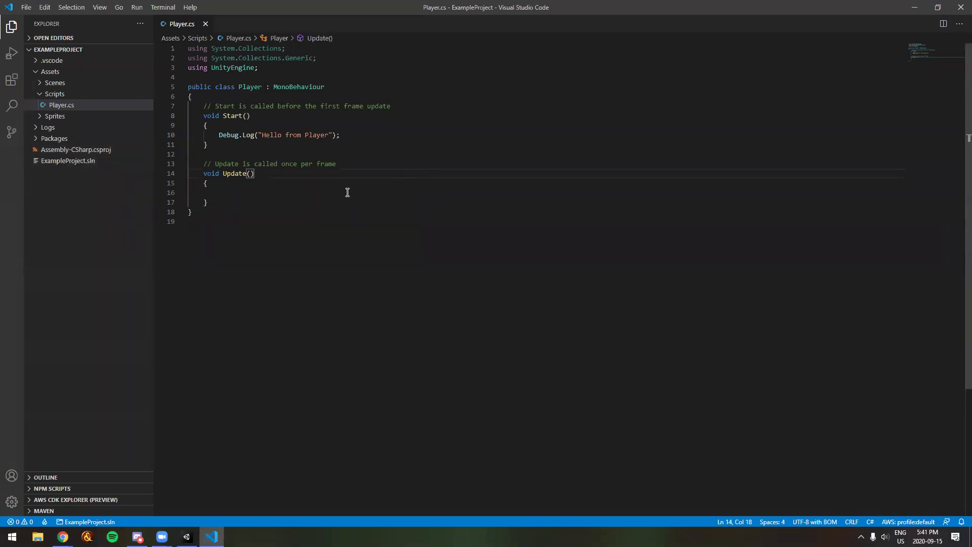
click(339, 185)
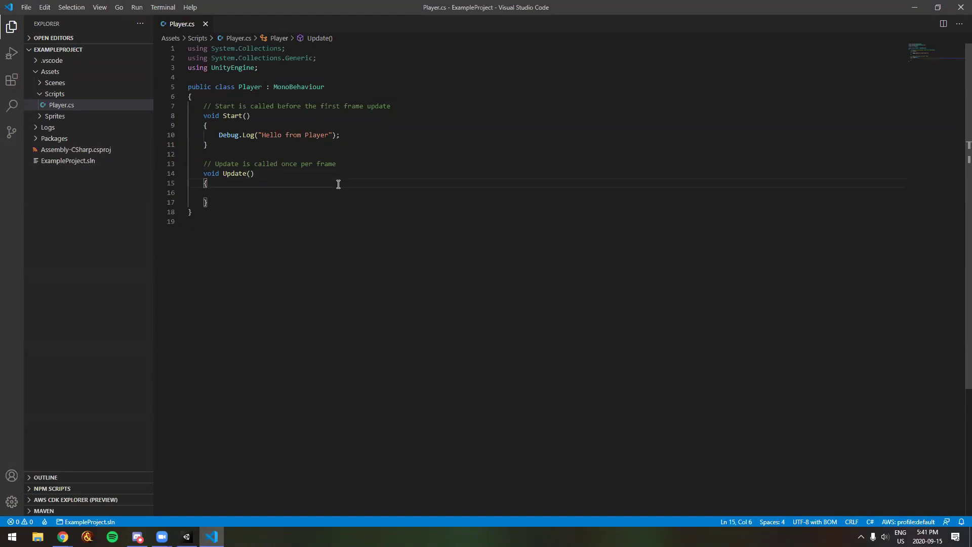
click(339, 189)
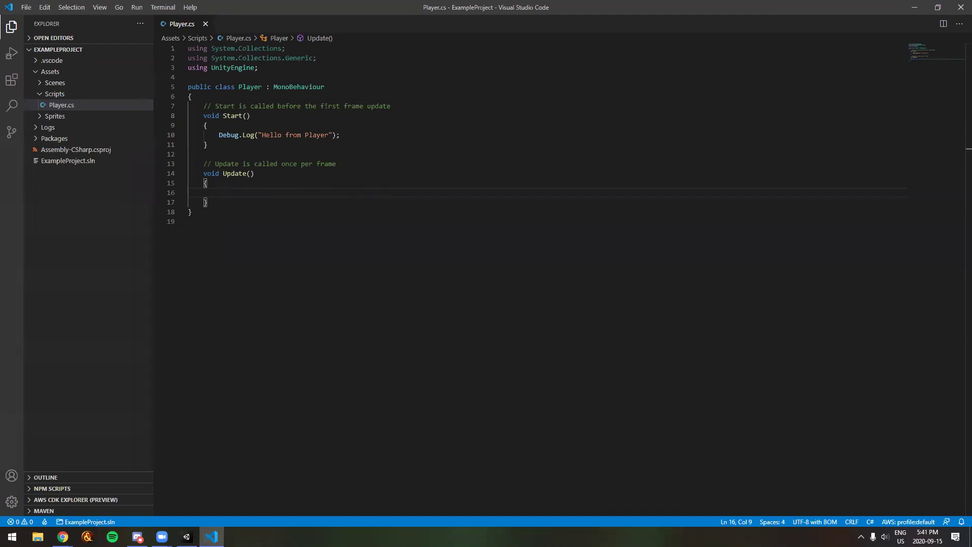
key(alt+Tab)
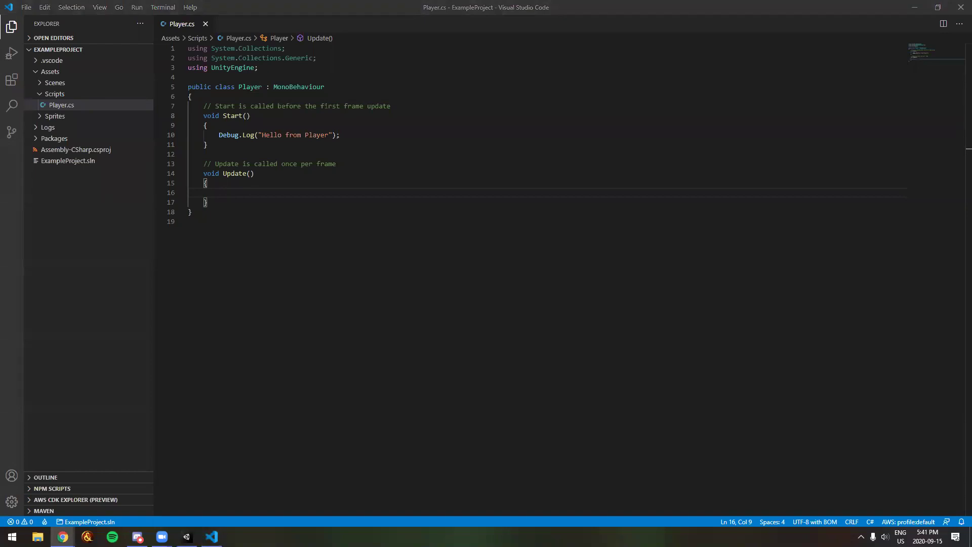
click(336, 174)
click(335, 190)
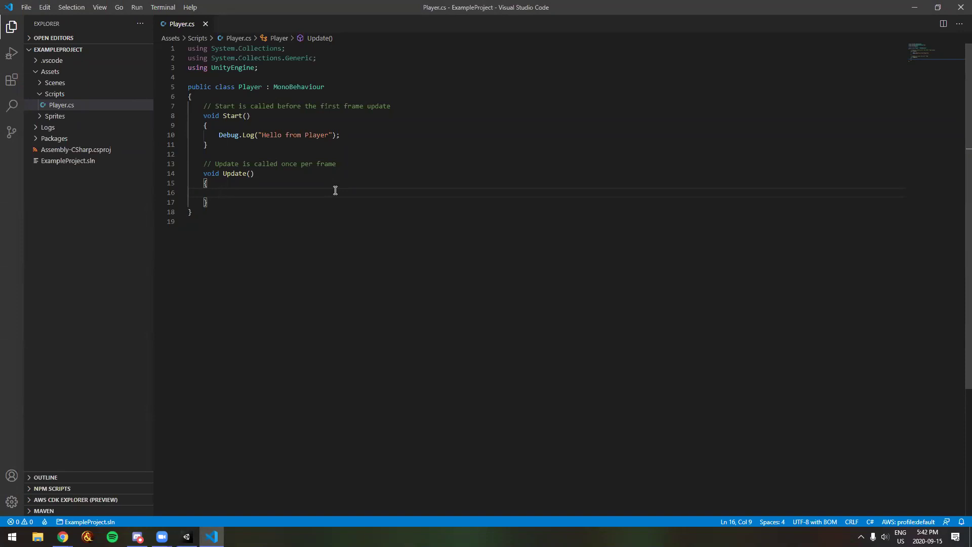
- Switch to Unity, try shifting the Player's X position to about -0.38, reset it to 0, and return to Visual Studio Code
click(186, 536)
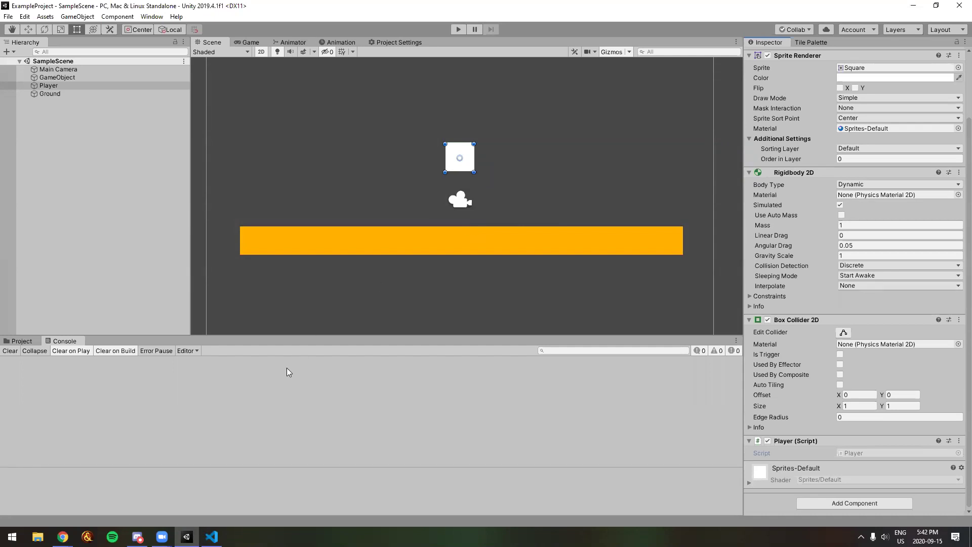
click(212, 536)
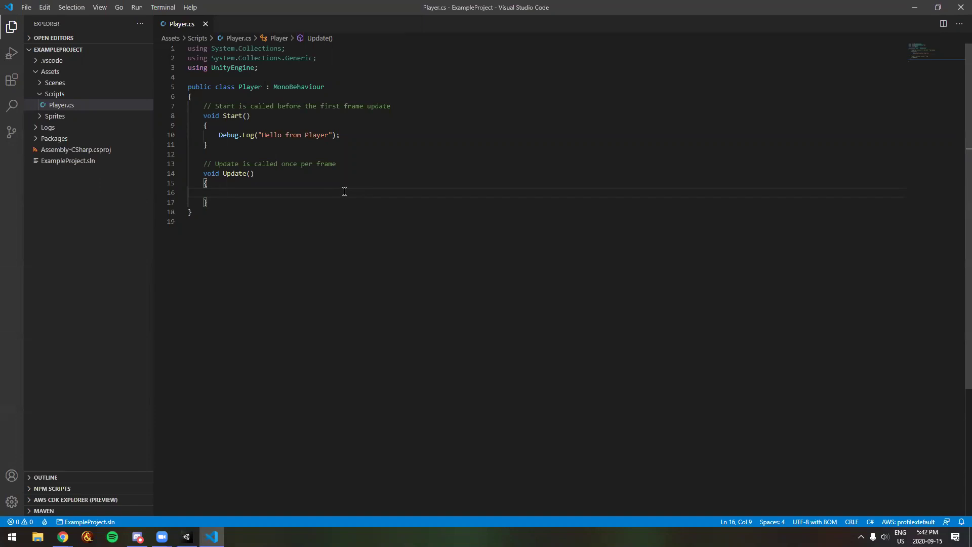
click(186, 536)
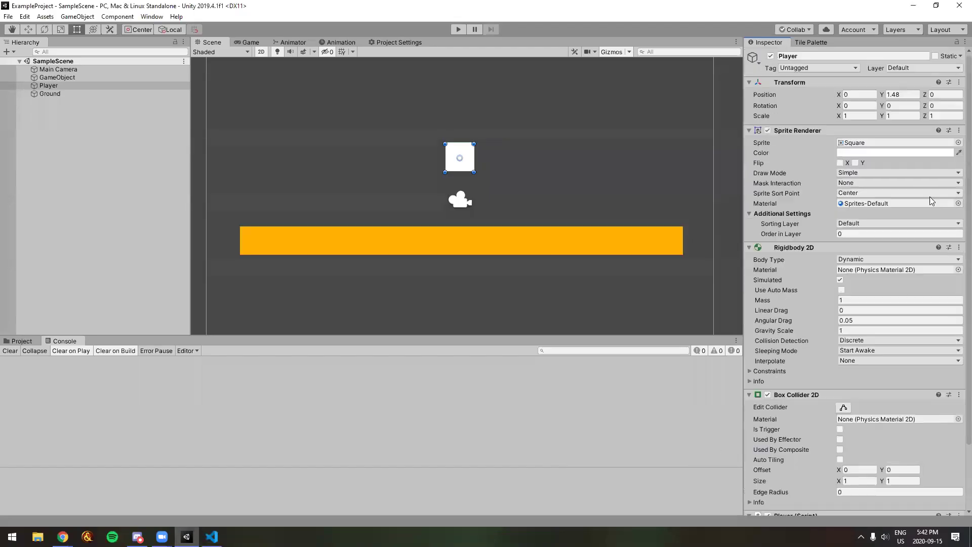
mouse_move(838, 94)
mouse_down()
mouse_move(822, 93)
mouse_move(850, 91)
mouse_up()
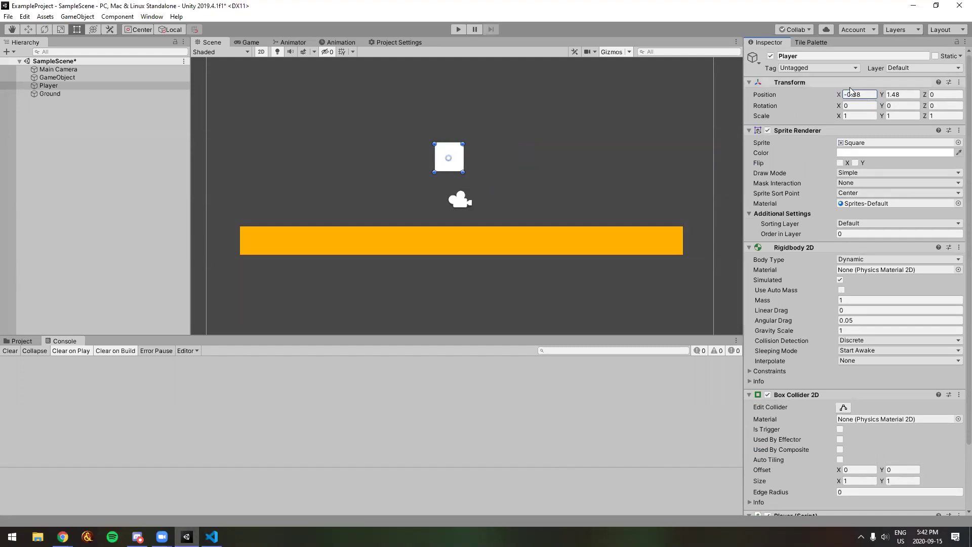
click(857, 93)
text(0)
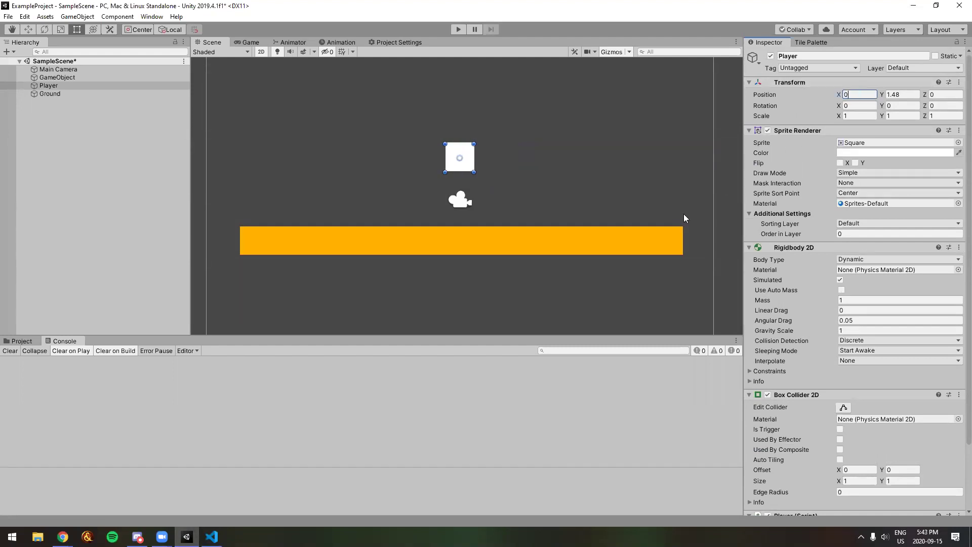
click(212, 537)
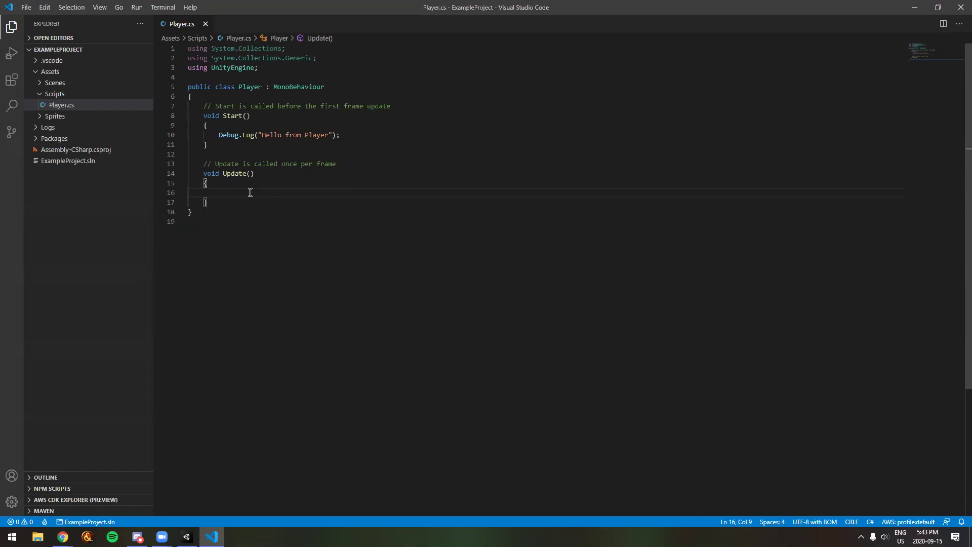
- Write the statement Input.GetAxis("Horizontal"); inside the Update method
text(Input)
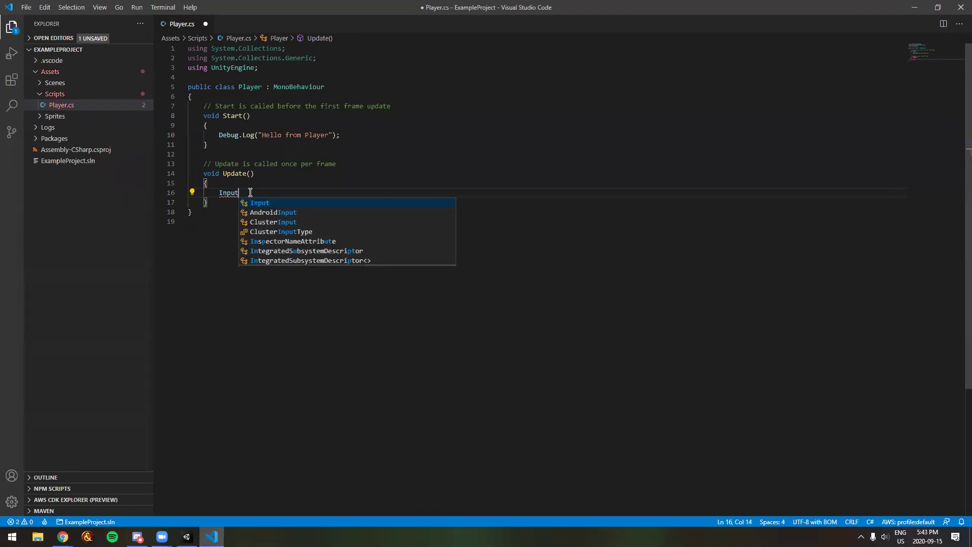
text(.GetAxis)
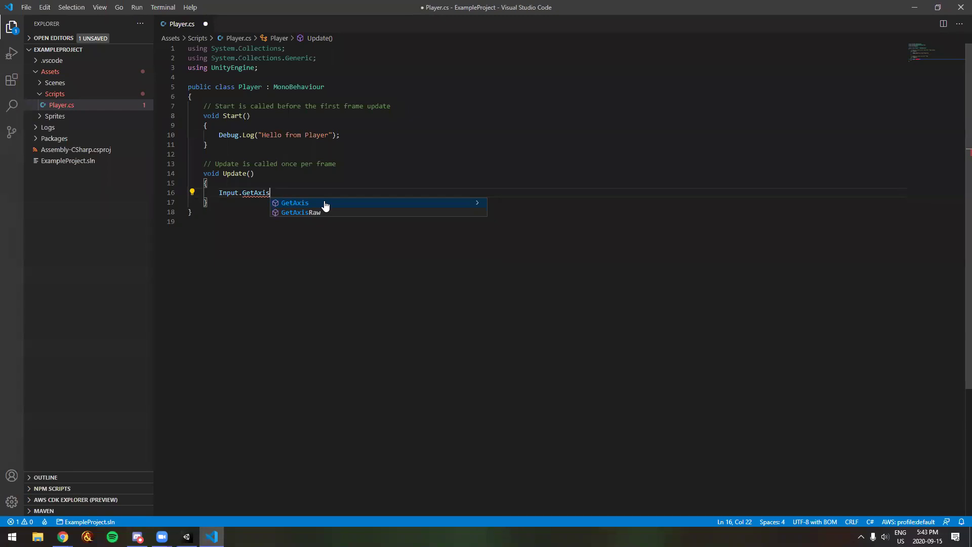
click(291, 203)
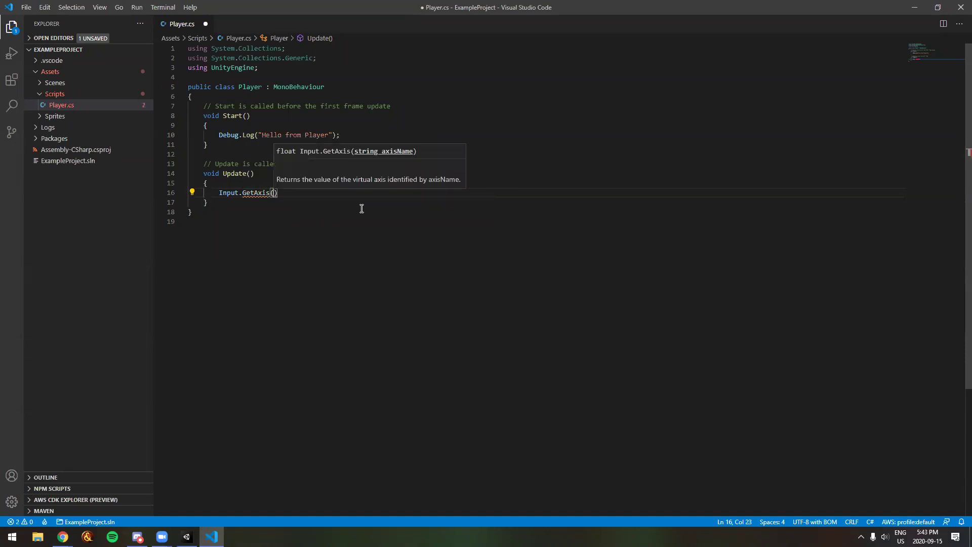
text("Horizontal)
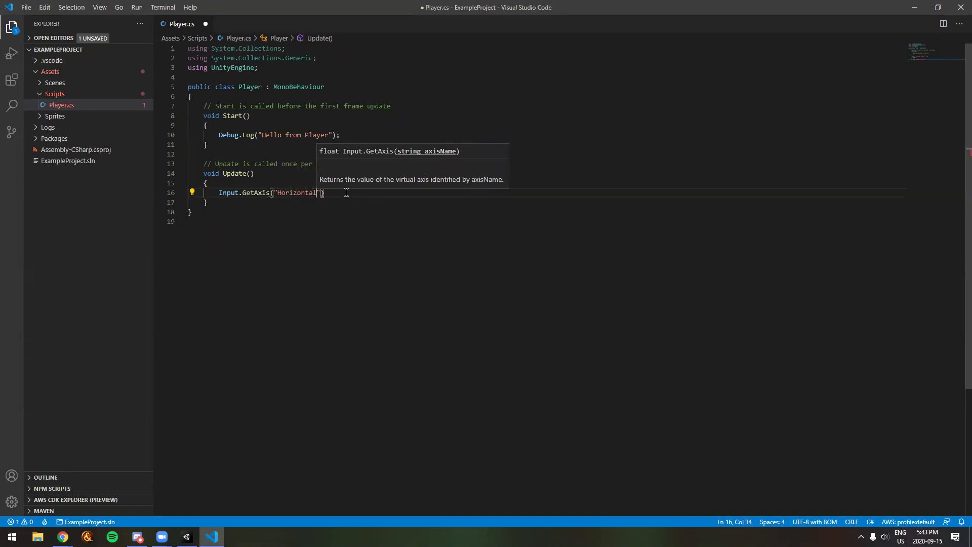
click(346, 192)
text(;)
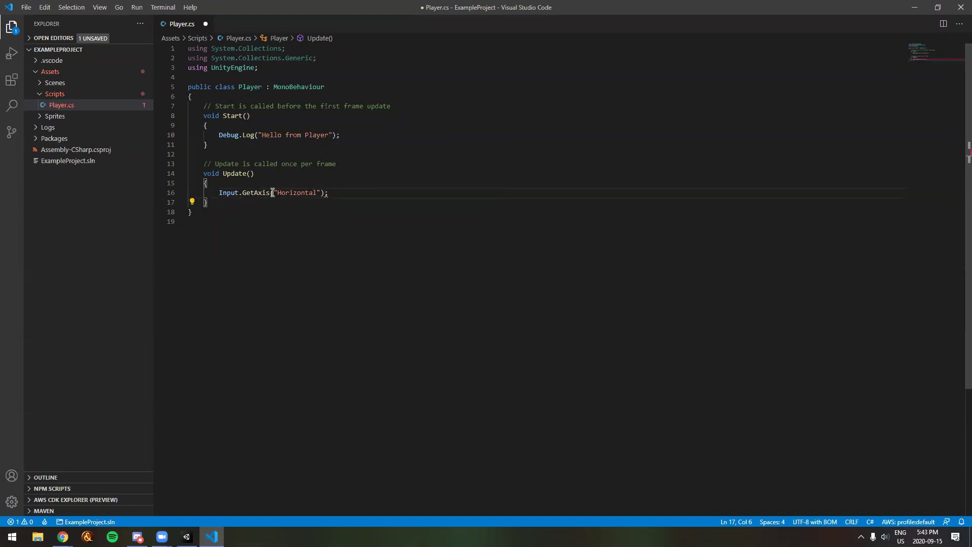
drag(289, 193, 319, 192)
click(320, 205)
click(319, 204)
click(335, 193)
click(327, 200)
- Store the Input.GetAxis("Horizontal") result in a new float variable named xInput and save the script
mouse_move(249, 193)
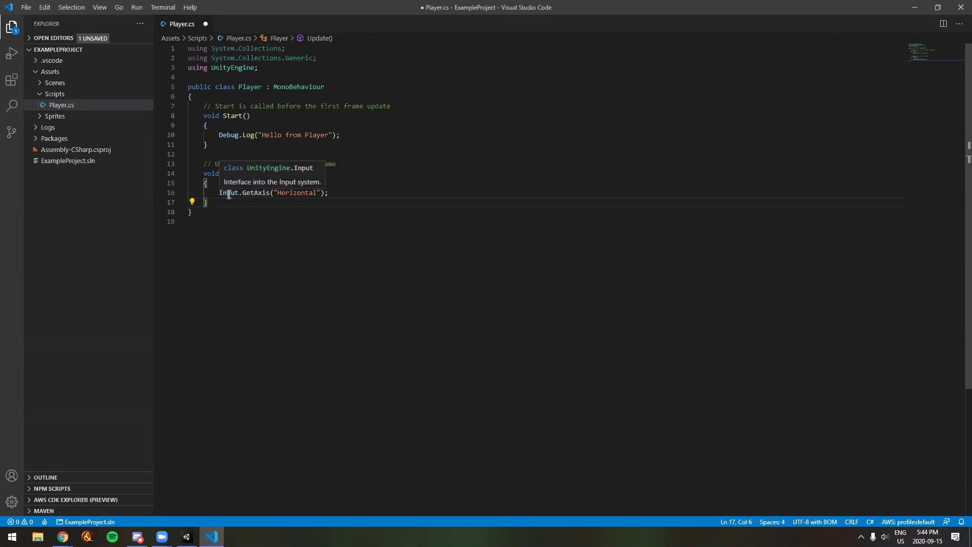
click(221, 190)
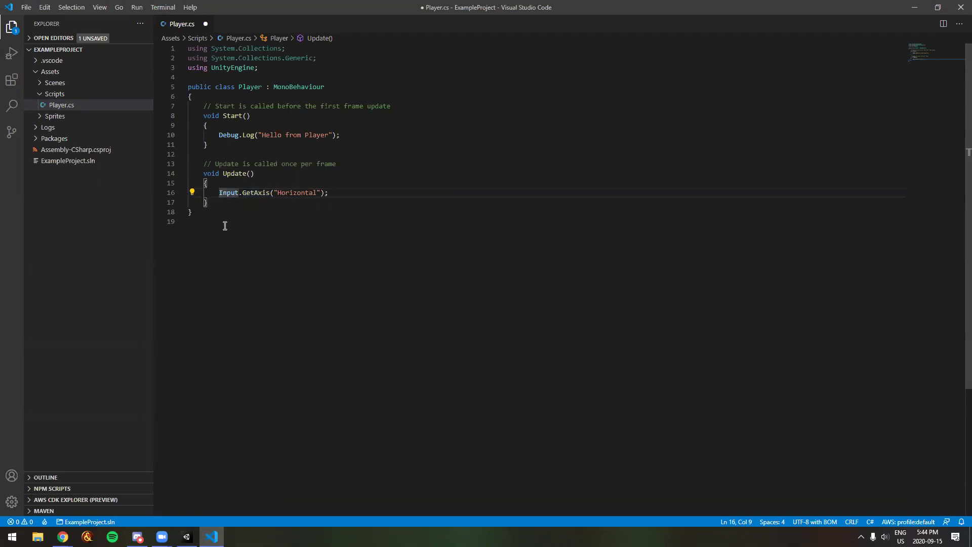
text(float )
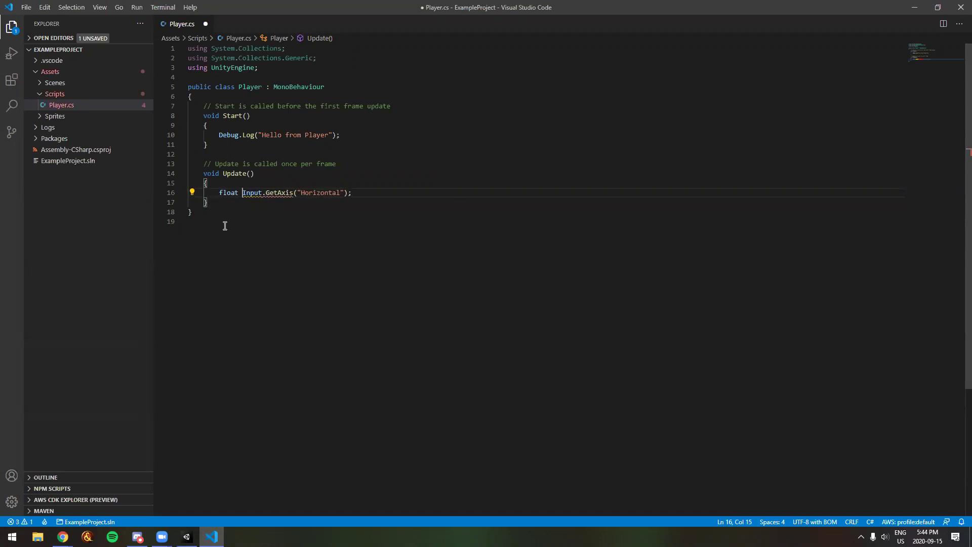
text(xInput =)
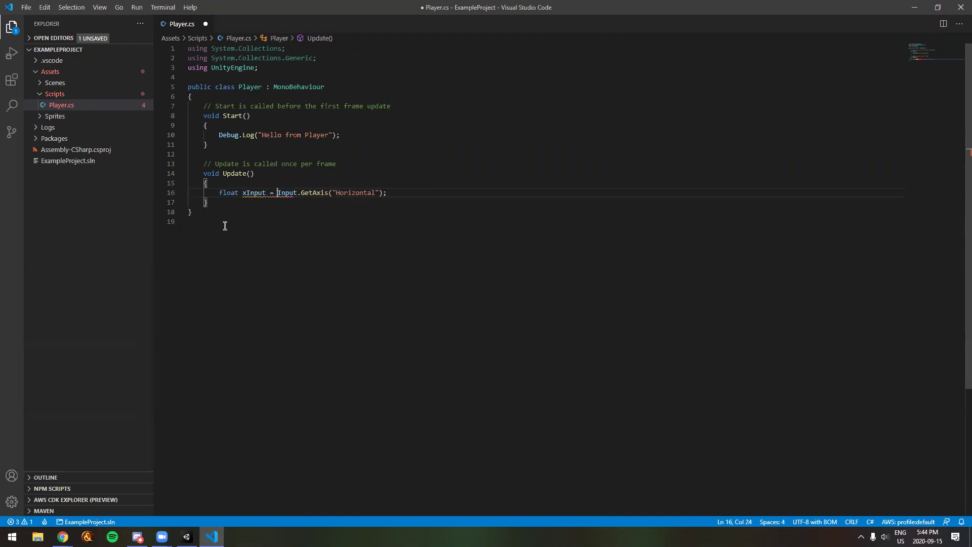
key(ctrl+s)
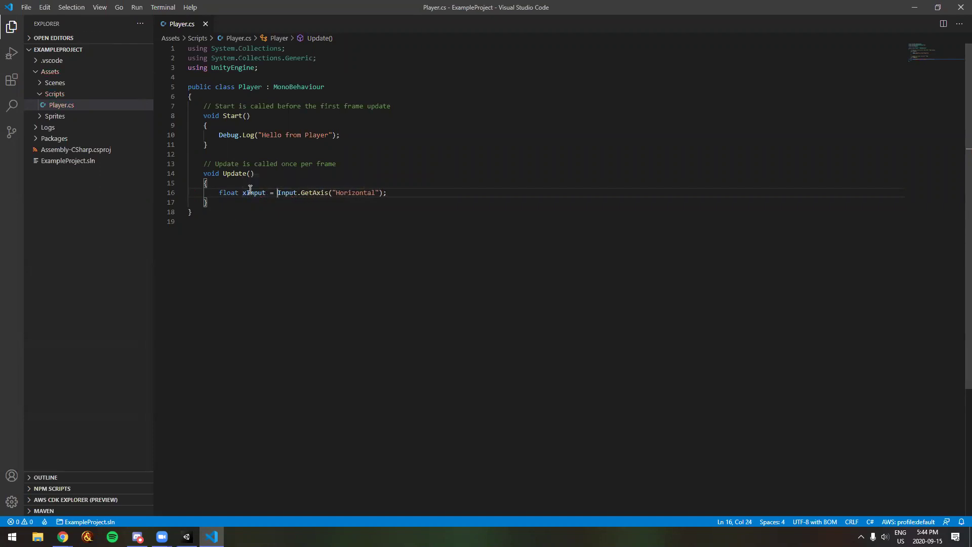
- Add two empty lines below the xInput declaration in the Update method
click(430, 193)
key(Return)
key(Return)
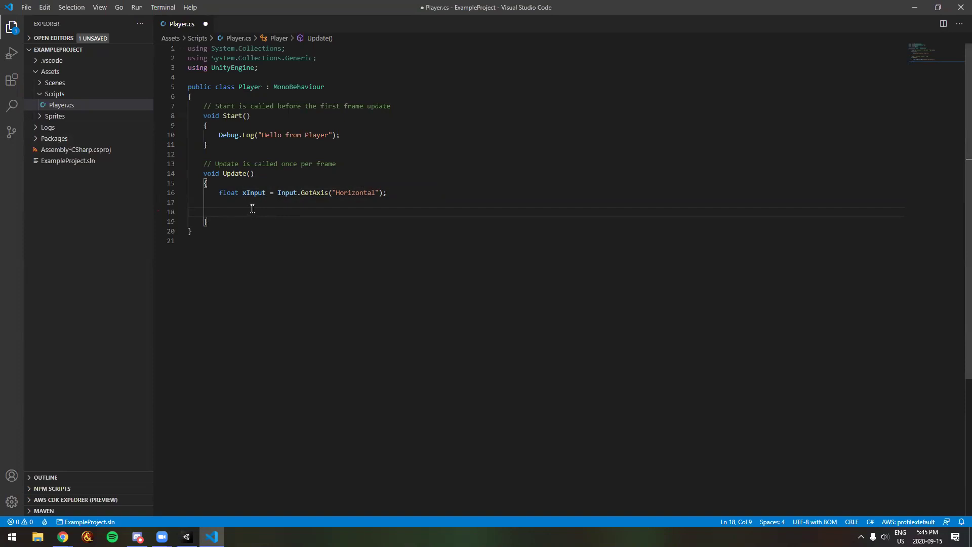
drag(192, 192, 412, 190)
click(412, 191)
key(shift+Home)
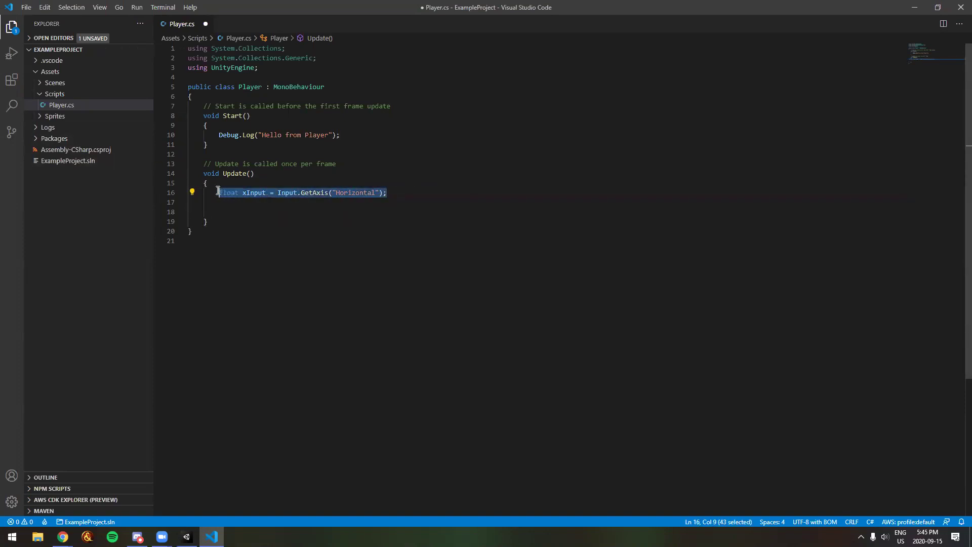
click(435, 193)
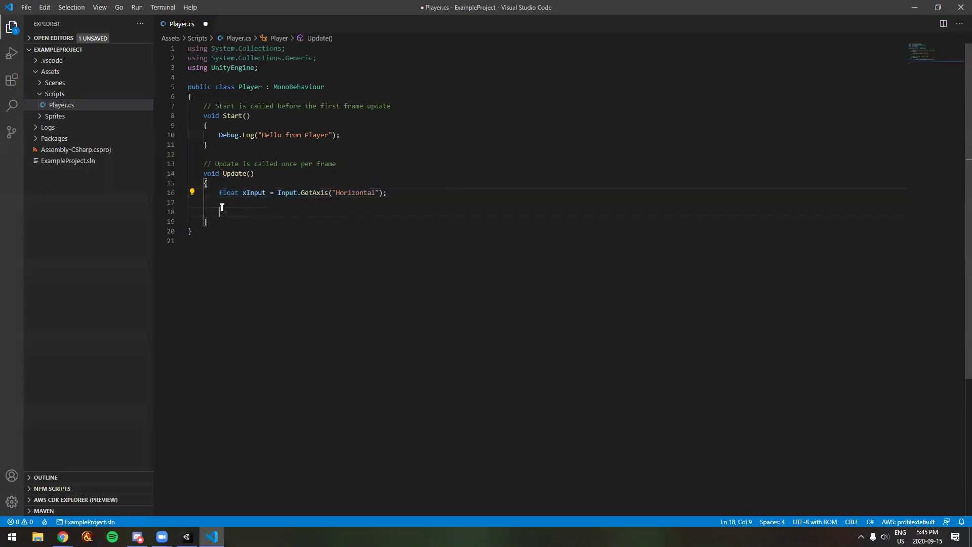
drag(212, 211, 157, 192)
click(258, 210)
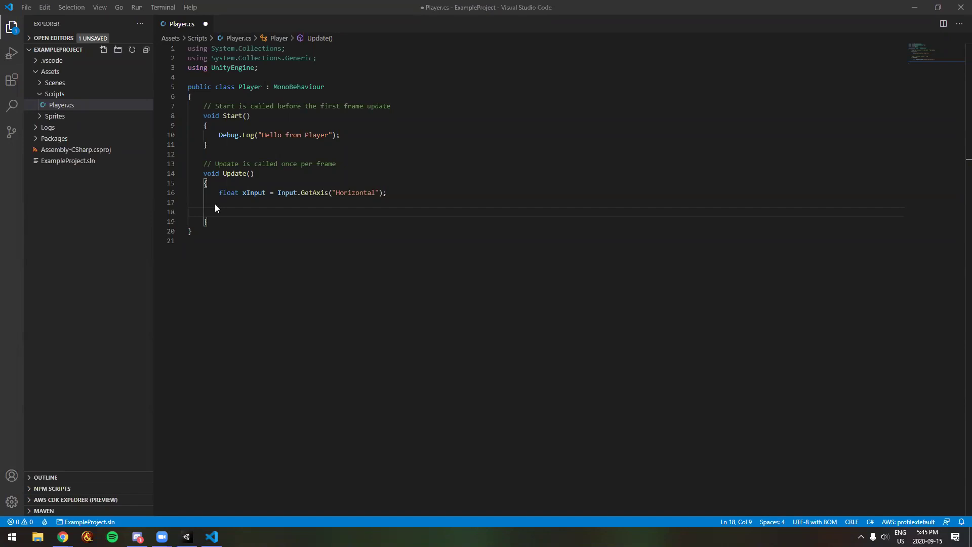
key(alt+Tab)
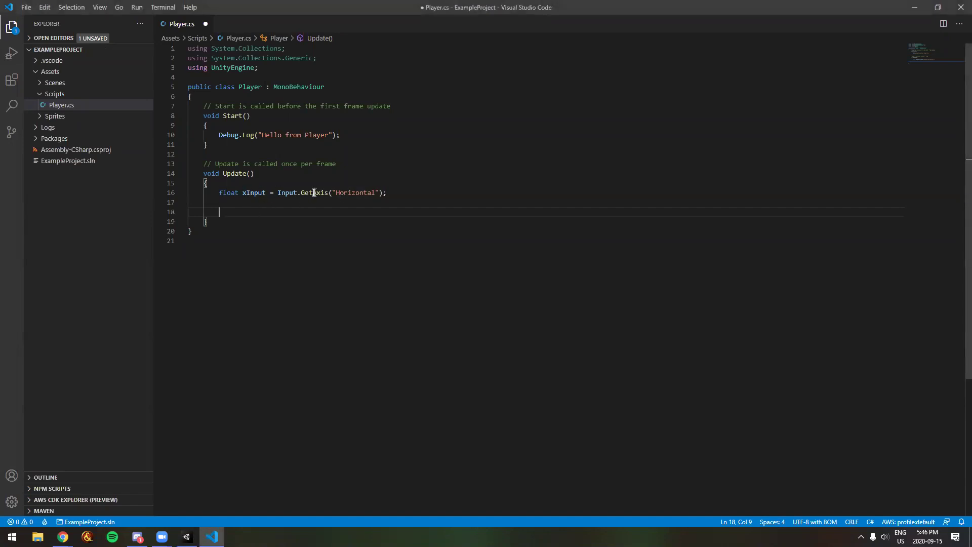
- Begin a new statement with Input directly below the xInput declaration, trying getkey as its member and removing that part
click(259, 203)
text(Inpu)
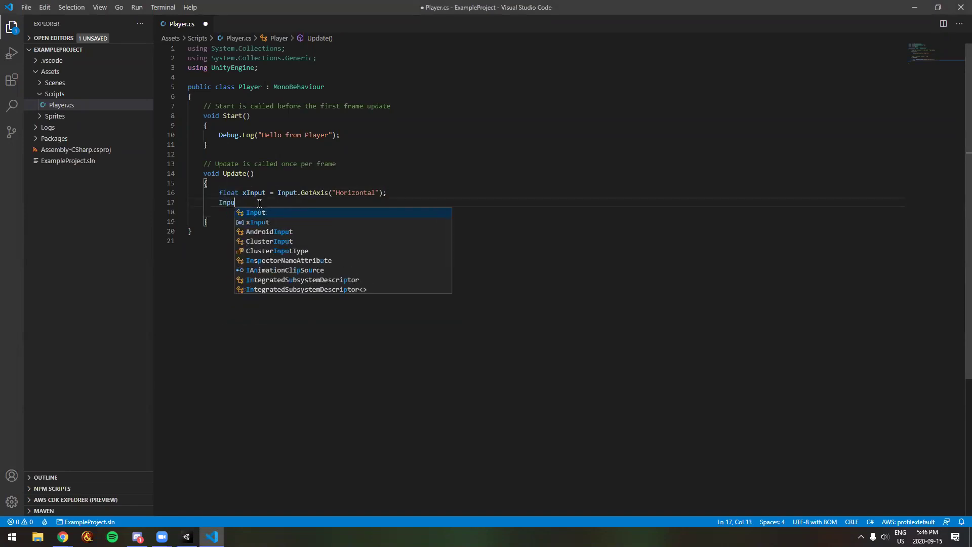
text(t.getkey)
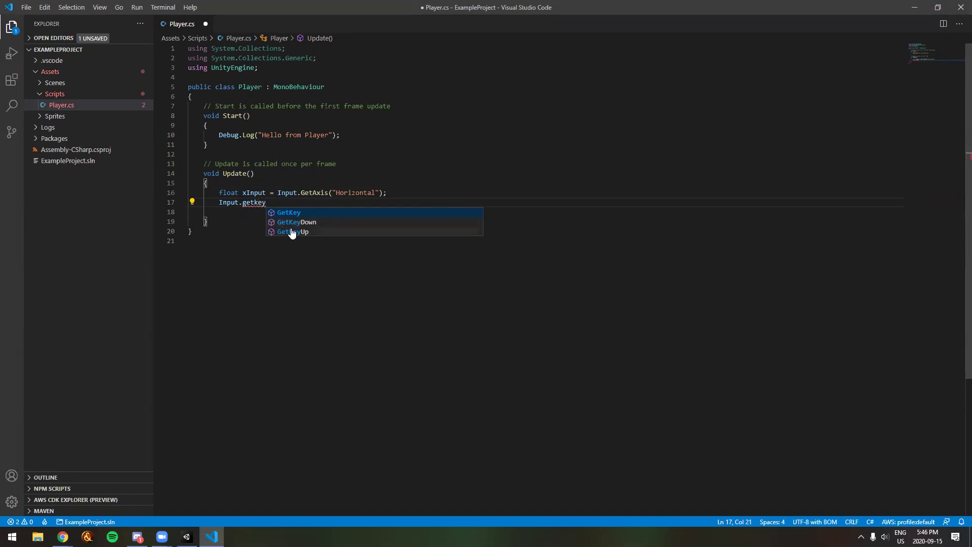
key(BackSpace)
key(BackSpace)
key(BackSpace)
key(BackSpace)
key(BackSpace)
key(BackSpace)
key(BackSpace)
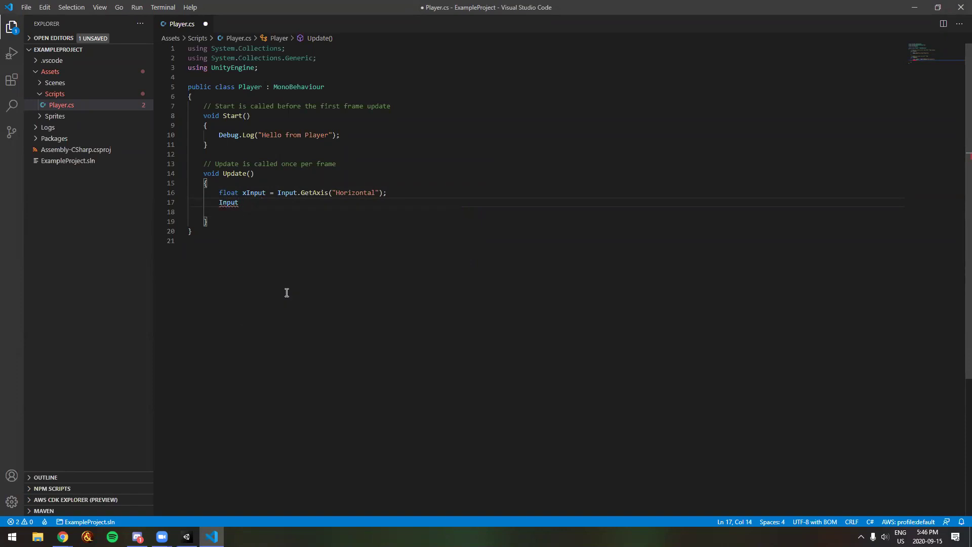
- Extend the statement to Input.GetKey() using the member suggestions and compare the method's KeyCode and string overloads
text(.)
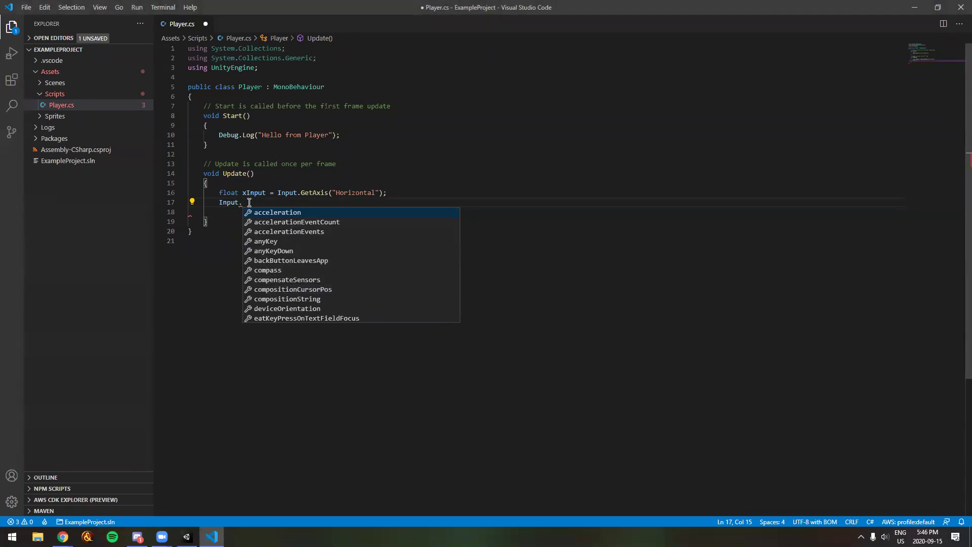
key(Escape)
key(ctrl+space)
drag(457, 228, 458, 265)
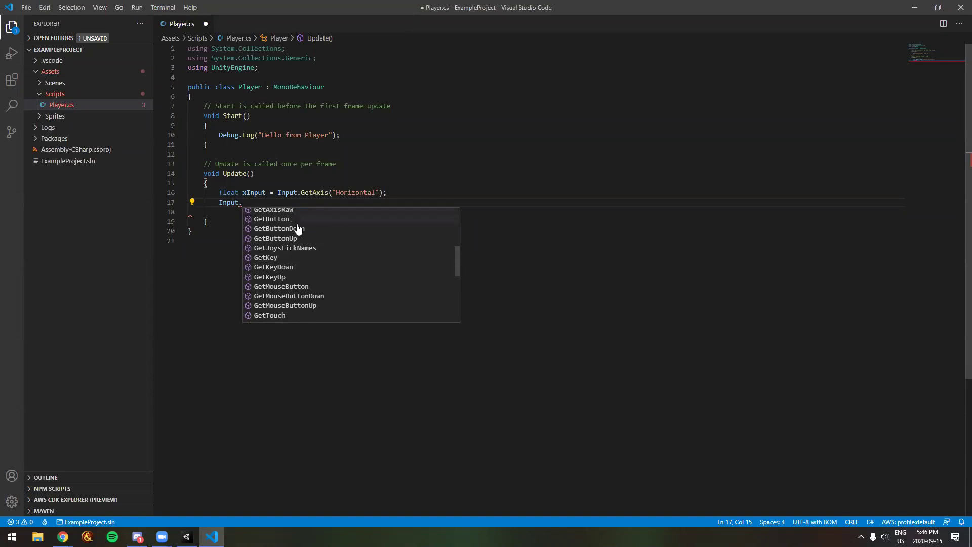
click(286, 259)
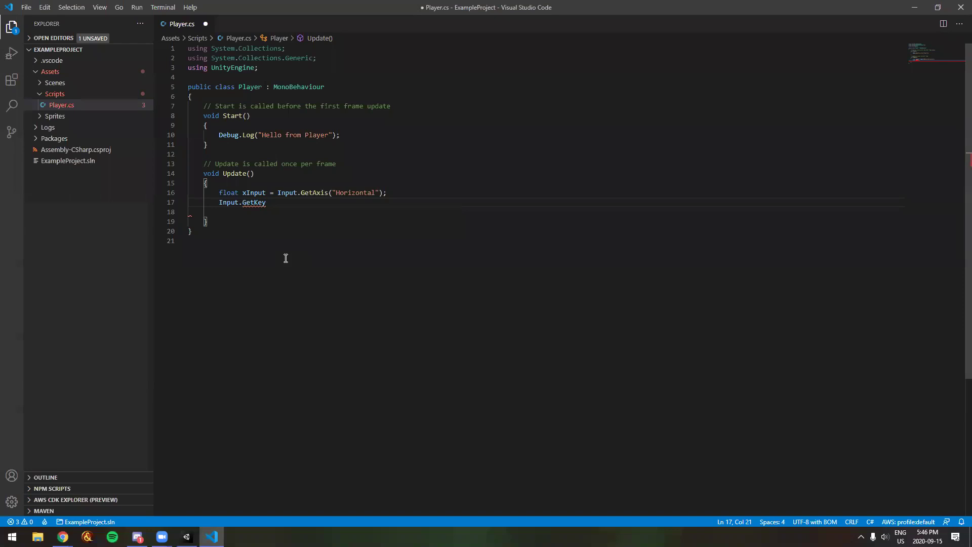
text(()
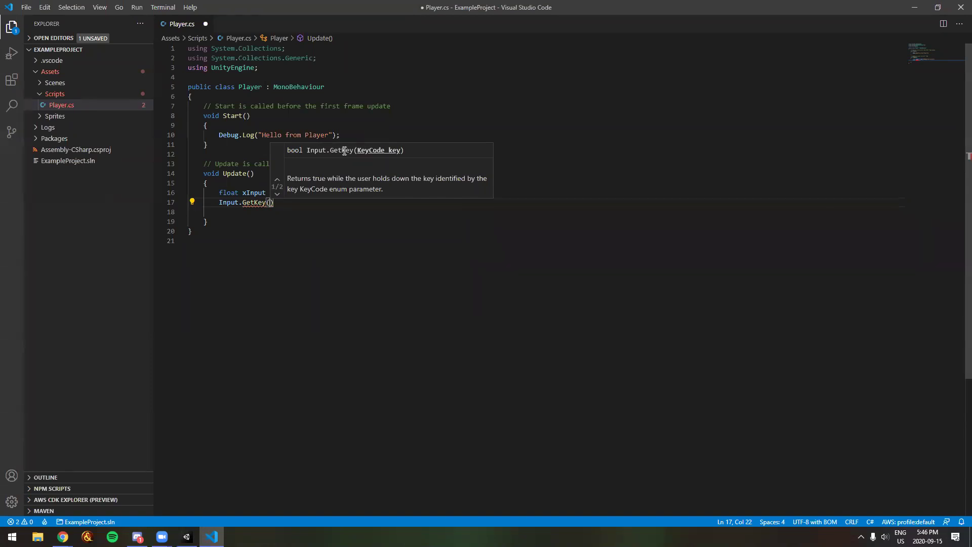
click(277, 194)
click(277, 180)
click(277, 194)
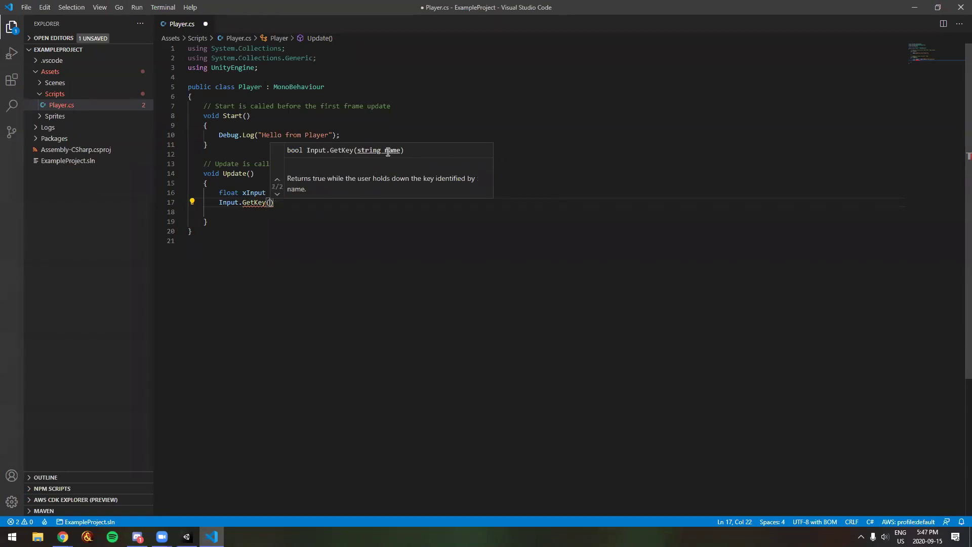
click(277, 180)
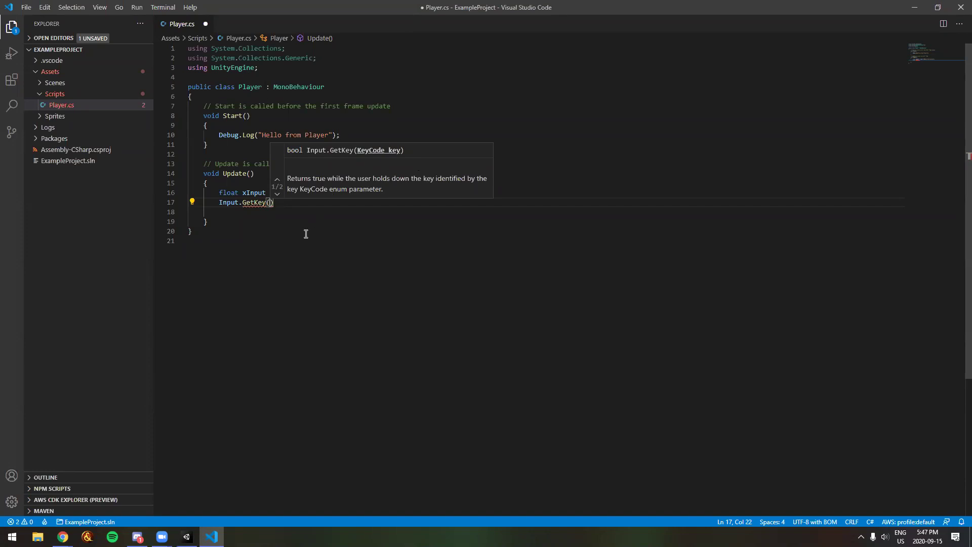
- Look at the installed C# extension's details page and return to the Player.cs script
click(11, 80)
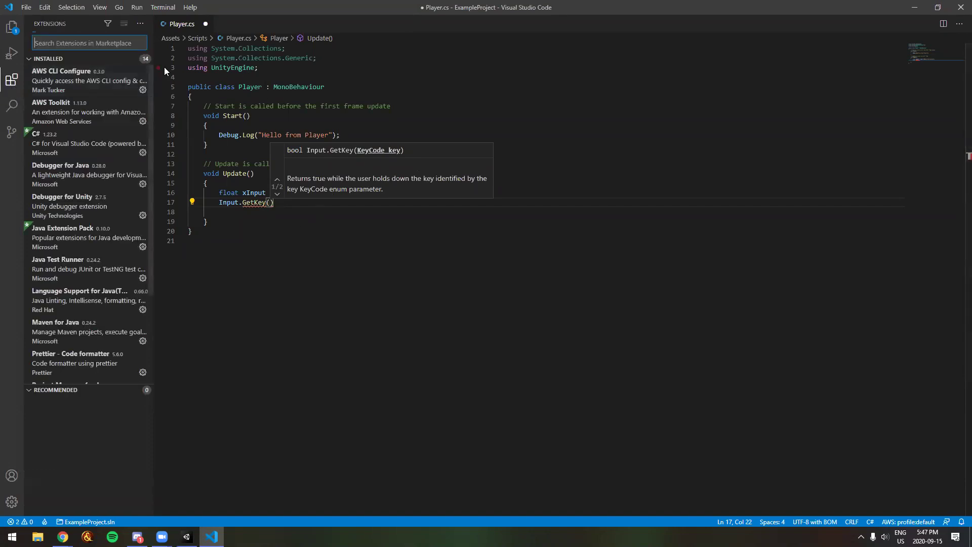
click(66, 145)
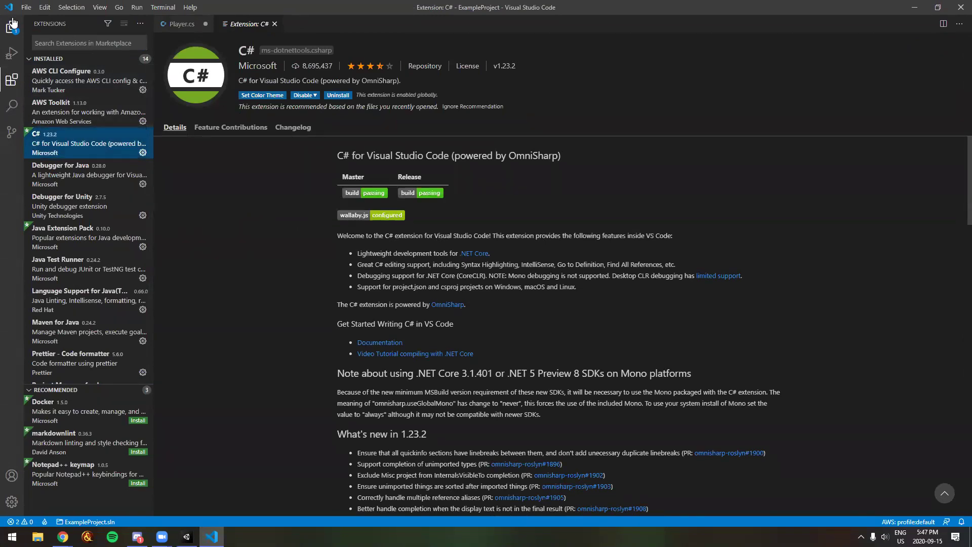
click(78, 44)
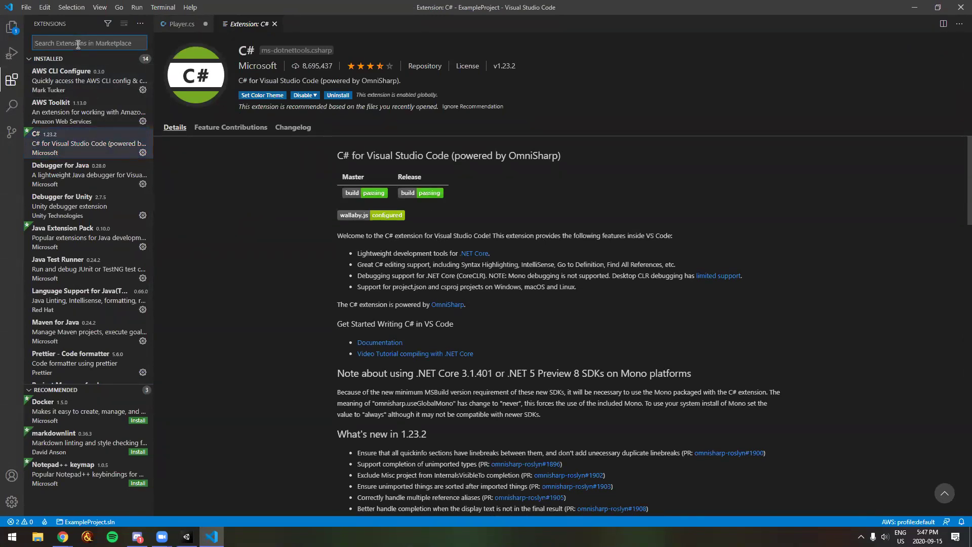
click(217, 158)
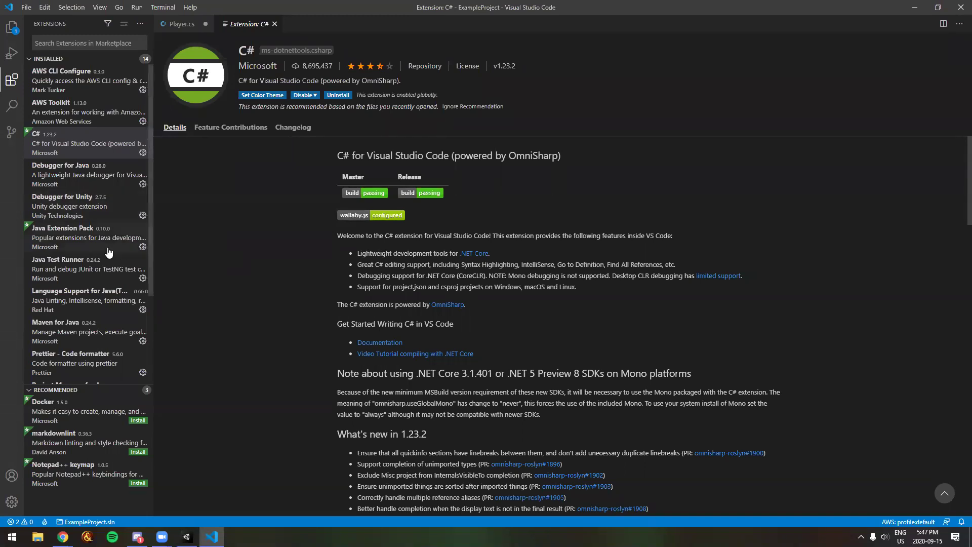
key(ctrl+shift+e)
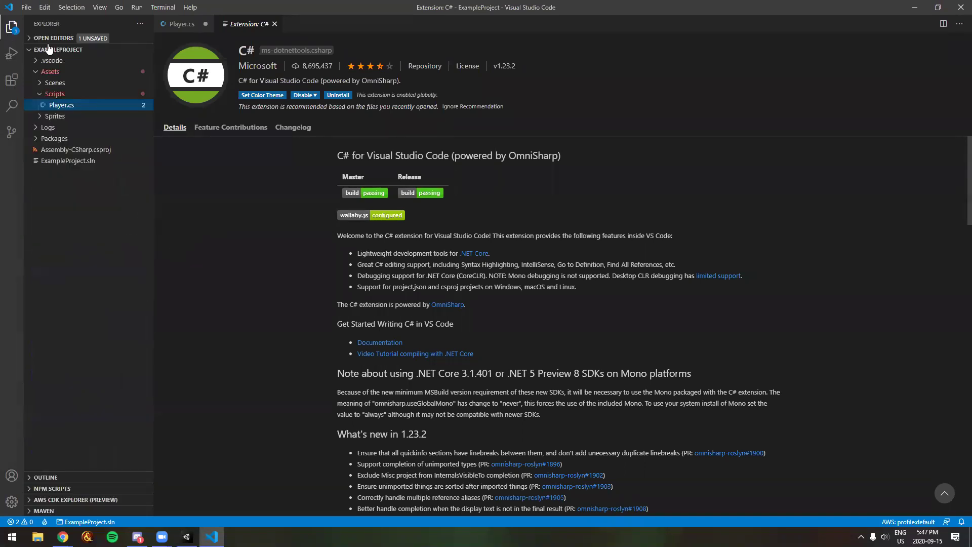
click(176, 25)
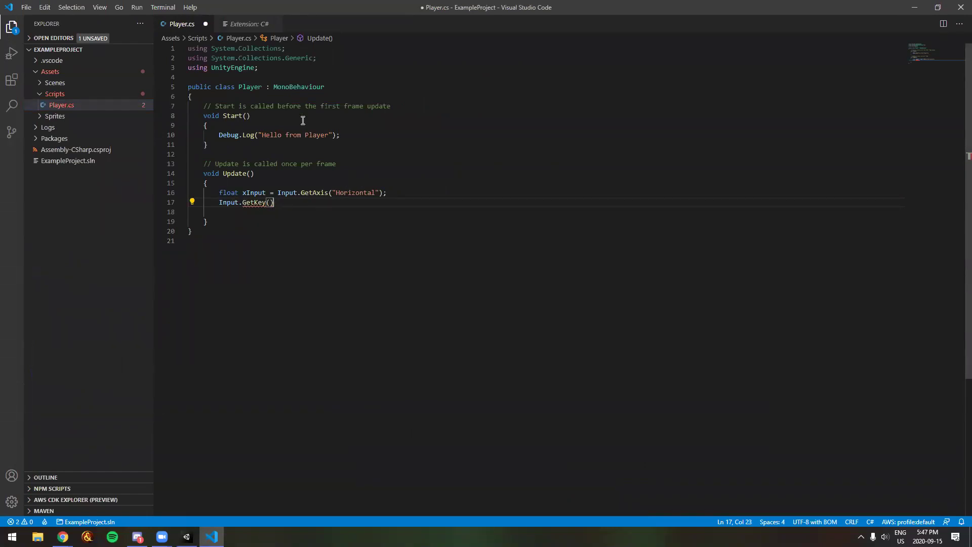
- Examine the System.Collections, System.Collections.Generic and UnityEngine using directives at the start of Player.cs
drag(316, 57, 179, 45)
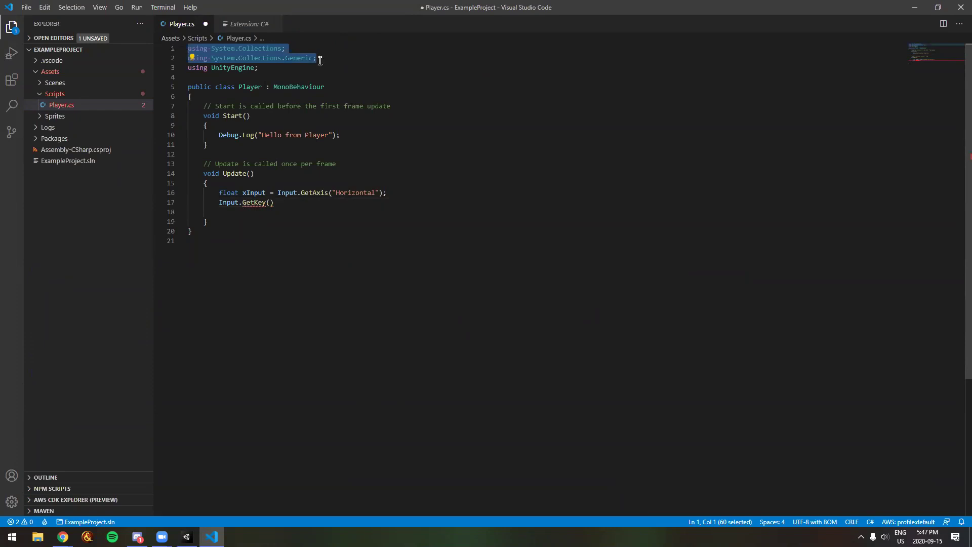
click(282, 67)
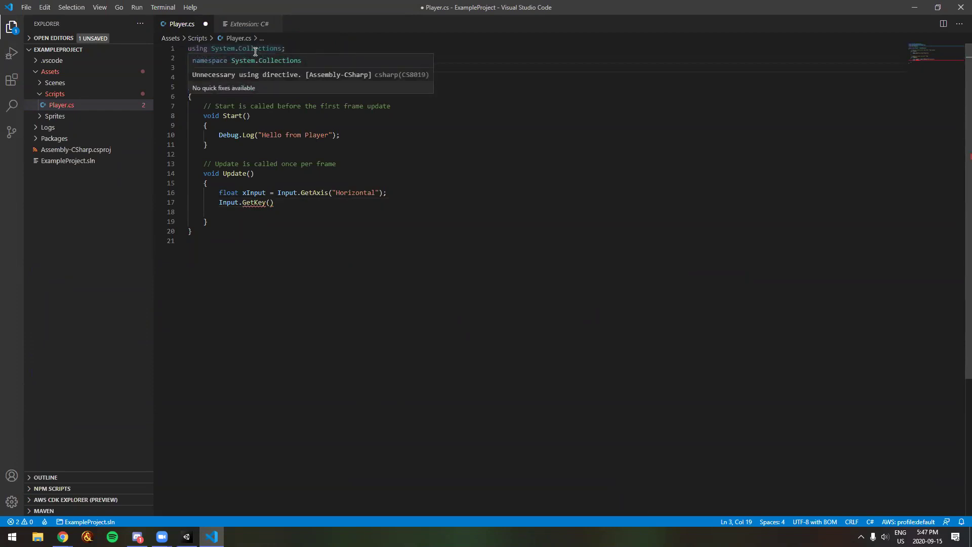
click(347, 54)
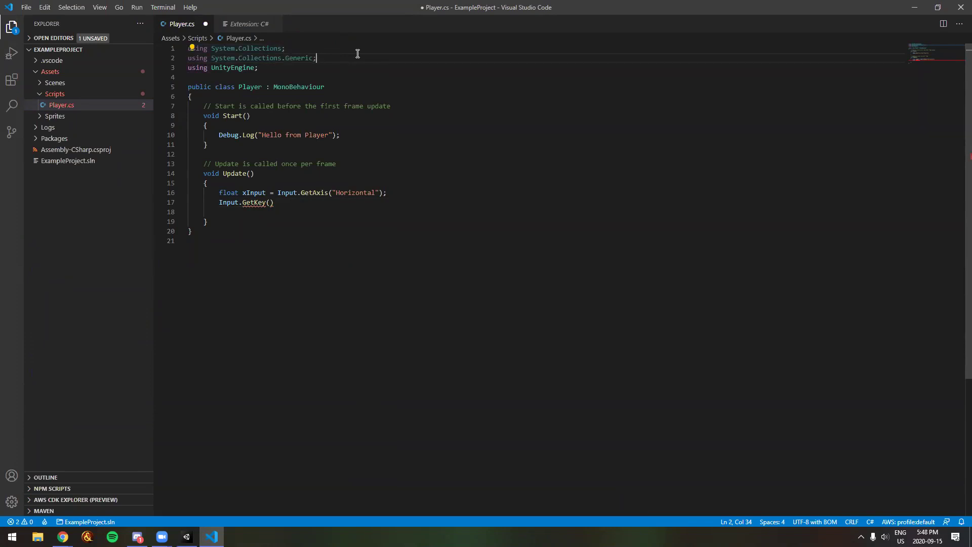
click(273, 68)
mouse_move(275, 60)
drag(352, 60, 217, 38)
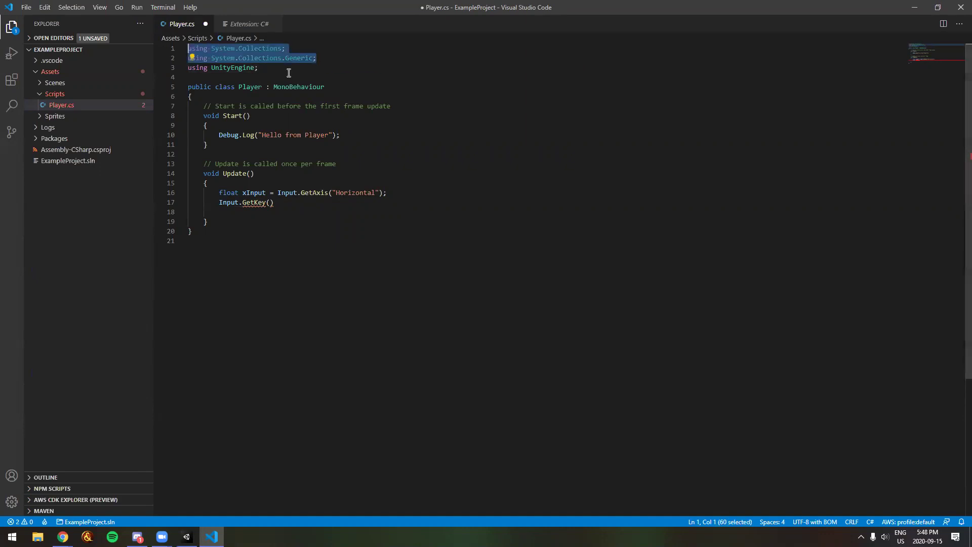
click(342, 78)
drag(342, 78, 204, 59)
click(305, 74)
click(305, 69)
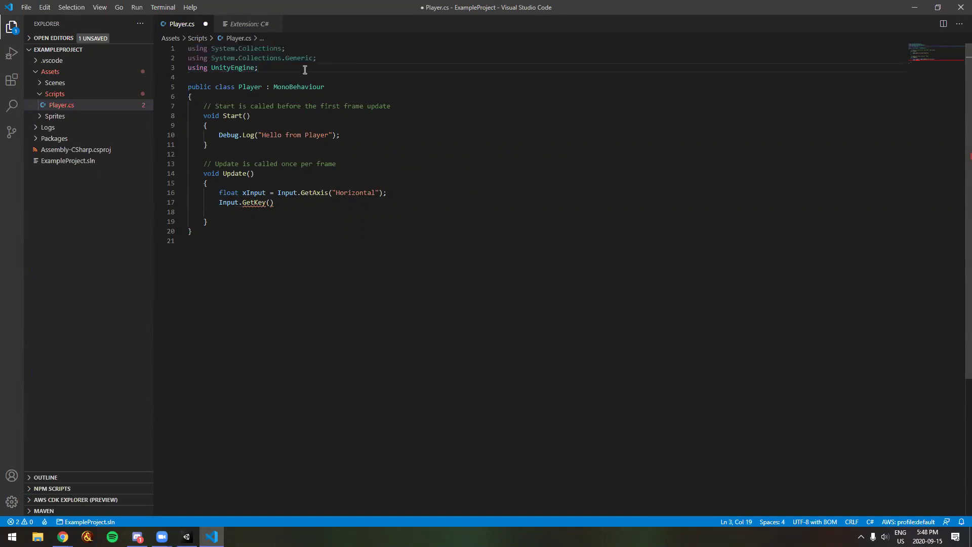
- Pass KeyCode.A to the Input.GetKey call and end the statement with a semicolon
click(357, 202)
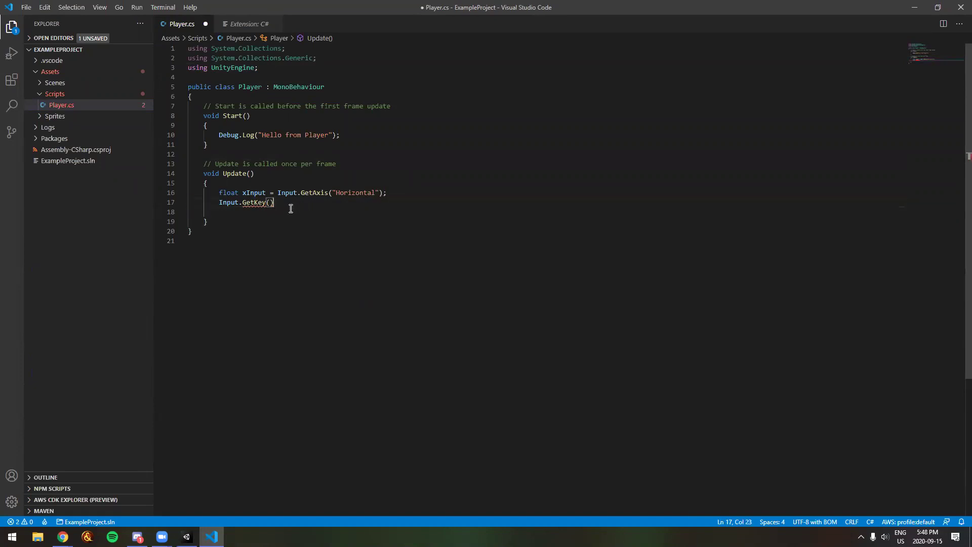
click(314, 193)
click(270, 202)
text(KeyCode)
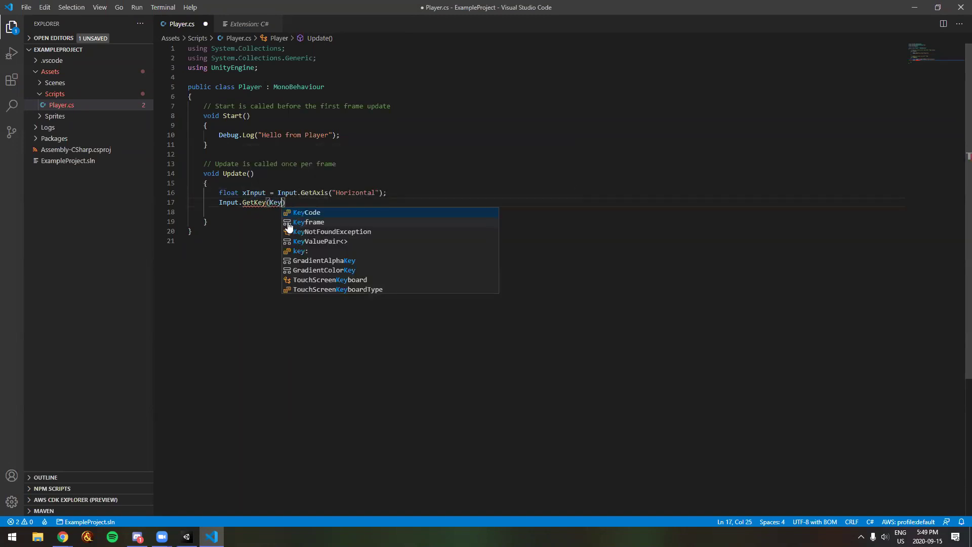
text(.A)
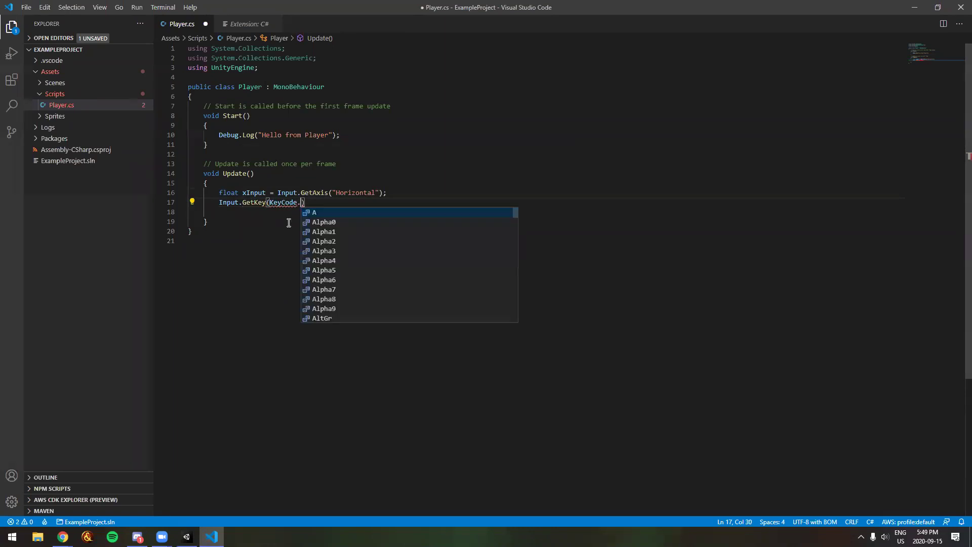
click(341, 201)
text(;)
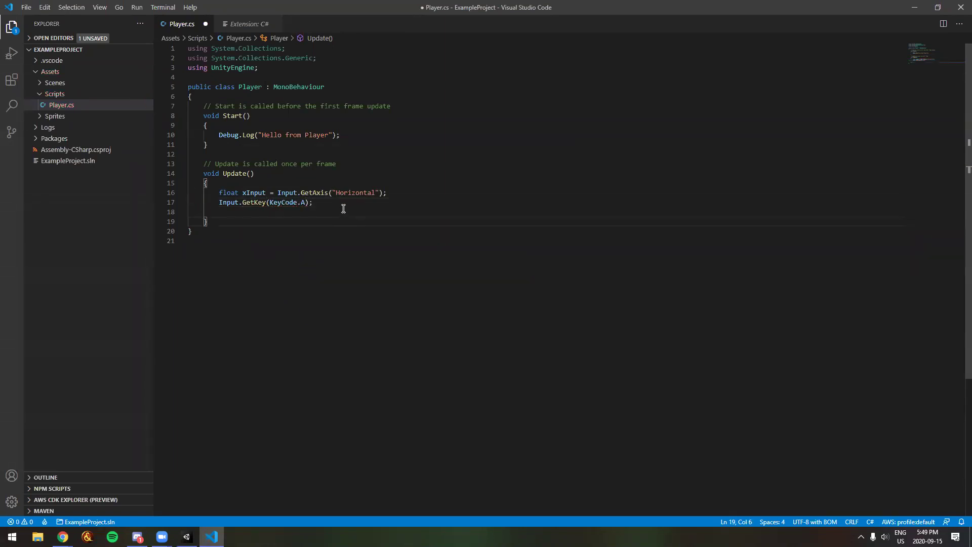
- Save Player.cs and inspect the definition of KeyCode.A in the Input.GetKey line of Update
key(ctrl+s)
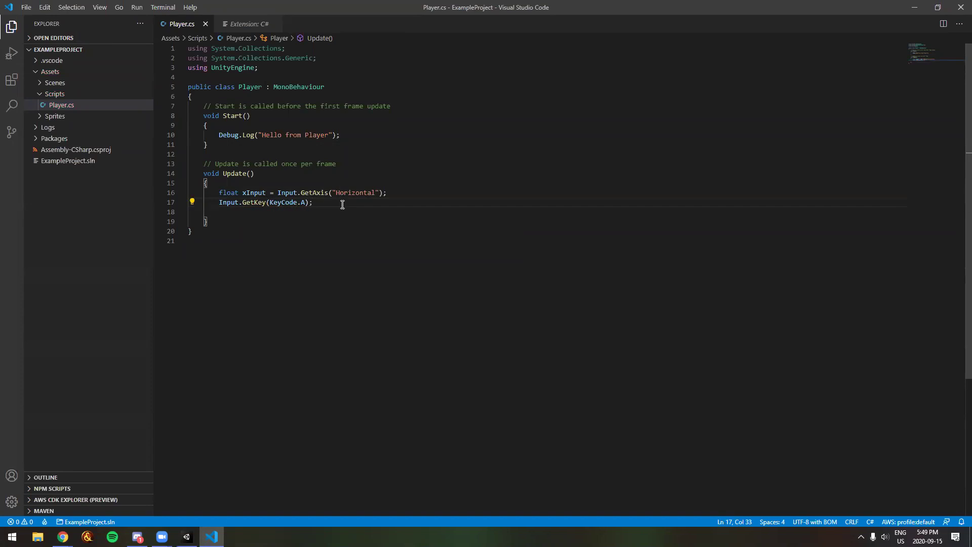
mouse_move(306, 203)
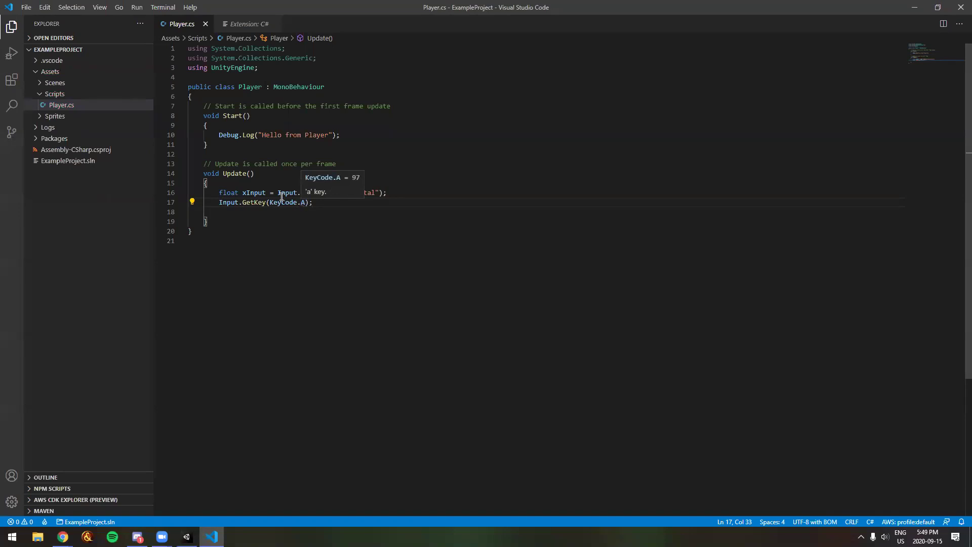
drag(218, 202, 313, 202)
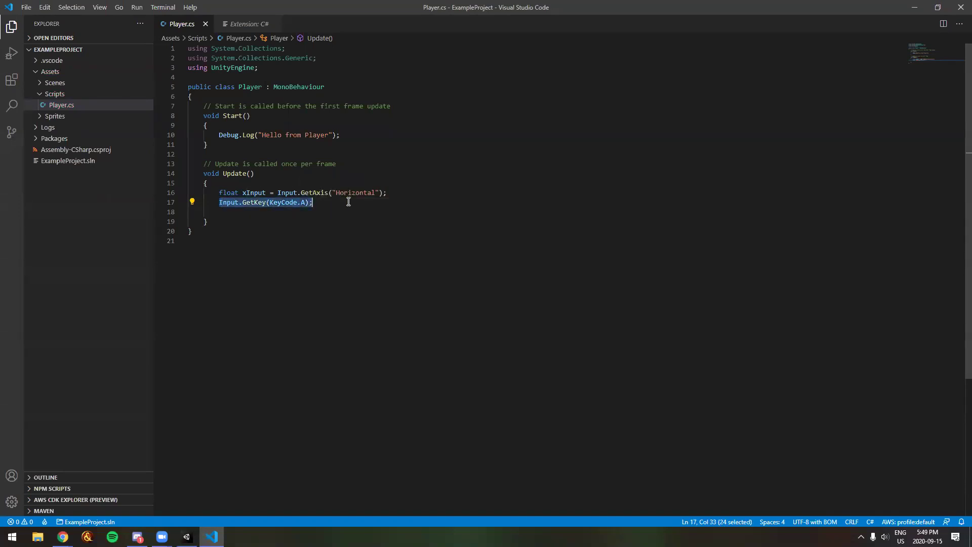
click(348, 202)
drag(273, 192, 219, 204)
shift+click(386, 194)
click(380, 196)
- Wrap the Input.GetKey(KeyCode.A) call in an if statement with an empty braced body
click(218, 202)
text(if ()
click(357, 203)
key(BackSpace)
text())
key(Return)
text({)
key(Return)
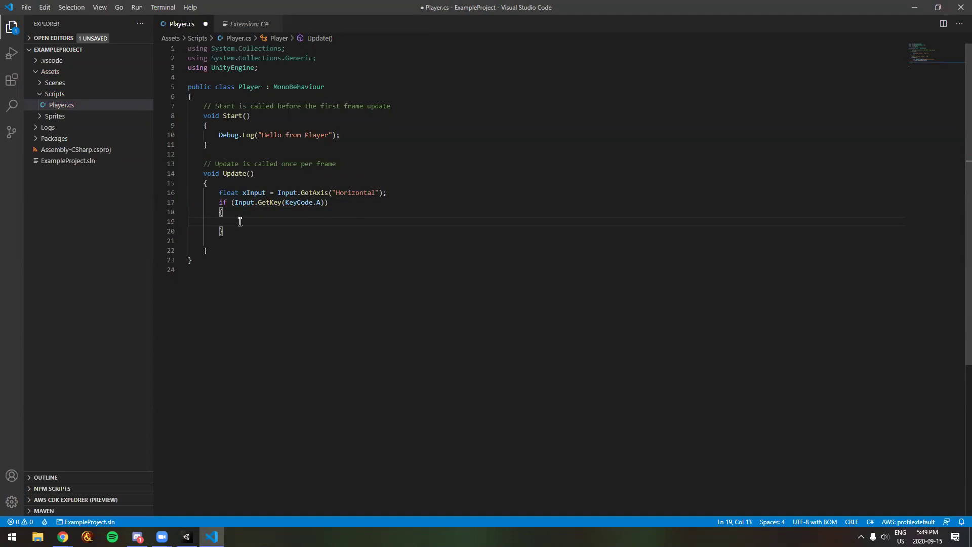
- Change the key checked in the if condition to KeyCode.W and save the script
click(320, 203)
key(BackSpace)
text(W)
click(297, 221)
key(ctrl+s)
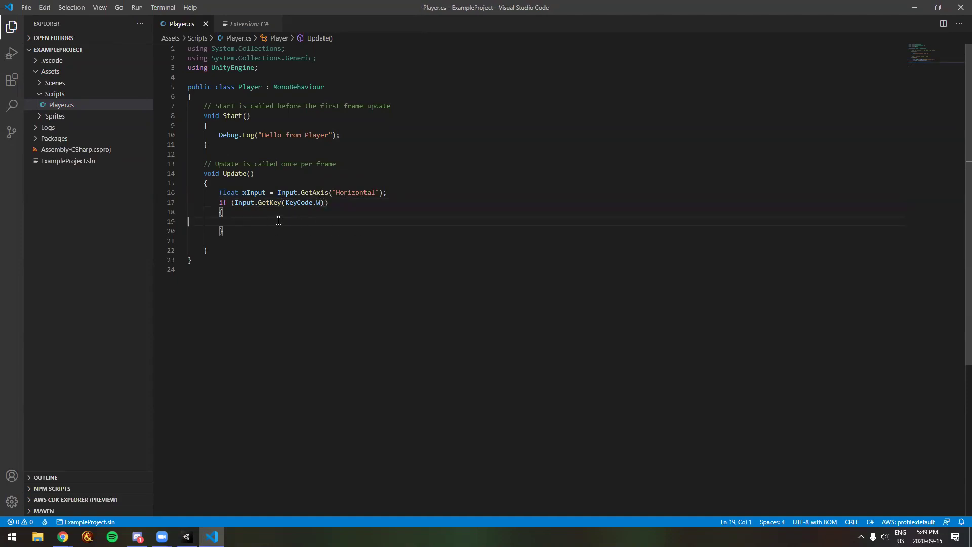
- Delete the whole Input.GetKey if block below the xInput declaration in Update
drag(290, 230, 410, 193)
key(BackSpace)
key(Down)
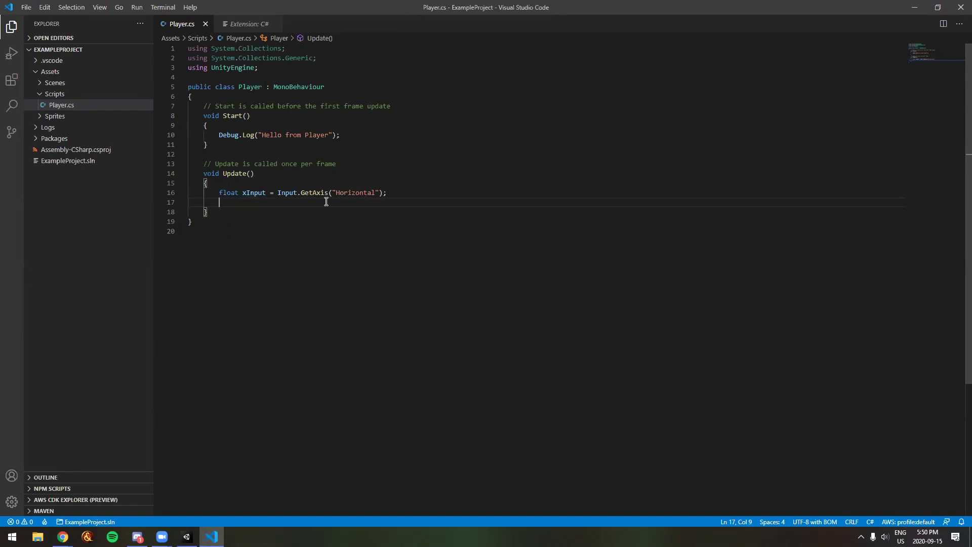
- Begin a transform.position statement in Update, with a blank line separating it from the xInput declaration
text(transform)
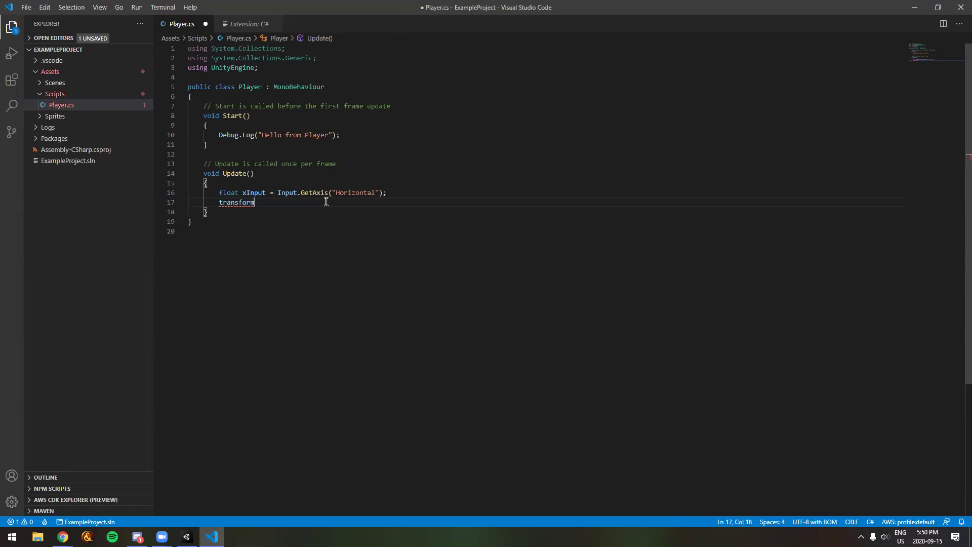
mouse_move(243, 202)
text(.pos)
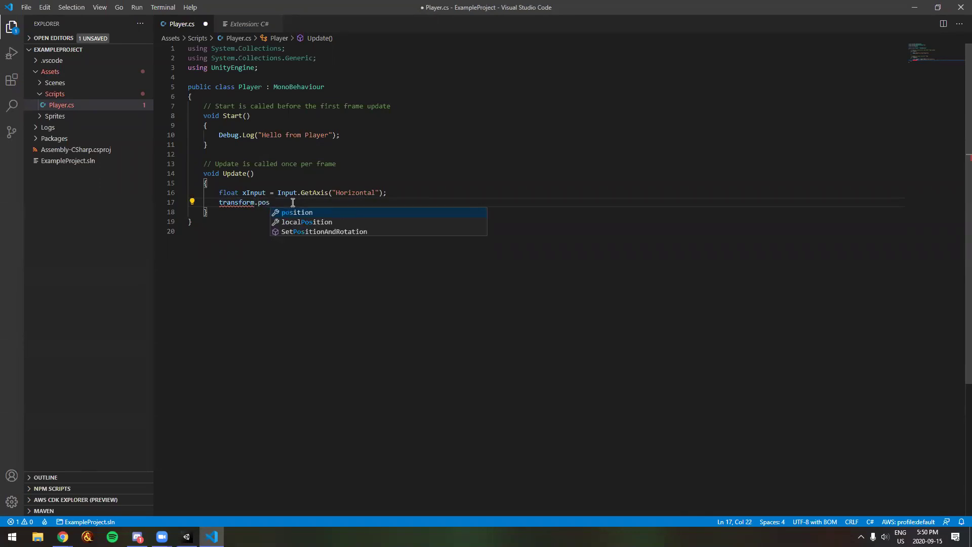
key(Tab)
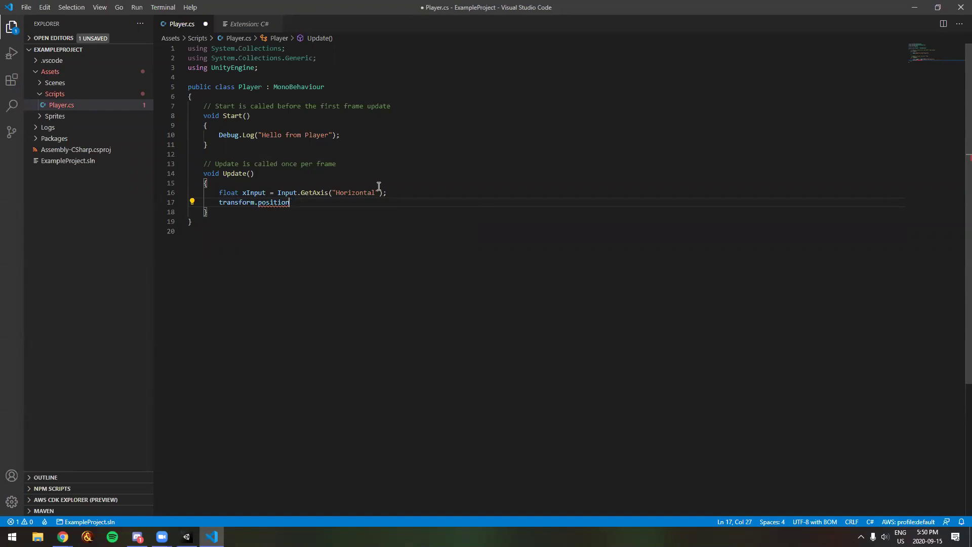
key(Home)
key(Return)
key(End)
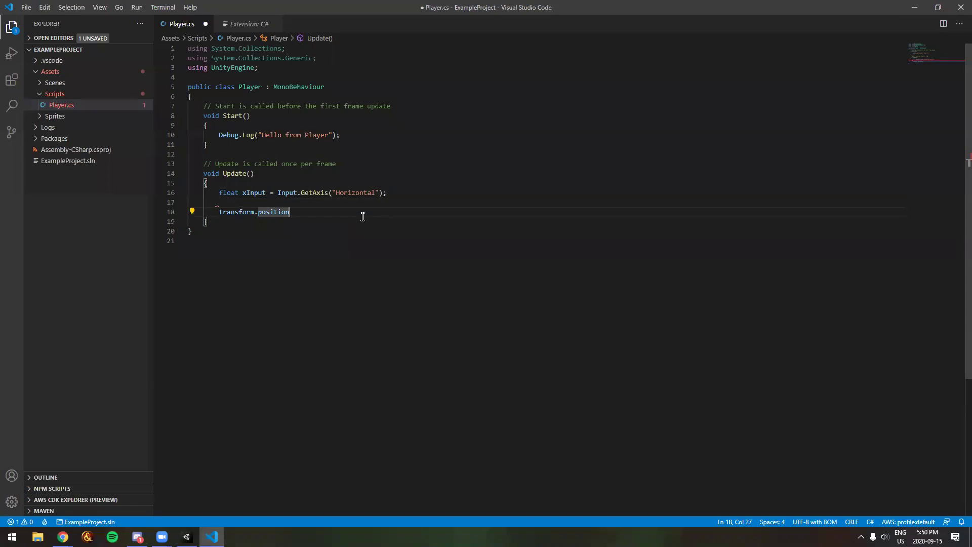
- Try assigning 5 directly to transform.position.x in Update
mouse_move(272, 211)
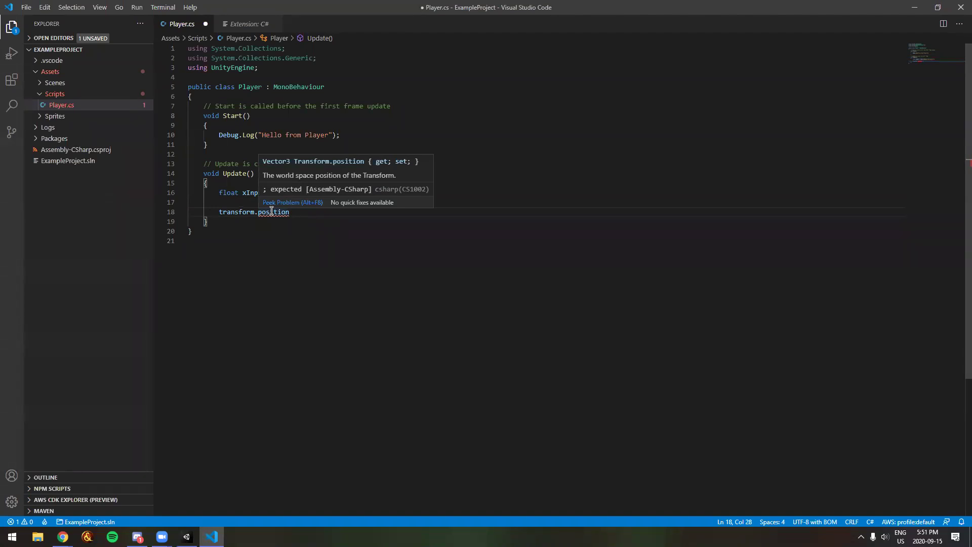
key(BackSpace)
text(.x)
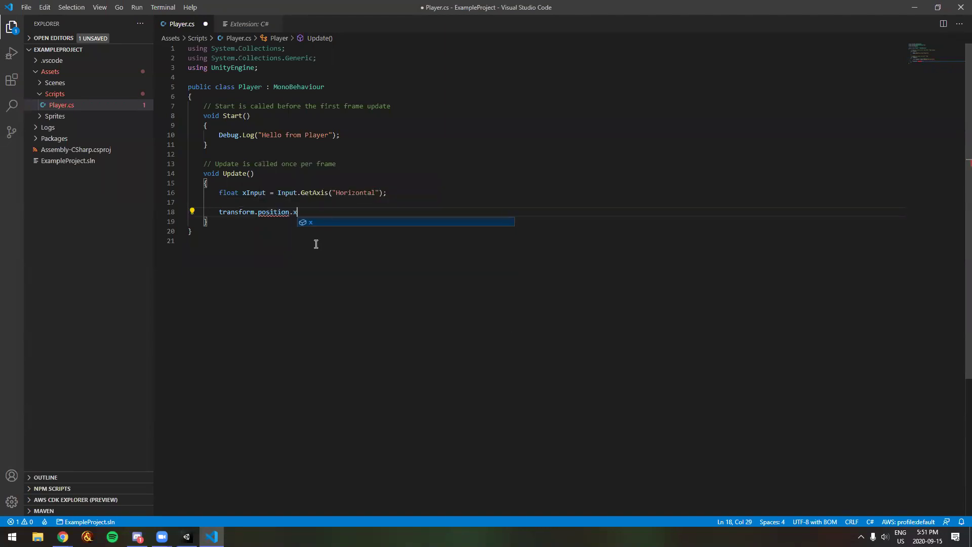
text( =5)
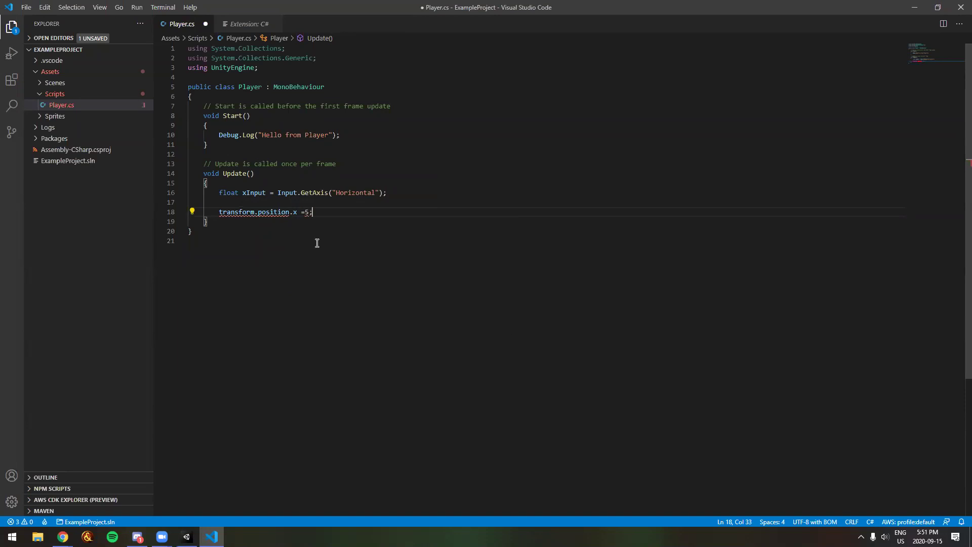
click(307, 237)
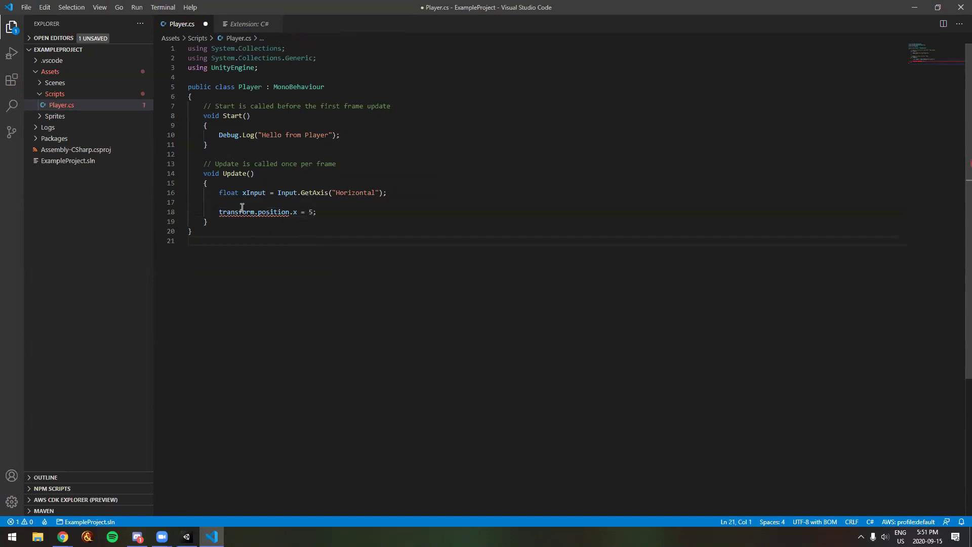
click(293, 228)
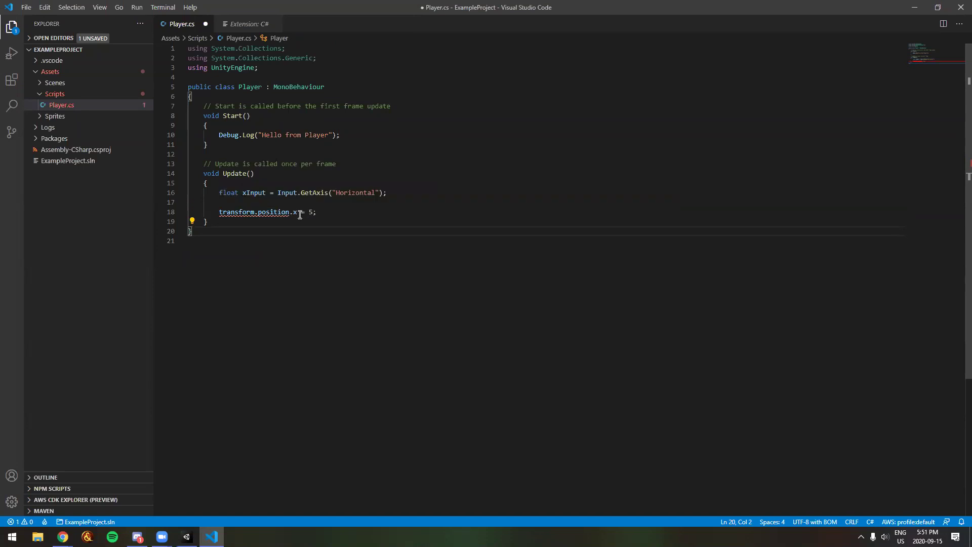
drag(290, 212, 297, 212)
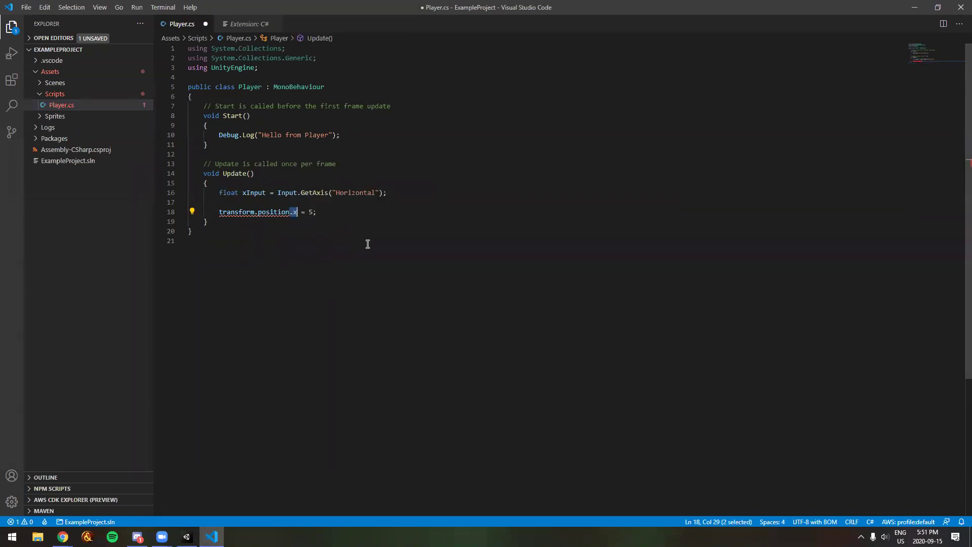
click(327, 210)
- Replace the .x = 5 part so that transform.position is assigned a new Vector3
drag(312, 212, 293, 212)
key(BackSpace)
text(= new Vector3)
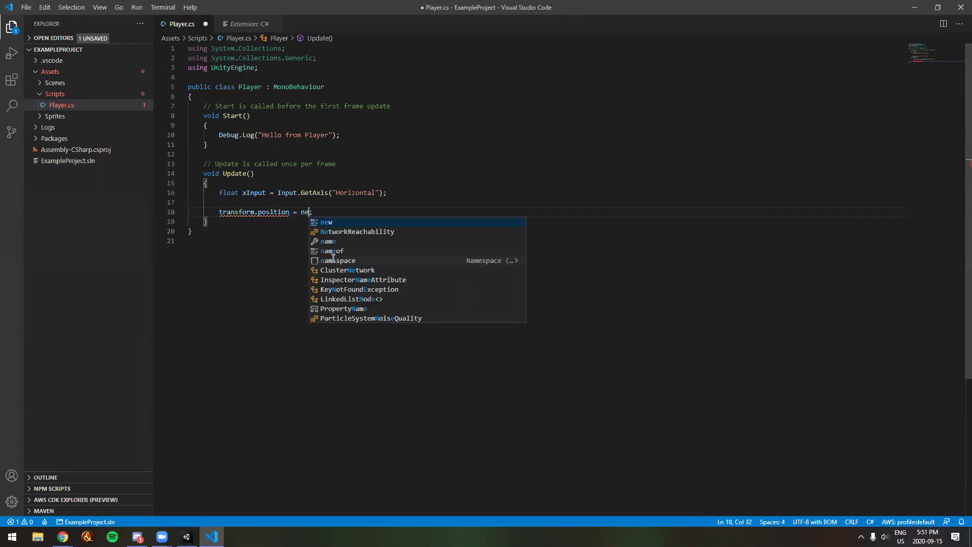
text(())
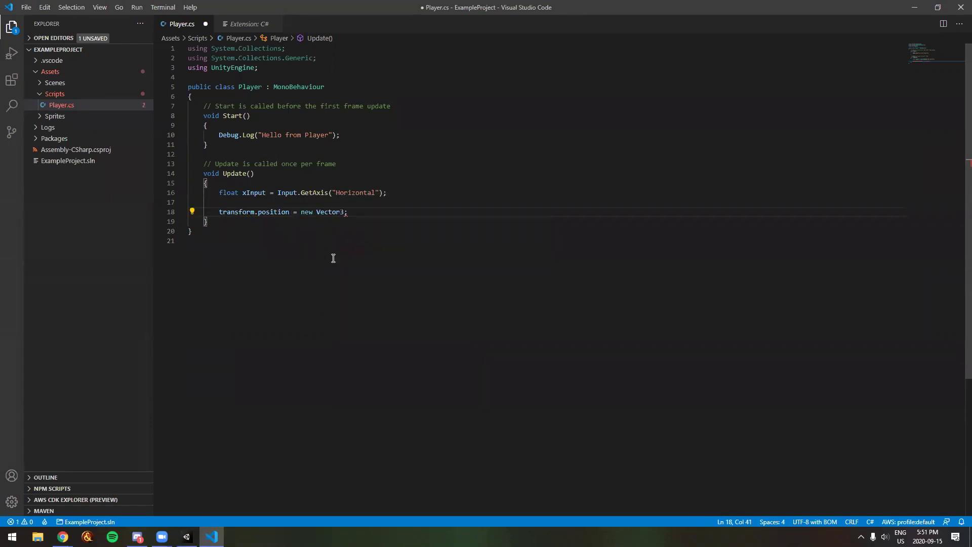
- Change the constructor assigned to transform.position to Vector2()
key(Down)
click(344, 211)
key(BackSpace)
text(2()
click(326, 230)
- Change the constructor assigned to transform.position to Vector3() and save the script
click(344, 212)
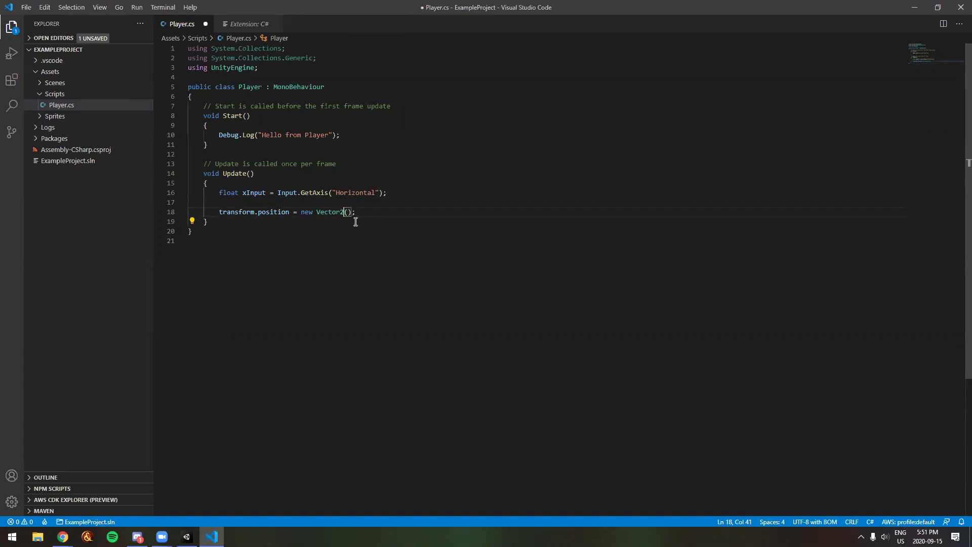
key(BackSpace)
text(3)
click(367, 226)
key(ctrl+s)
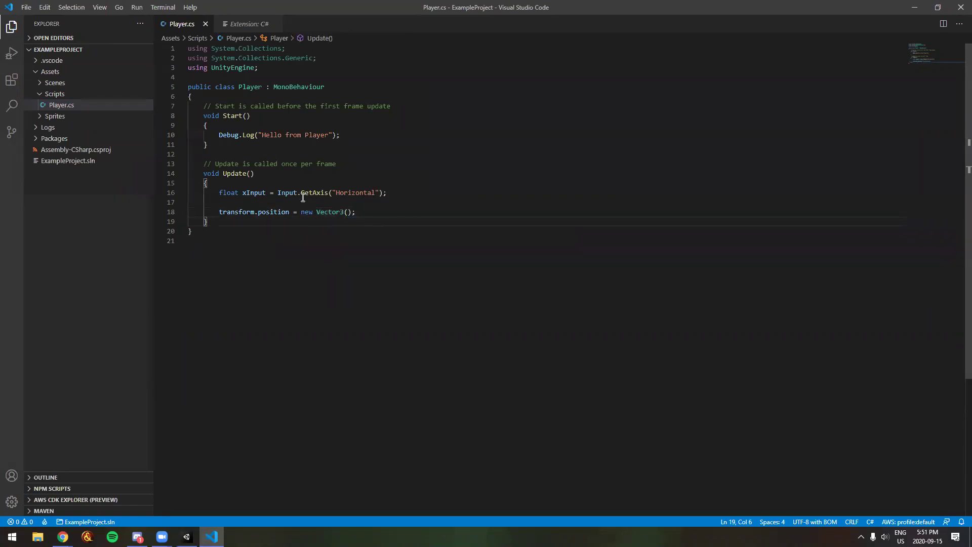
double_click(313, 213)
click(375, 211)
key(Left)
key(Left)
key(Left)
- Add the comment "// Get user input (-1 to 1)" above the xInput declaration and save the script
click(253, 184)
key(Return)
text(//)
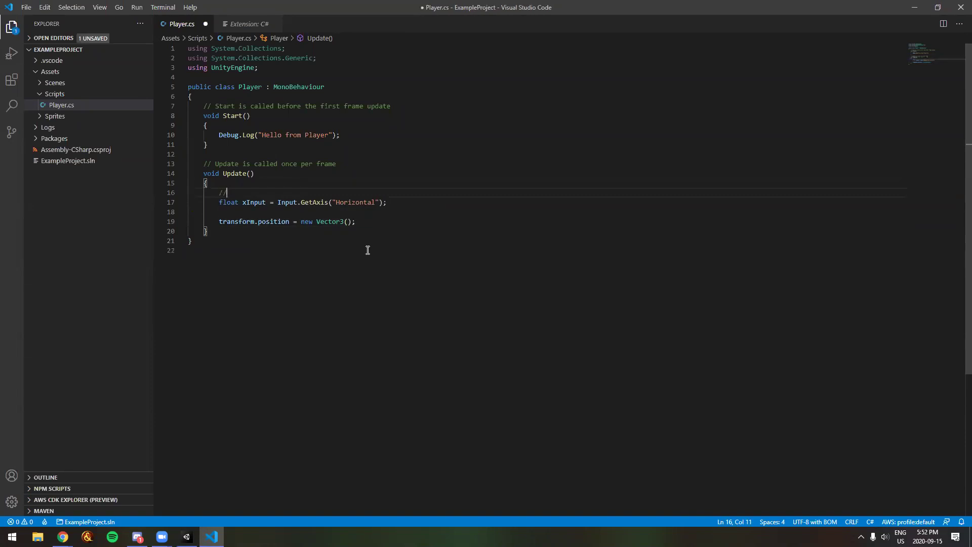
text( Get user input)
key(ctrl+s)
text((-1 to 1)
key(ctrl+s)
- Add the comment "// Change the position on the x axis based on the user input" above the transform.position line and save
click(360, 212)
key(Tab)
key(Tab)
key(Return)
text(// )
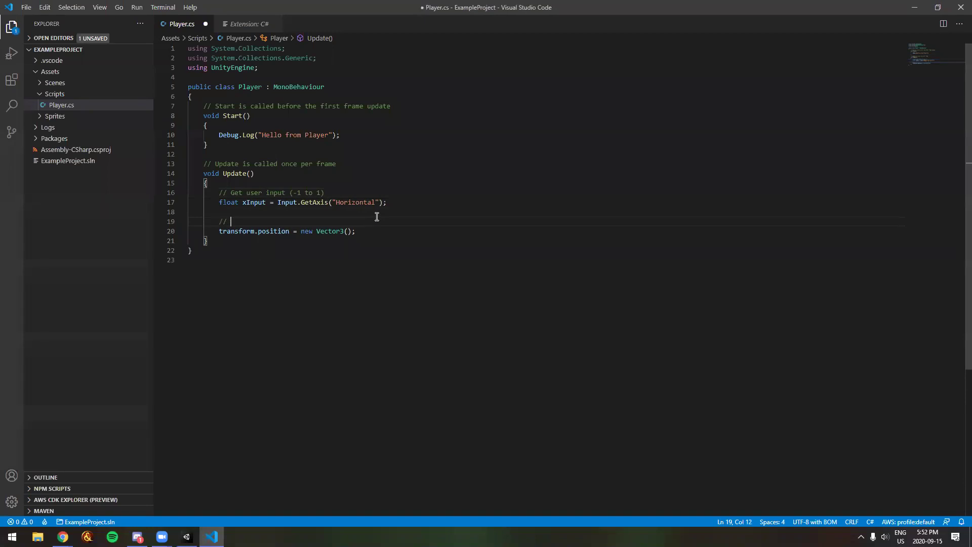
text(Change the )
text(position)
text( on the x axis )
text(by an amount)
key(ctrl+BackSpace)
key(ctrl+BackSpace)
key(ctrl+BackSpace)
text(based on the user input)
key(ctrl+s)
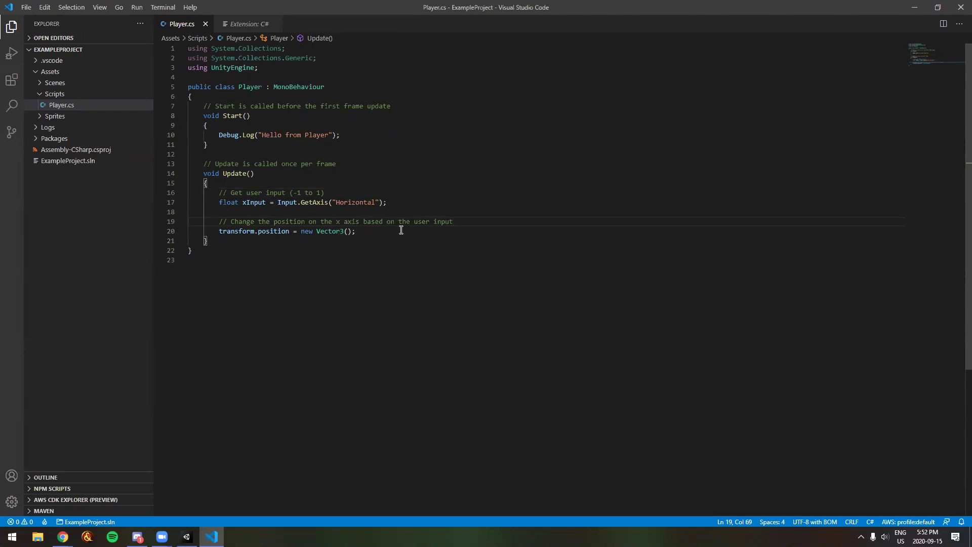
- Switch to Unity to look at the Player's Transform position, and return to Player.cs in Visual Studio Code
drag(218, 230, 289, 230)
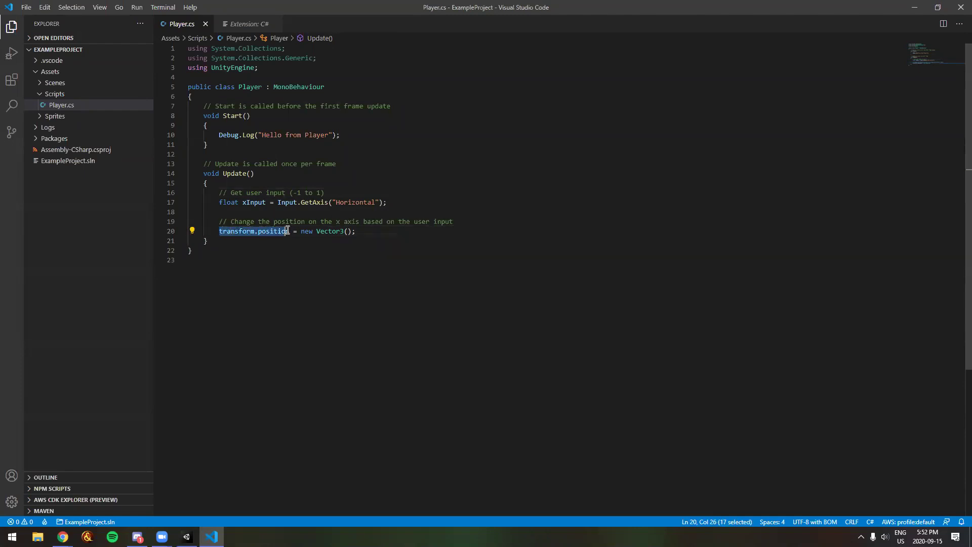
click(187, 536)
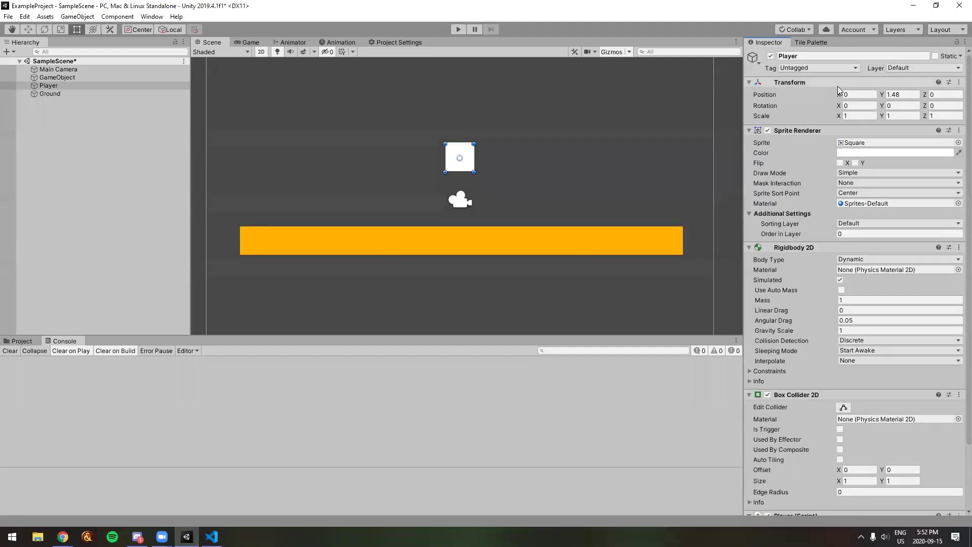
click(211, 536)
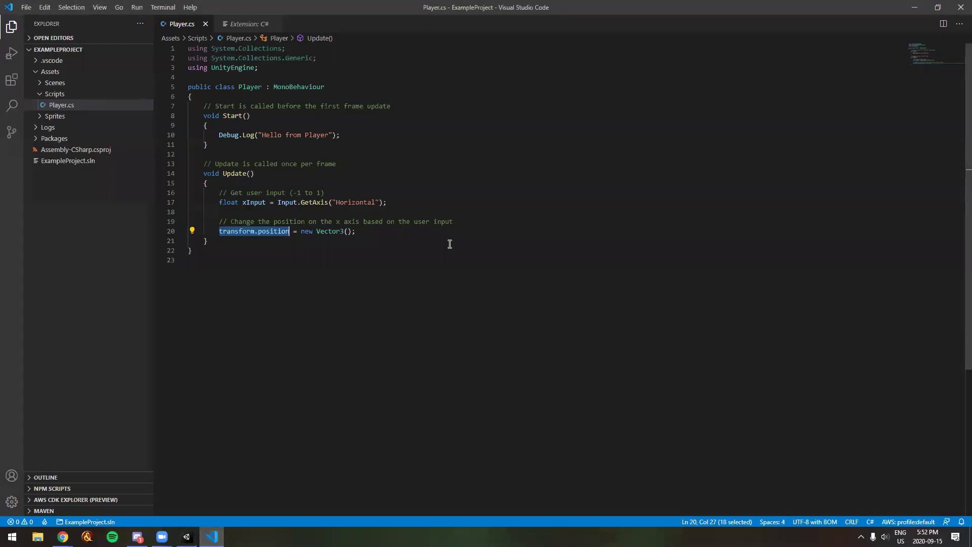
click(386, 231)
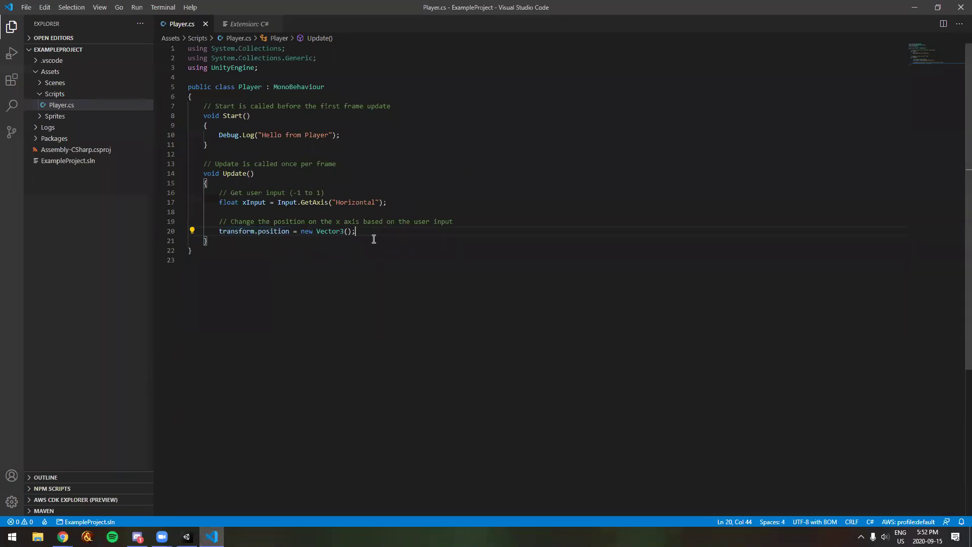
- Pass xInput to the Vector3 constructor and change the transform.position assignment operator to +=
click(350, 231)
text(xin)
key(Tab)
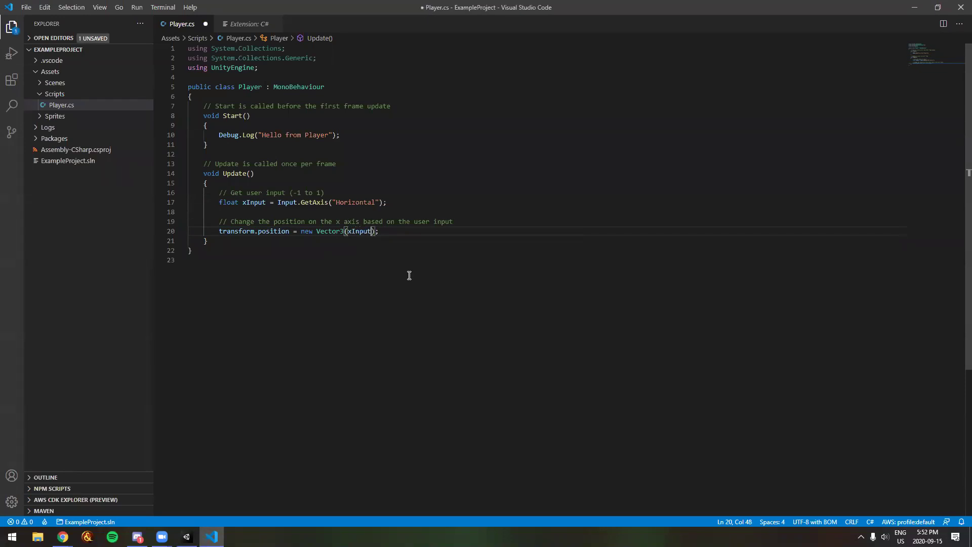
click(300, 231)
key(Left)
text(+)
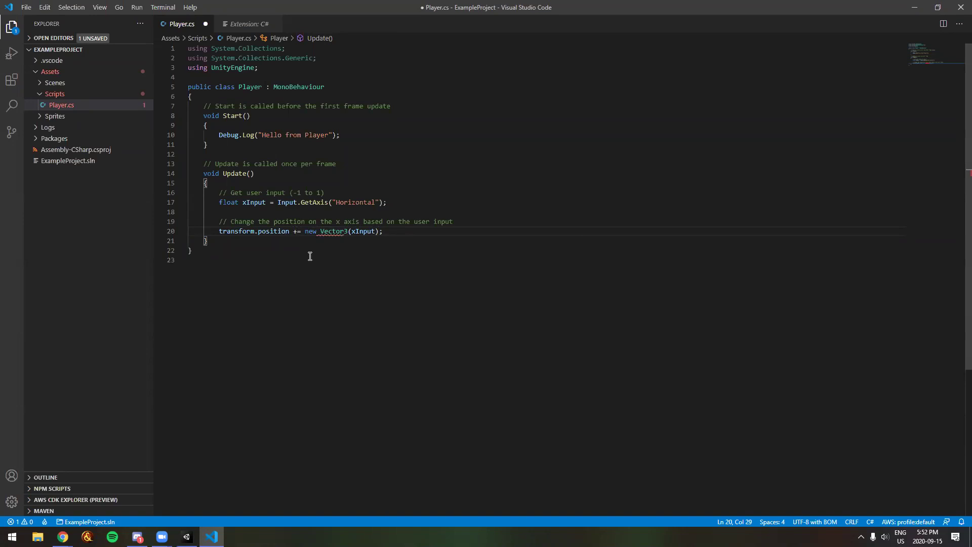
- Add 0 and 0 as the y and z arguments after xInput in the Vector3 constructor and save the script
click(404, 230)
drag(257, 223, 408, 229)
click(408, 229)
key(Left)
key(Left)
text(, 0, 0)
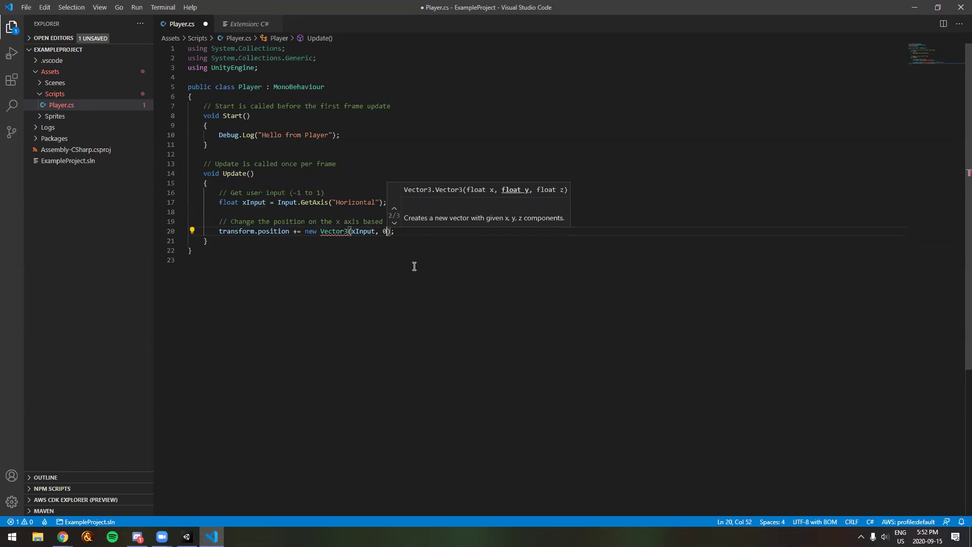
key(End)
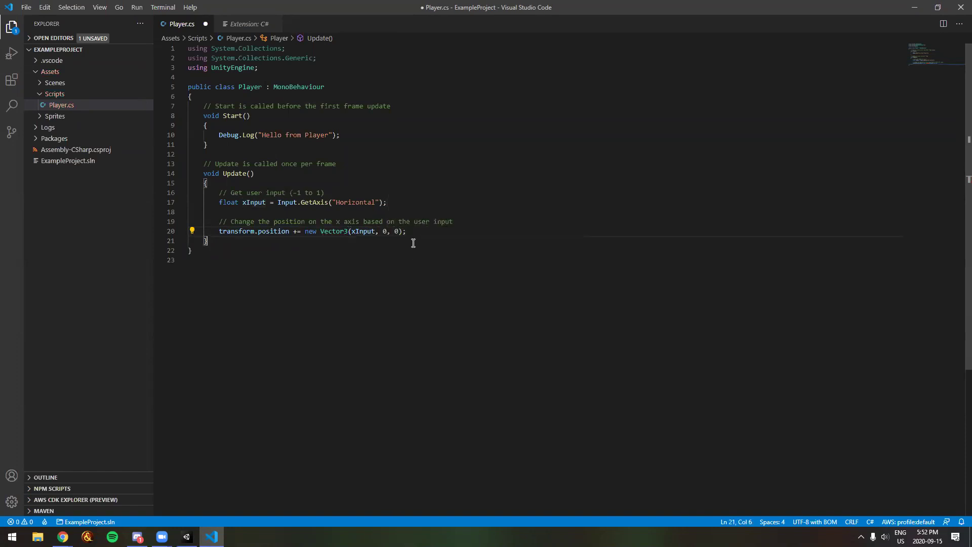
key(ctrl+s)
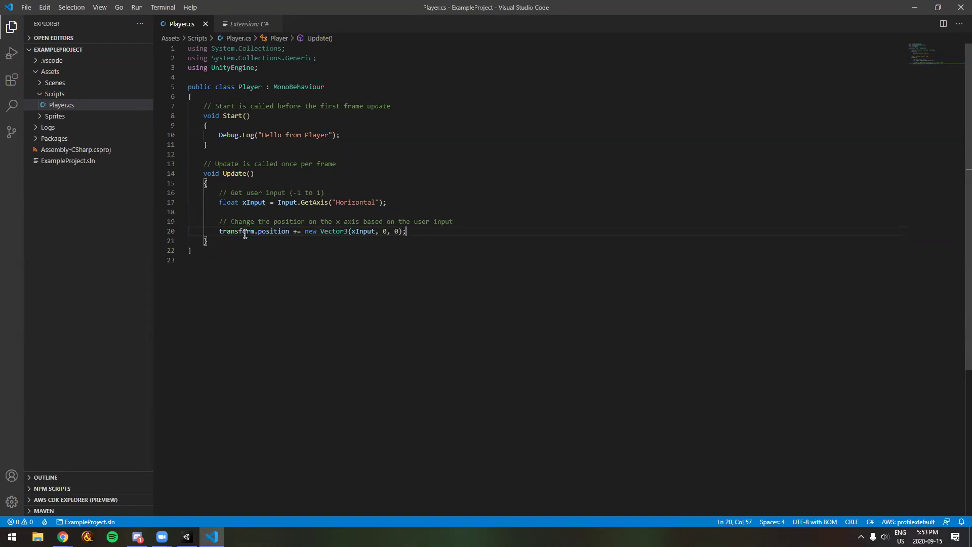
drag(219, 192, 445, 233)
click(445, 232)
drag(219, 202, 394, 200)
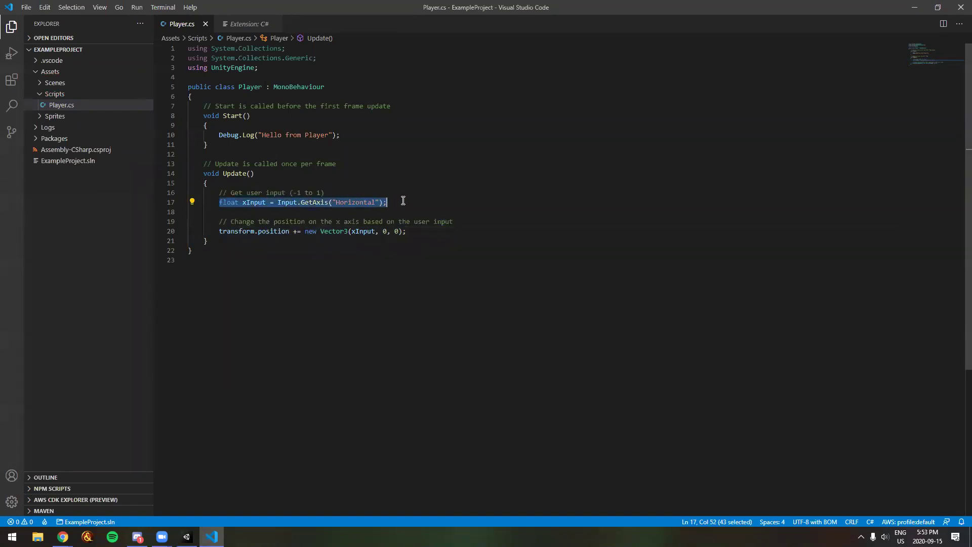
key(Escape)
drag(217, 231, 290, 231)
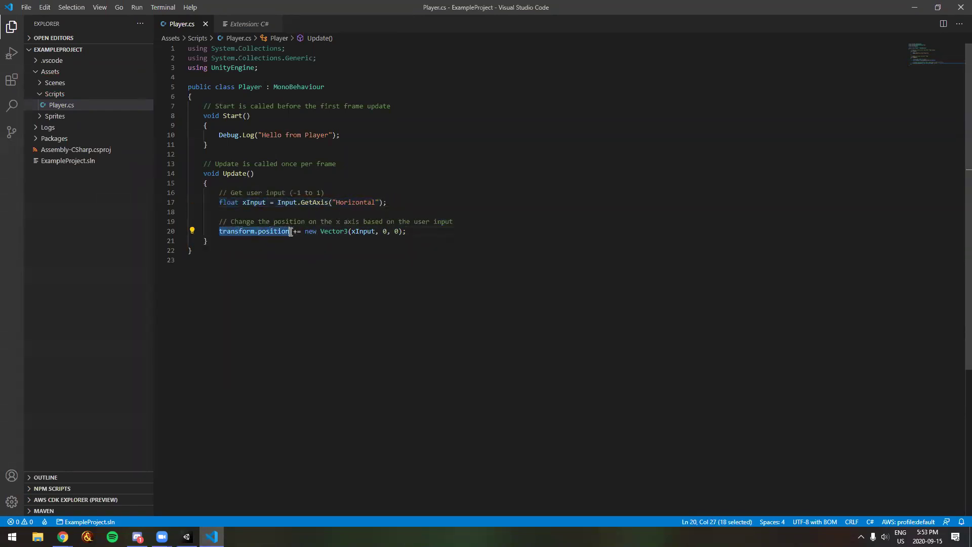
key(Home)
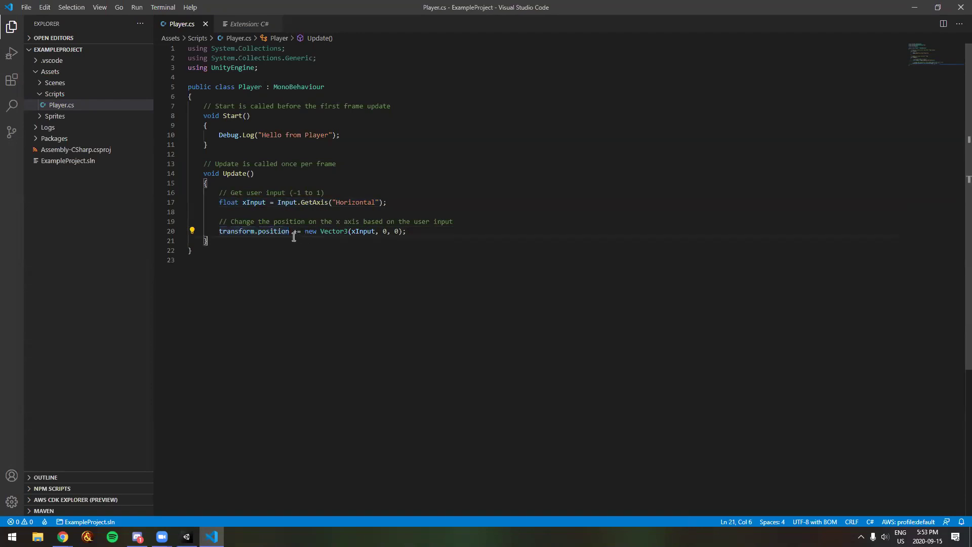
- Examine how the xInput value from Input.GetAxis feeds the new Vector3 added to transform.position in Player.cs
shift+click(289, 232)
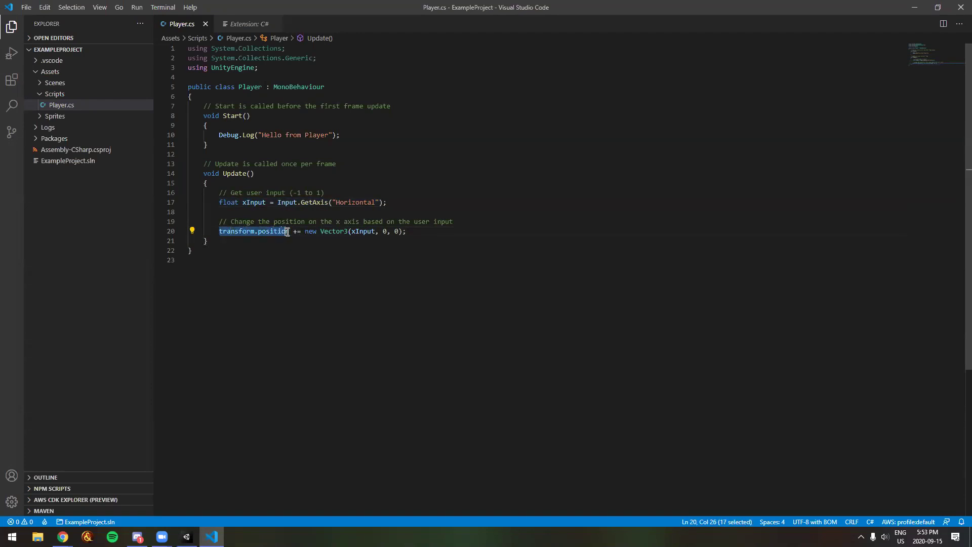
drag(351, 231, 377, 231)
drag(243, 202, 417, 201)
click(417, 200)
double_click(365, 231)
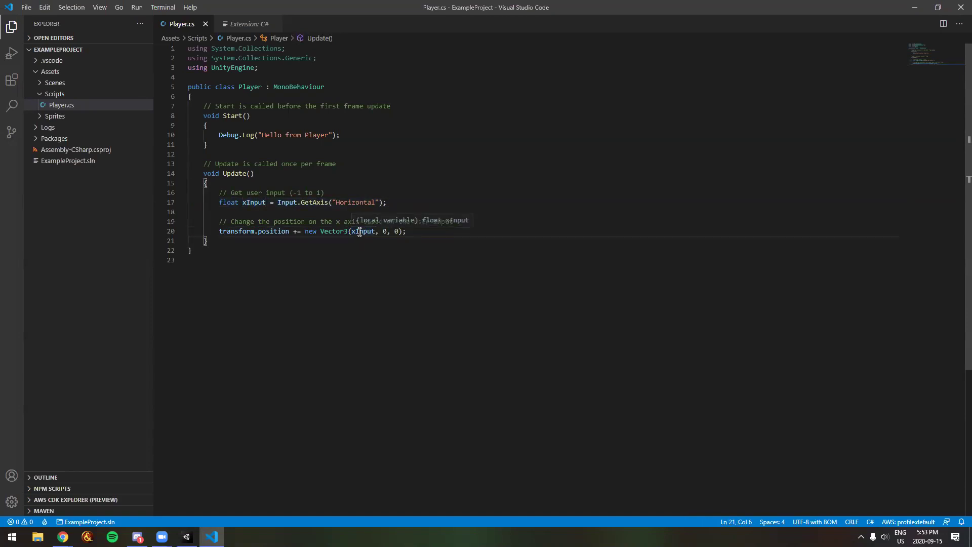
click(343, 241)
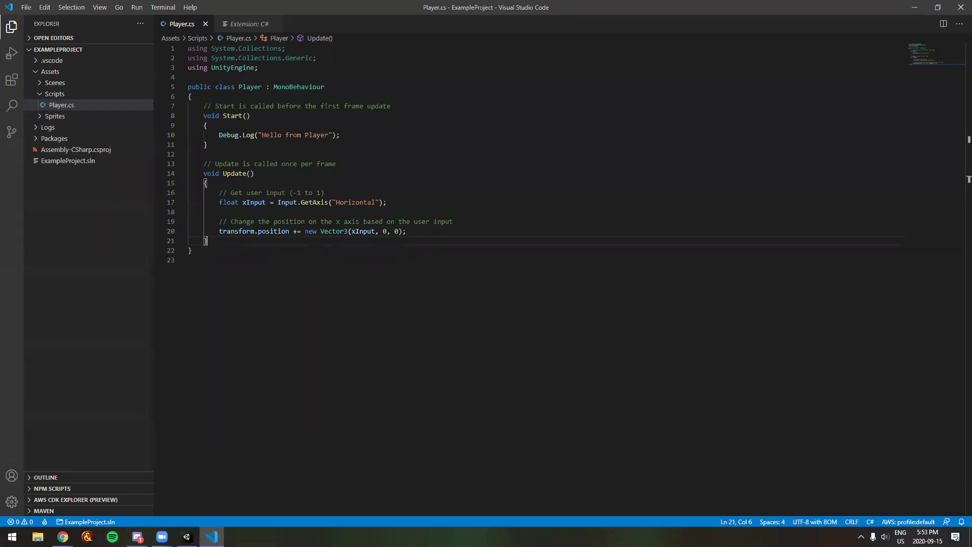
click(343, 212)
click(330, 231)
click(277, 221)
drag(189, 192, 423, 232)
click(421, 231)
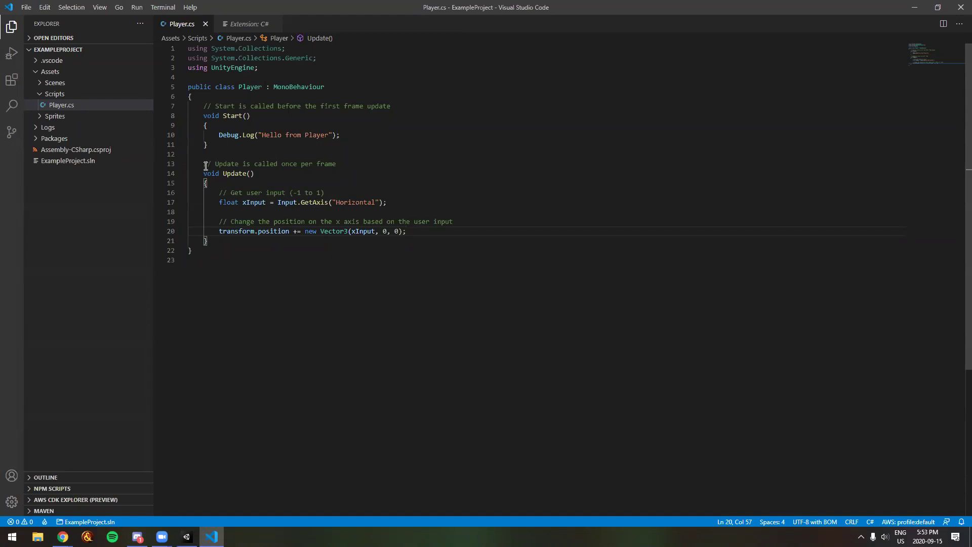
- Review the whole Update method and its comment about being called once per frame
click(220, 193)
drag(219, 193, 444, 229)
click(444, 229)
drag(205, 173, 228, 241)
click(228, 240)
double_click(240, 174)
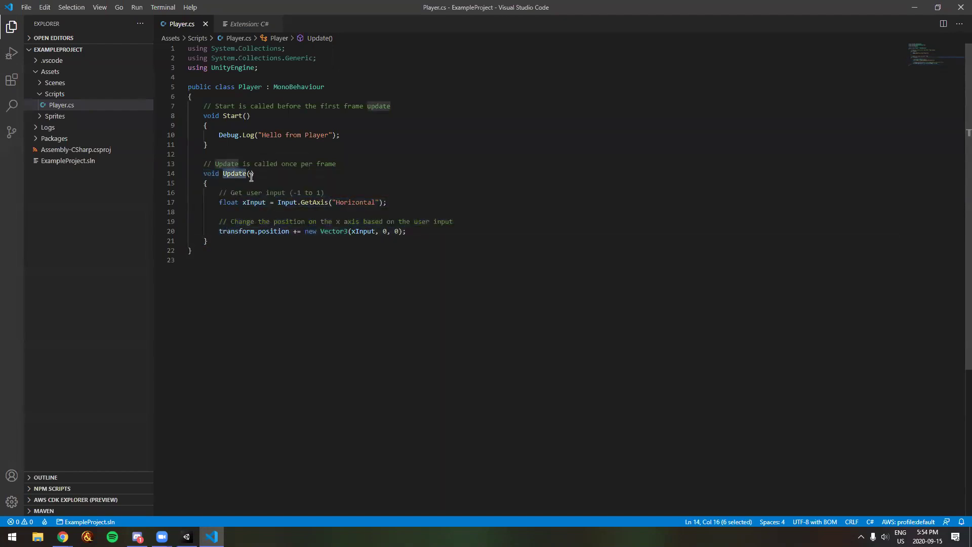
click(254, 178)
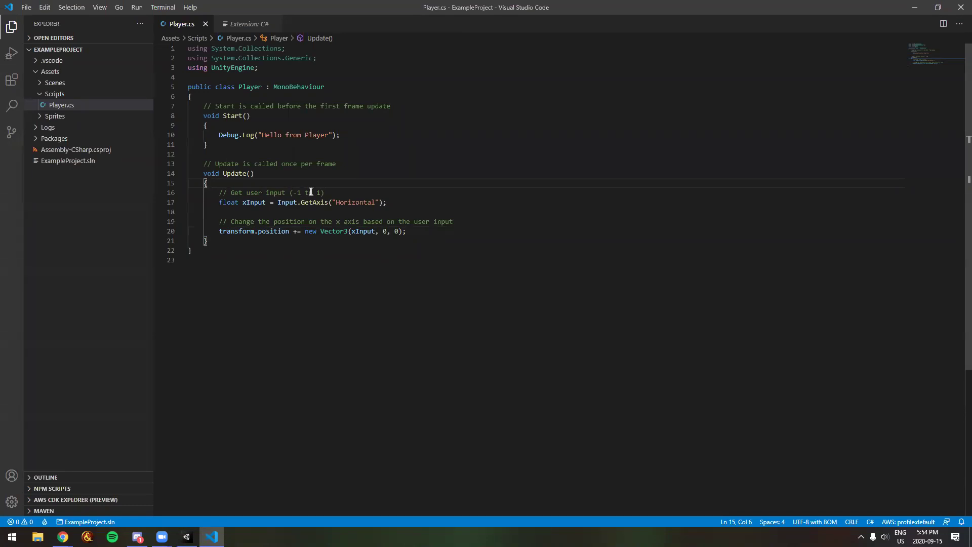
drag(203, 163, 218, 241)
click(219, 241)
drag(203, 163, 238, 239)
click(238, 239)
- Trace the Horizontal axis reading through xInput to the transform.position line and read the Transform description
drag(277, 202, 425, 202)
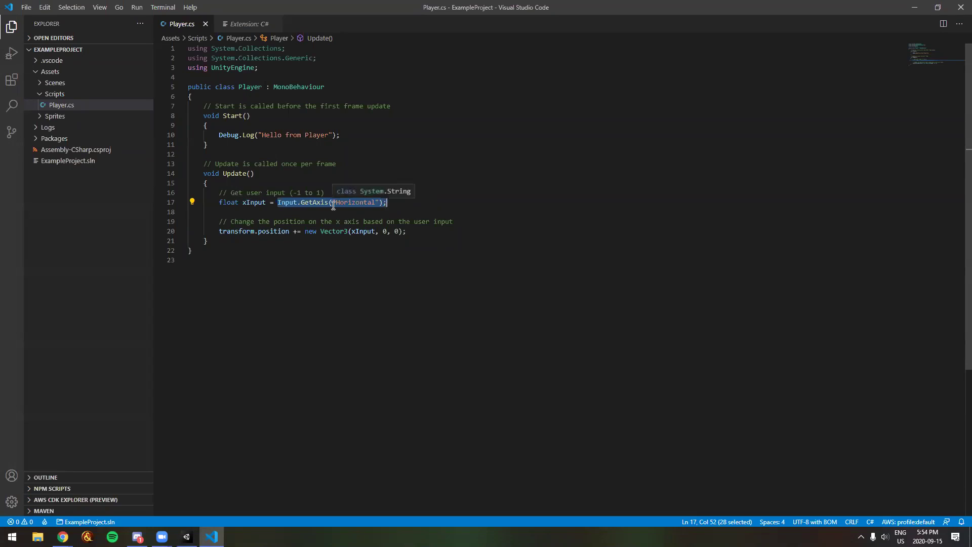
double_click(254, 202)
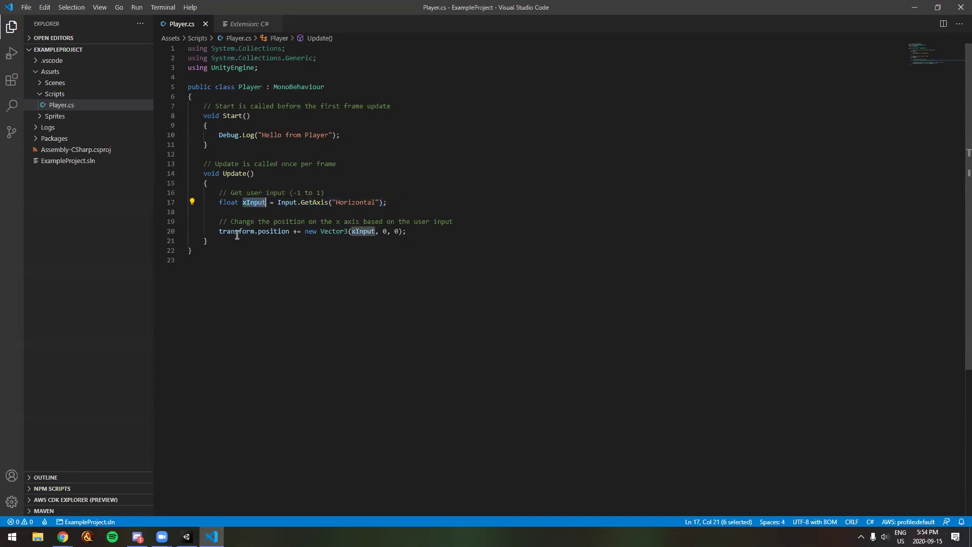
drag(218, 231, 434, 231)
click(431, 231)
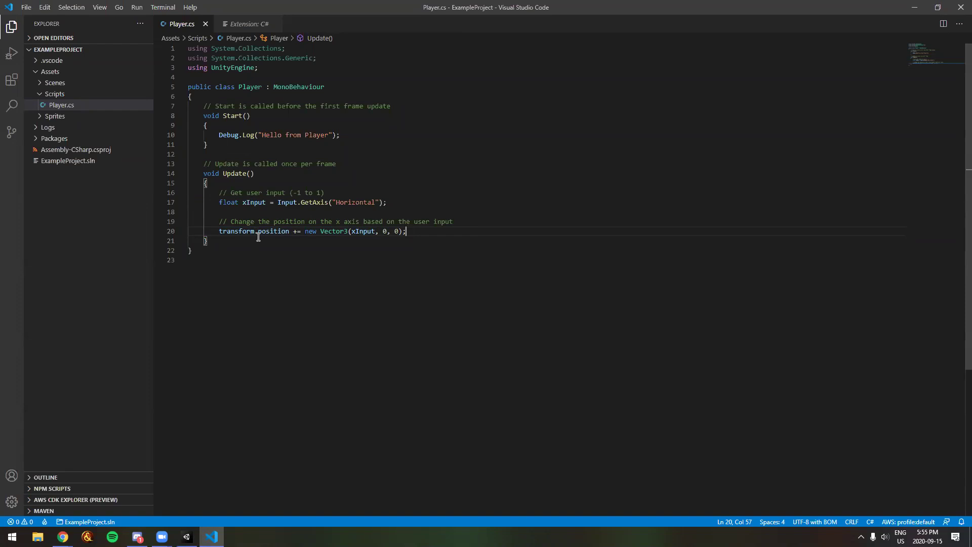
mouse_move(243, 229)
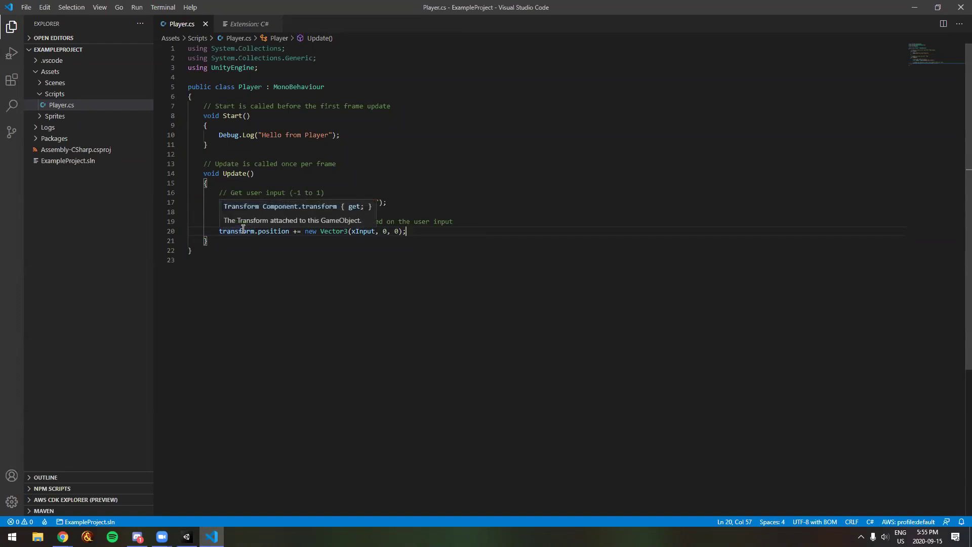
drag(225, 241, 180, 163)
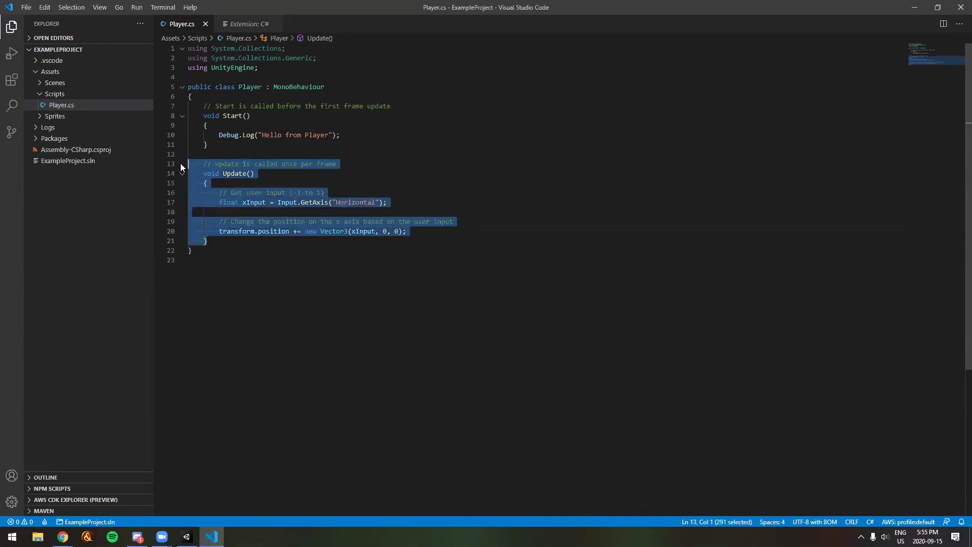
click(236, 239)
mouse_move(360, 203)
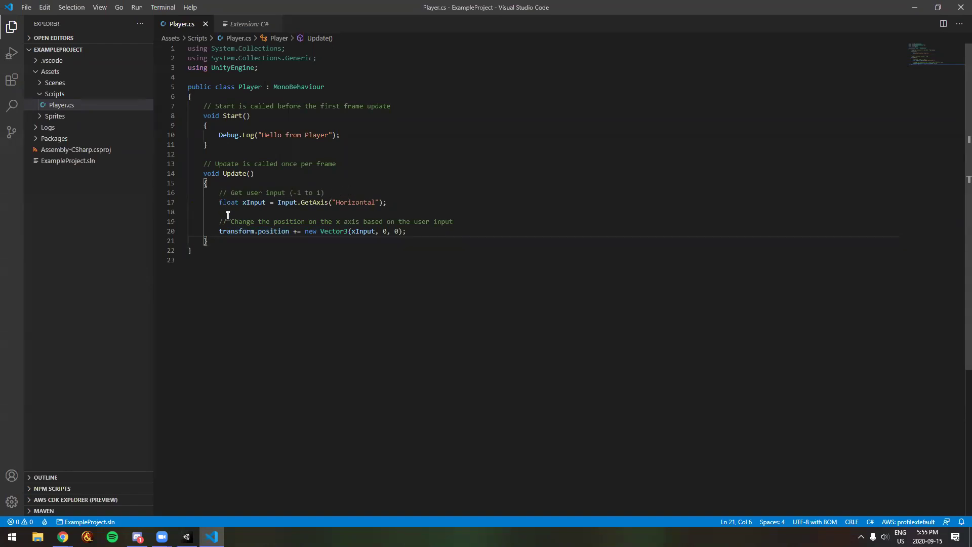
drag(219, 231, 412, 231)
click(355, 232)
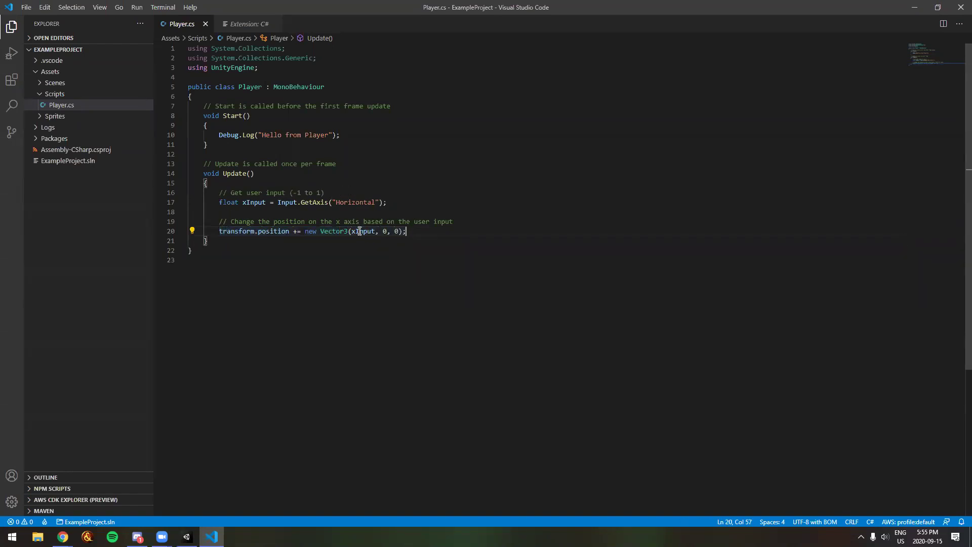
double_click(360, 231)
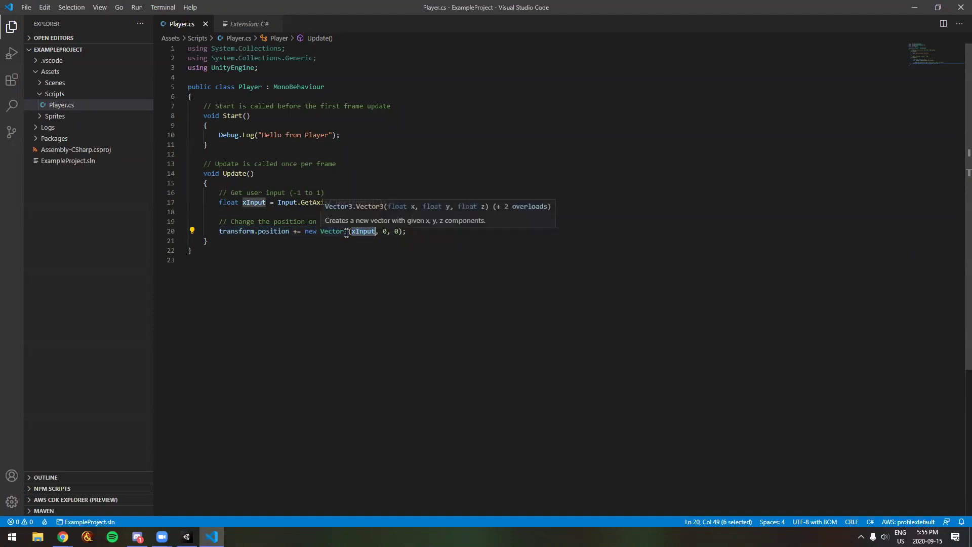
click(343, 242)
- Switch to Unity and move the Player along the x axis to Position X 60.74
click(187, 536)
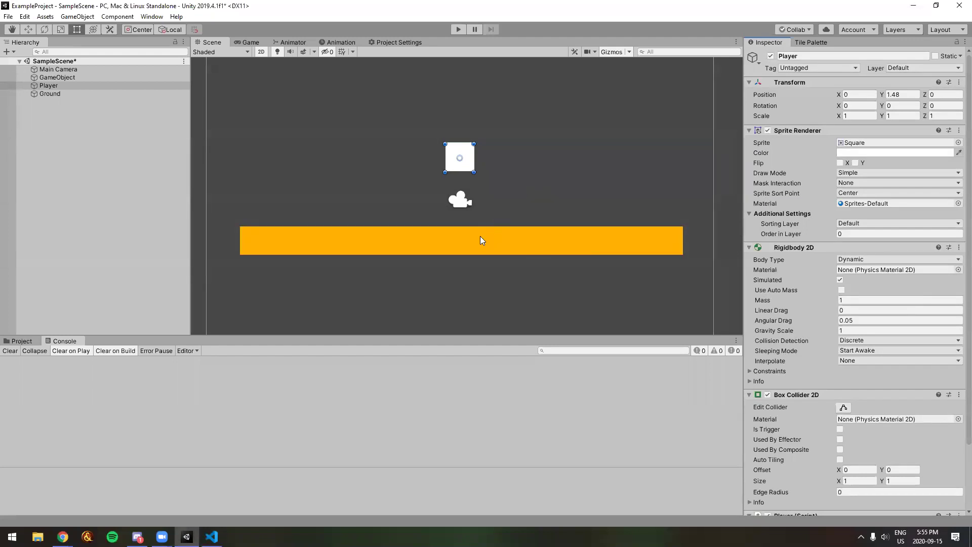
scroll(480, 236, down, 5)
scroll(474, 235, down, 8)
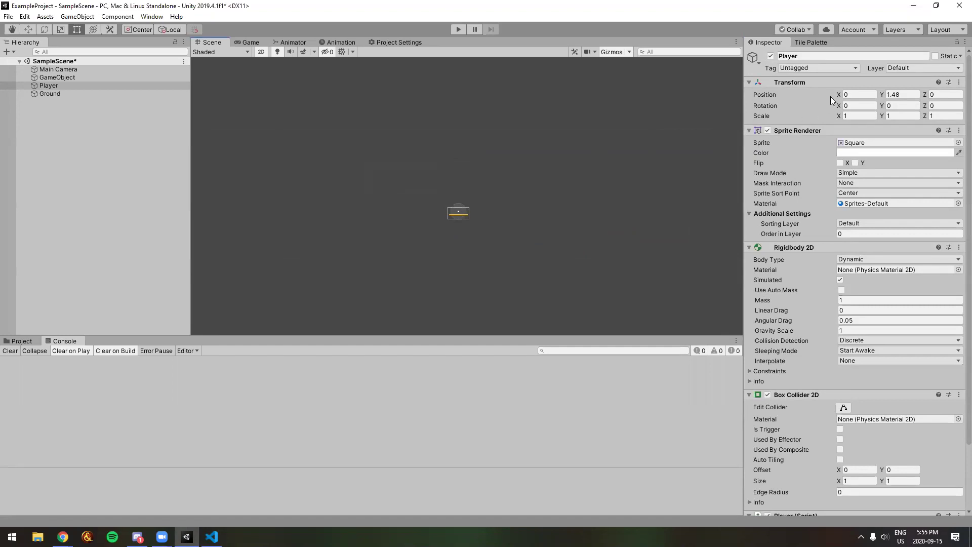
drag(835, 96, 925, 98)
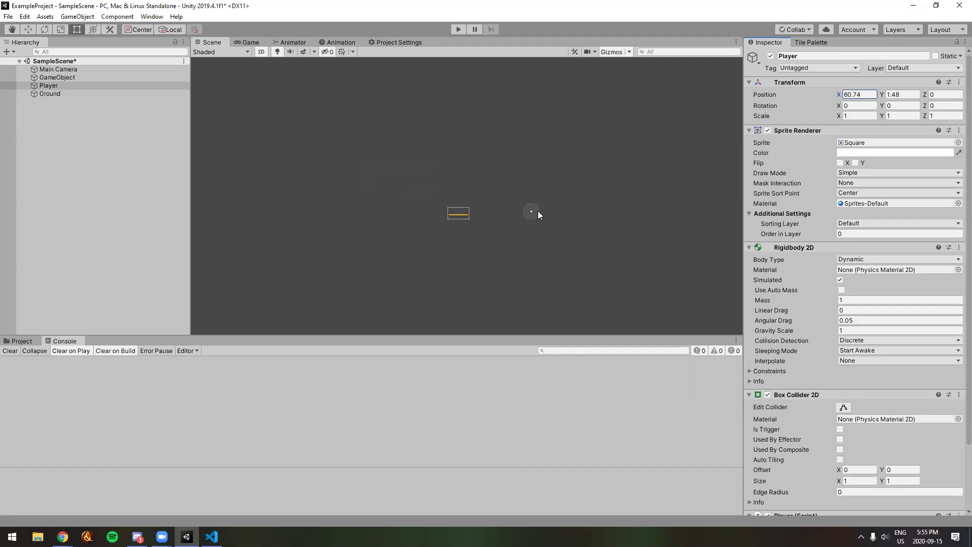
- Set the Player's Position X back to 0
scroll(448, 199, up, 1)
scroll(453, 219, up, 3)
scroll(459, 210, up, 3)
scroll(446, 230, up, 10)
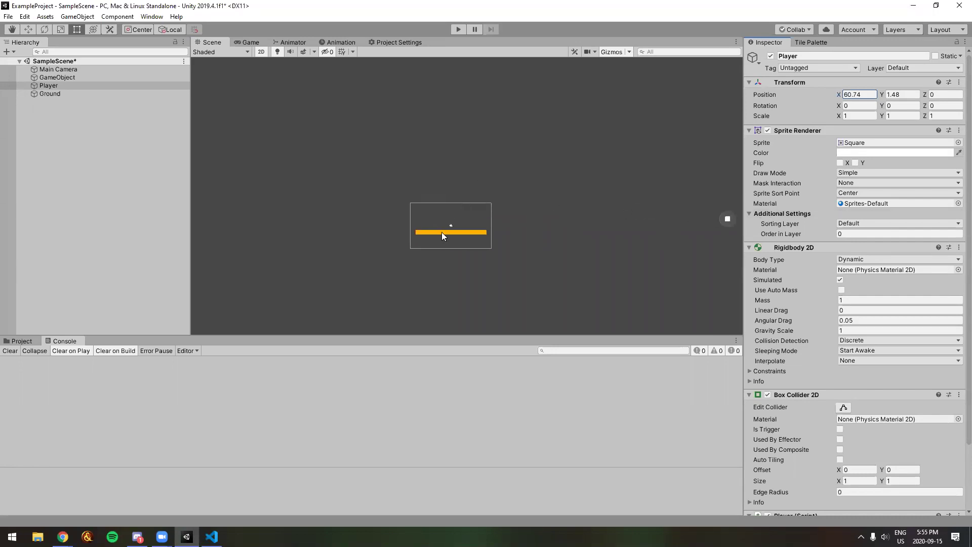
click(870, 94)
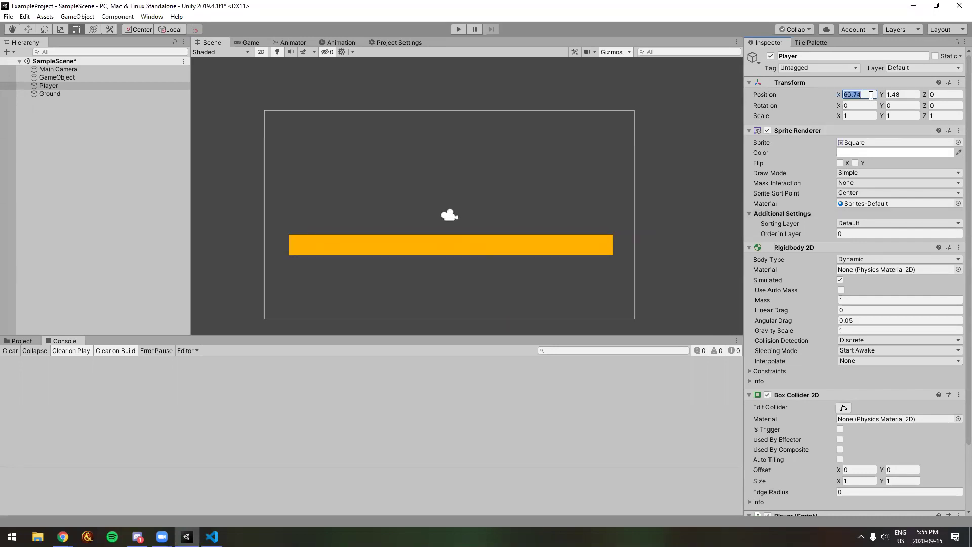
text(0)
- Return to Player.cs in Visual Studio Code and review the input and position lines inside Update
click(211, 536)
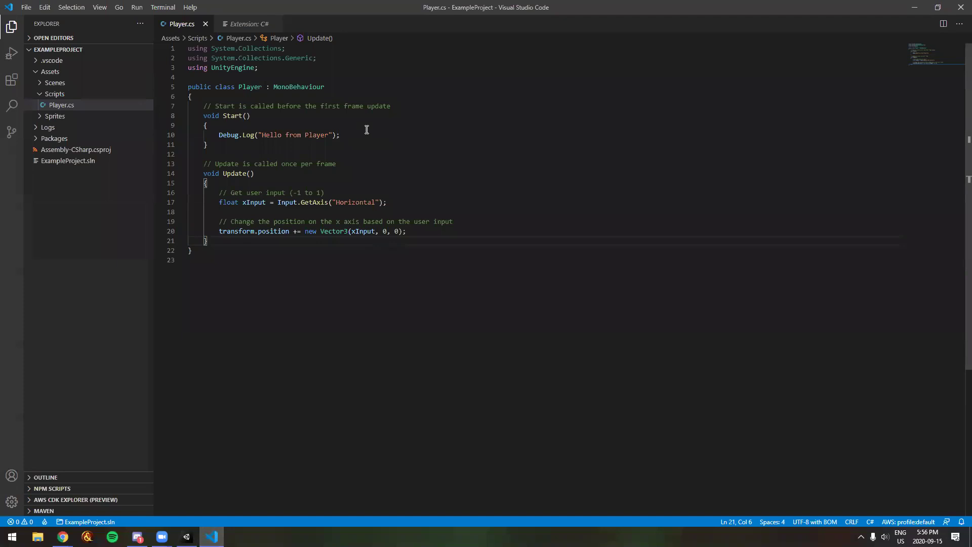
drag(444, 238, 445, 217)
click(445, 213)
click(420, 231)
click(376, 231)
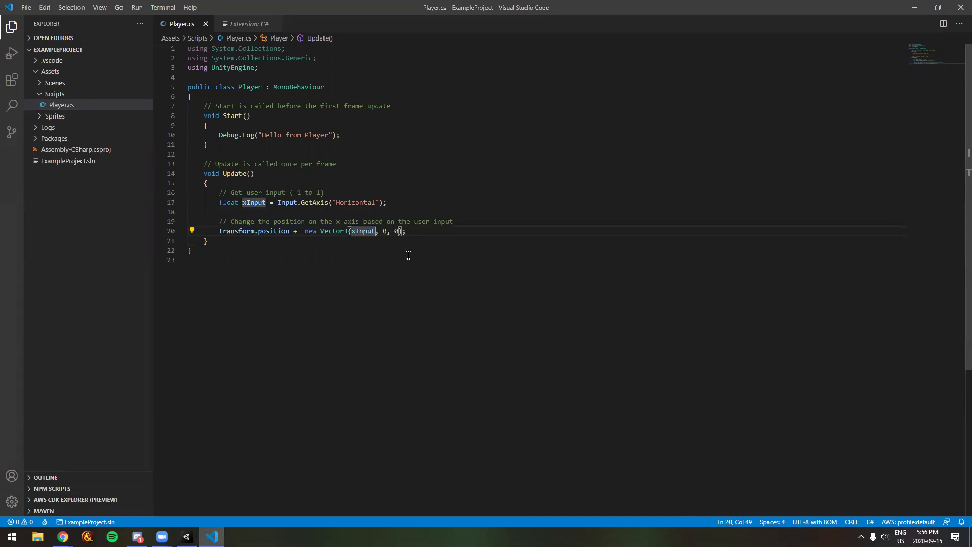
drag(219, 192, 434, 233)
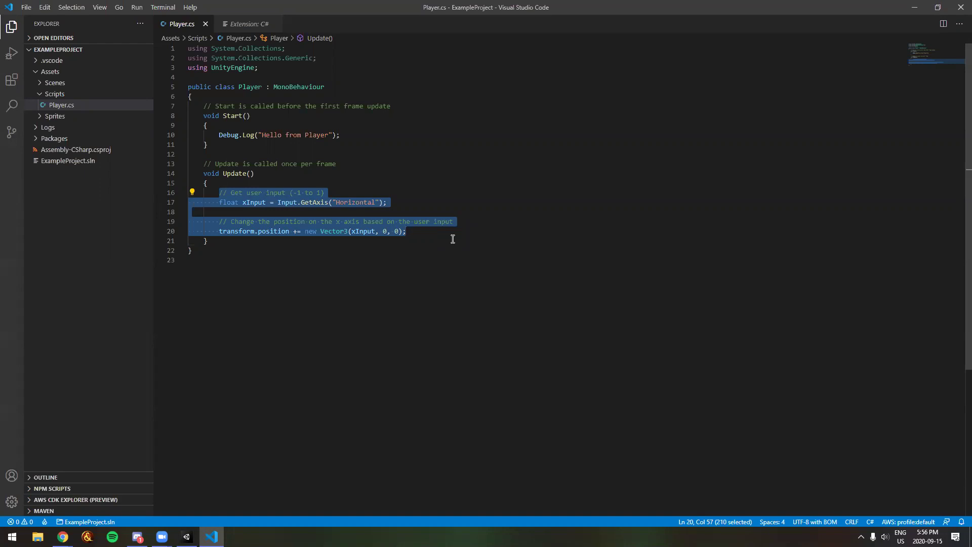
click(445, 230)
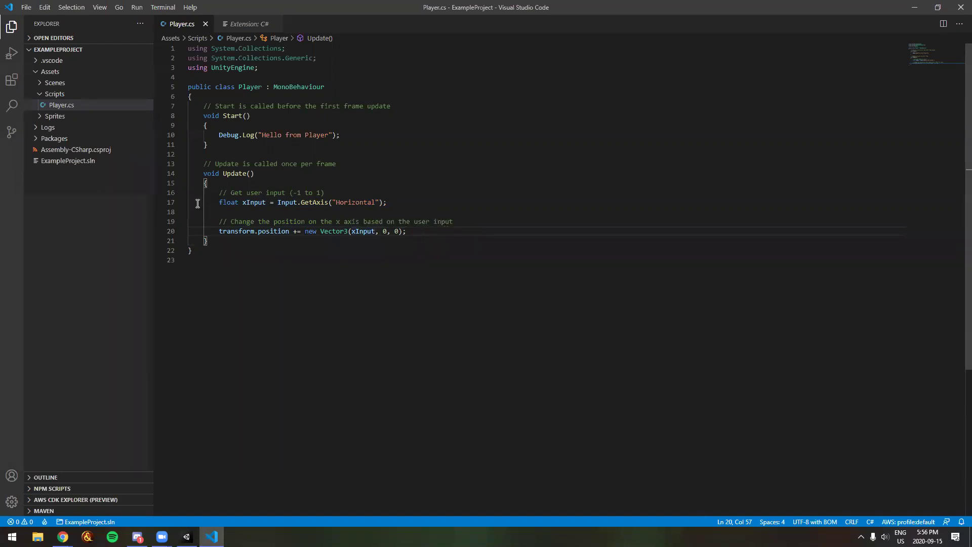
- Multiply xInput by Time.deltaTime in the Vector3 constructor's x argument and save the script
click(377, 232)
text(*)
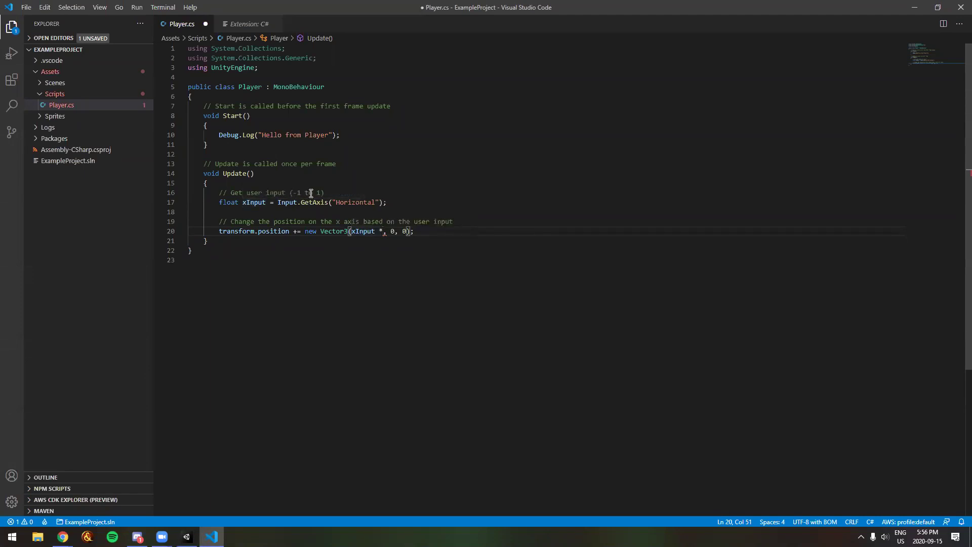
click(501, 230)
click(383, 231)
text(Time.del)
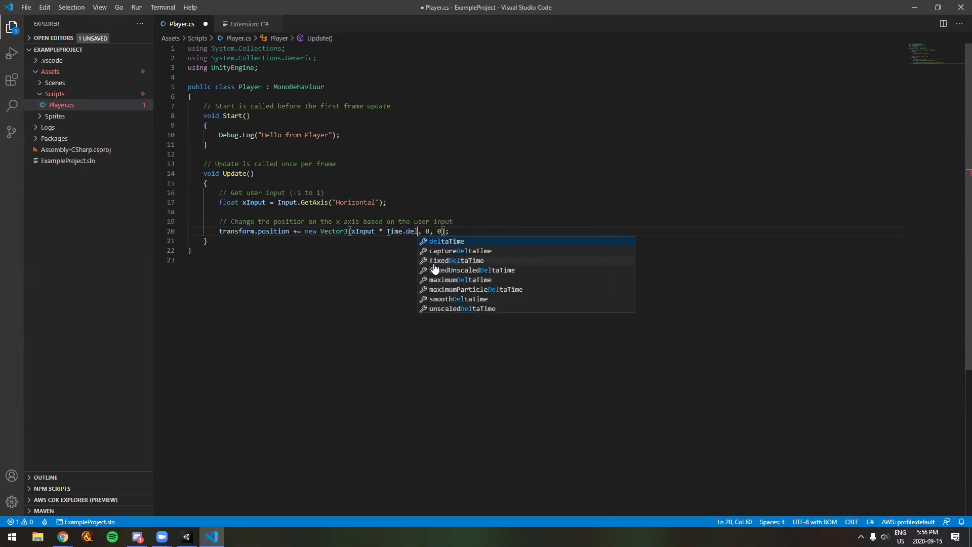
click(452, 242)
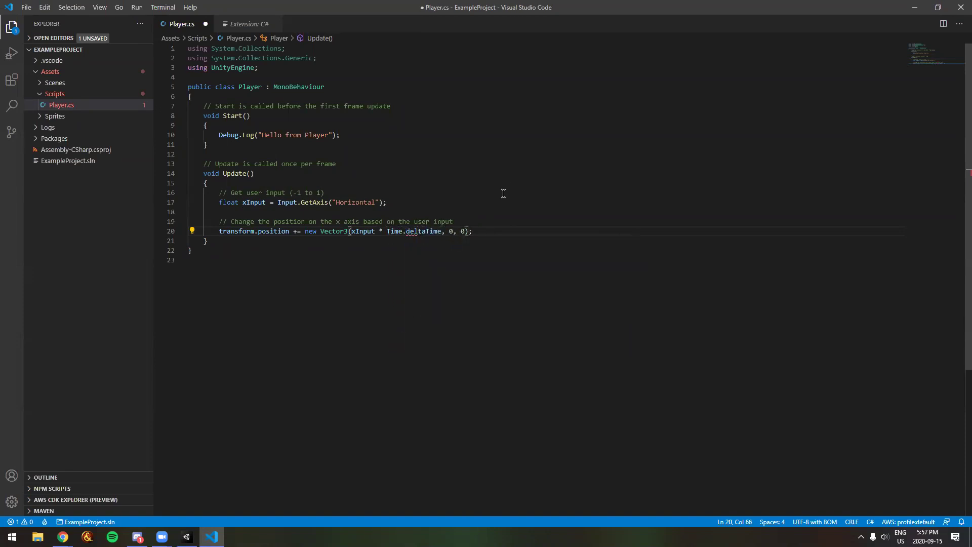
click(443, 240)
key(ctrl+s)
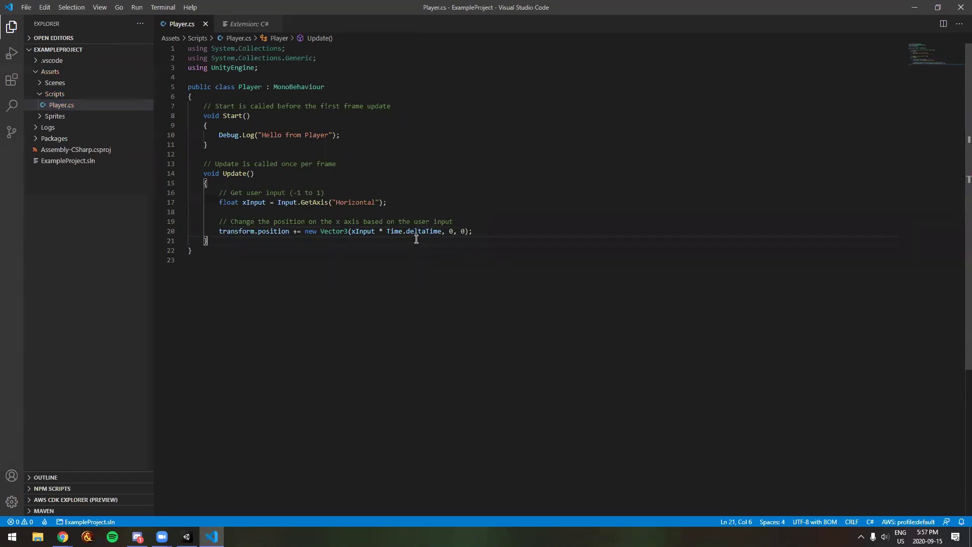
- Read the description of Time.deltaTime in the transform.position line
mouse_move(409, 231)
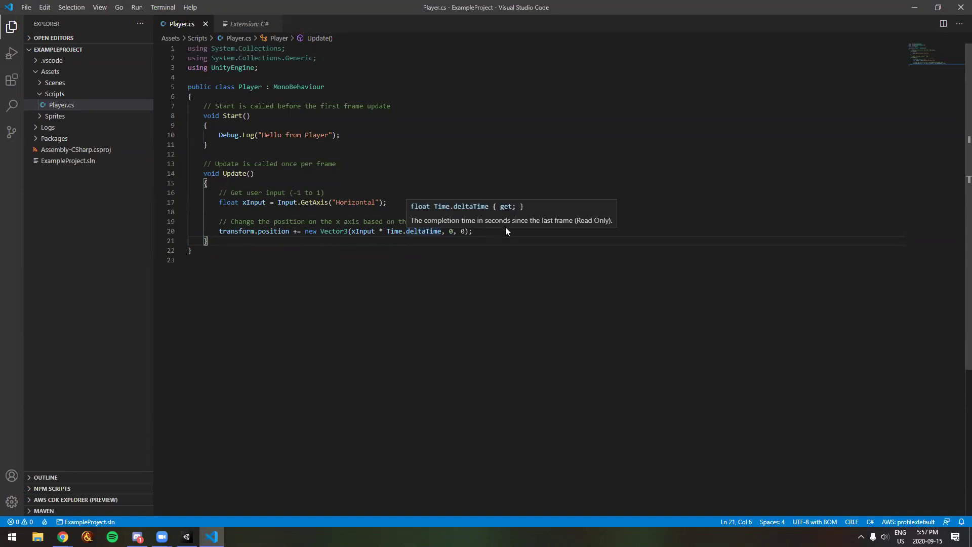
click(488, 231)
mouse_move(422, 232)
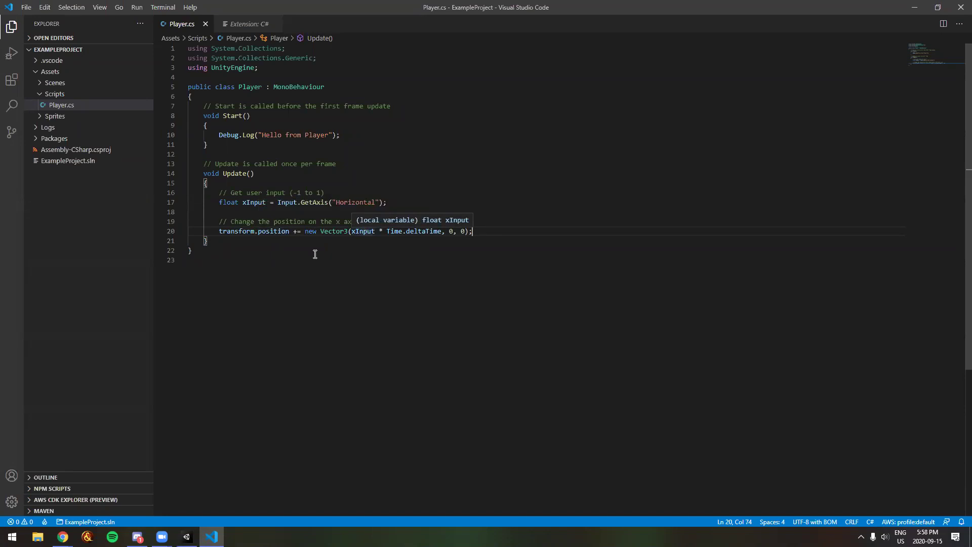
- Switch to Unity, deselect the Player and save SampleScene
mouse_move(191, 535)
click(196, 516)
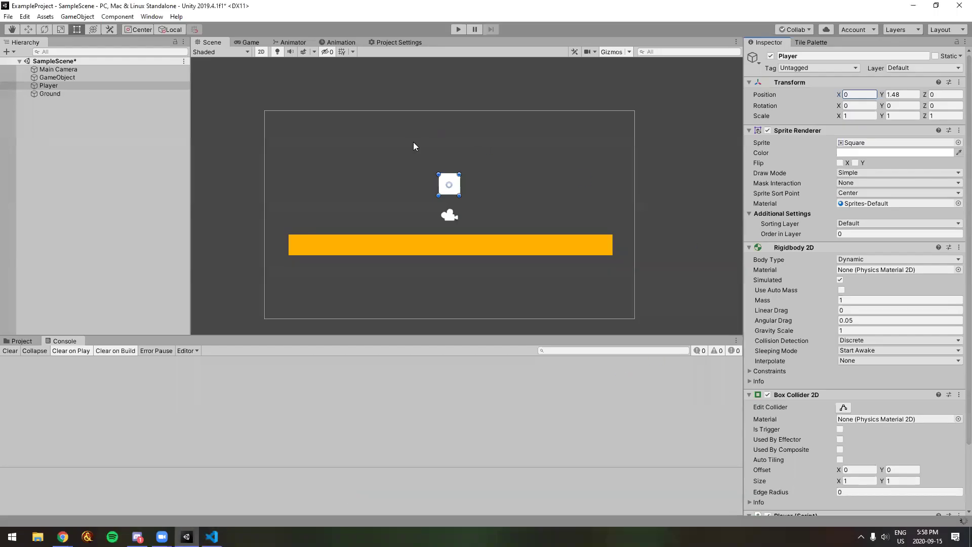
click(154, 176)
key(ctrl+s)
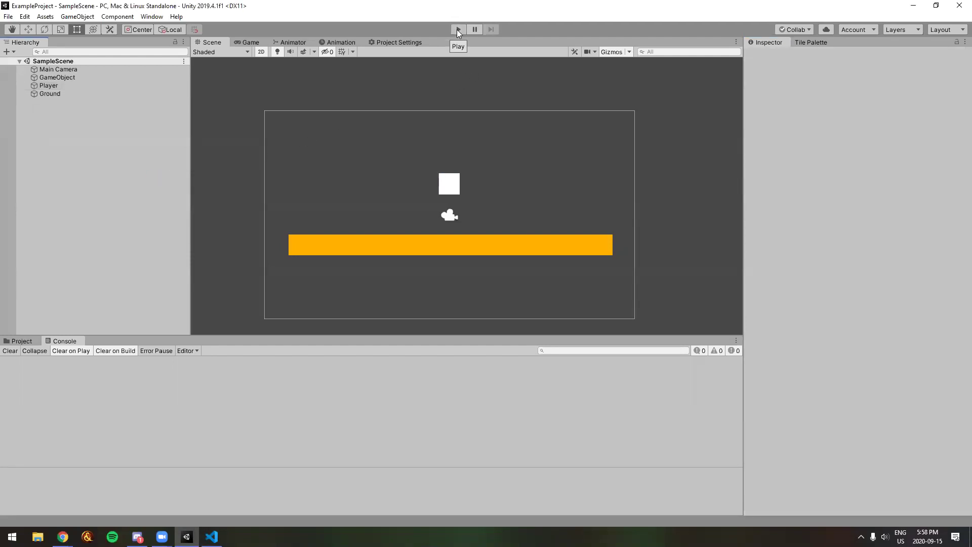
- Switch to Visual Studio Code and recheck the Input.GetAxis call and the transform.position line
click(212, 536)
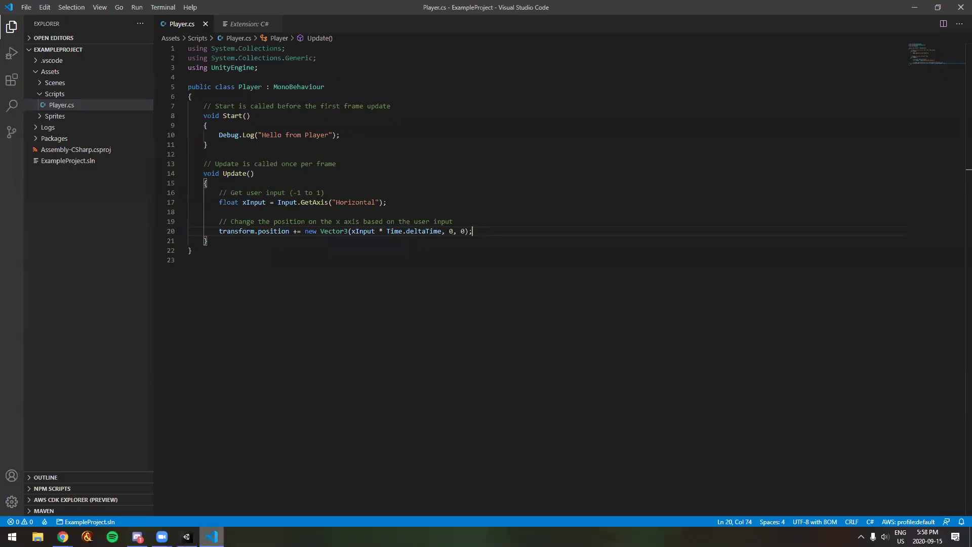
drag(278, 202, 340, 202)
drag(242, 232, 469, 231)
click(500, 233)
- Switch to Unity, run the game and move the player square to the right to test the movement
click(212, 536)
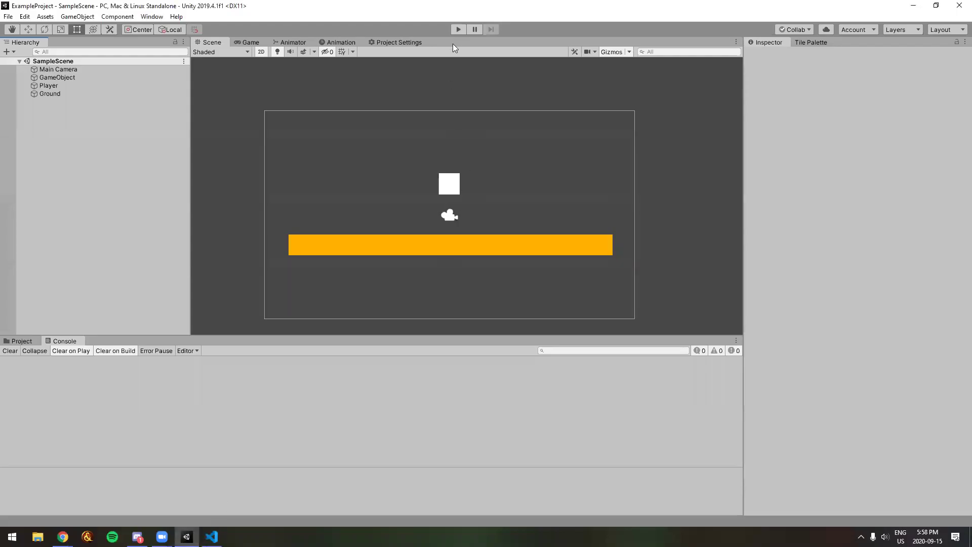
click(459, 28)
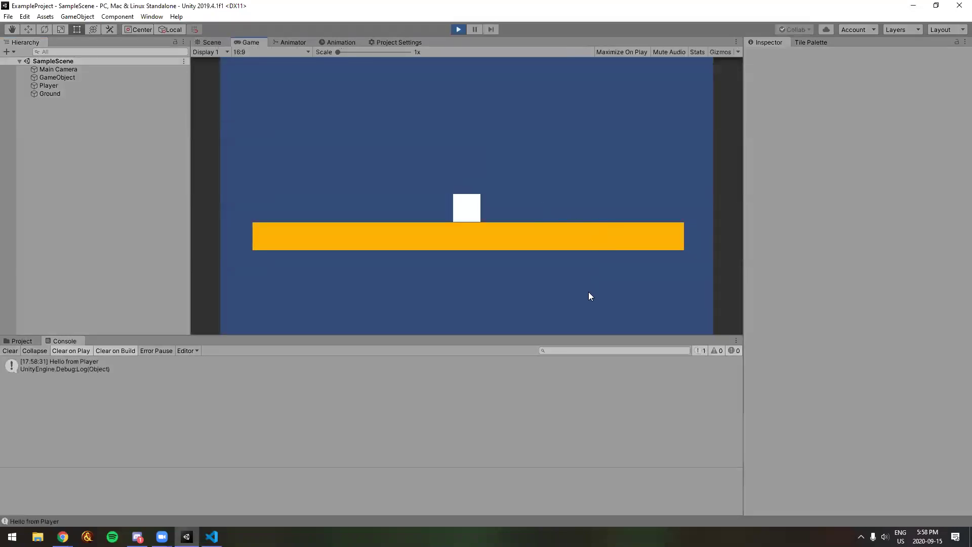
key(Right)
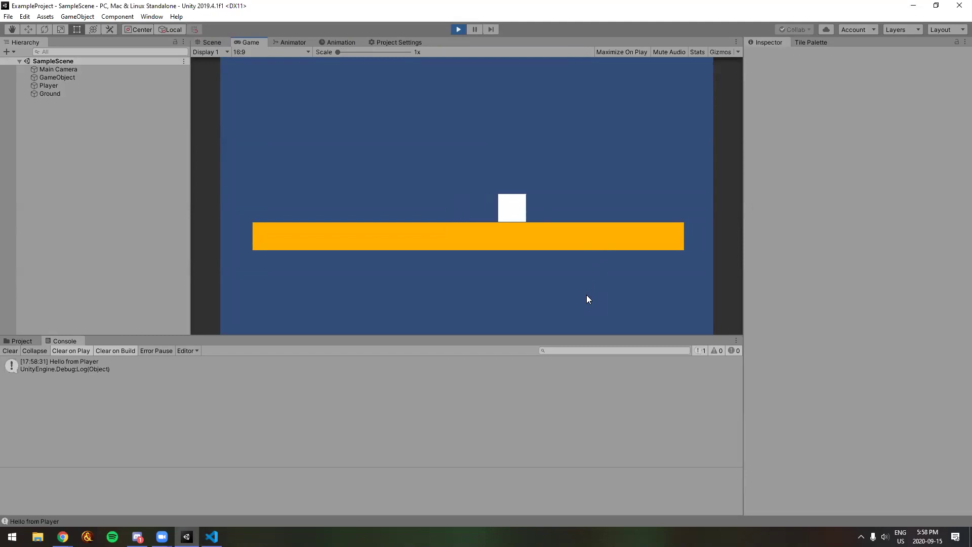
- Move the player square left and right along the ground to test its movement, and stop Play mode
key(Right)
key(Left)
key(Right)
key(Left)
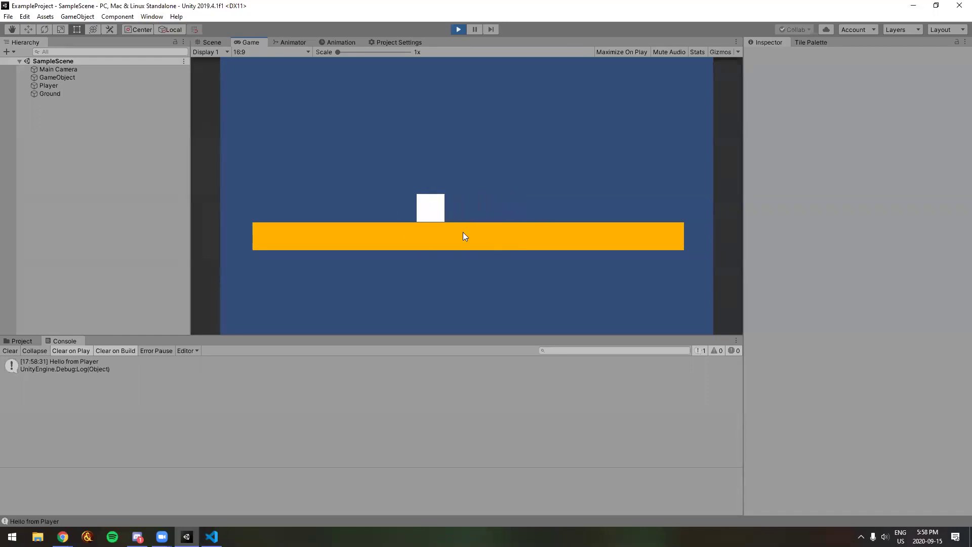
key(Left)
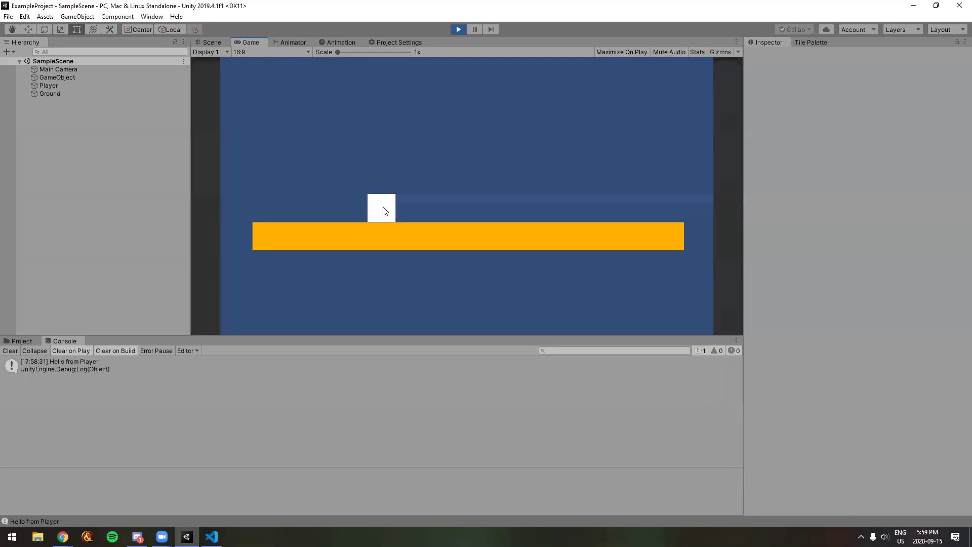
key(Right)
key(Right)
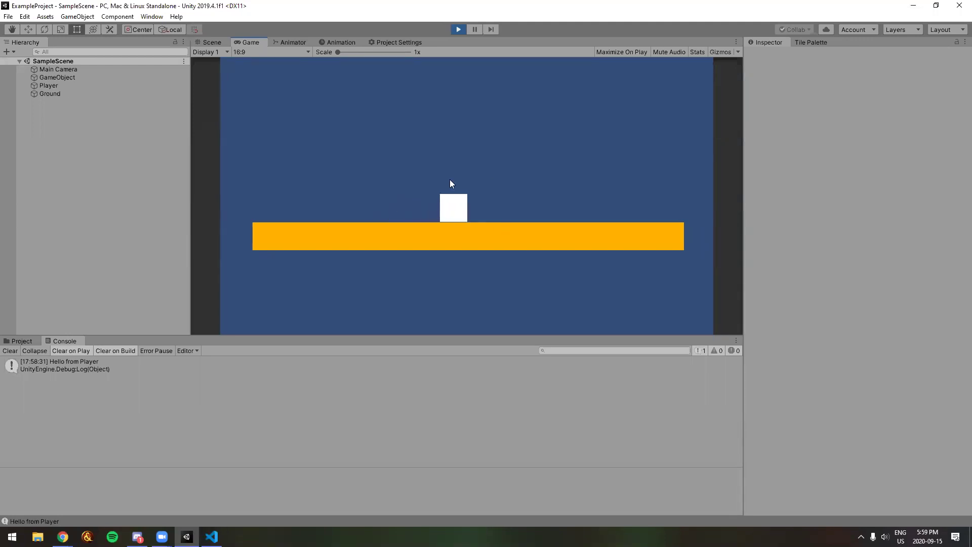
click(458, 30)
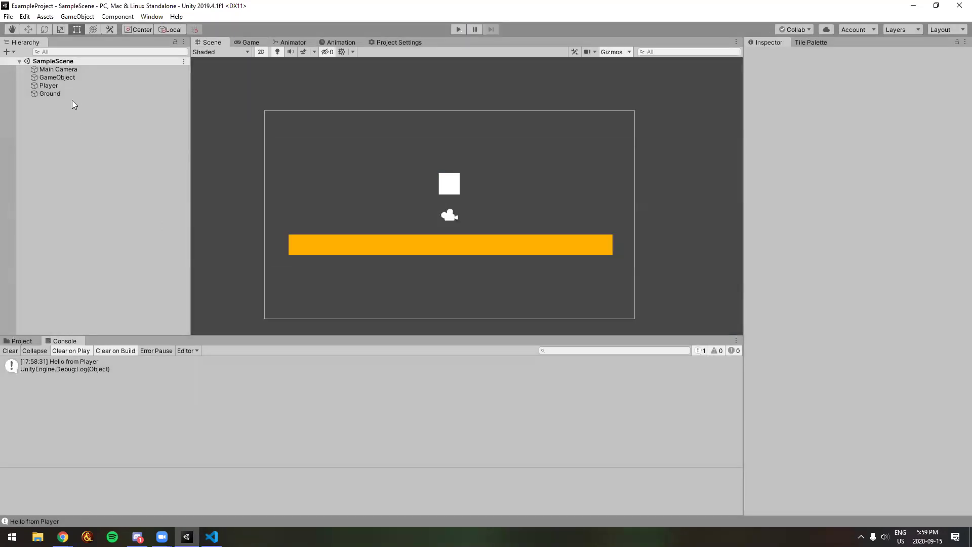
- Select the Player, switch to Visual Studio Code, declare "public float speed;" at the start of the Player class and save the script
click(114, 89)
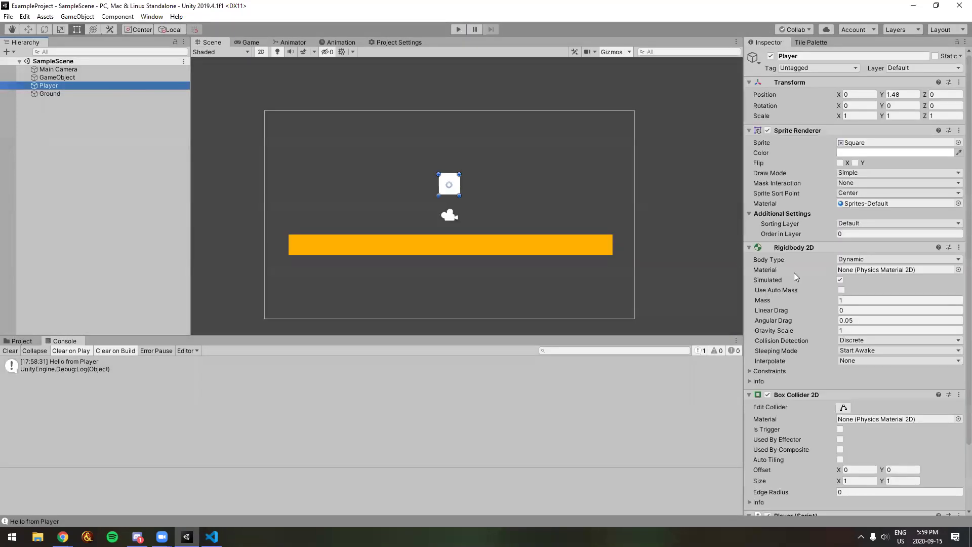
scroll(794, 273, down, 3)
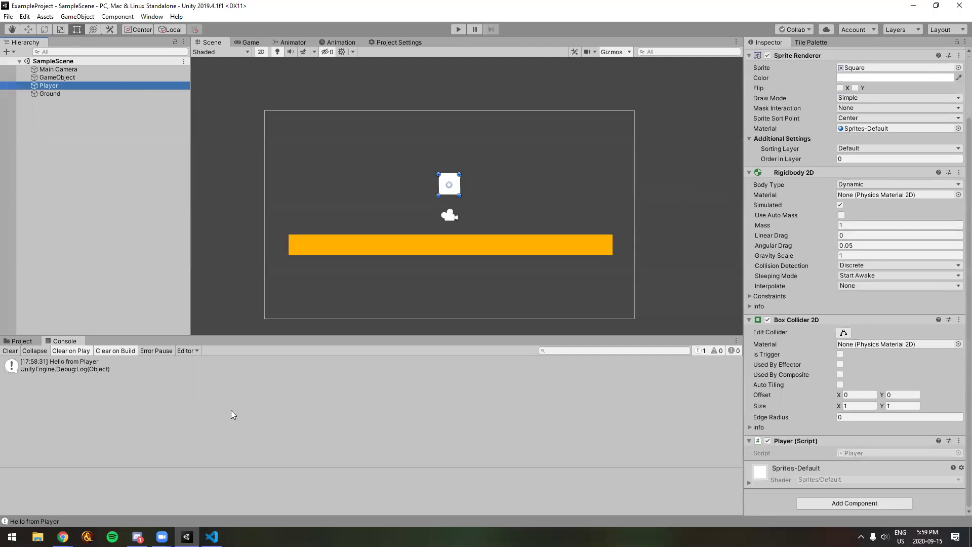
click(212, 536)
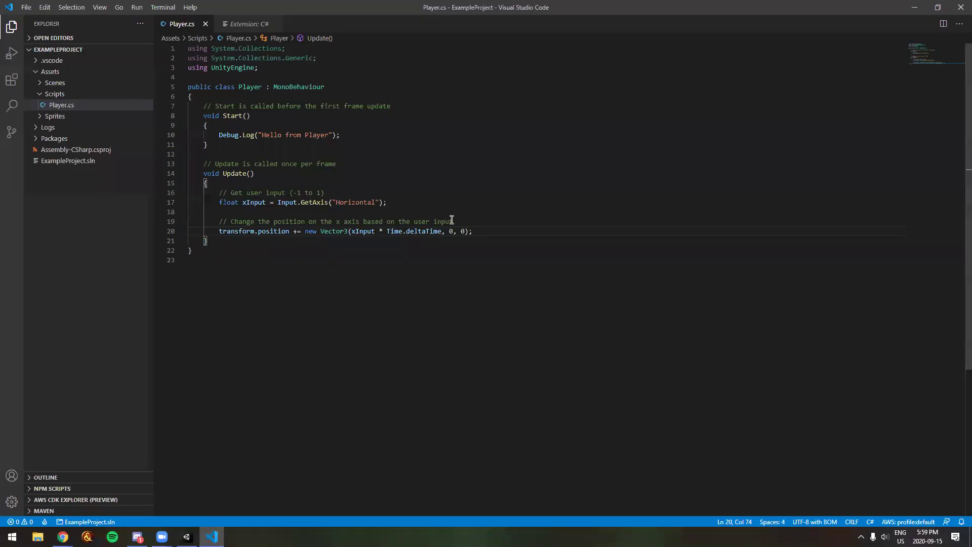
click(375, 173)
click(301, 97)
key(Return)
key(Return)
key(Up)
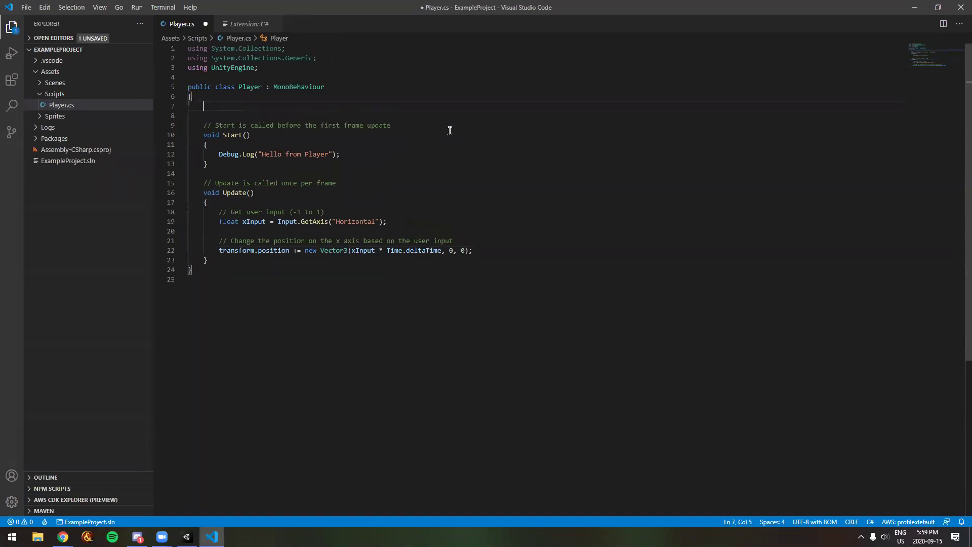
text(public fl)
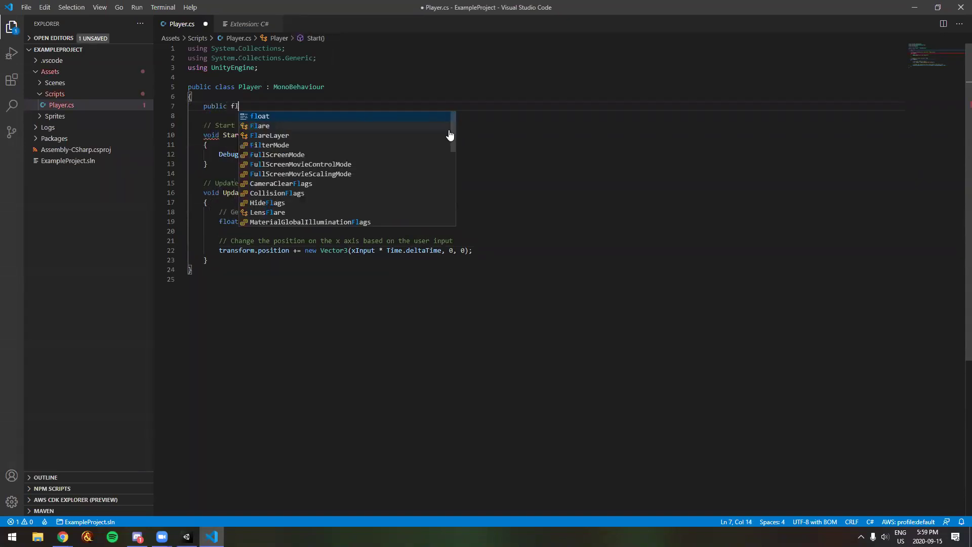
key(Tab)
text(speed;)
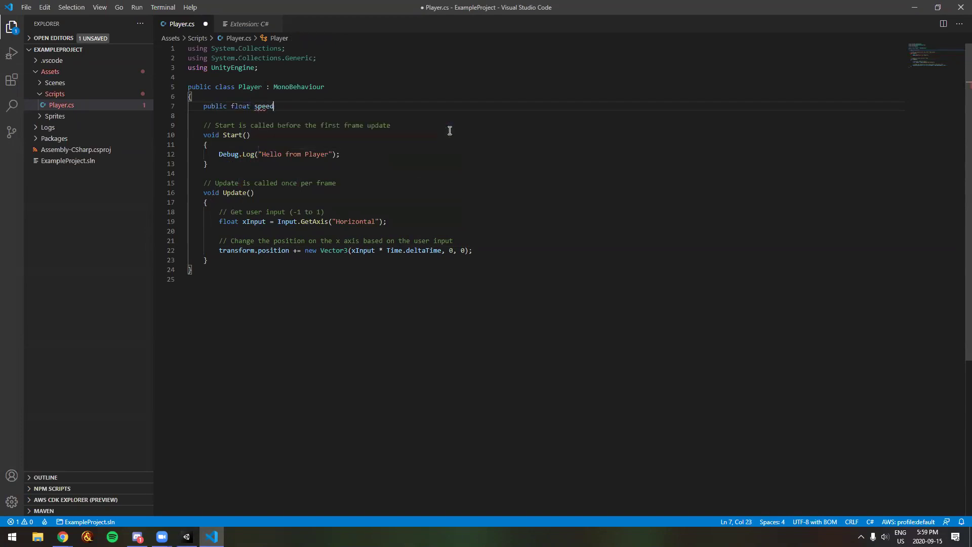
key(ctrl+s)
- Review the public float speed declaration and its place inside the Player class, outside Start and Update
click(404, 162)
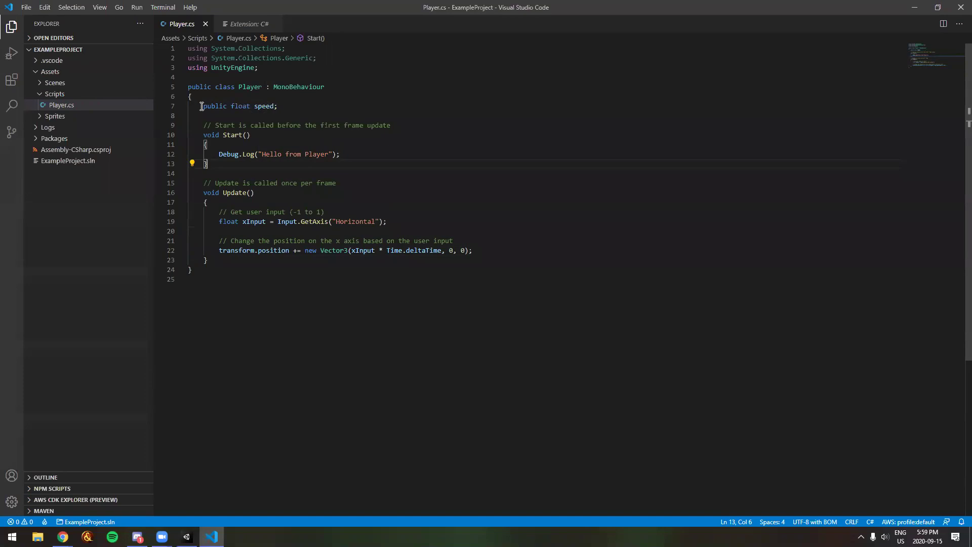
drag(202, 108, 278, 106)
click(279, 106)
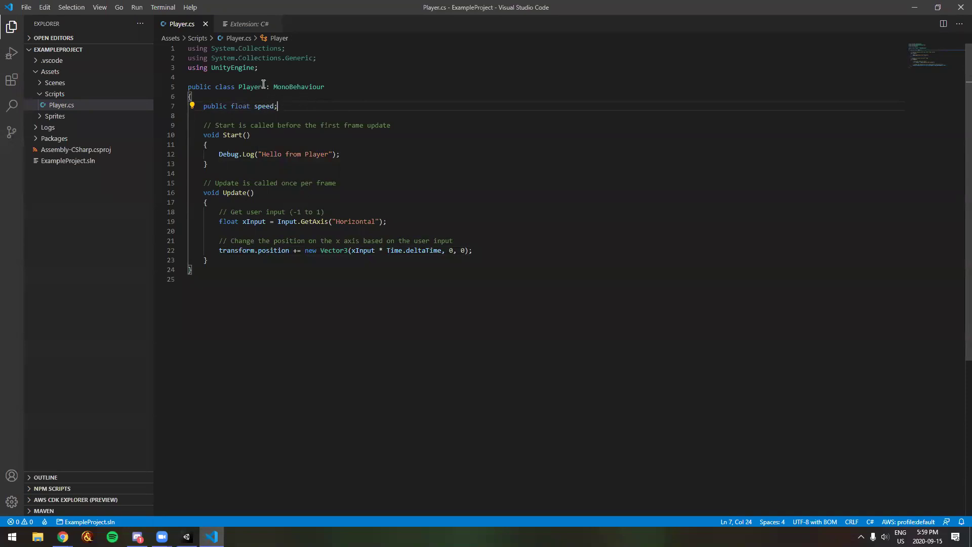
drag(218, 81, 264, 264)
click(264, 269)
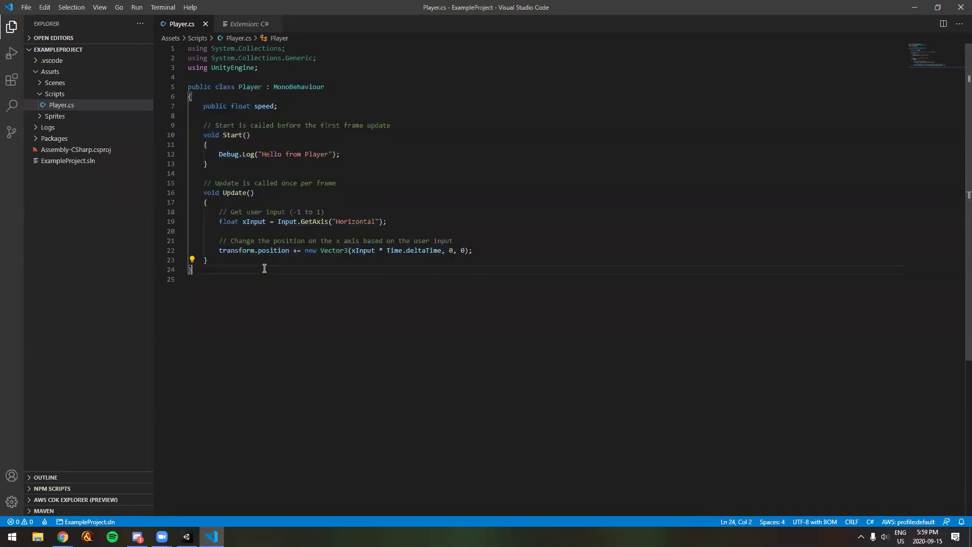
click(286, 87)
click(335, 147)
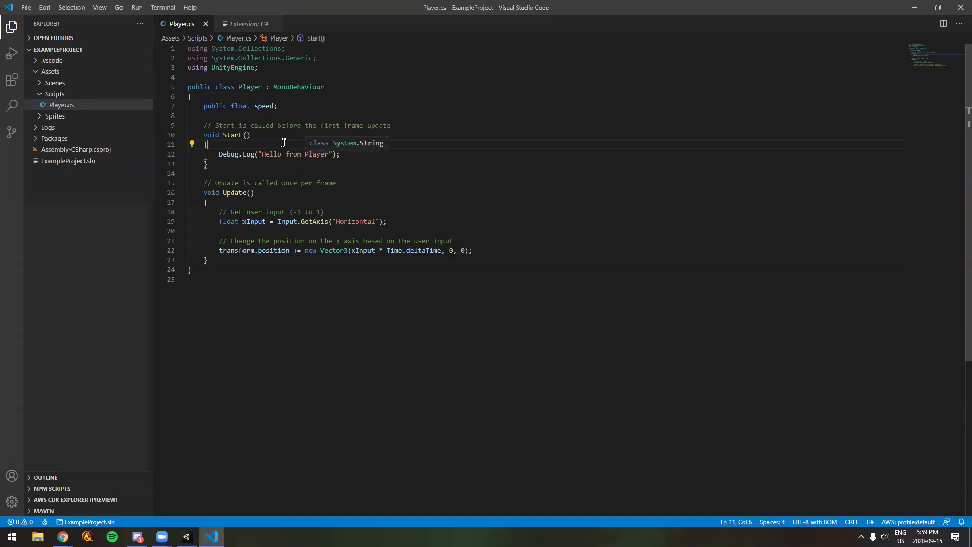
drag(203, 106, 273, 107)
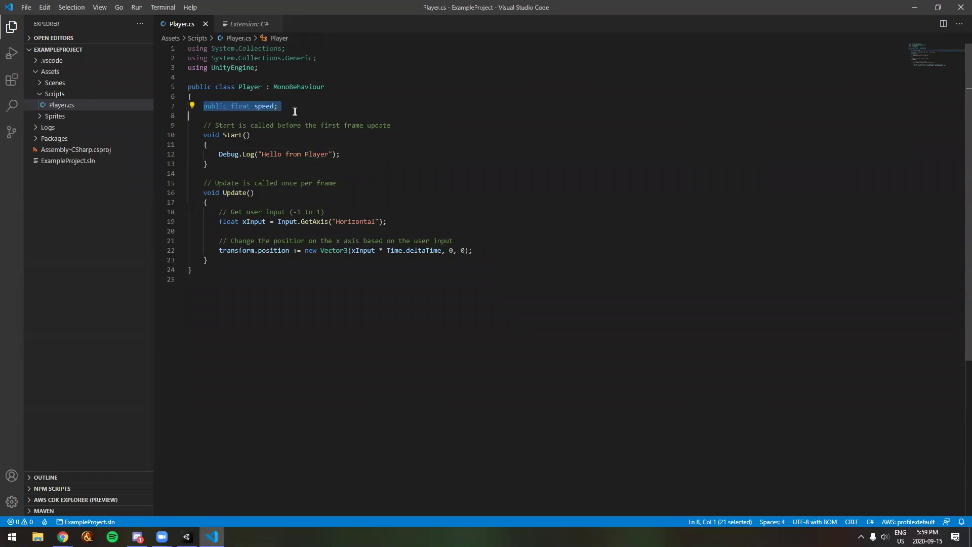
click(294, 107)
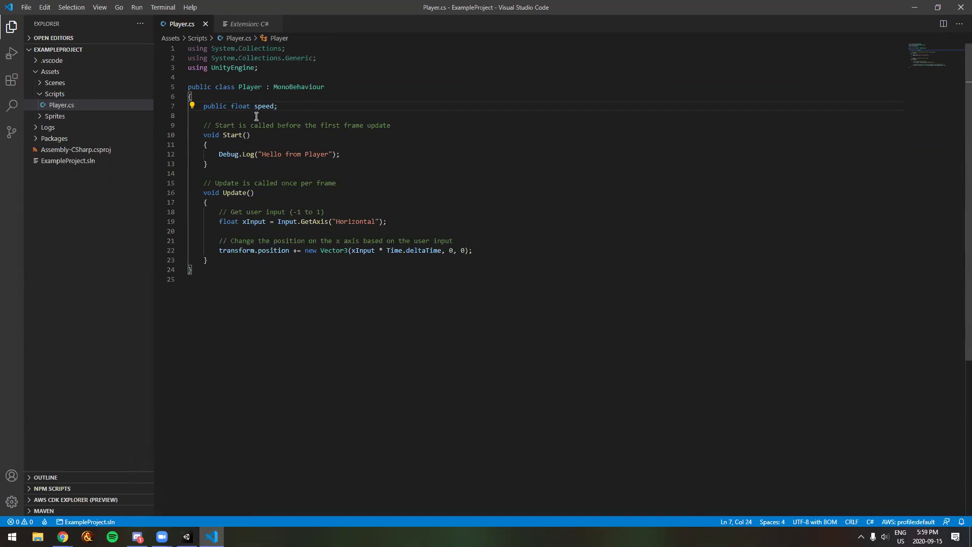
- Switch to Unity and set the Speed of the Player's script component to 3
click(187, 537)
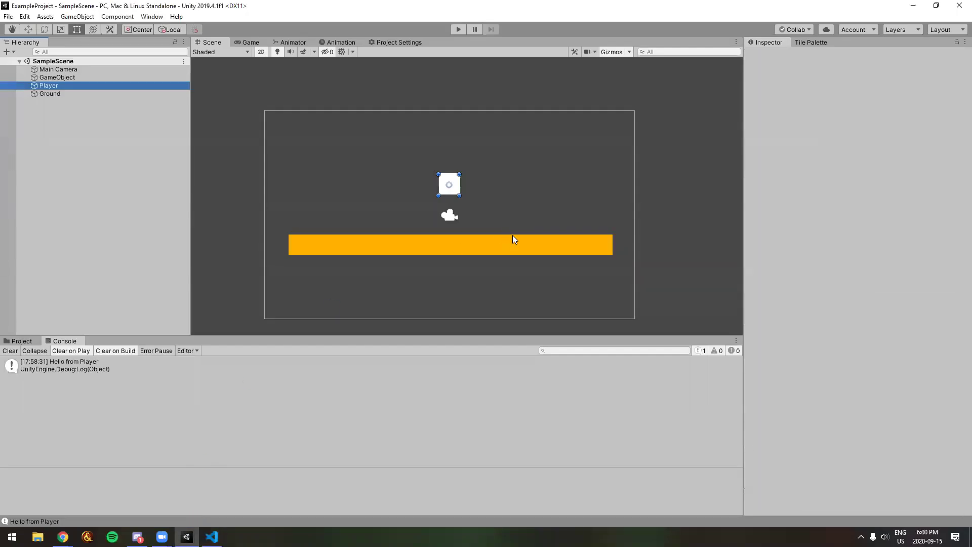
scroll(793, 279, down, 2)
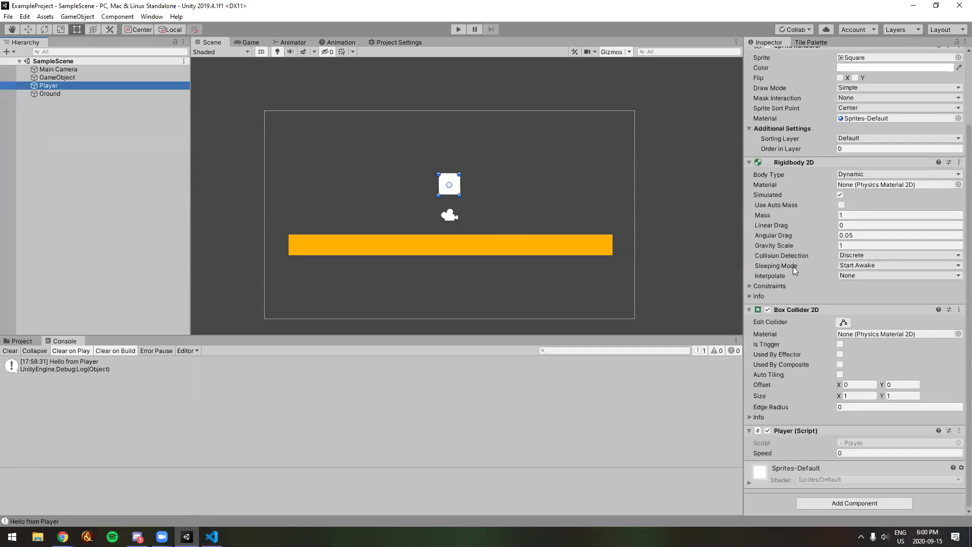
click(862, 452)
click(863, 451)
text(1)
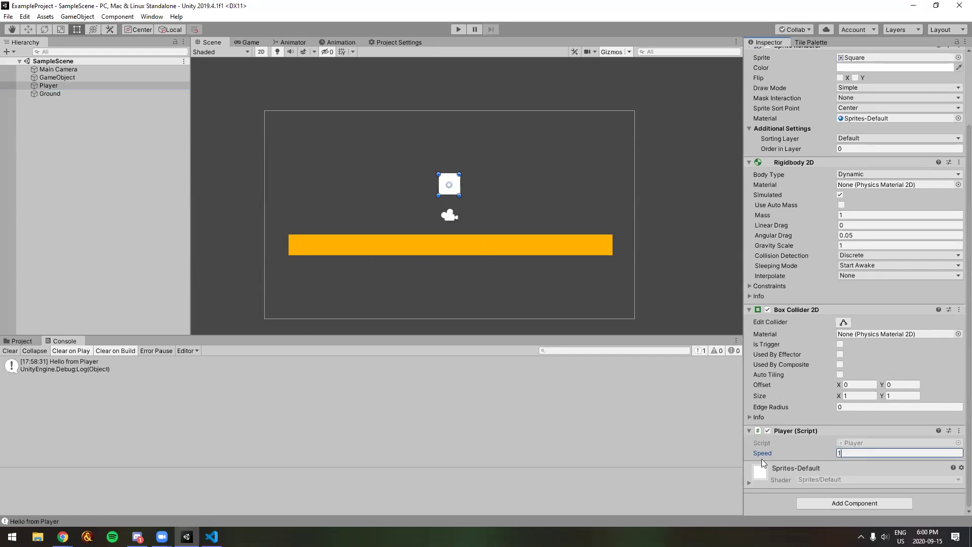
double_click(854, 453)
text(3)
- Switch to Visual Studio Code, change the Vector3 x value to xInput * speed * Time.deltaTime and save Player.cs
click(212, 536)
drag(277, 106, 203, 106)
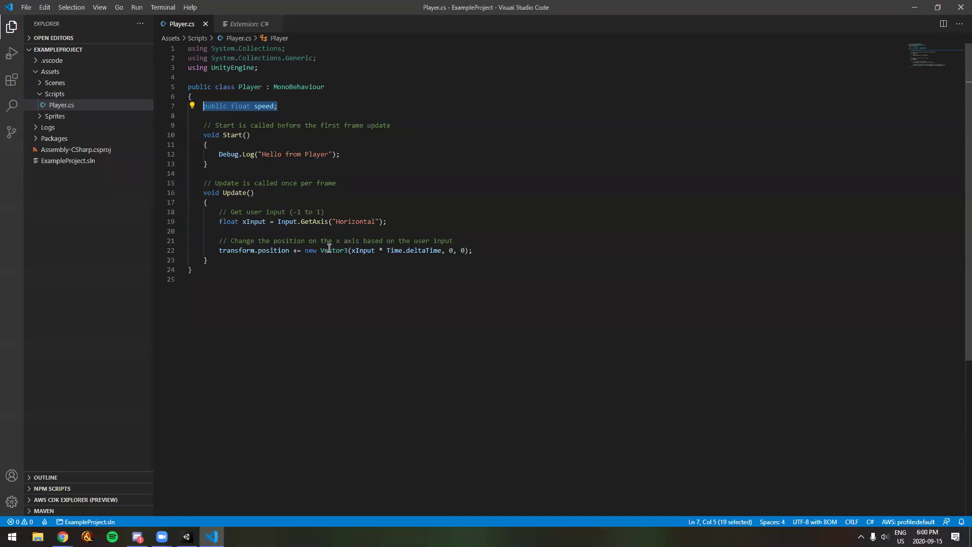
drag(351, 251, 443, 249)
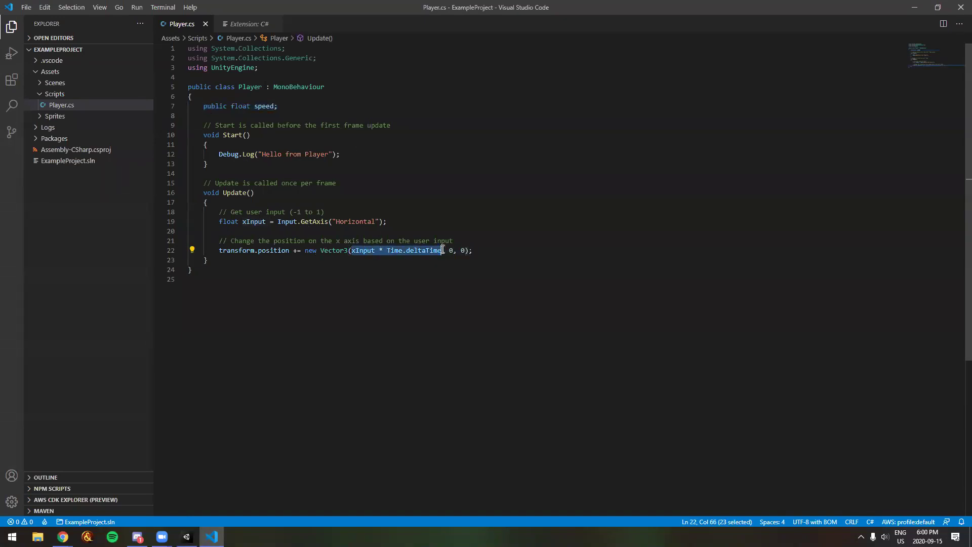
click(395, 275)
click(387, 250)
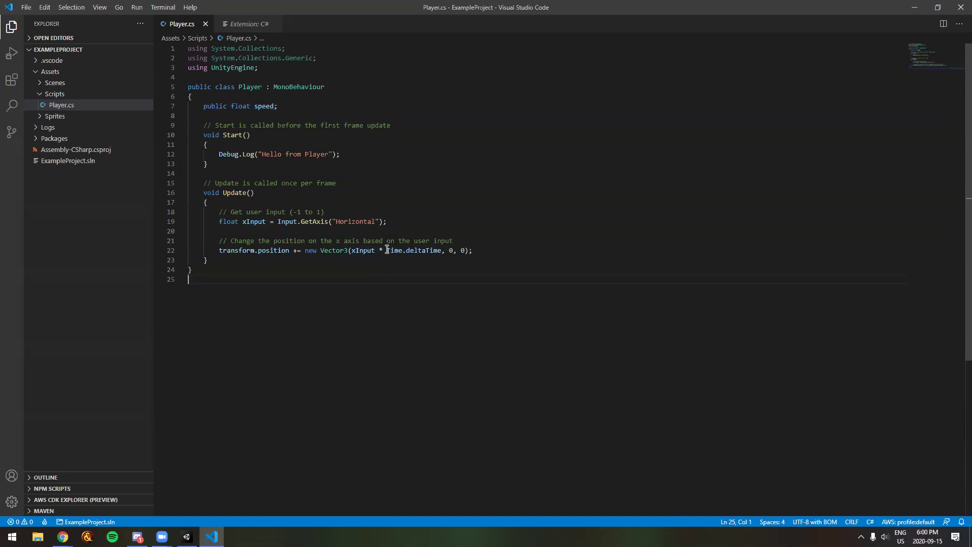
text(speed *)
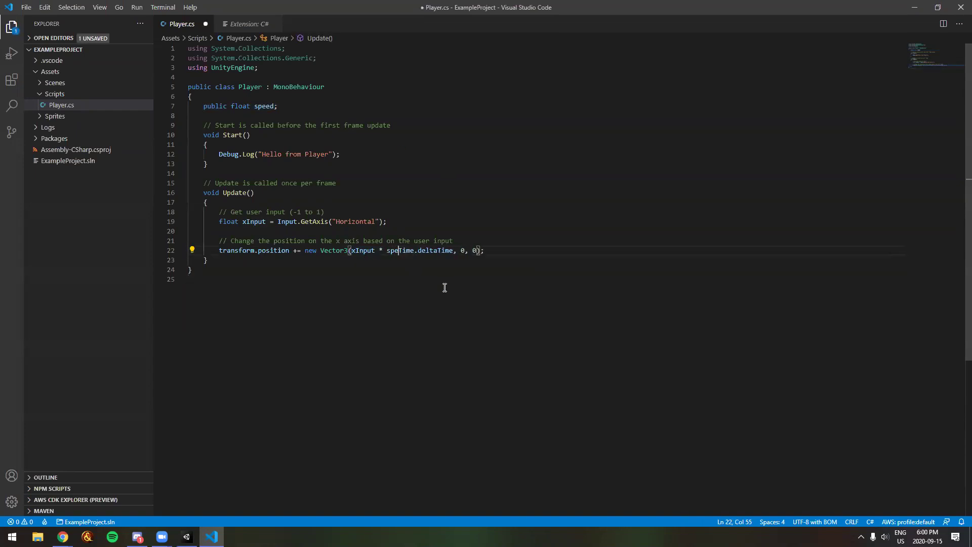
key(ctrl+s)
- Review the xInput, speed and Time.deltaTime factors in the transform.position line
drag(418, 268, 418, 261)
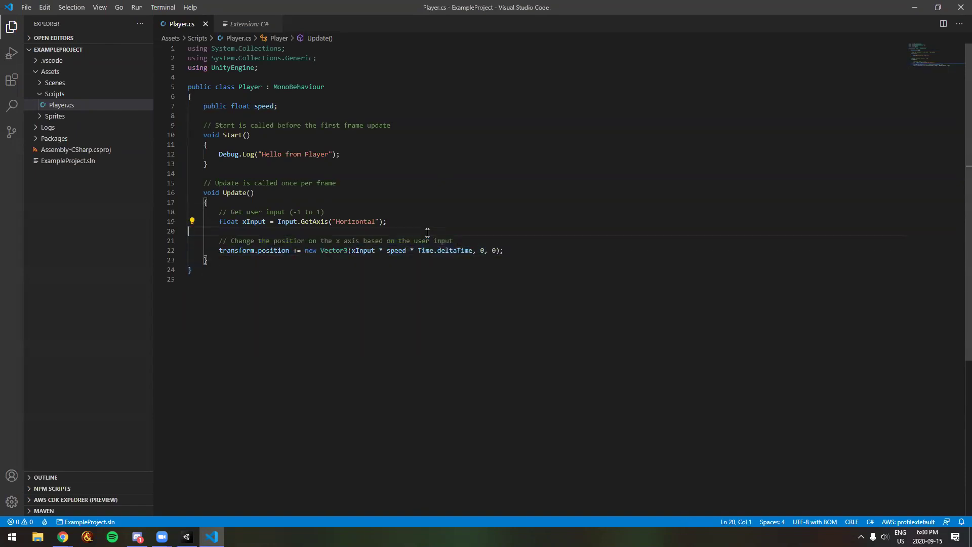
key(Escape)
drag(351, 252, 473, 251)
click(471, 270)
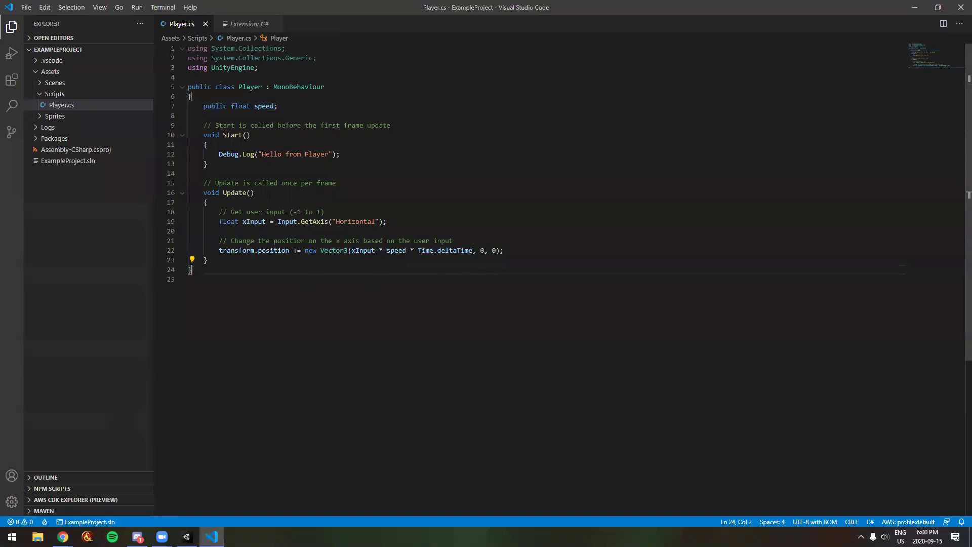
drag(352, 251, 377, 251)
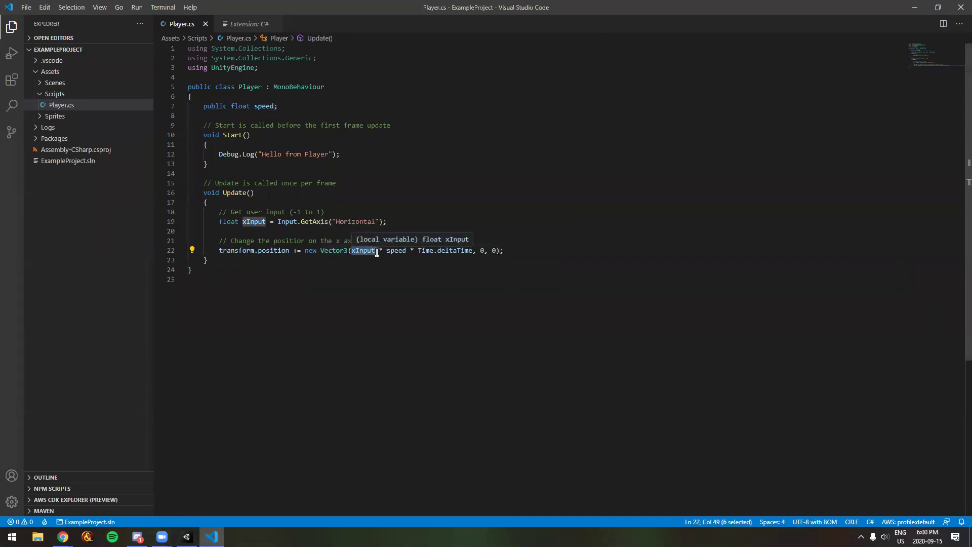
double_click(393, 251)
drag(419, 251, 472, 251)
click(408, 262)
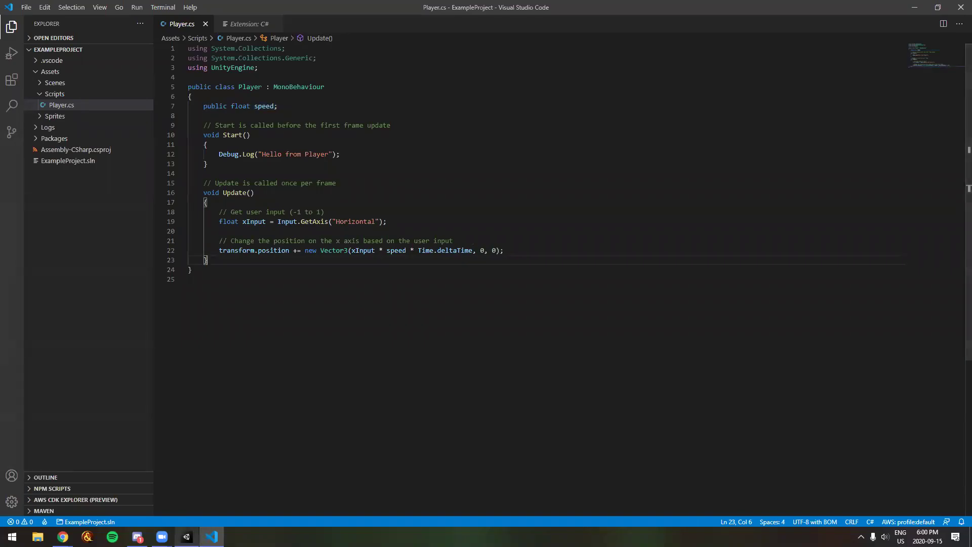
- Switch to Unity, run the game and move the player square right and left to test the new speed
click(187, 536)
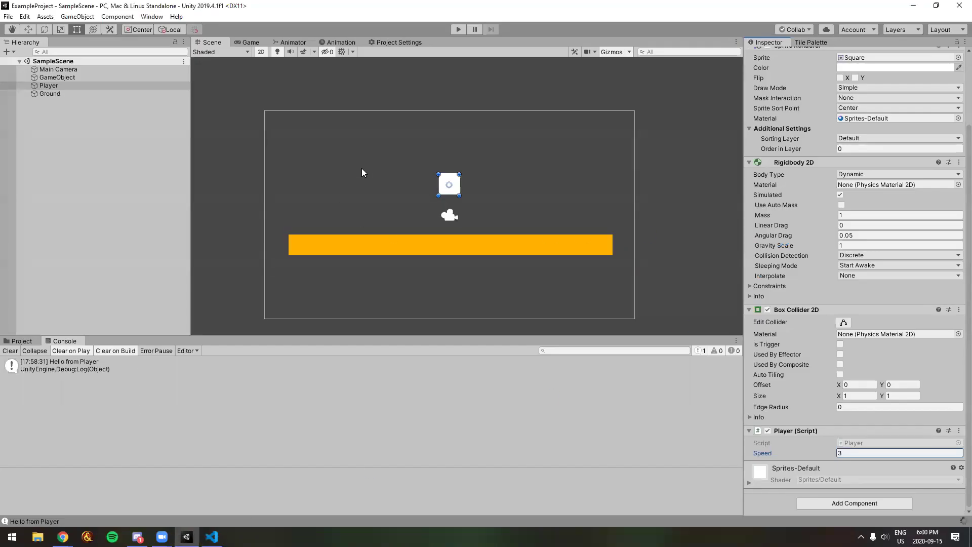
click(459, 29)
key(ctrl+p)
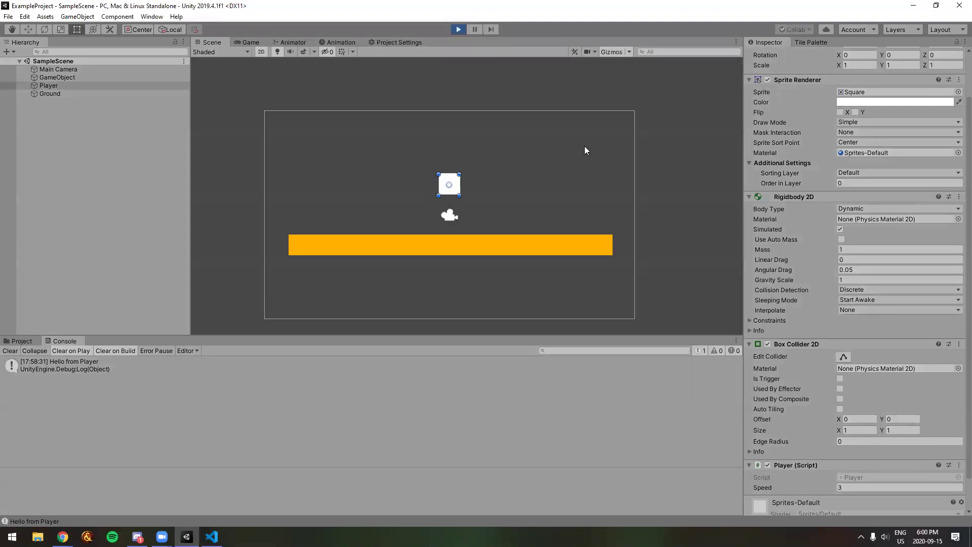
key(Right)
key(Right)
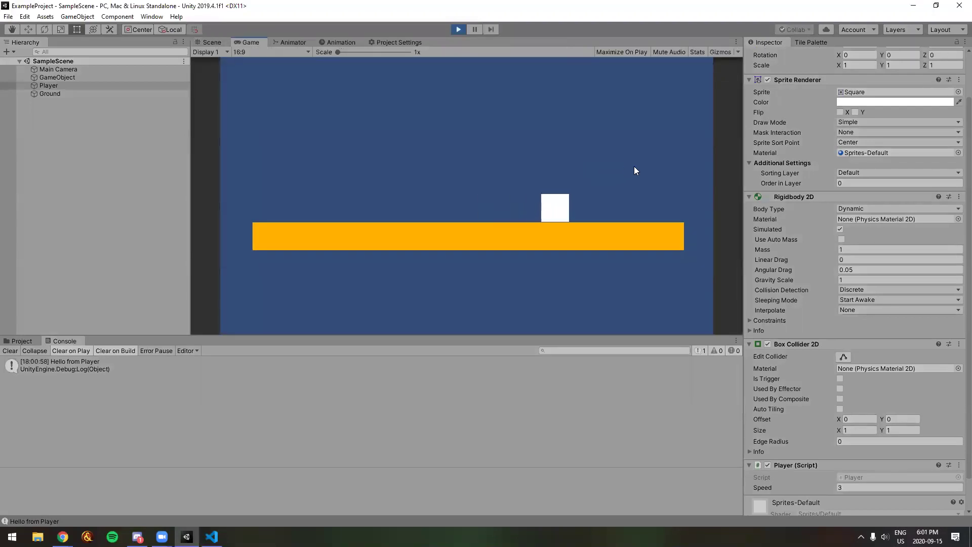
key(Left)
key(Left)
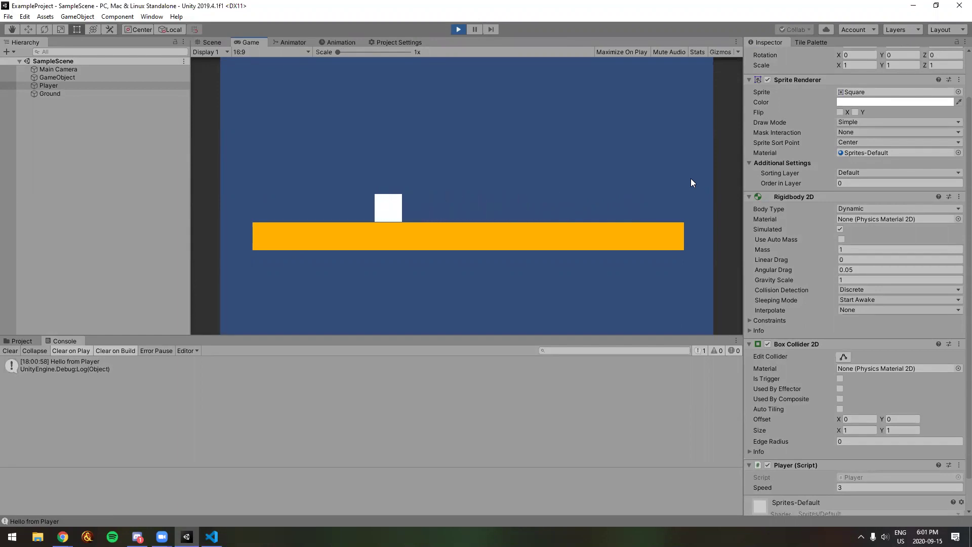
key(Right)
key(Right)
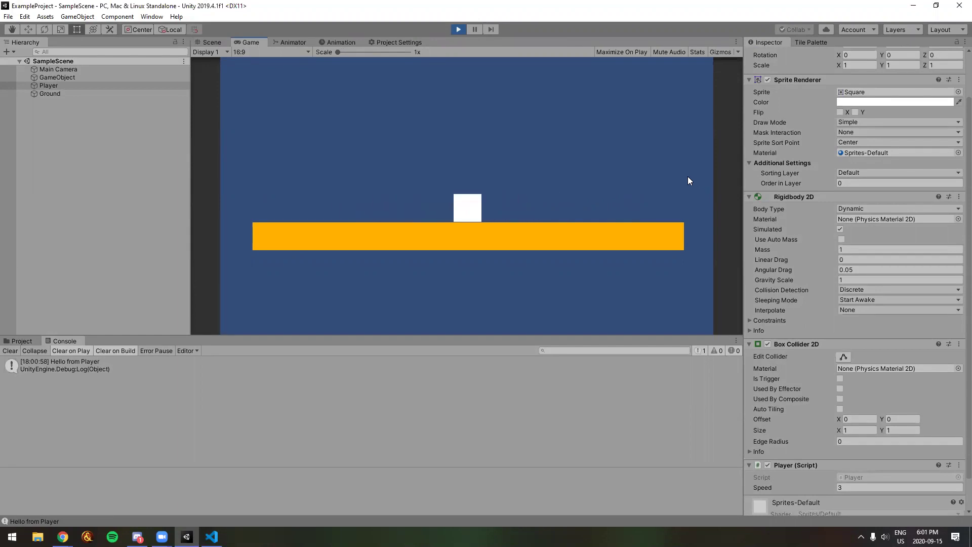
key(Left)
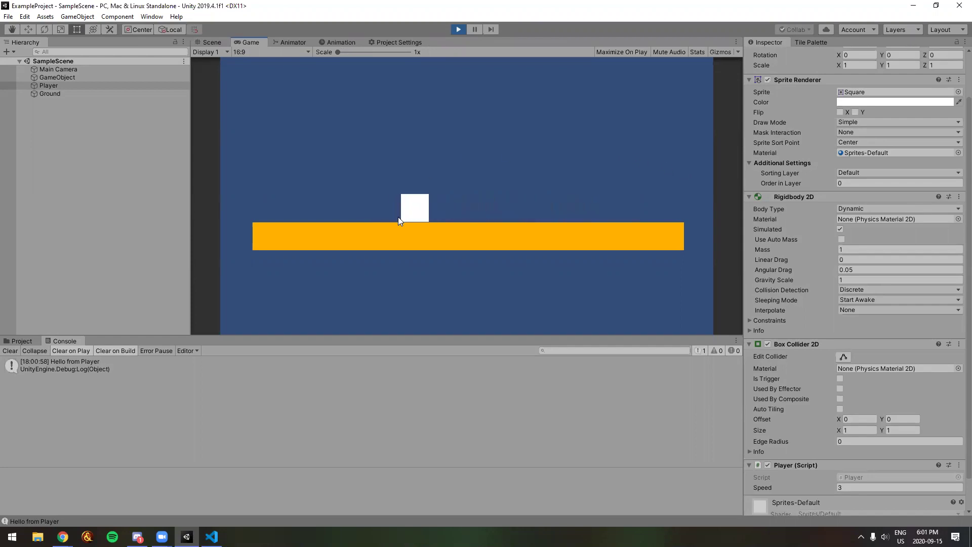
key(Right)
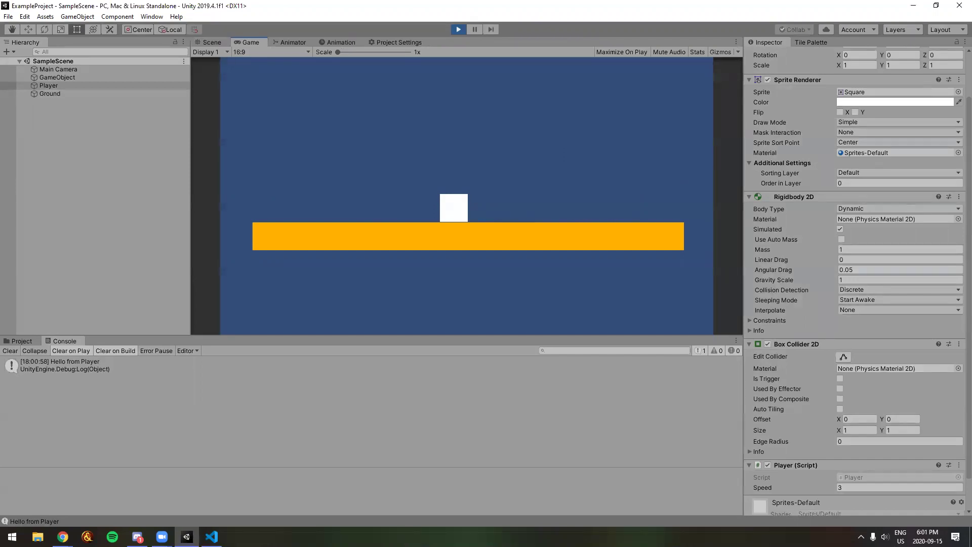
- Compare the public float speed declaration in Visual Studio Code with the Player's Speed field in Unity
key(alt+Tab)
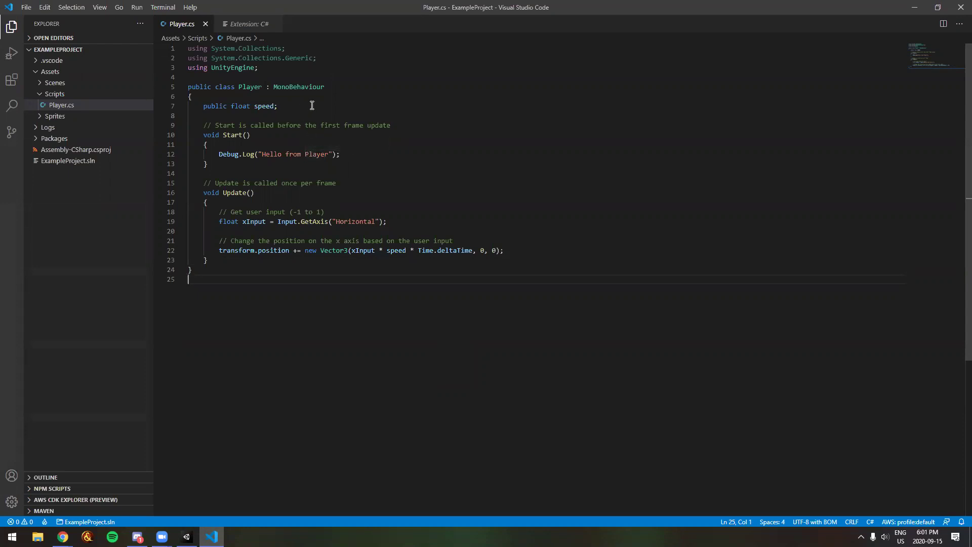
drag(293, 106, 231, 106)
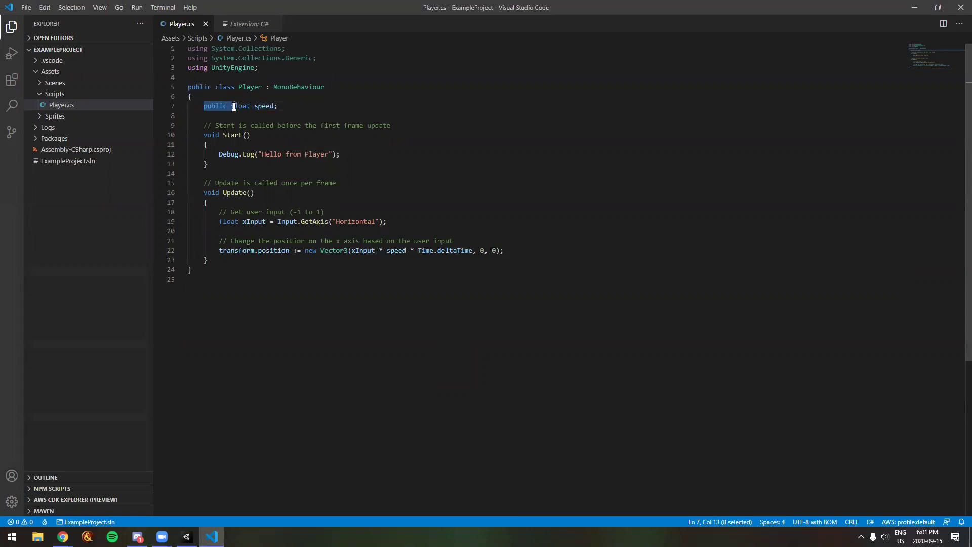
click(230, 115)
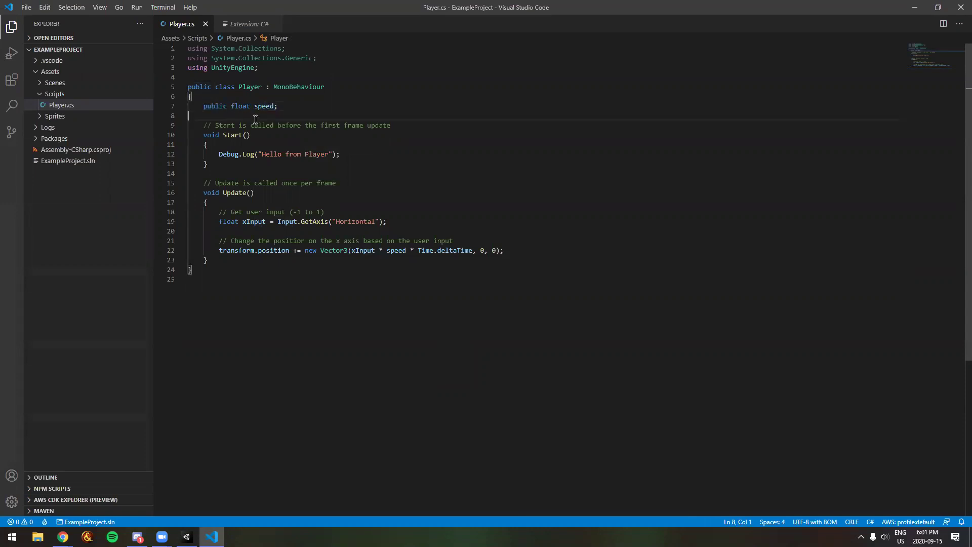
mouse_move(186, 536)
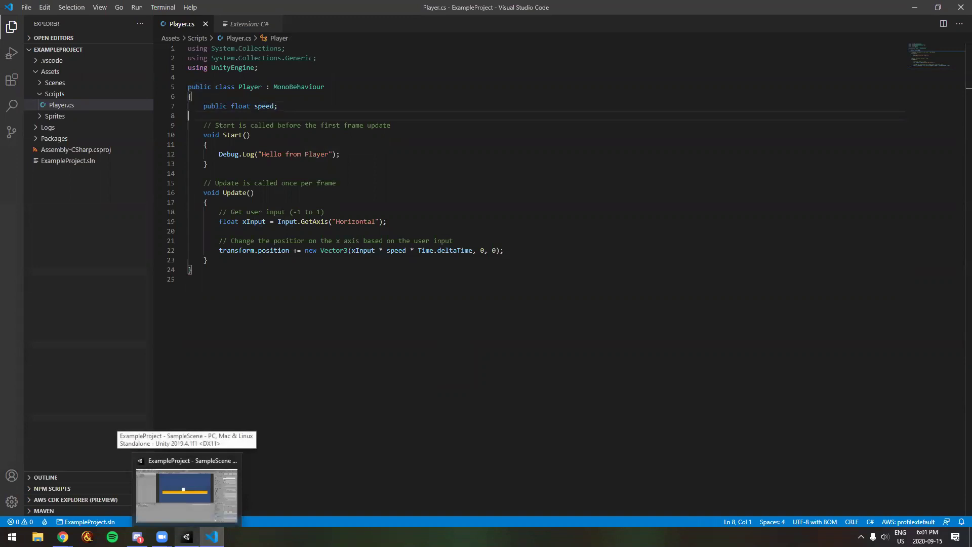
click(186, 495)
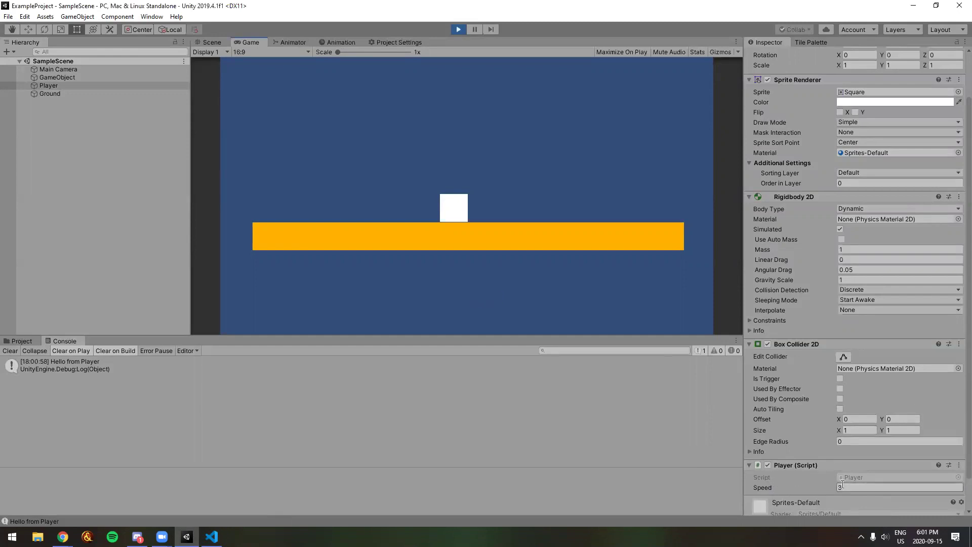
- Switch to Visual Studio Code, initialize the speed variable to 2, save Player.cs and check the Player's Speed field in Unity
click(211, 536)
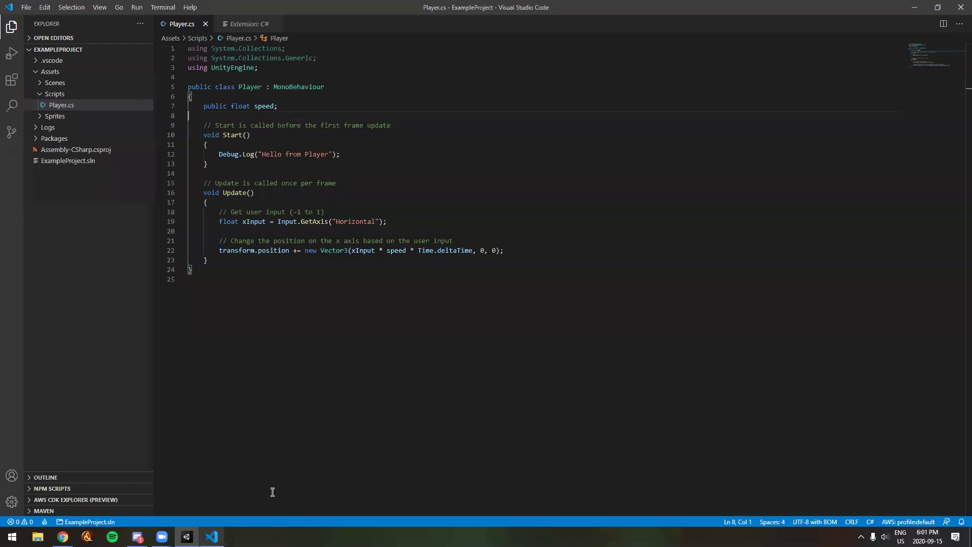
click(278, 106)
key(Left)
text(= 3)
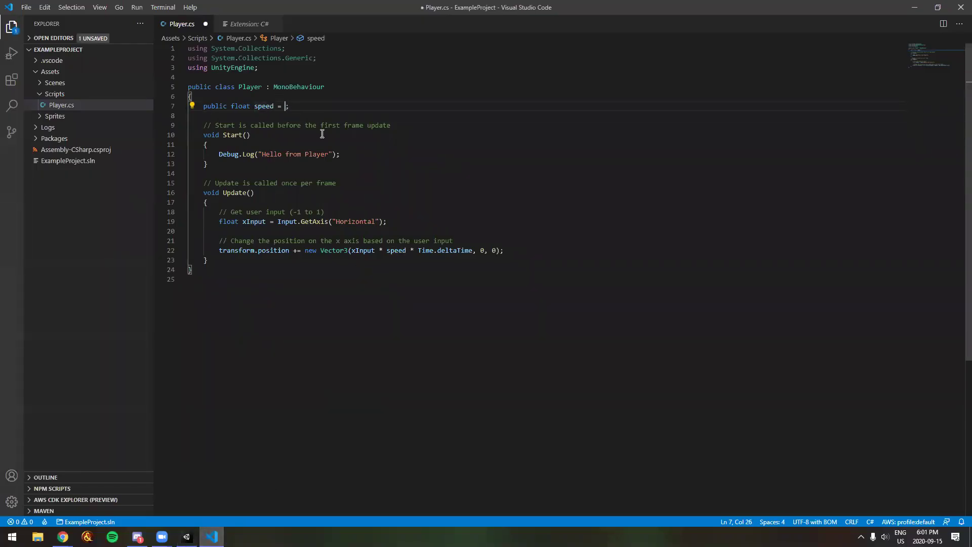
key(BackSpace)
text(2)
key(ctrl+s)
click(322, 134)
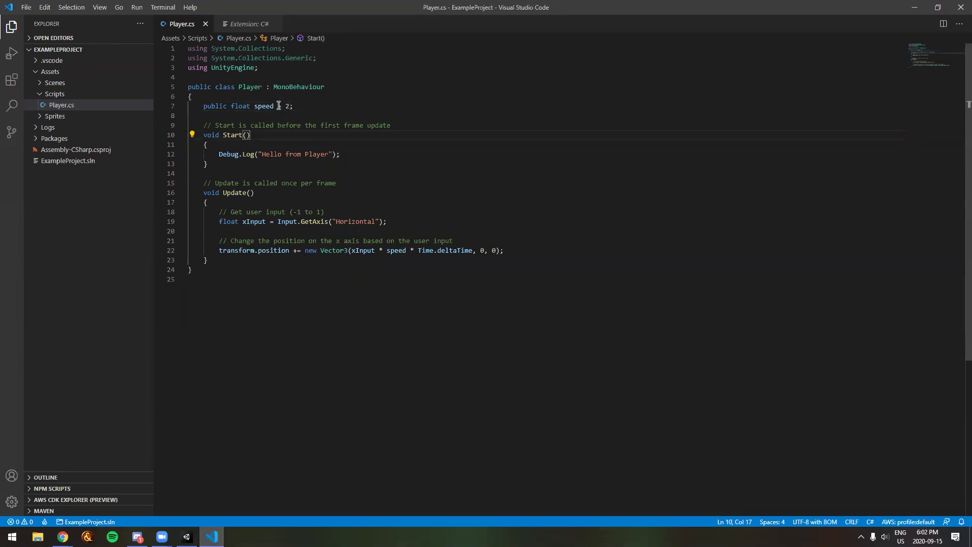
click(187, 536)
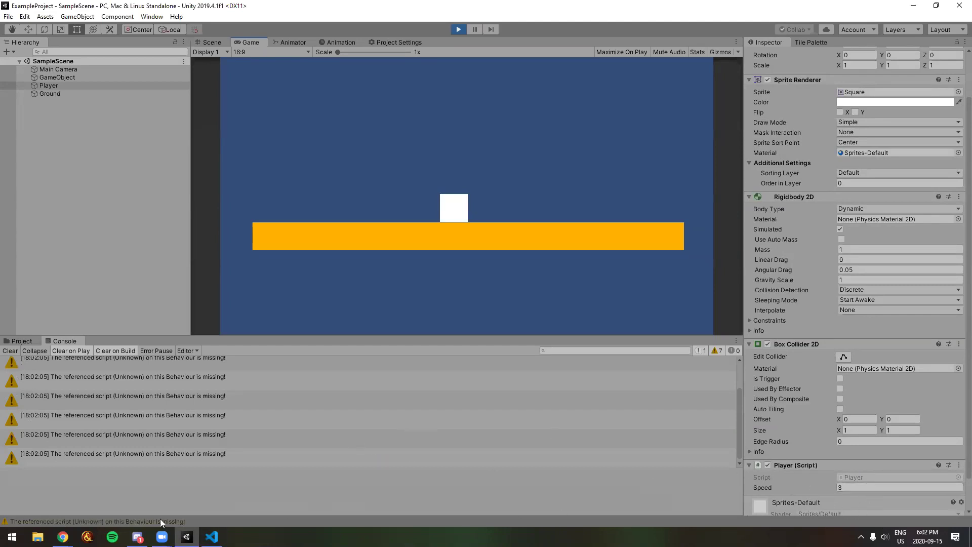
mouse_move(212, 536)
- Switch to Visual Studio Code, remove the initial value from the speed declaration and save Player.cs
click(211, 536)
click(288, 106)
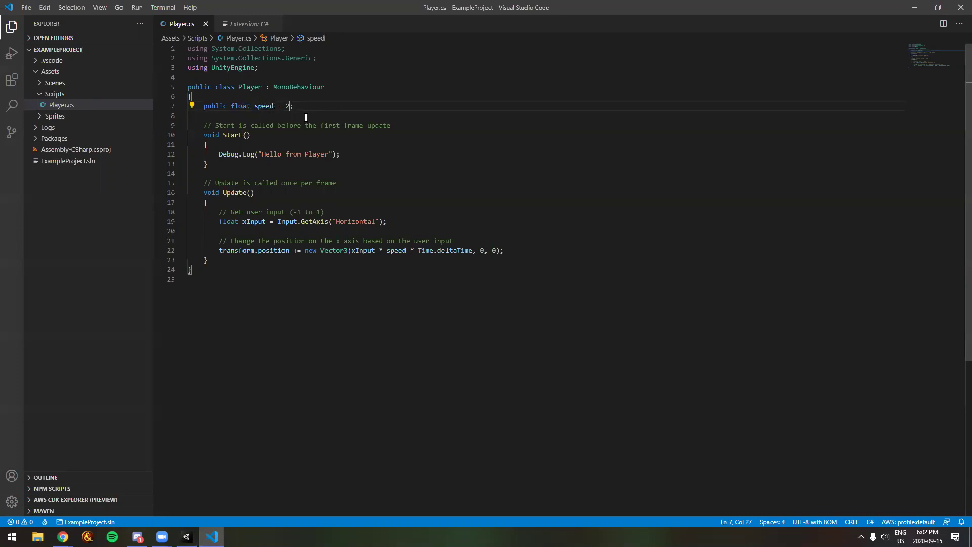
key(BackSpace)
key(BackSpace)
key(BackSpace)
key(BackSpace)
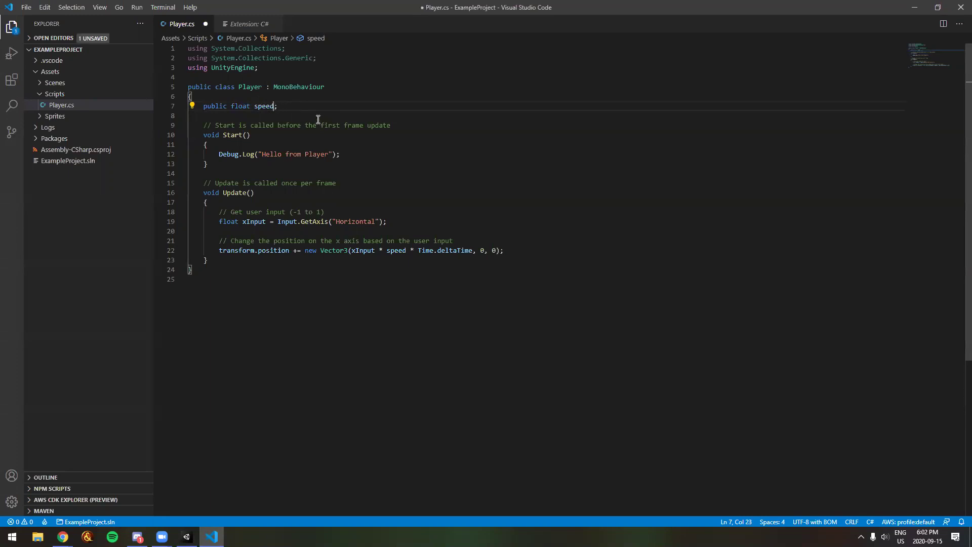
key(ctrl+s)
click(432, 174)
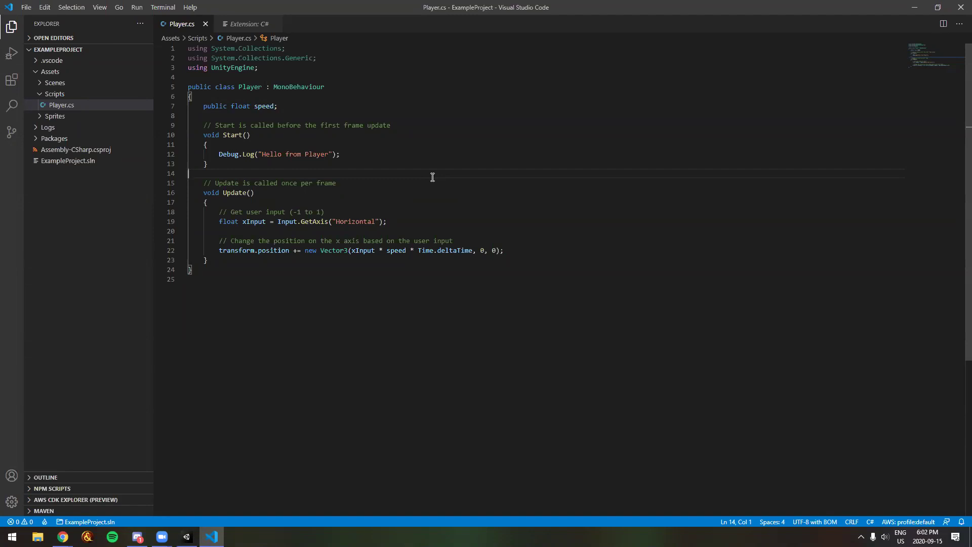
- Review the new Vector3 expression in the transform.position line, including its x, y and z arguments
click(358, 272)
drag(319, 250, 498, 250)
click(504, 273)
mouse_move(338, 250)
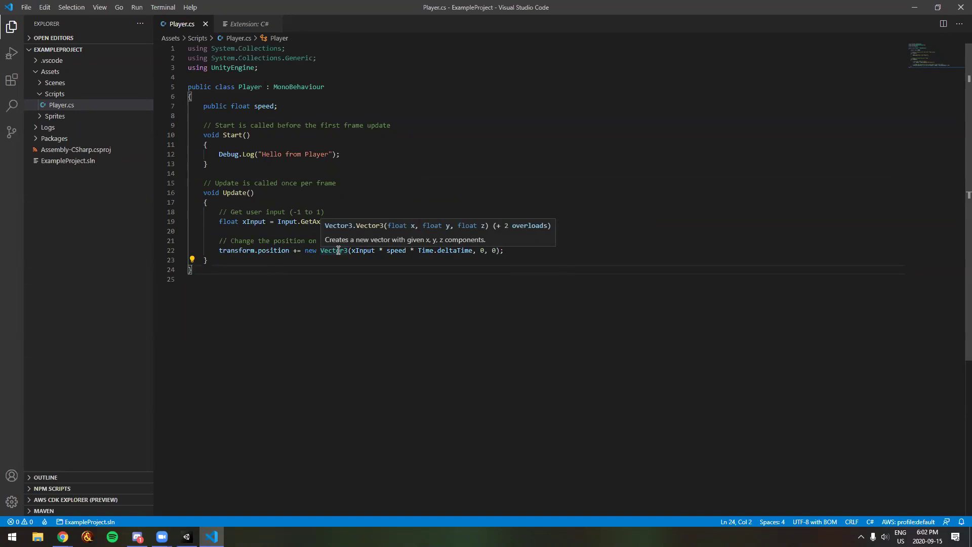
drag(479, 250, 499, 250)
click(506, 276)
click(390, 260)
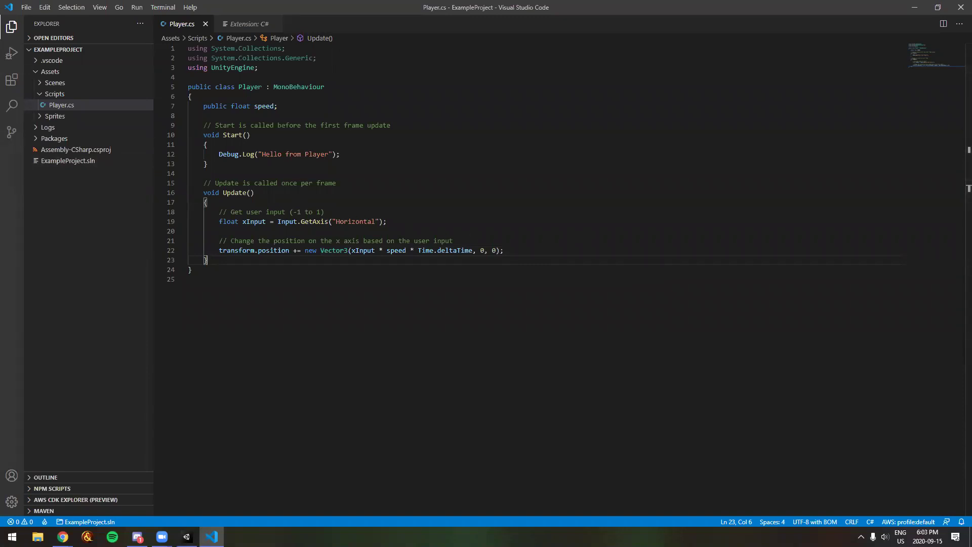
click(558, 270)
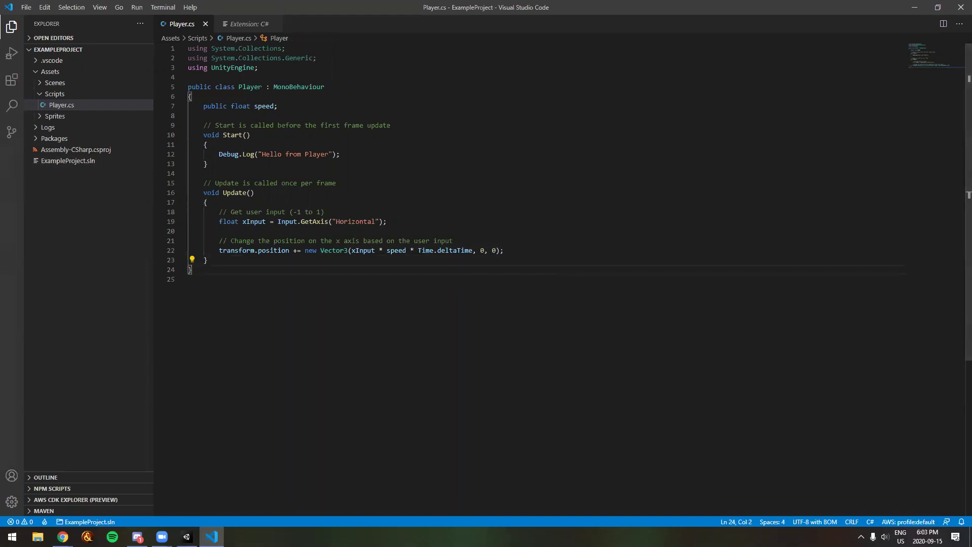
- Switch to Unity, show the project's Scripts folder and stop the running game
key(alt+Tab)
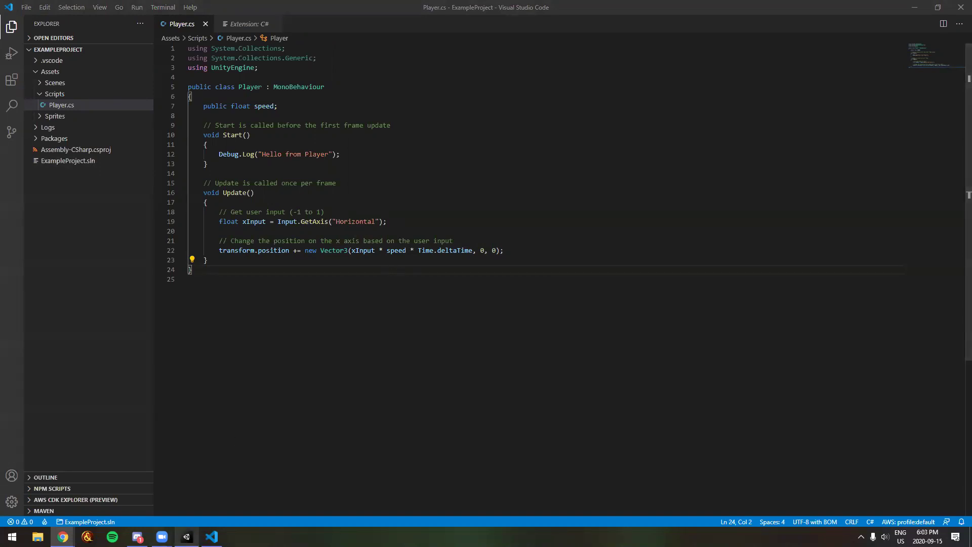
click(187, 536)
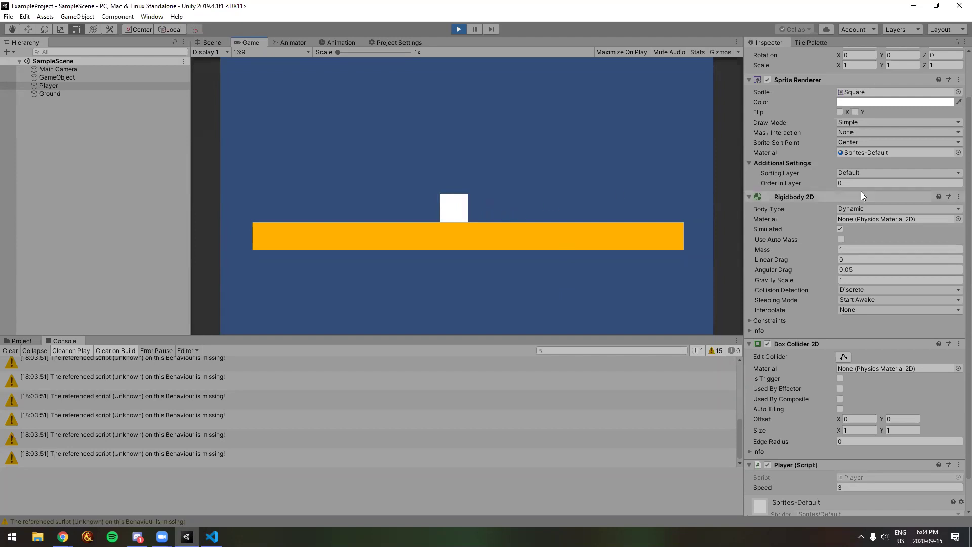
scroll(860, 191, up, 2)
scroll(893, 358, down, 3)
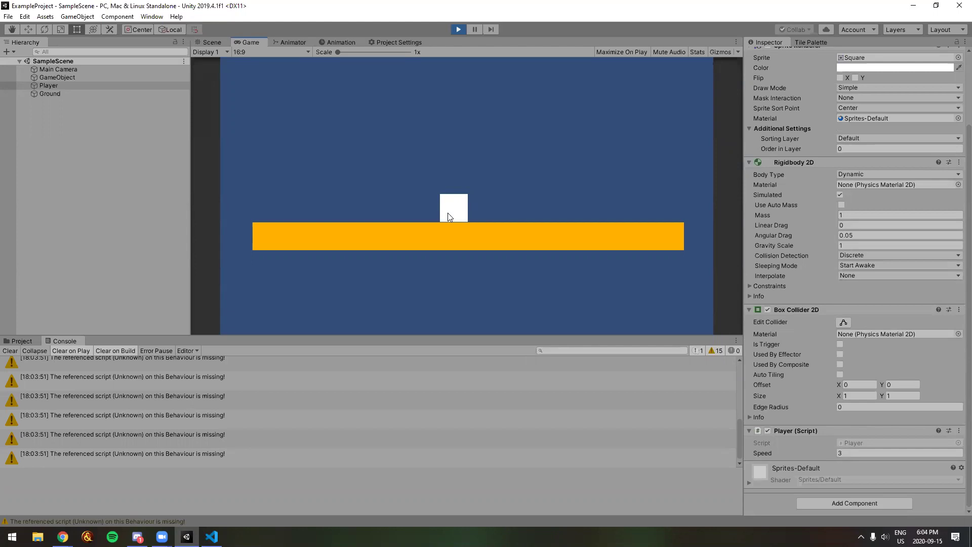
click(28, 341)
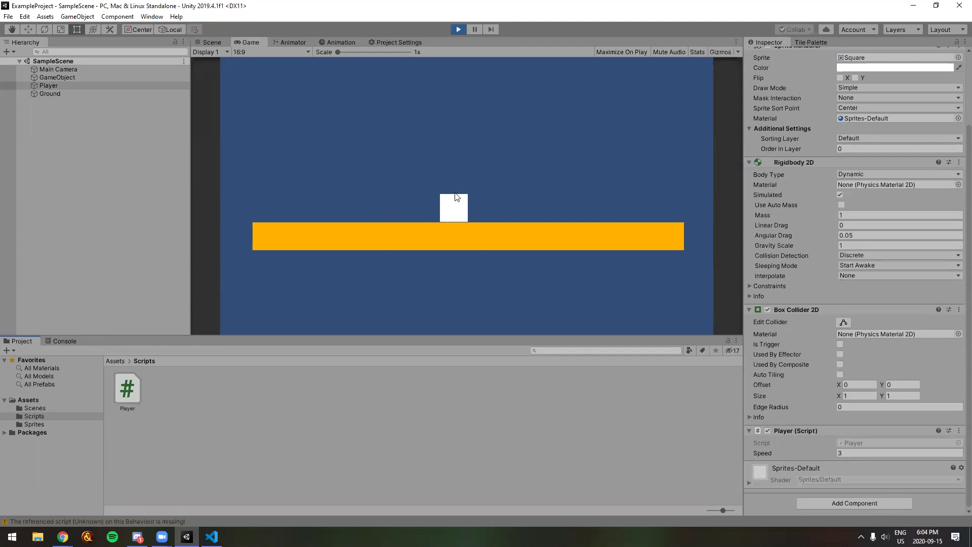
click(458, 28)
click(156, 142)
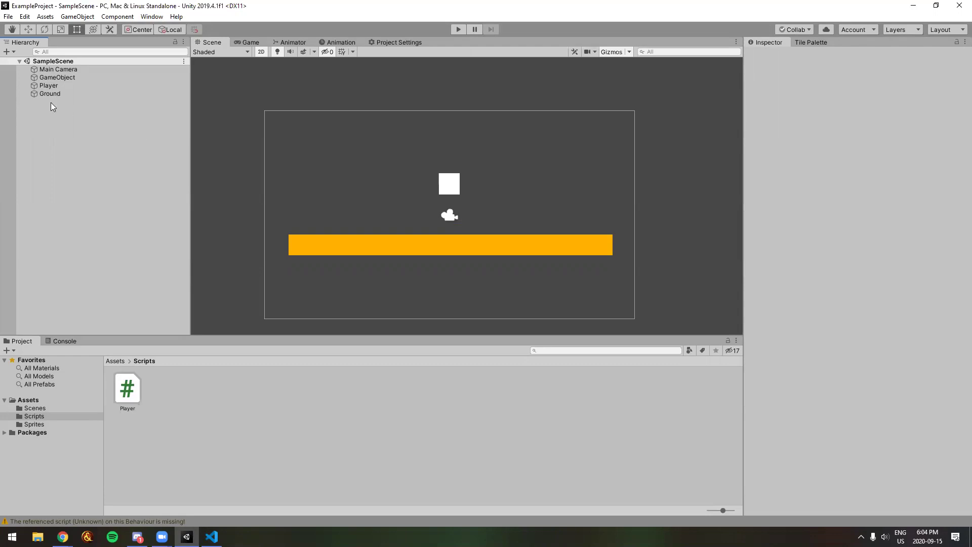
- Disable and re-enable the Player's Sprite Renderer, then save the scene
click(60, 86)
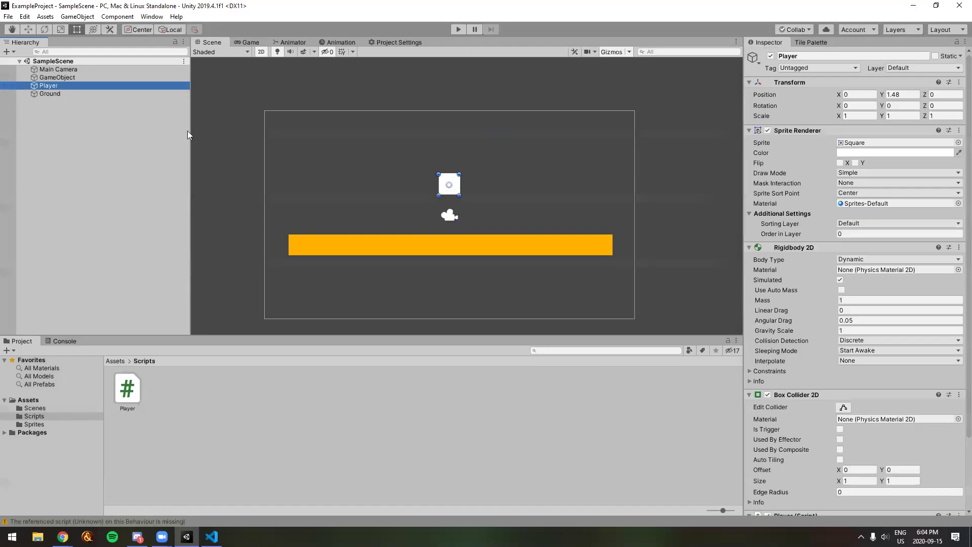
click(767, 131)
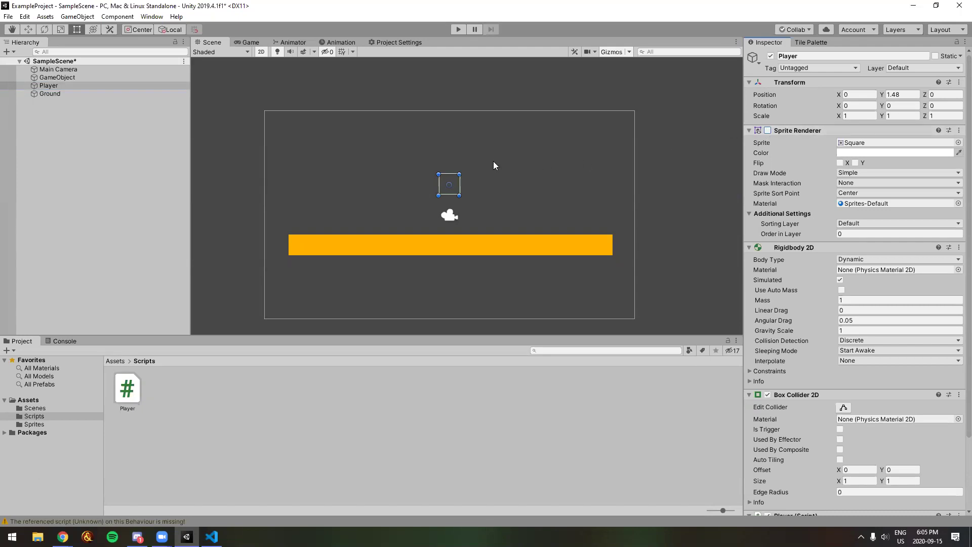
click(767, 131)
click(236, 208)
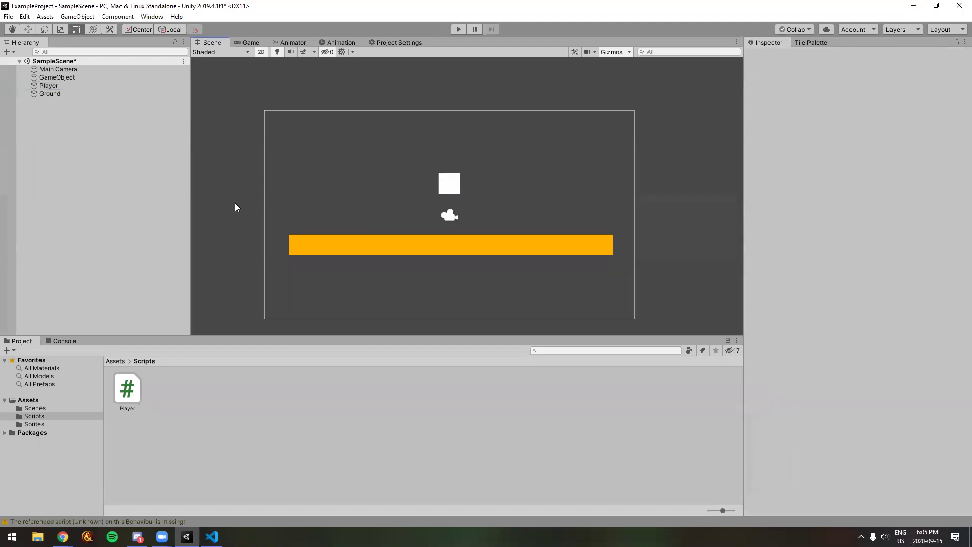
key(ctrl+s)
- Create a 2D sprite object named Cube in the scene and reset its Transform
click(58, 96)
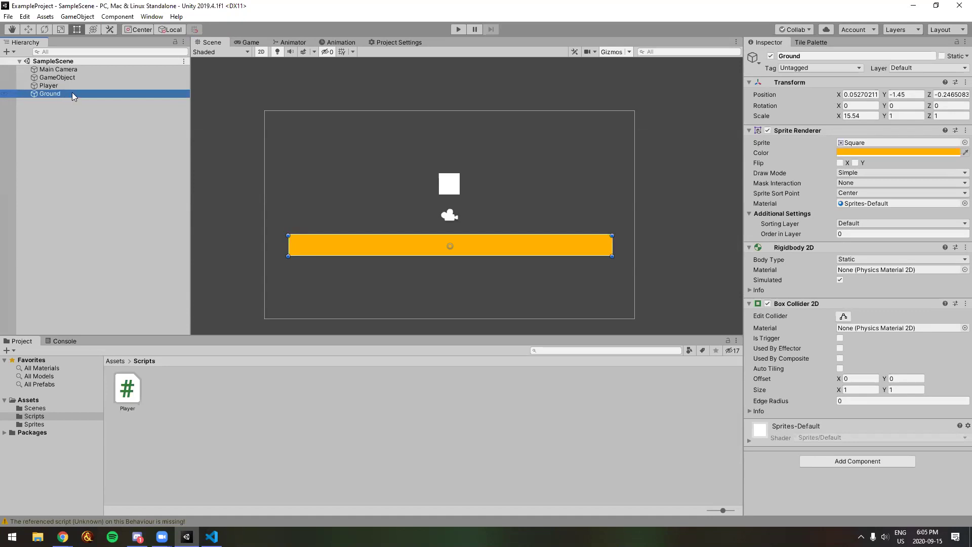
click(64, 112)
right_click(64, 117)
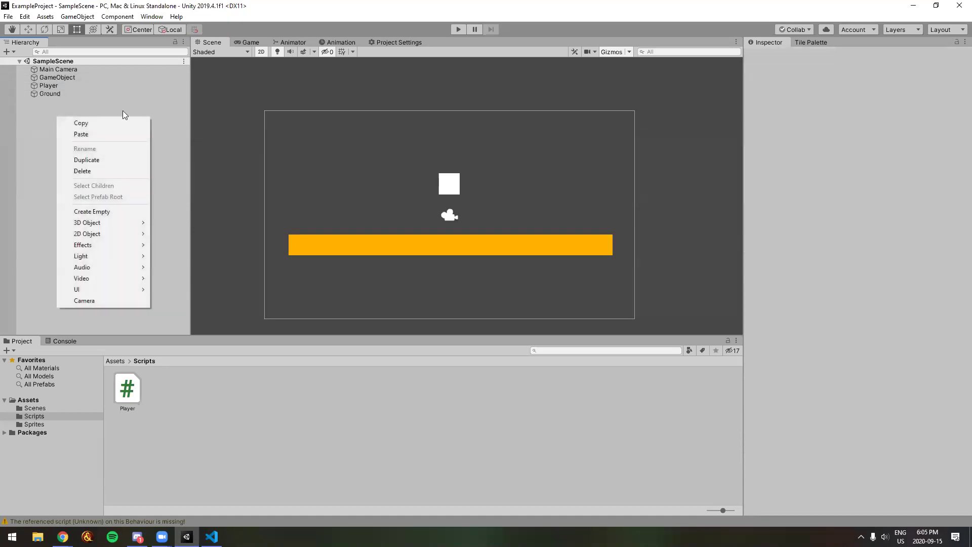
mouse_move(115, 233)
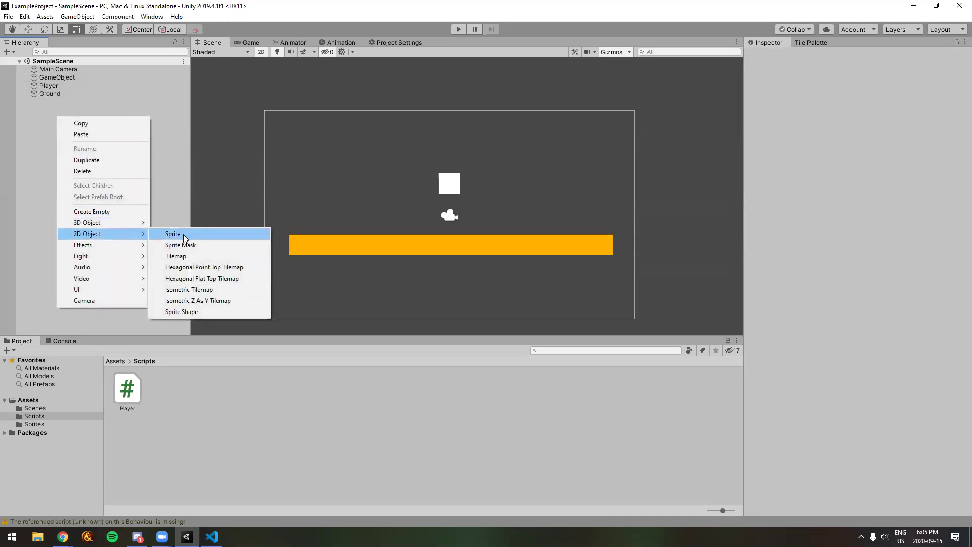
click(183, 234)
click(831, 56)
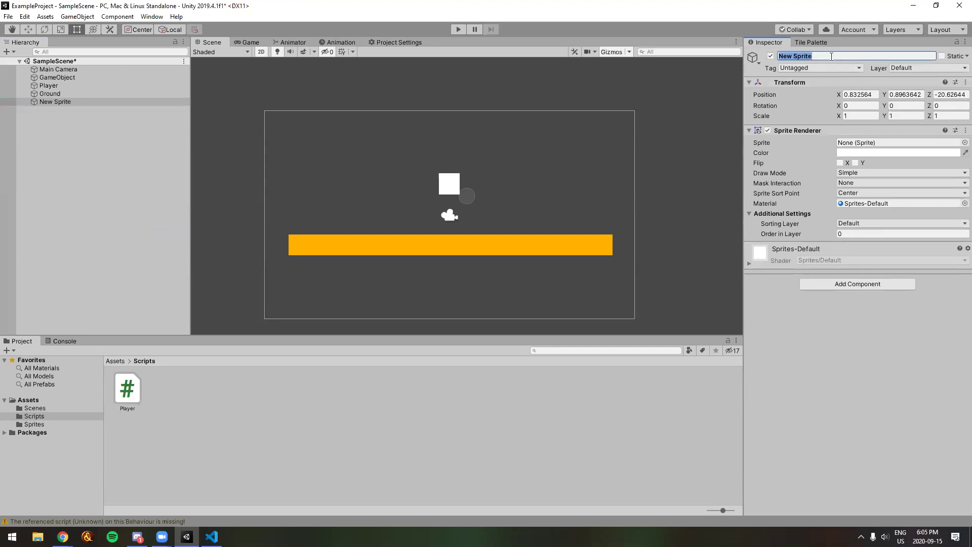
text(Cube)
key(Return)
right_click(942, 85)
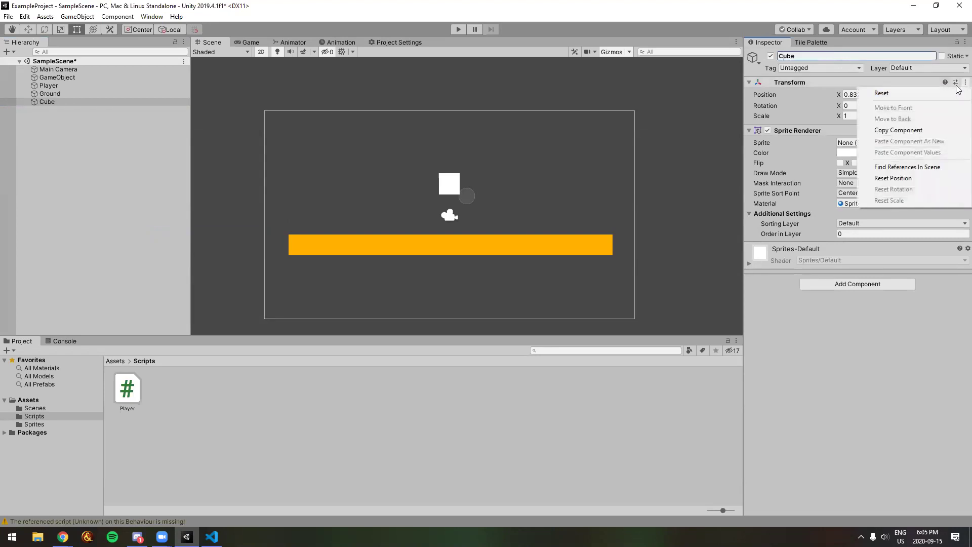
click(947, 93)
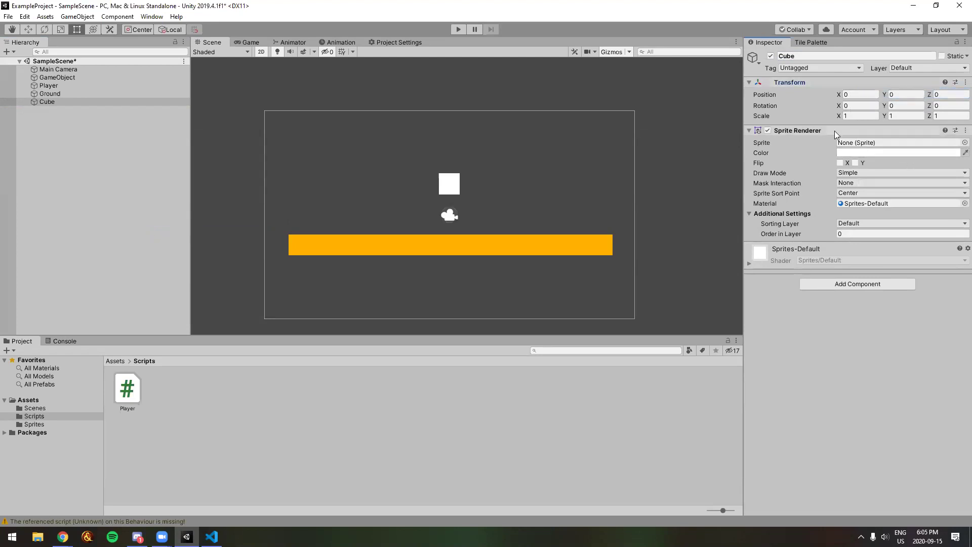
- Assign the Square sprite to the Cube, set its color to bright red and save the scene
click(33, 424)
drag(120, 396, 871, 145)
click(870, 151)
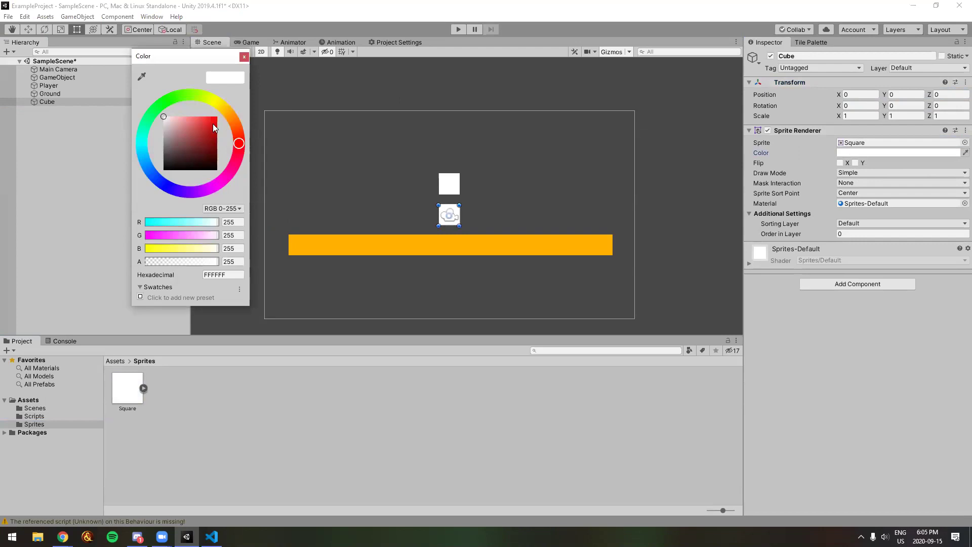
drag(215, 130, 218, 117)
key(ctrl+s)
click(244, 57)
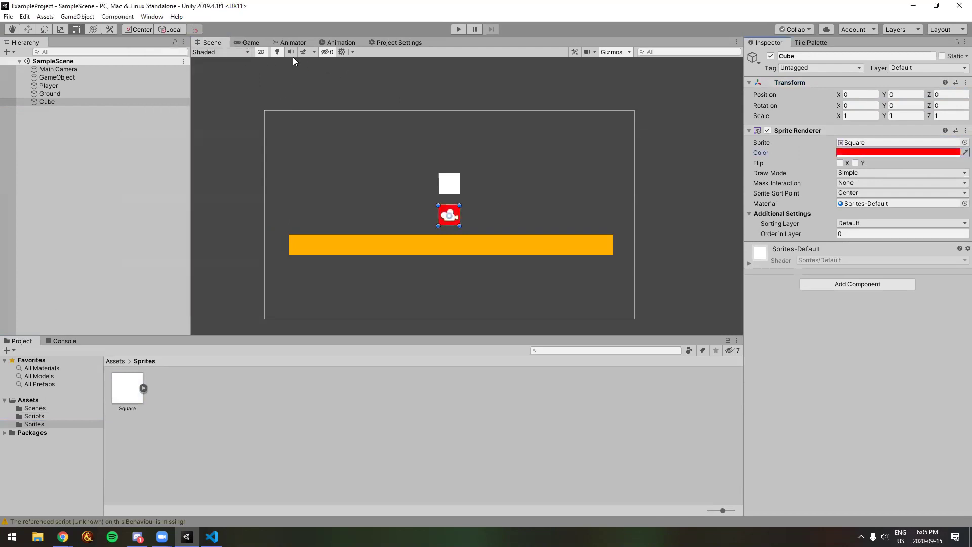
- Add a Rigidbody 2D component to the Cube
click(840, 287)
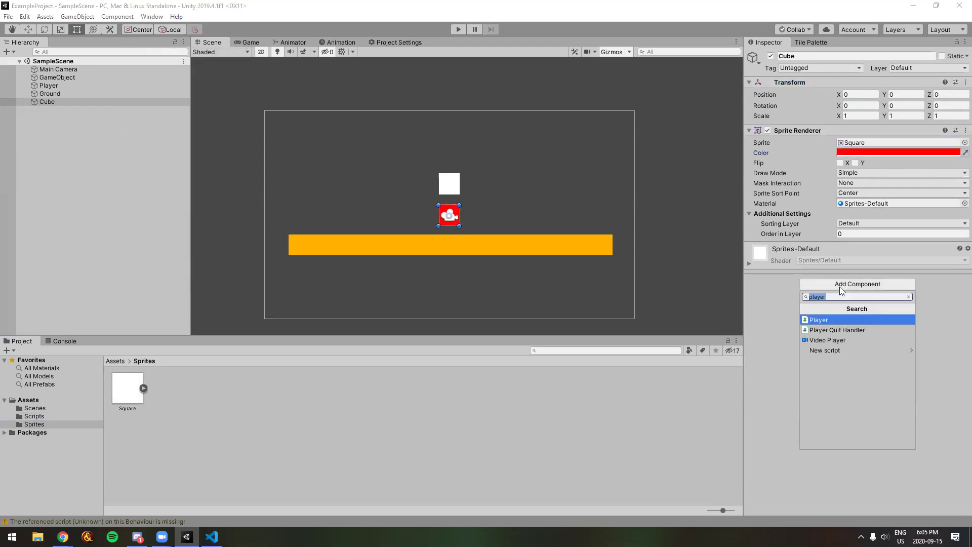
text(rigidbody)
key(Down)
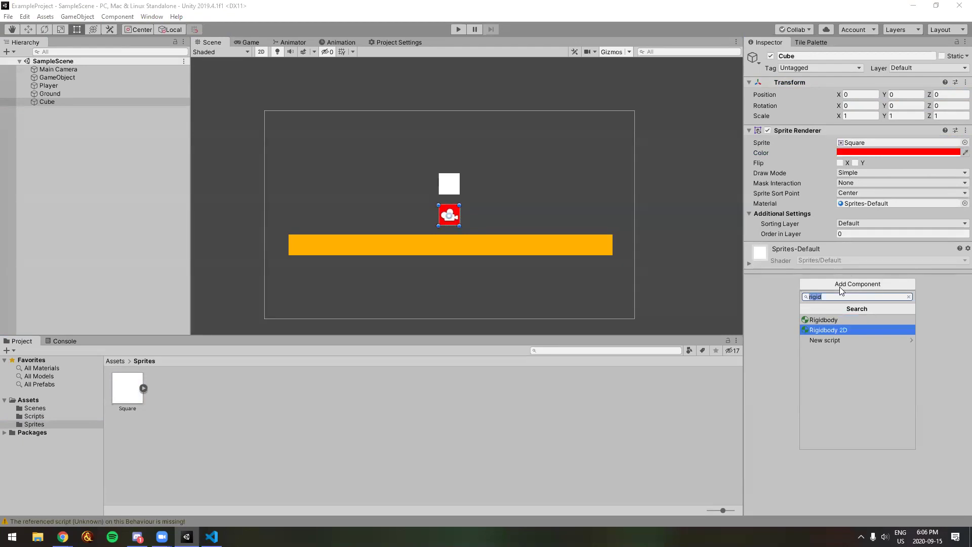
key(Return)
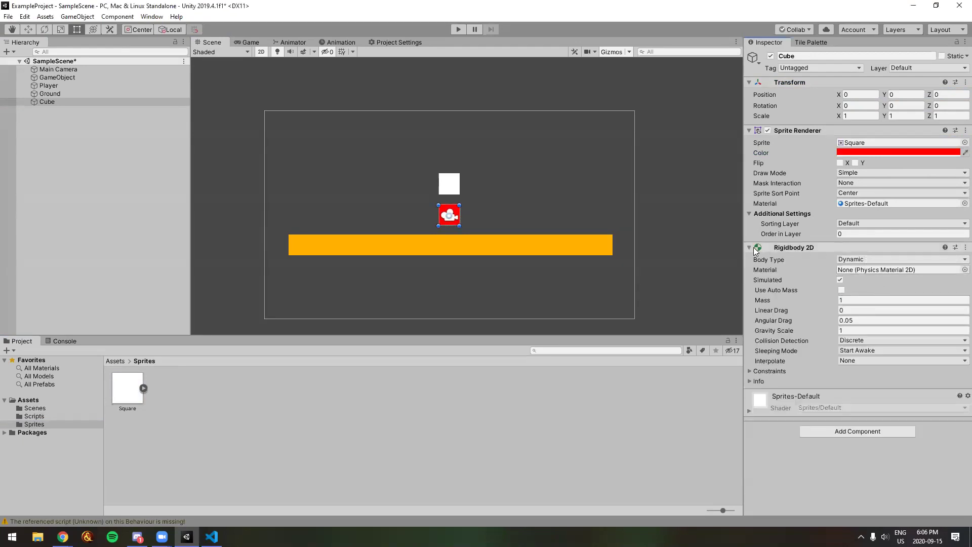
- Add a Box Collider 2D component to the Cube and save the scene
click(830, 430)
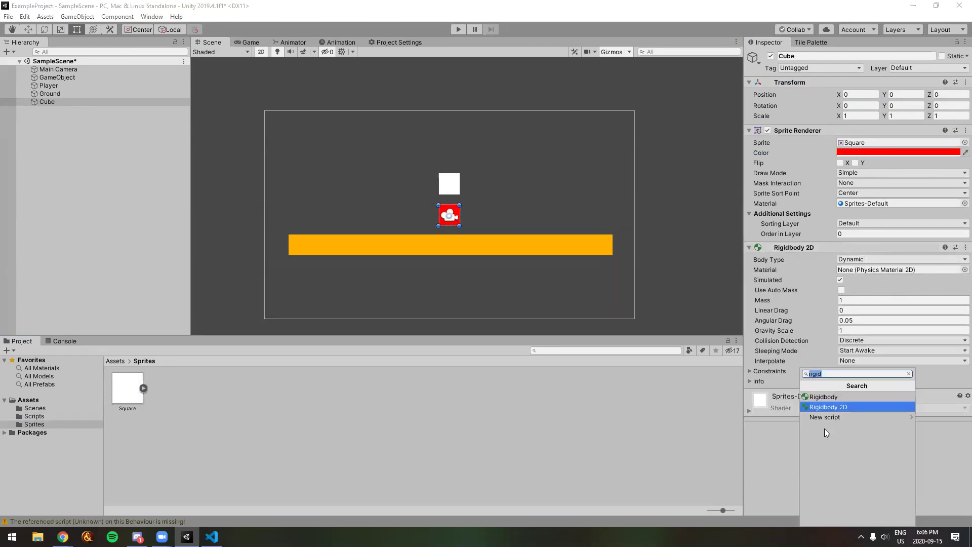
text(collider)
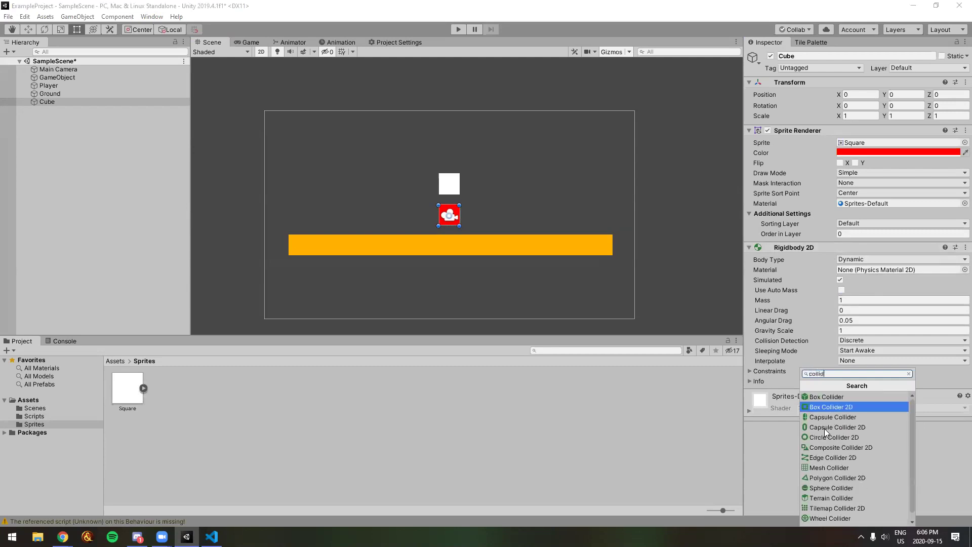
key(Down)
key(Return)
scroll(824, 428, down, 2)
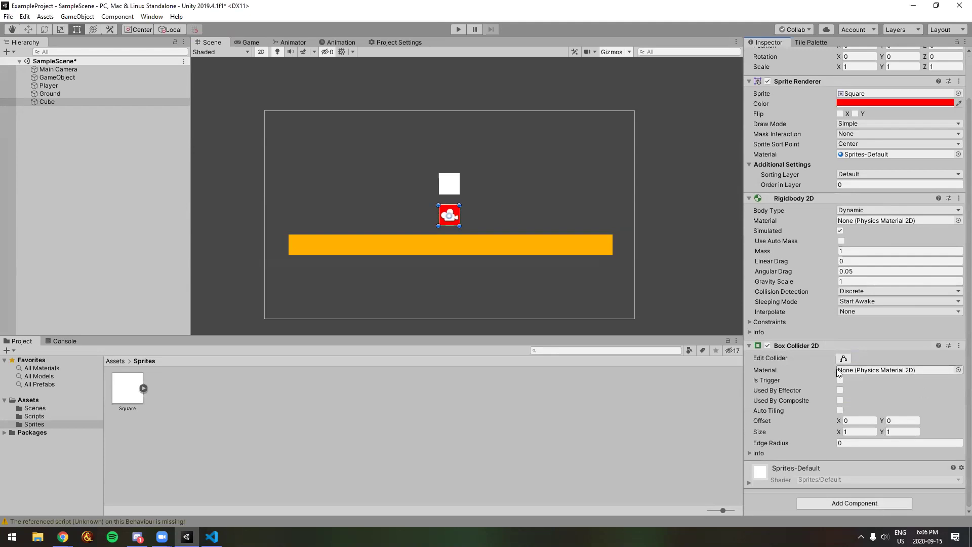
key(ctrl+s)
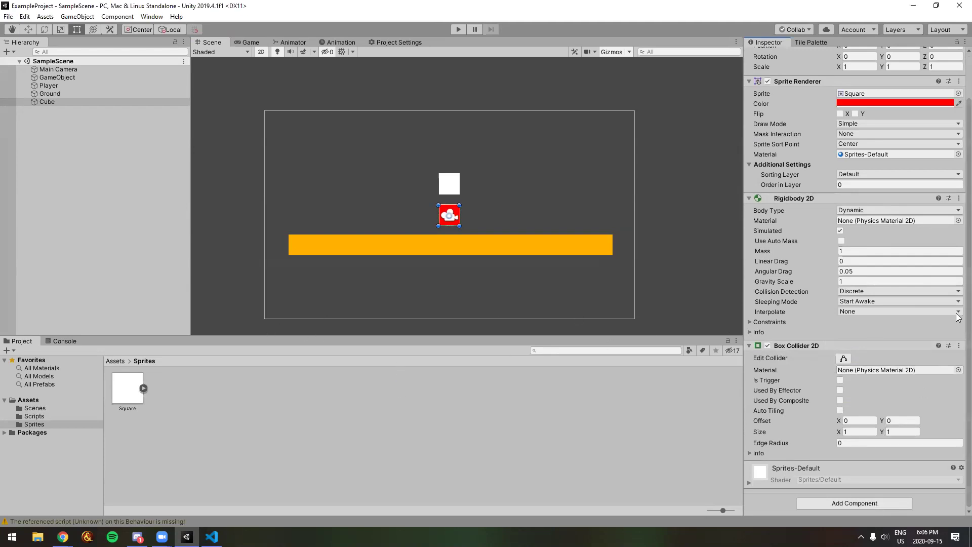
- Run the game to test how the Cube and Player fall onto the Ground, and stop it
click(108, 180)
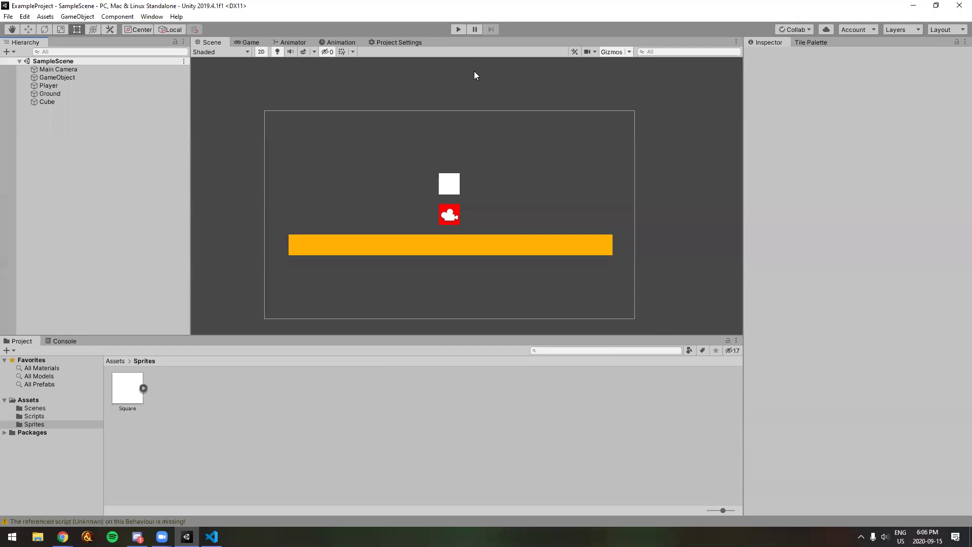
key(ctrl+p)
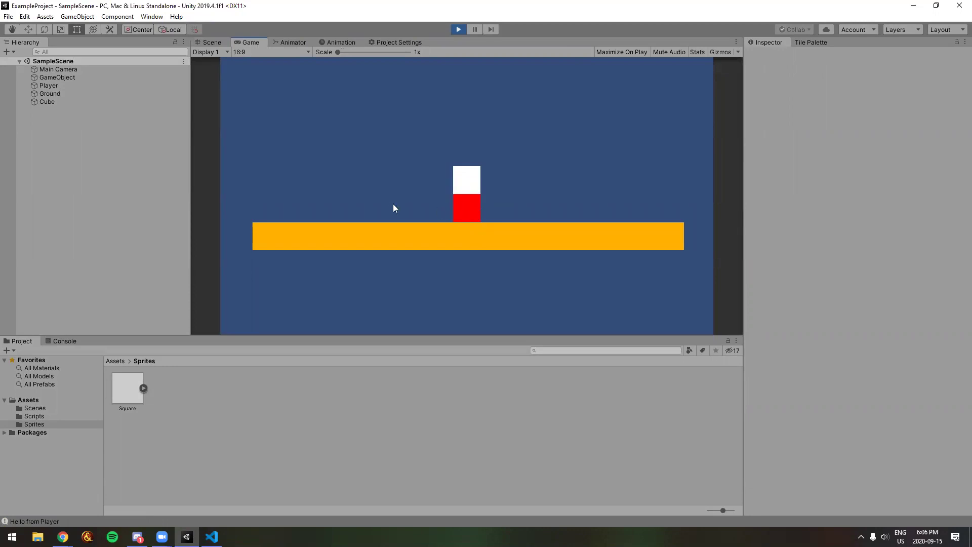
click(459, 32)
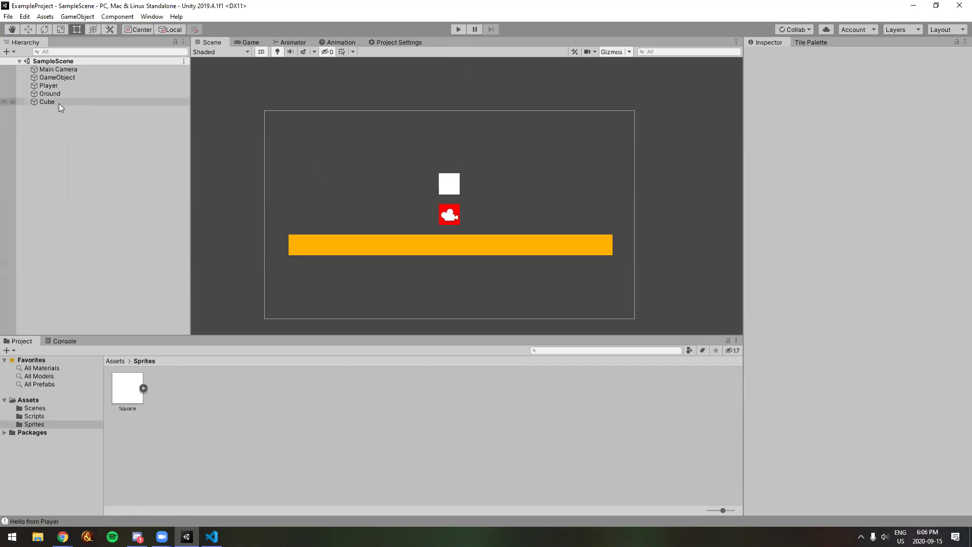
- Create a folder named Prefabs inside the Assets folder
click(44, 101)
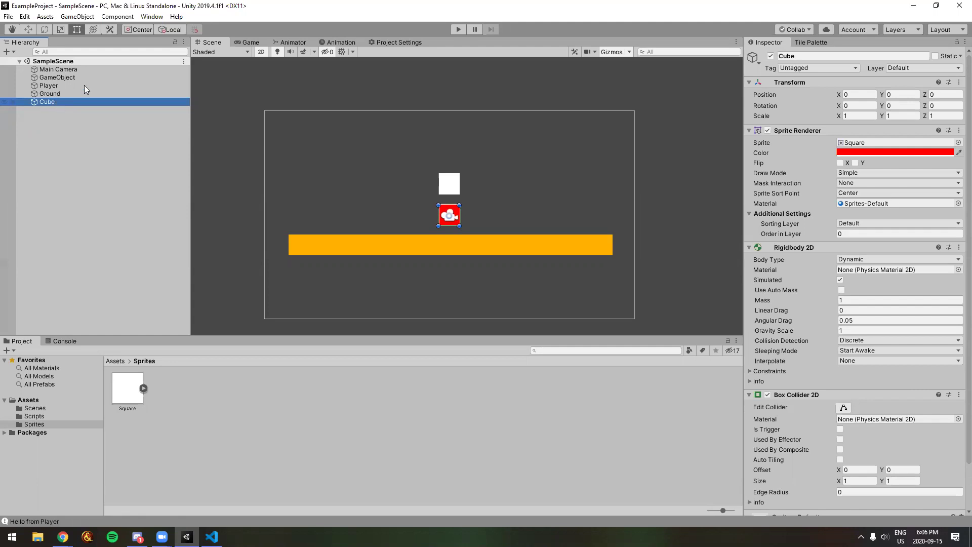
scroll(844, 272, down, 2)
scroll(830, 340, up, 2)
click(30, 400)
right_click(245, 416)
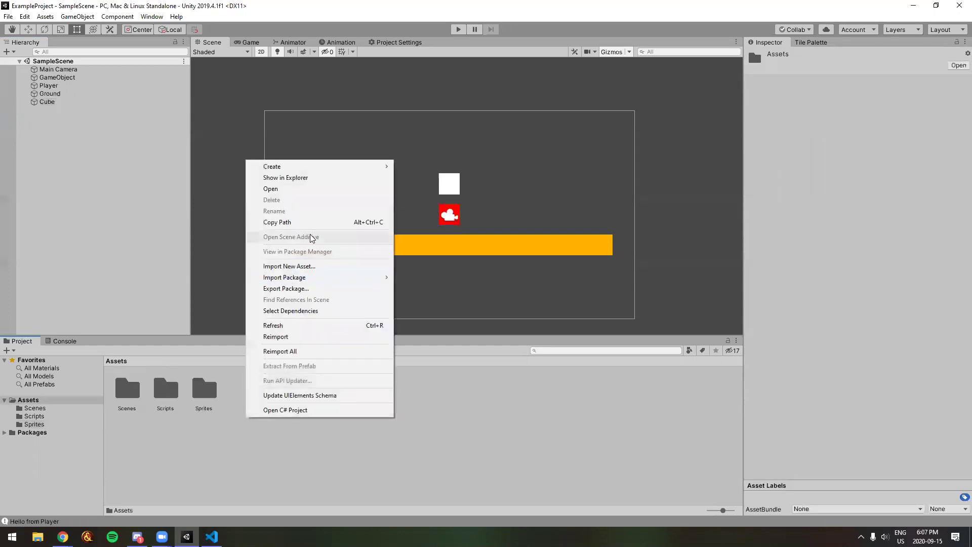
mouse_move(316, 167)
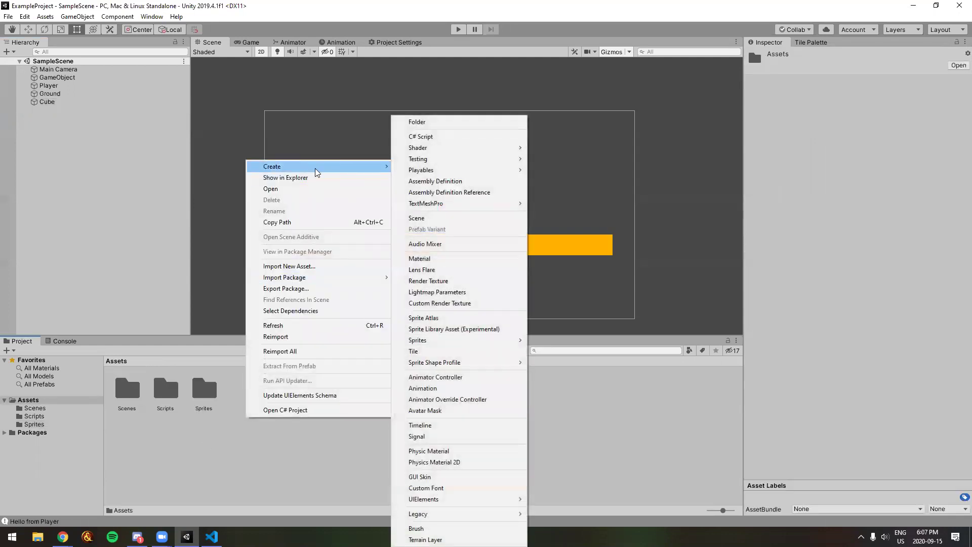
click(423, 124)
text(Prefabs)
key(Return)
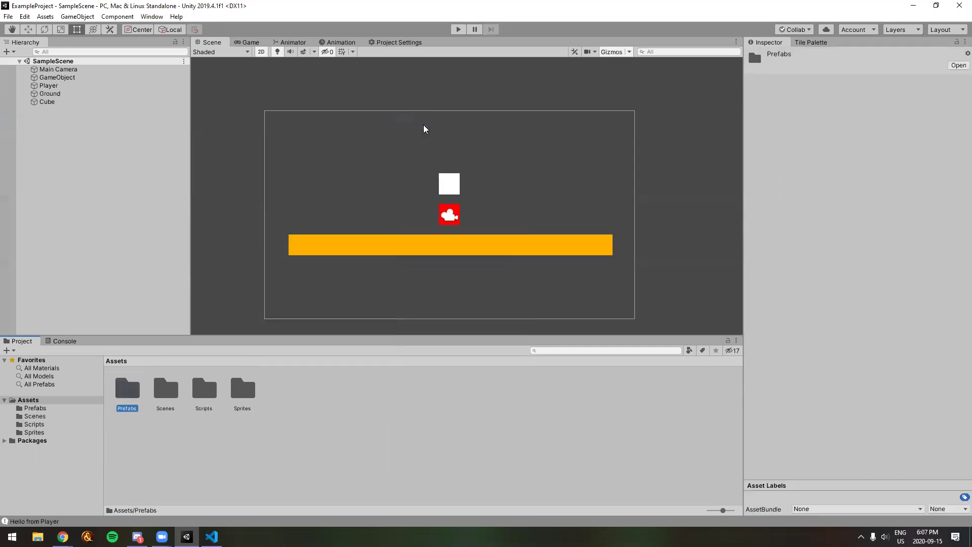
- Turn the scene's Cube into a prefab asset in the Prefabs folder and review its components
double_click(126, 390)
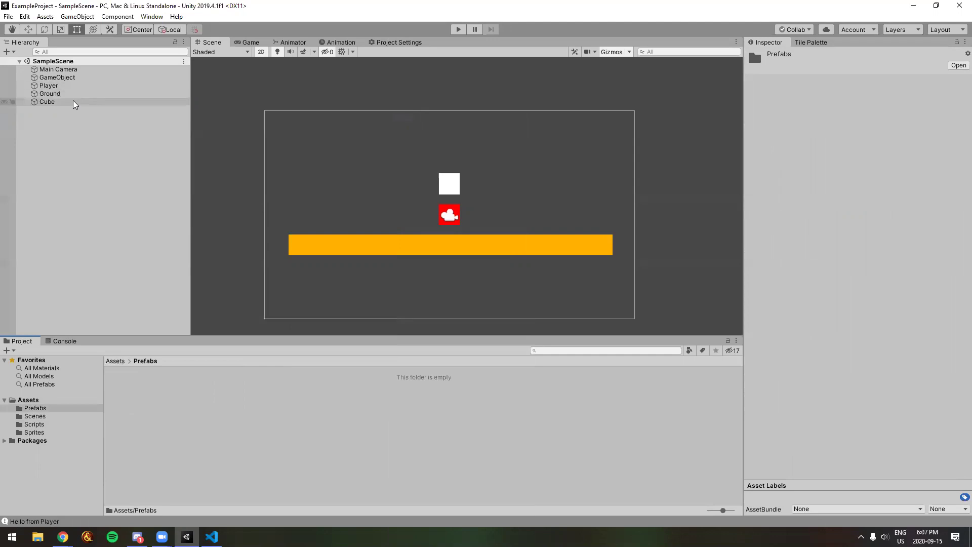
drag(52, 102, 160, 413)
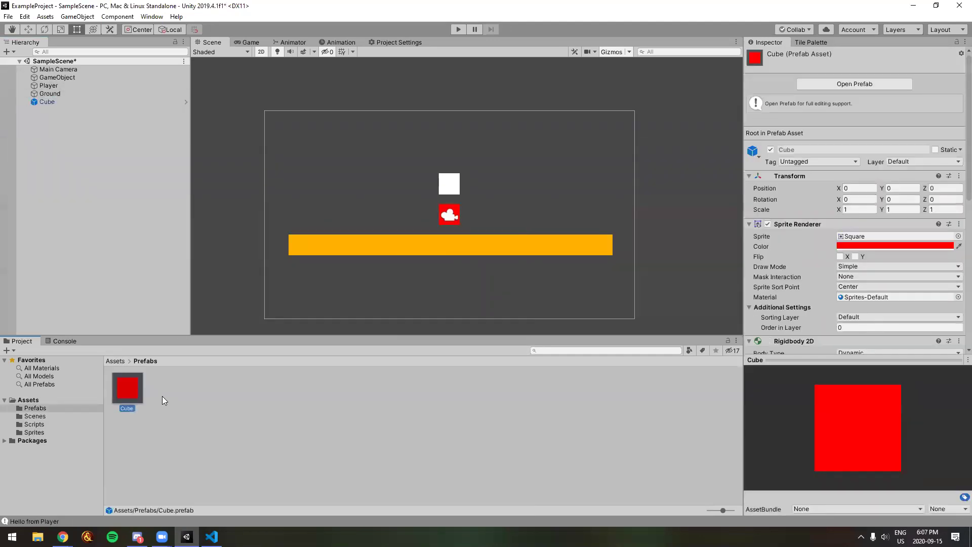
scroll(824, 202, down, 3)
scroll(820, 191, up, 3)
scroll(808, 257, down, 8)
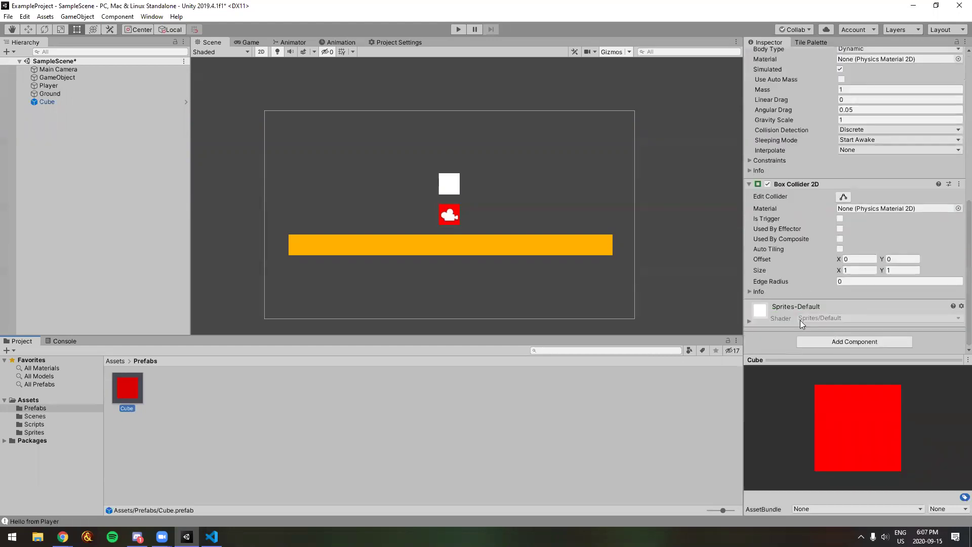
- Compare the Cube instance in the scene with its prefab asset, and save the scene
click(75, 104)
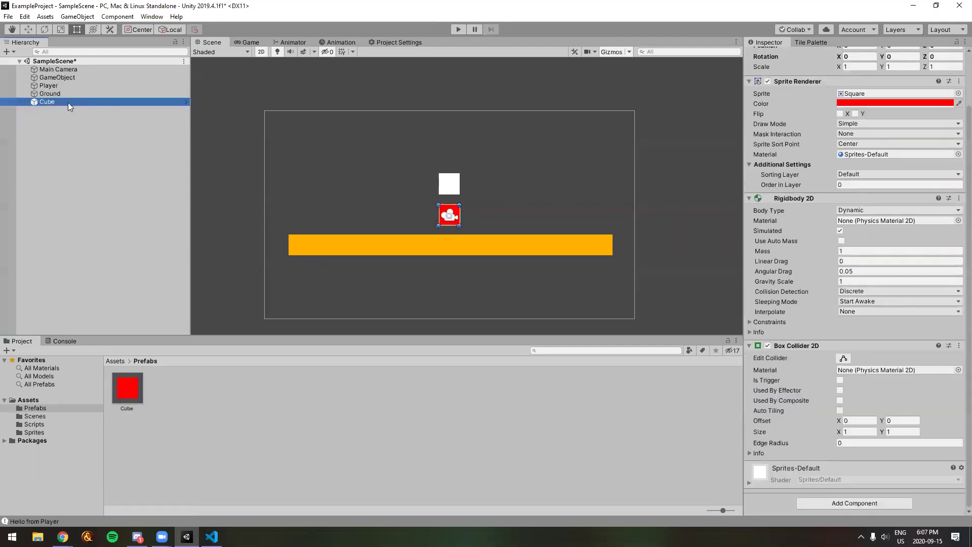
ctrl+click(51, 102)
click(62, 102)
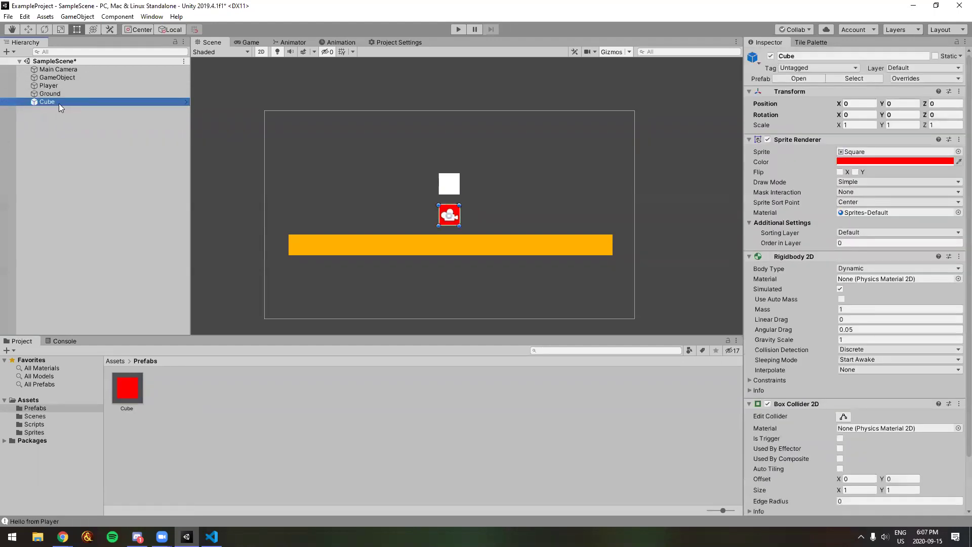
click(128, 378)
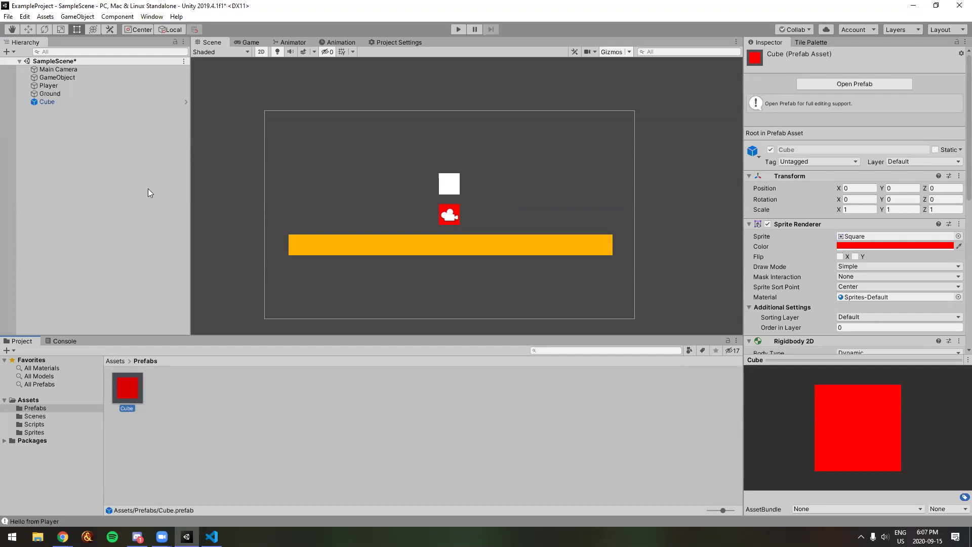
click(118, 134)
key(ctrl+s)
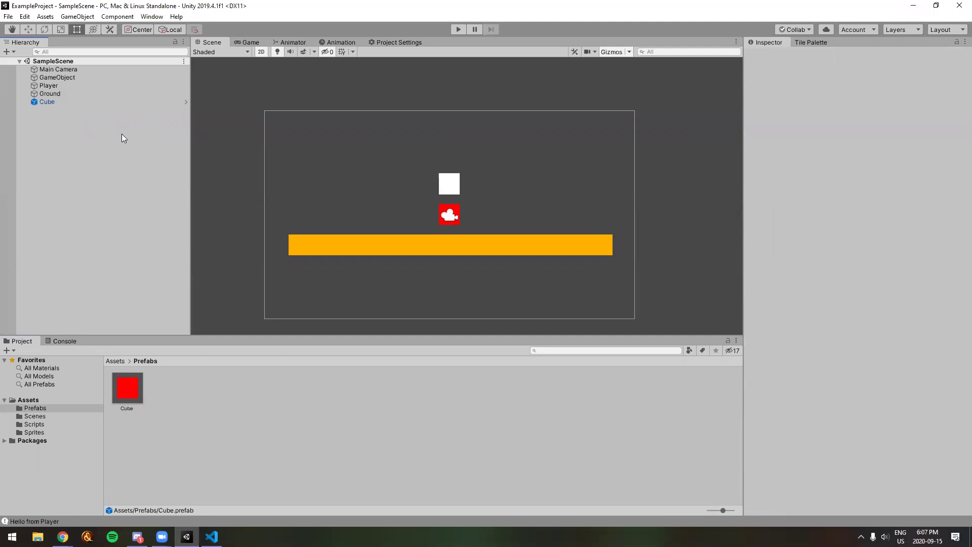
- Delete the Cube instance from the scene, keeping the prefab asset
click(85, 101)
click(134, 182)
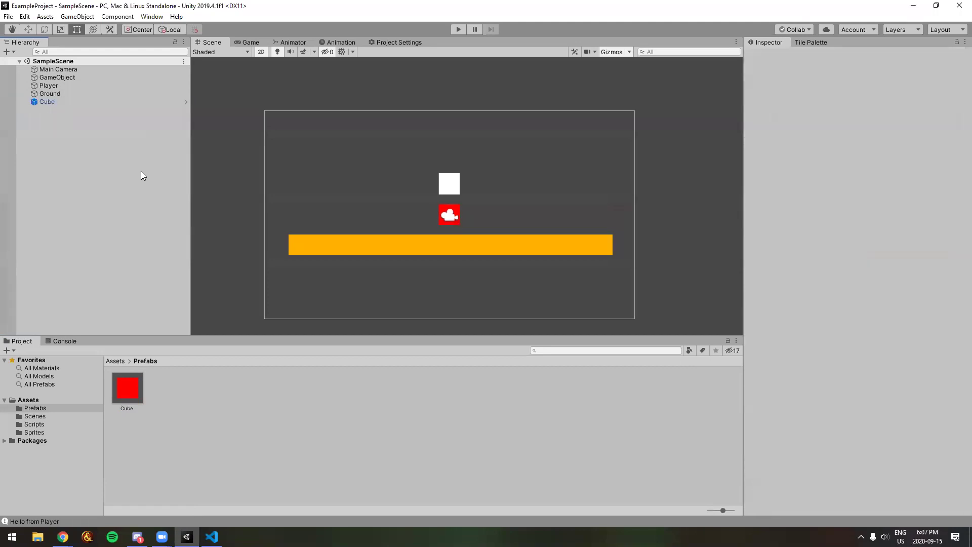
click(59, 104)
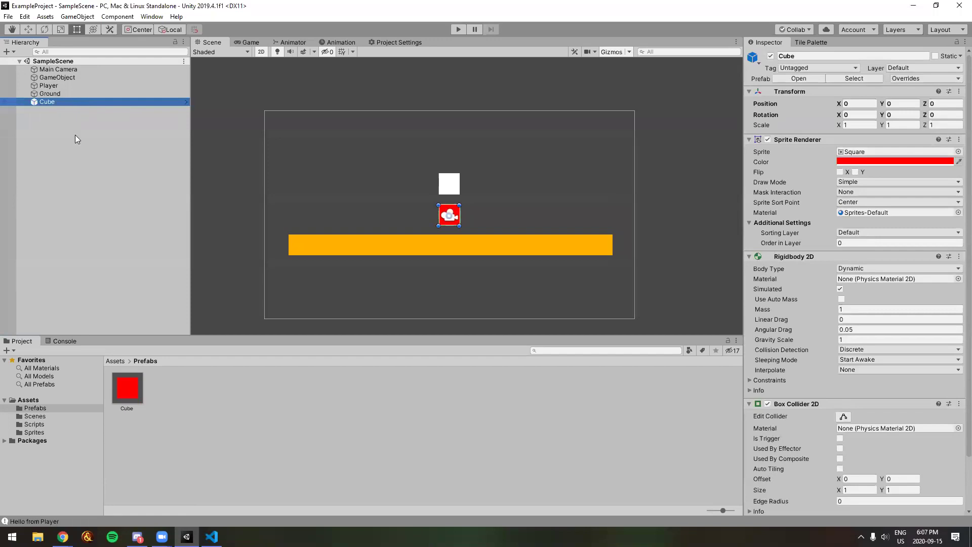
key(Delete)
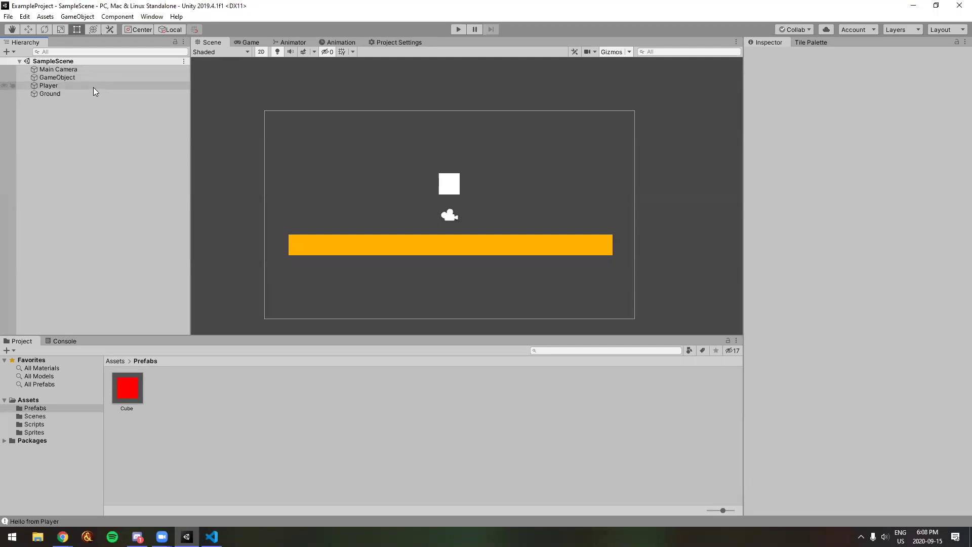
- Open the Player object's Player script in Visual Studio Code
click(71, 86)
scroll(813, 334, down, 3)
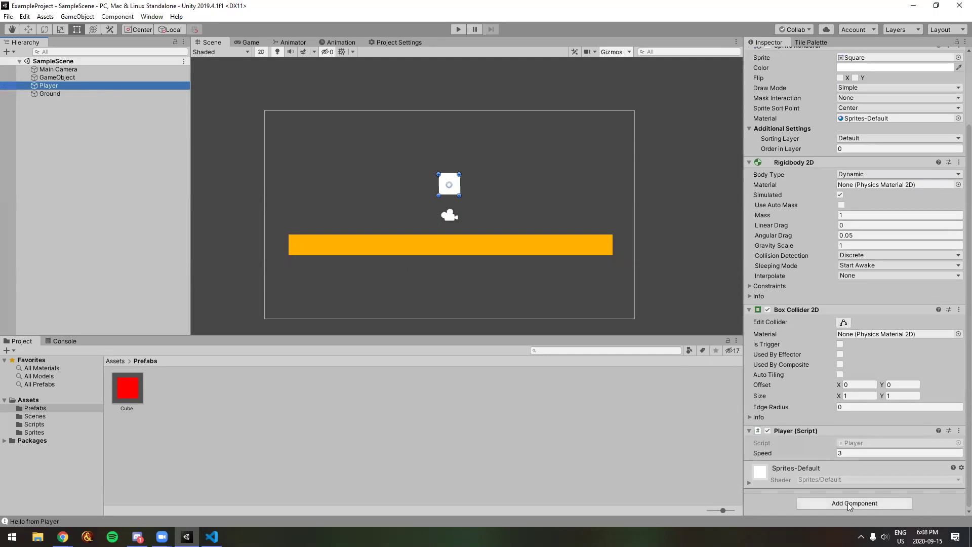
double_click(858, 442)
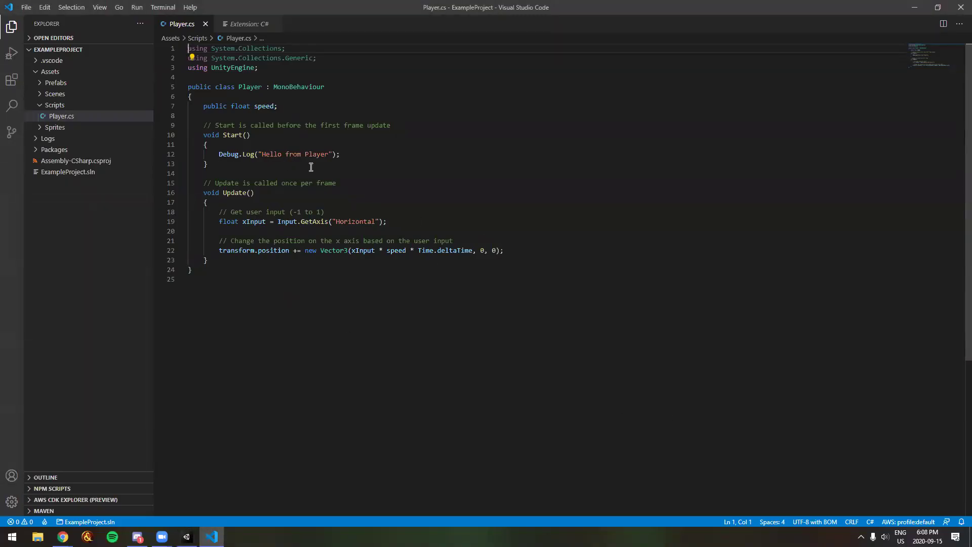
- Add two new lines after the transform.position statement in Update, and reword the input comment to "Get horizontal user input (-1 to 1)"
click(551, 250)
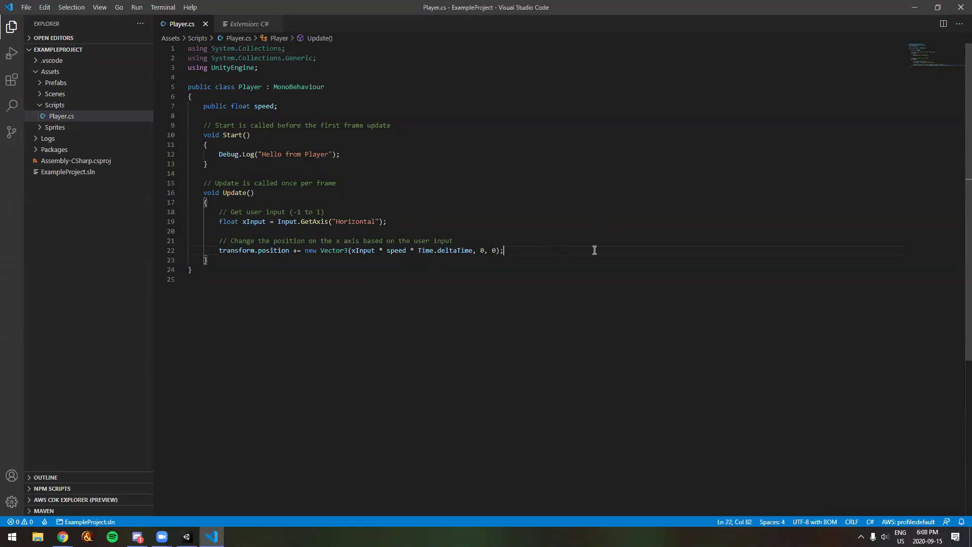
key(Return)
key(Return)
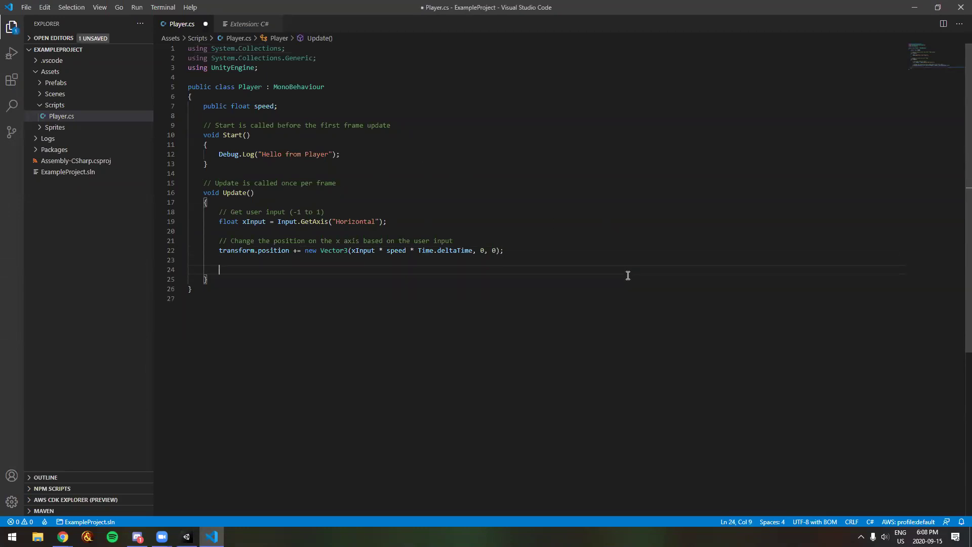
click(246, 212)
text(horizontal)
key(ctrl+s)
- Add the comment "// Get left click input" at the end of Update and save the script
click(249, 273)
key(Tab)
key(ctrl+s)
text(// Get left click input)
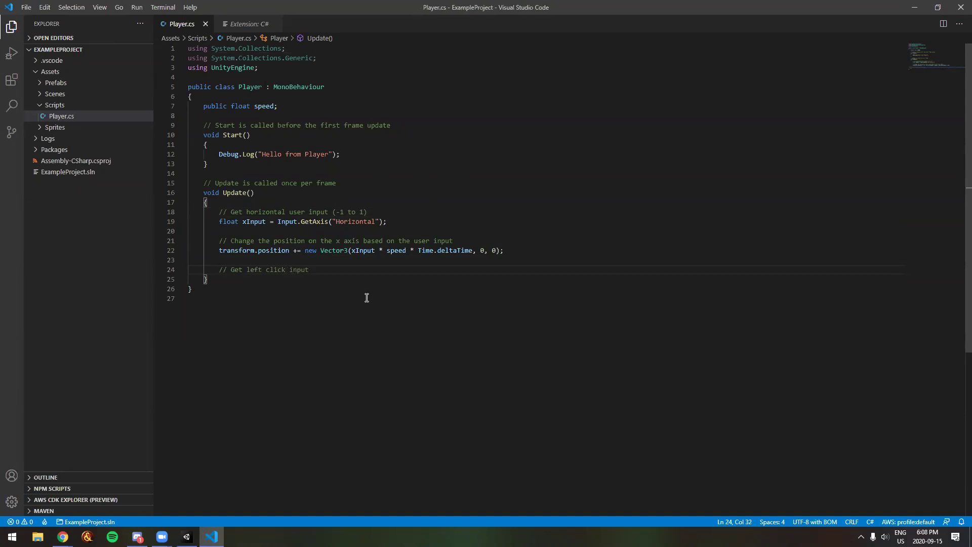
- Add an Input.GetMouseButton() call below the left click comment and save the script
key(Return)
text(Input.)
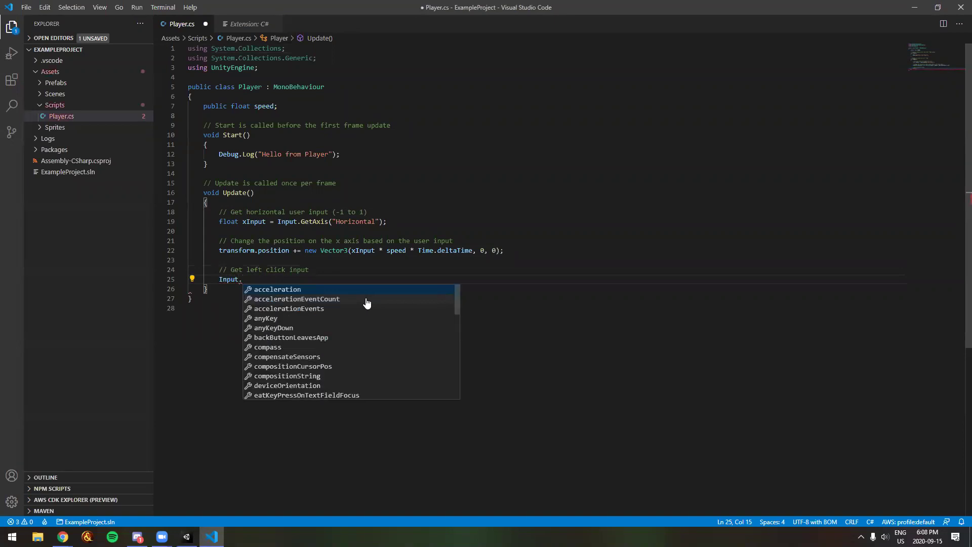
text(mou)
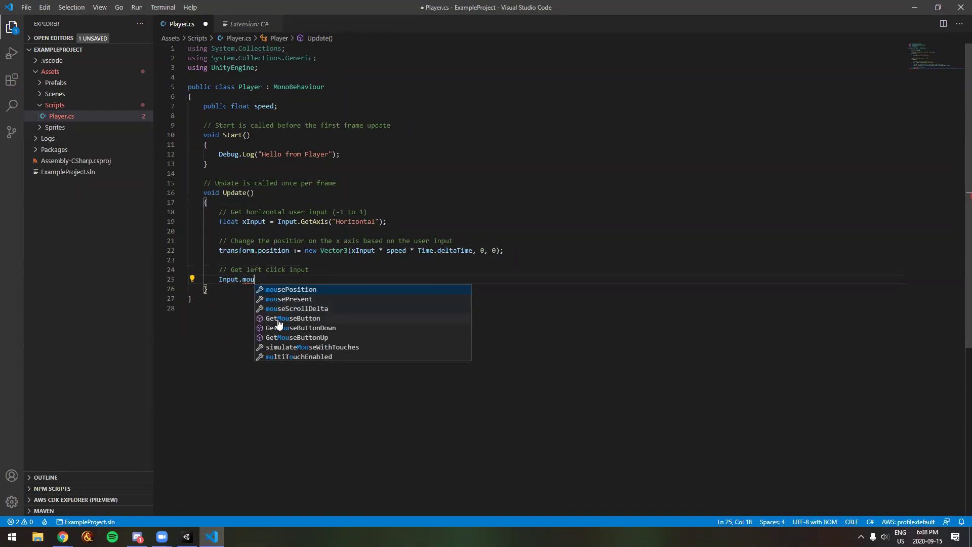
click(314, 320)
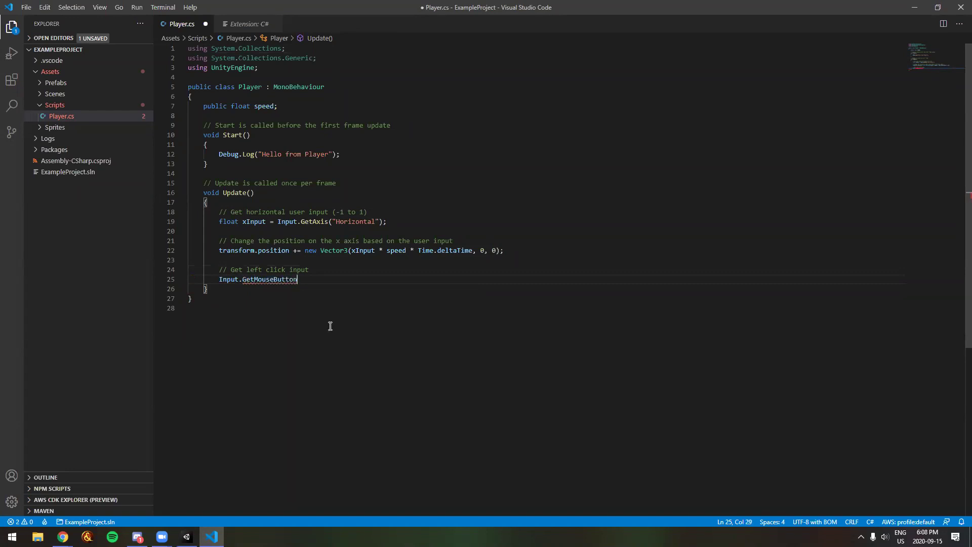
text(()
key(ctrl+s)
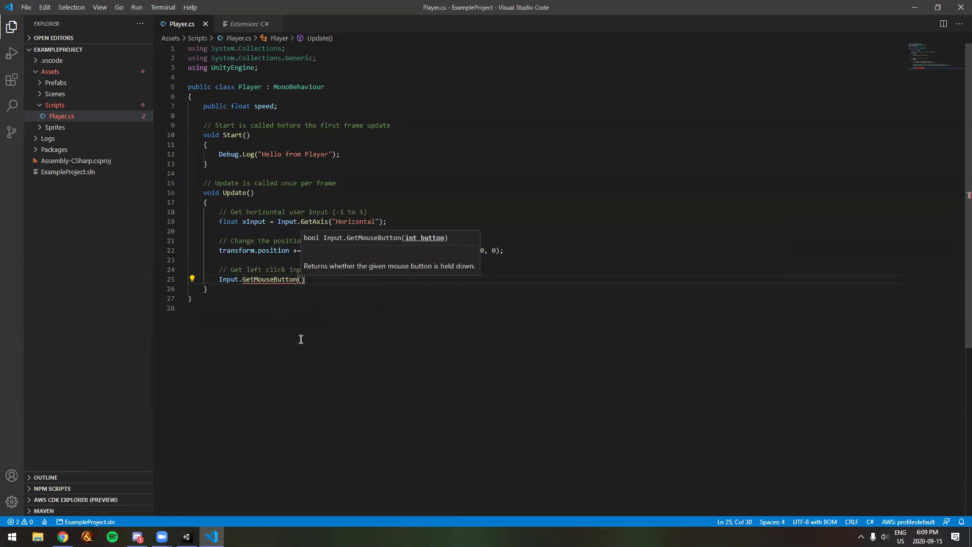
- Pass "Fire1" as the GetMouseButton argument, end the statement with a semicolon, save the script and inspect the argument's error
text(")
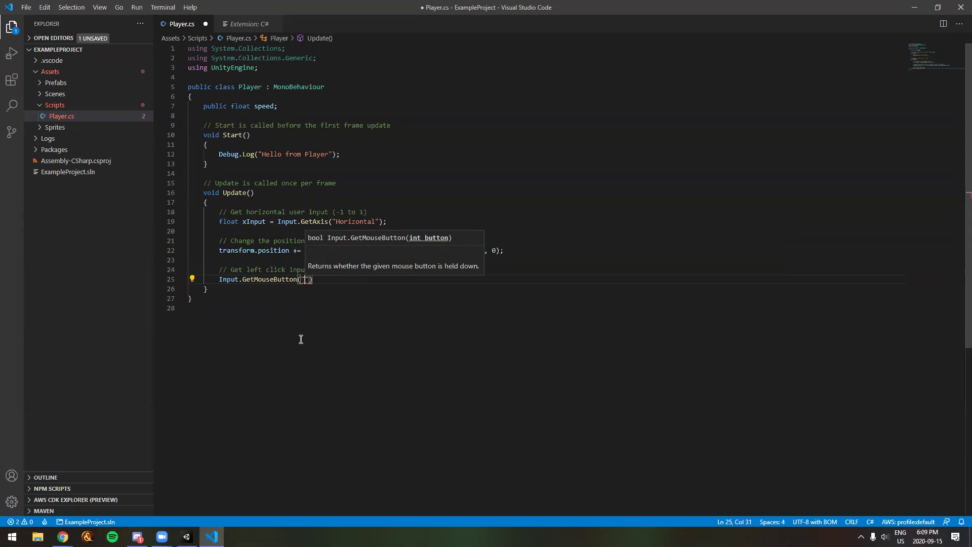
click(347, 306)
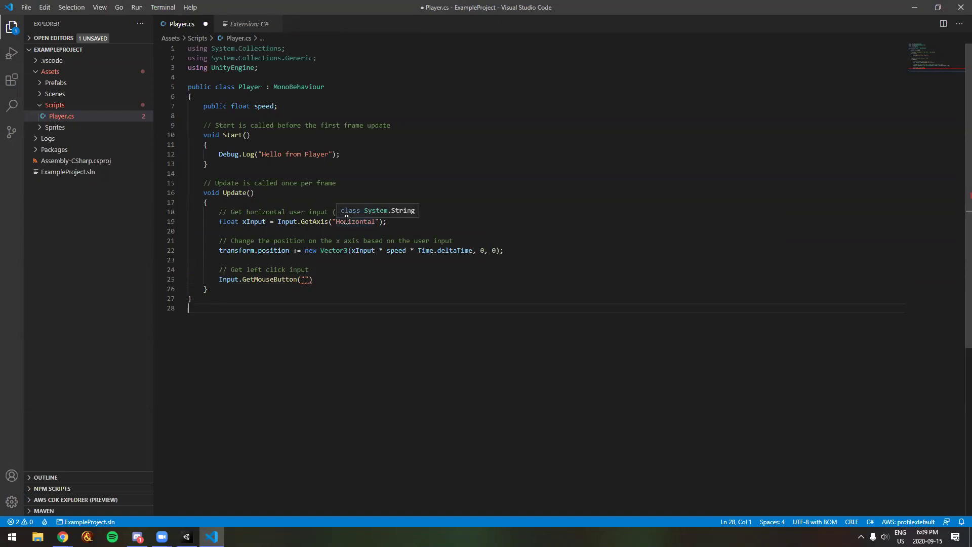
click(305, 279)
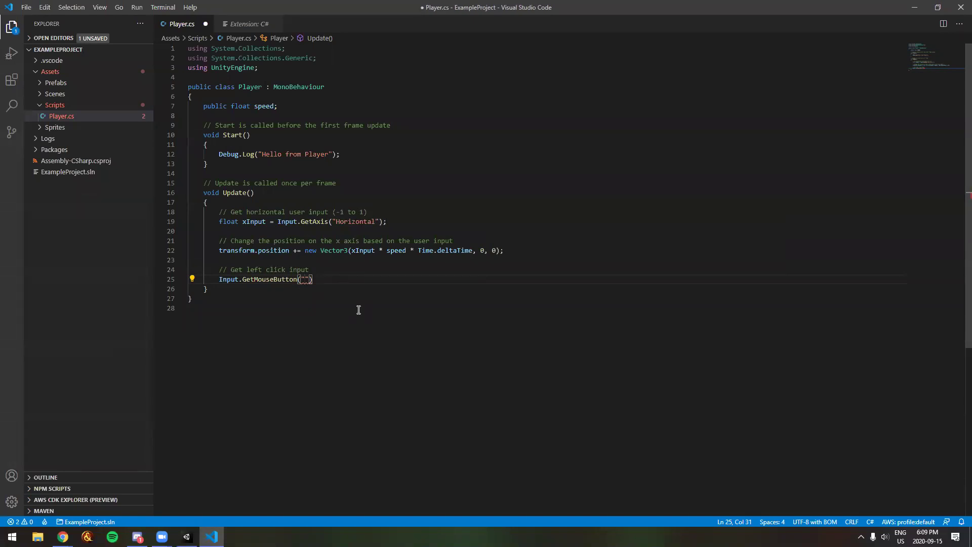
text(Fire1)
click(372, 280)
text(;)
key(Down)
key(ctrl+s)
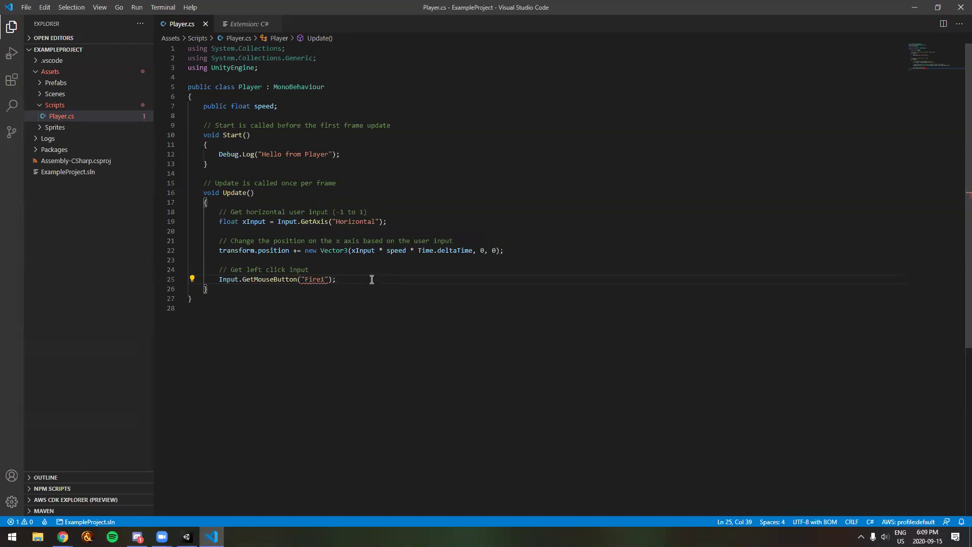
mouse_move(312, 279)
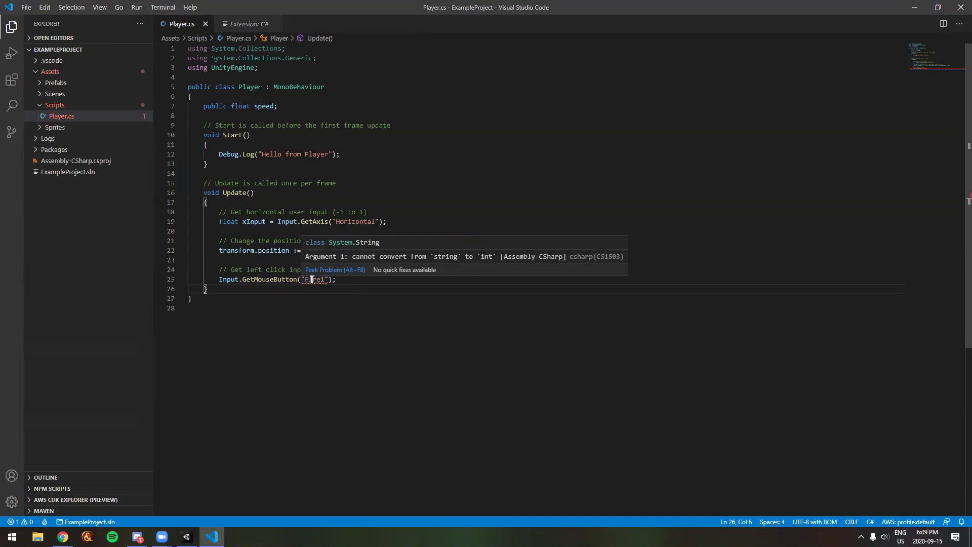
- Check the parameter type that GetMouseButton expects against its "Fire1" argument
click(368, 279)
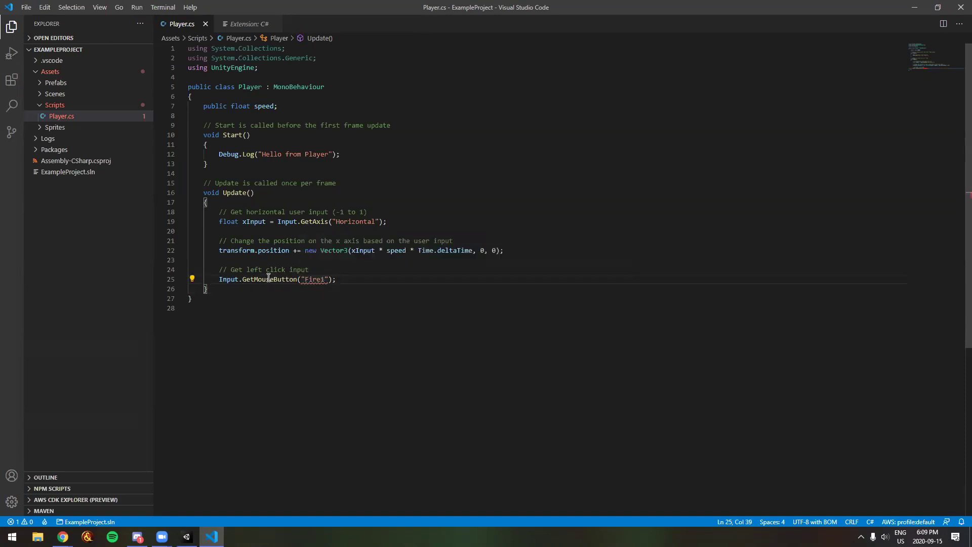
mouse_move(268, 278)
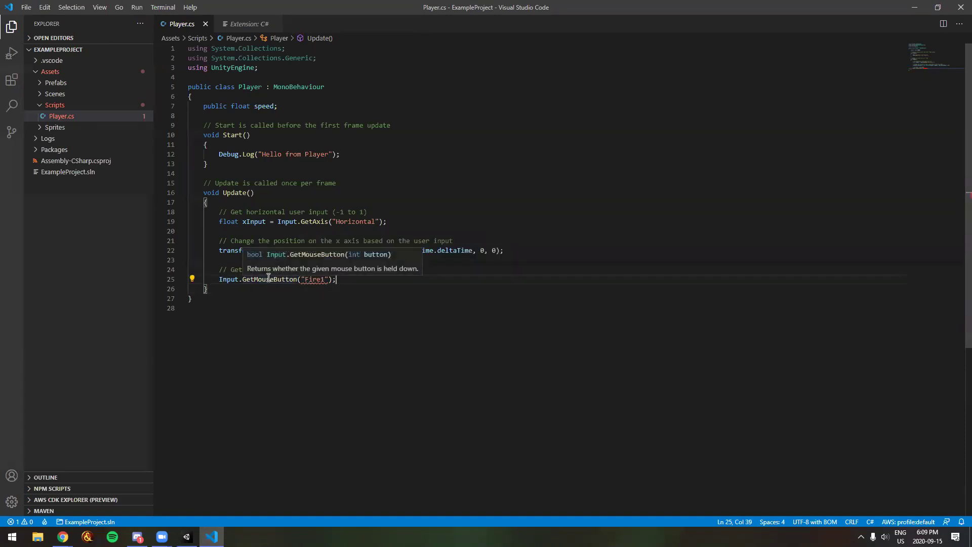
click(303, 279)
double_click(307, 279)
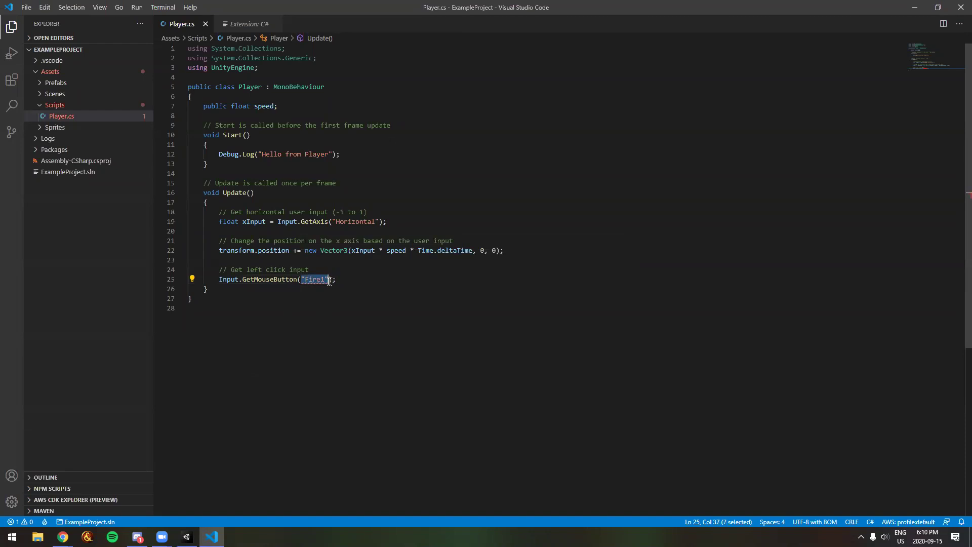
click(330, 298)
drag(302, 279, 329, 280)
click(330, 292)
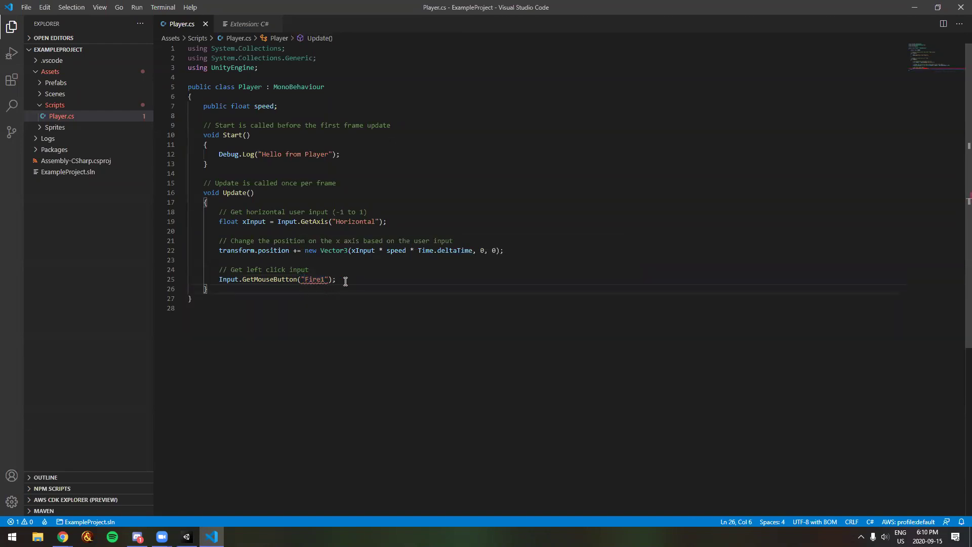
- Switch to Unity and open the Input Manager page of the Project Settings
key(alt+Tab)
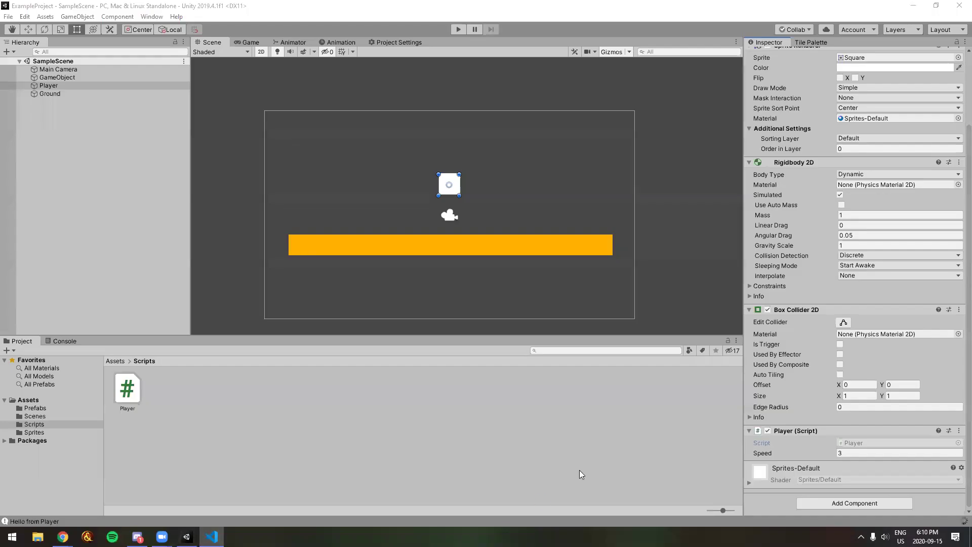
click(406, 44)
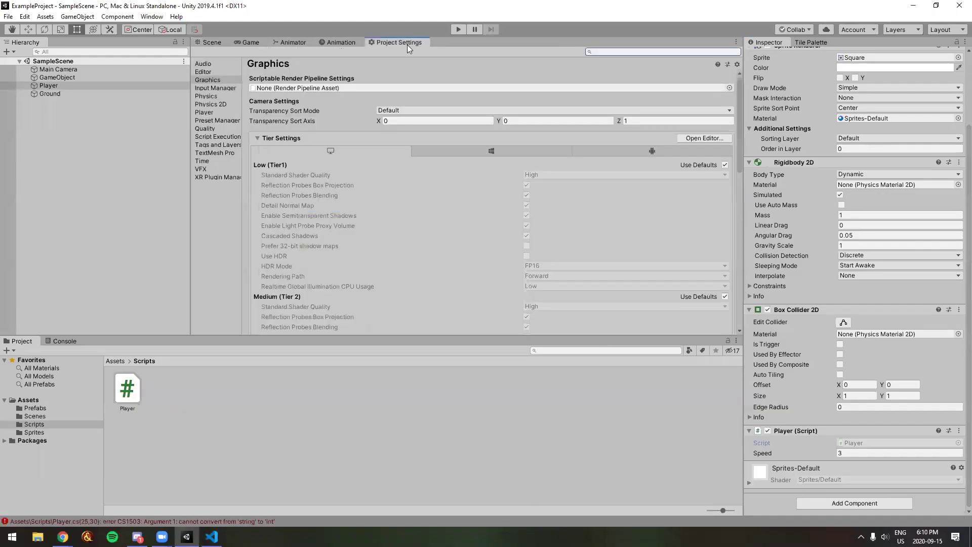
click(215, 88)
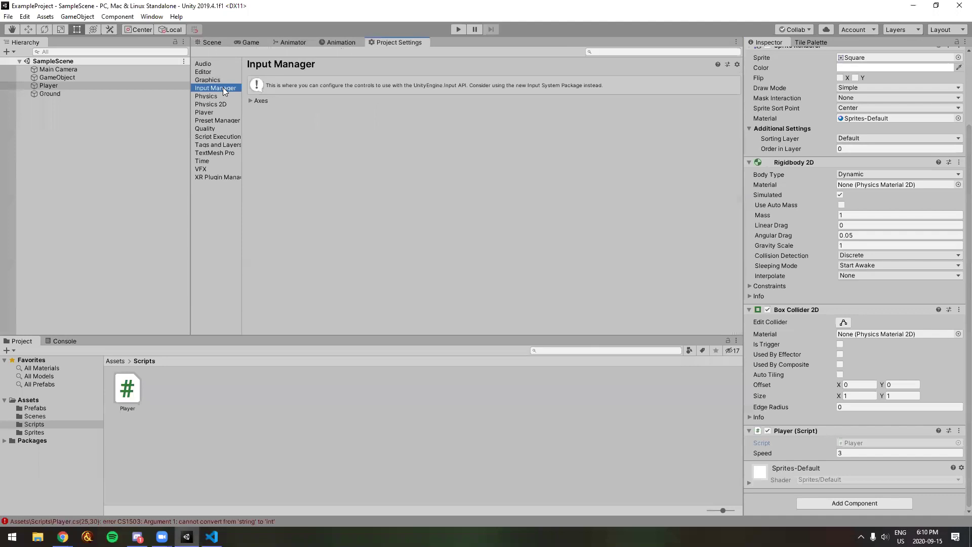
click(152, 17)
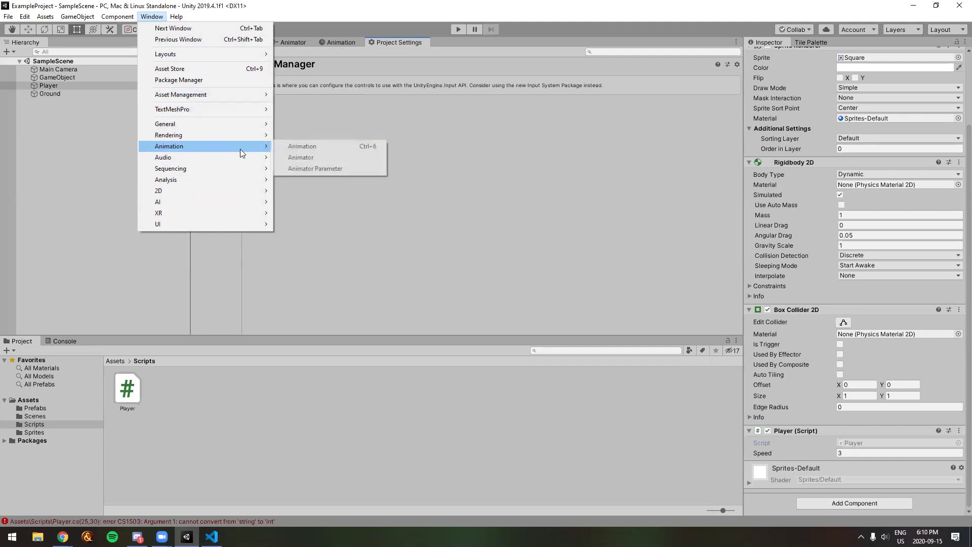
mouse_move(244, 180)
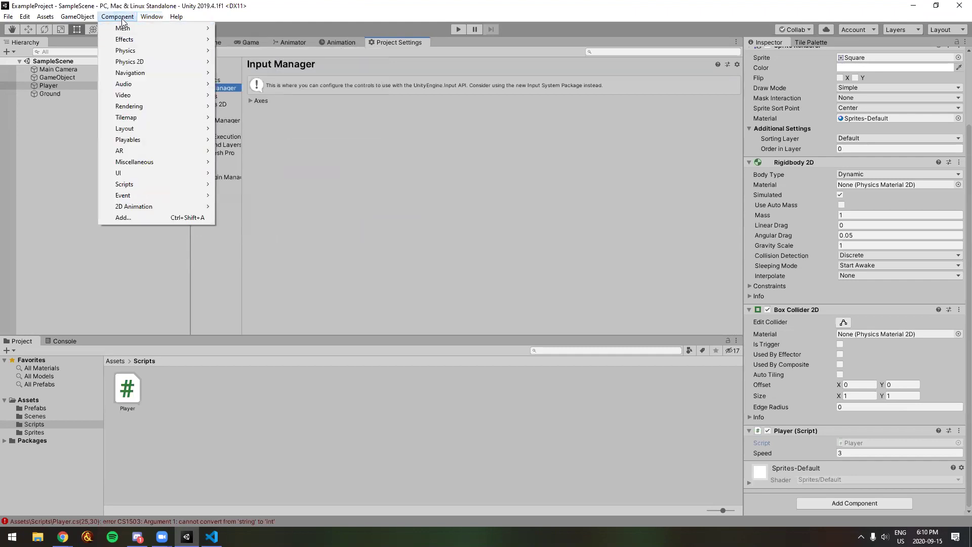
mouse_move(178, 19)
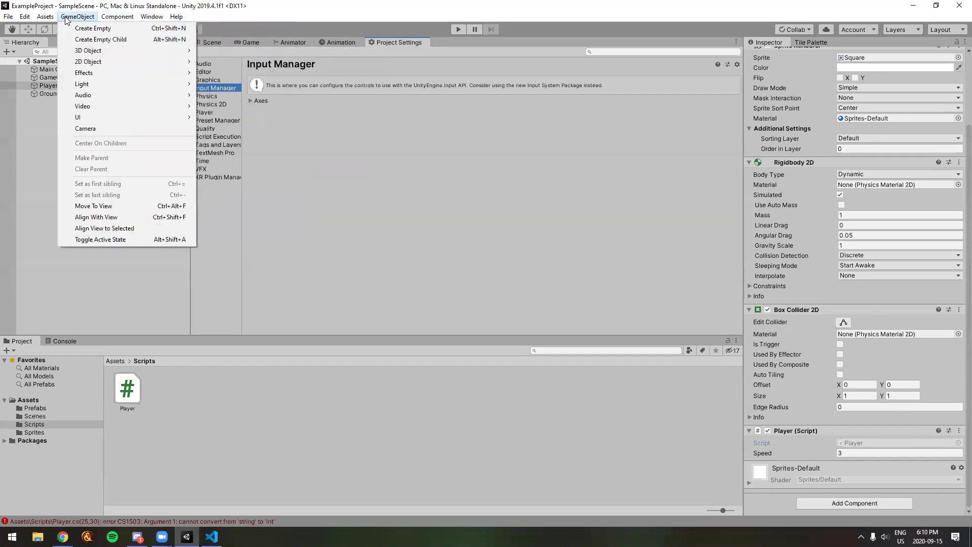
mouse_move(30, 19)
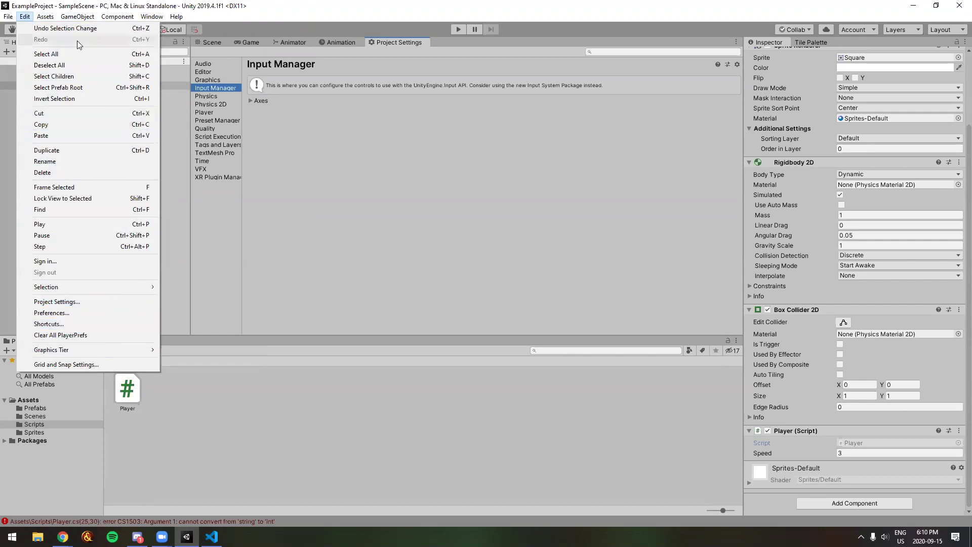
mouse_move(74, 19)
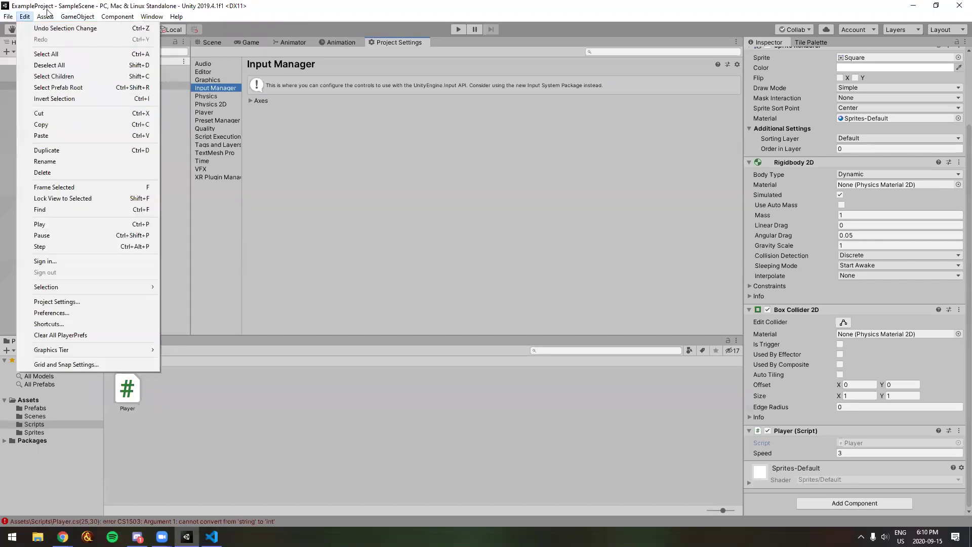
click(252, 32)
click(151, 17)
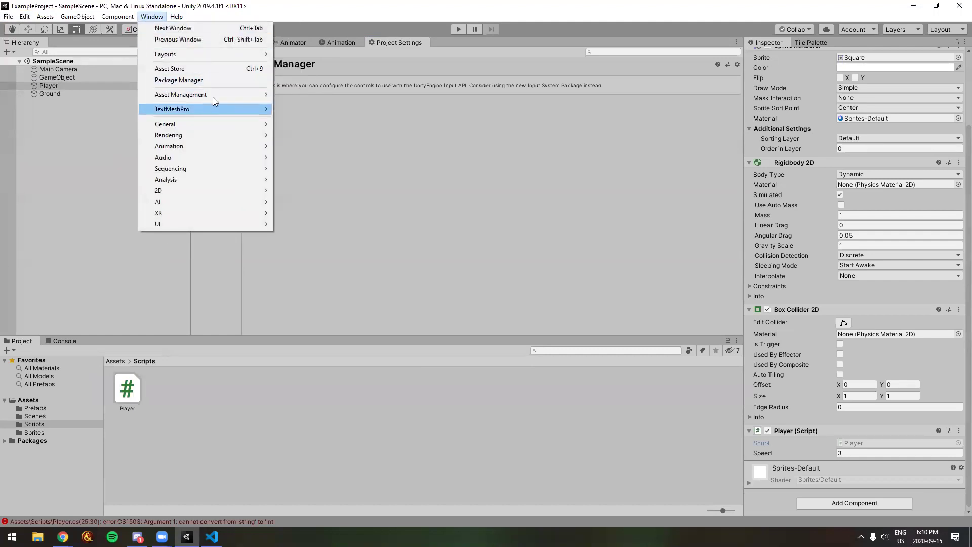
click(226, 14)
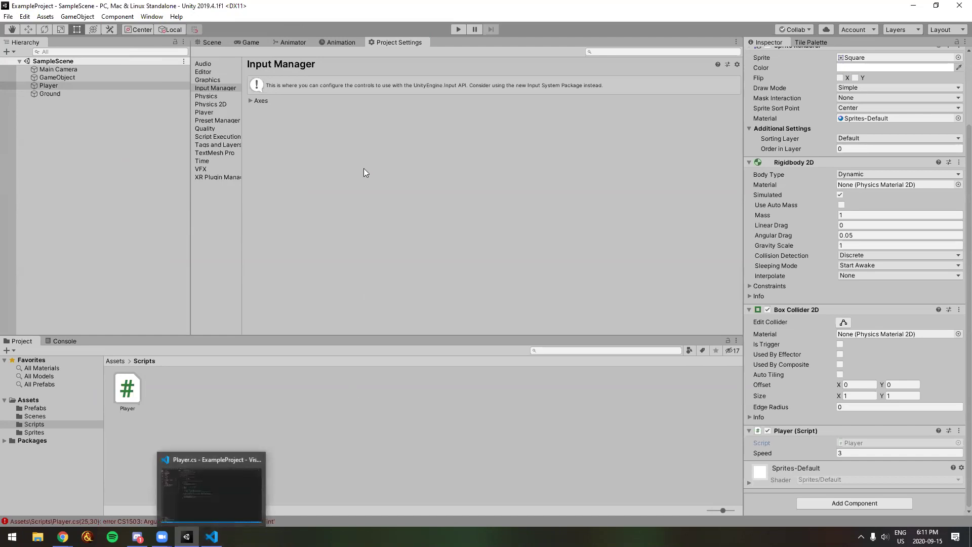
- Examine the Horizontal axis among the Input Manager's axes, collapse the list and return to the Scene view
click(340, 147)
click(250, 101)
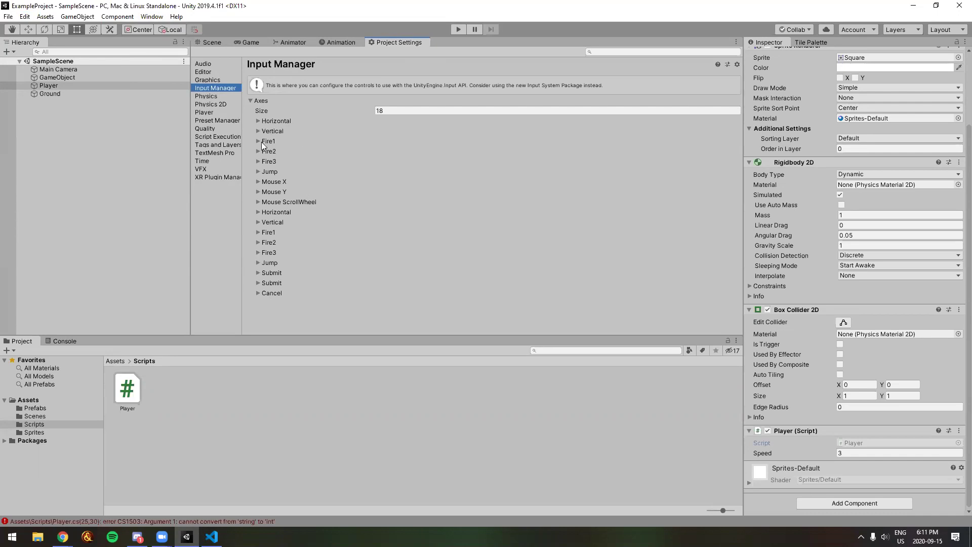
click(258, 122)
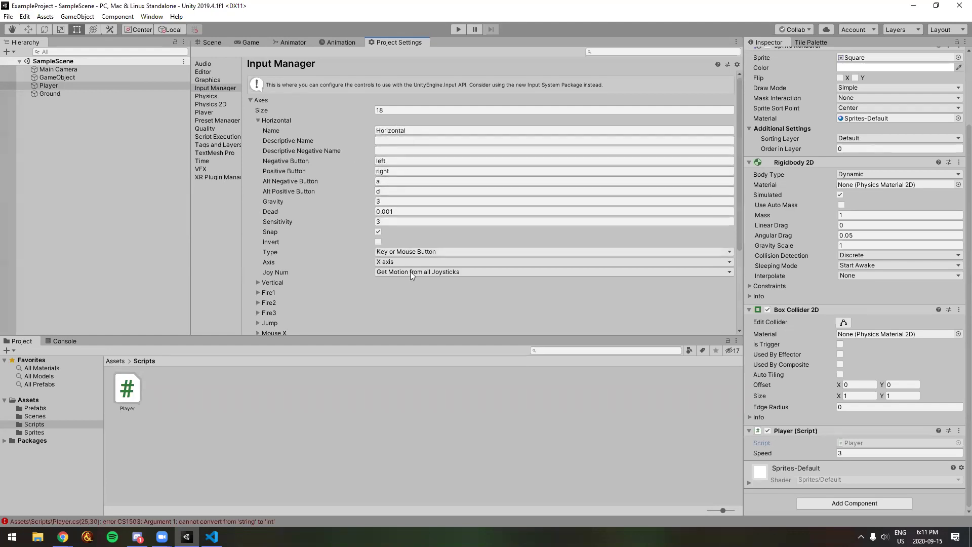
click(257, 119)
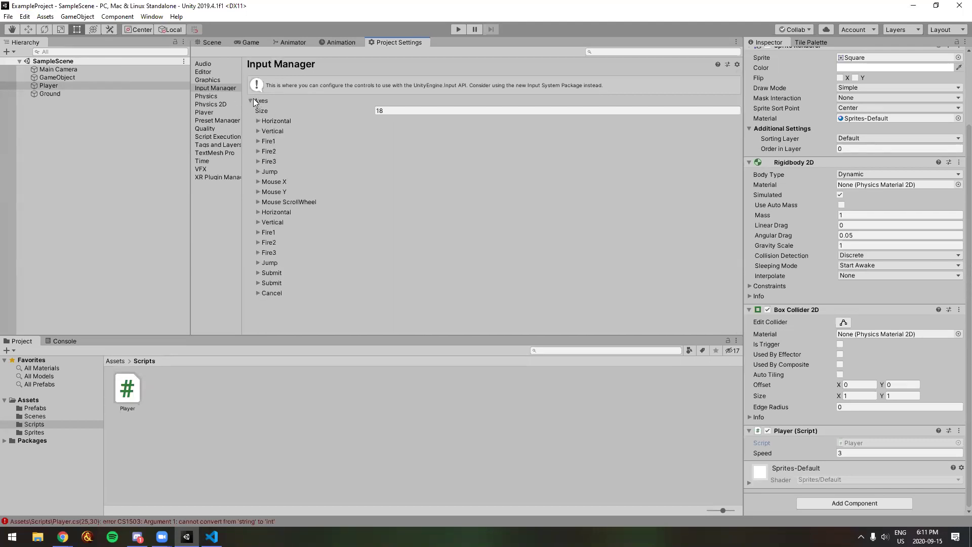
click(253, 102)
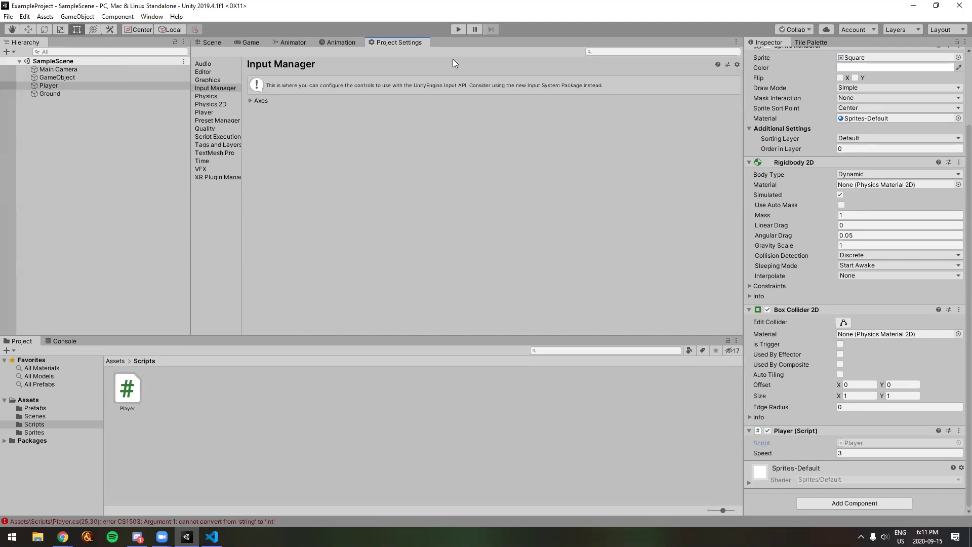
click(254, 45)
click(215, 43)
- Switch to Visual Studio Code, assign the GetMouseButton call to a new variable "bool isMouseDown" and save the script
click(212, 536)
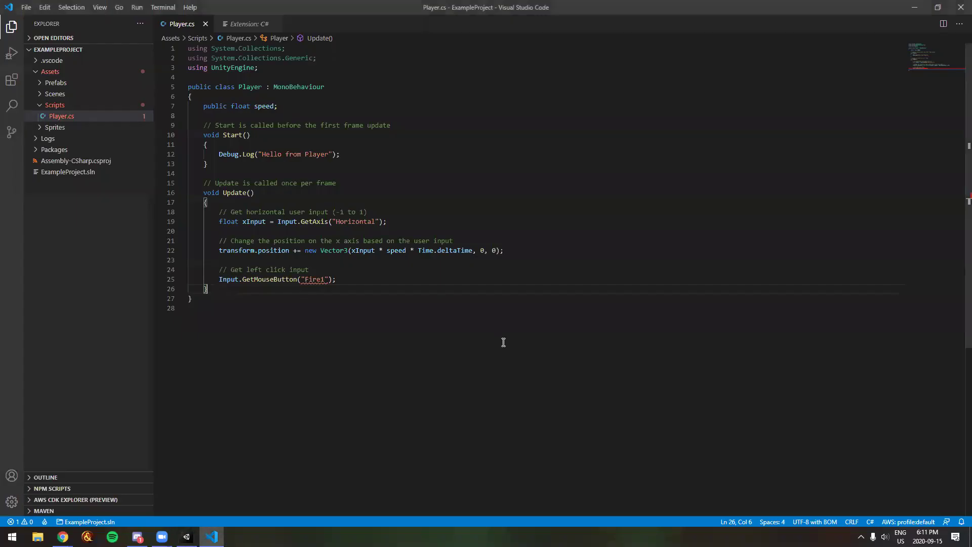
click(343, 278)
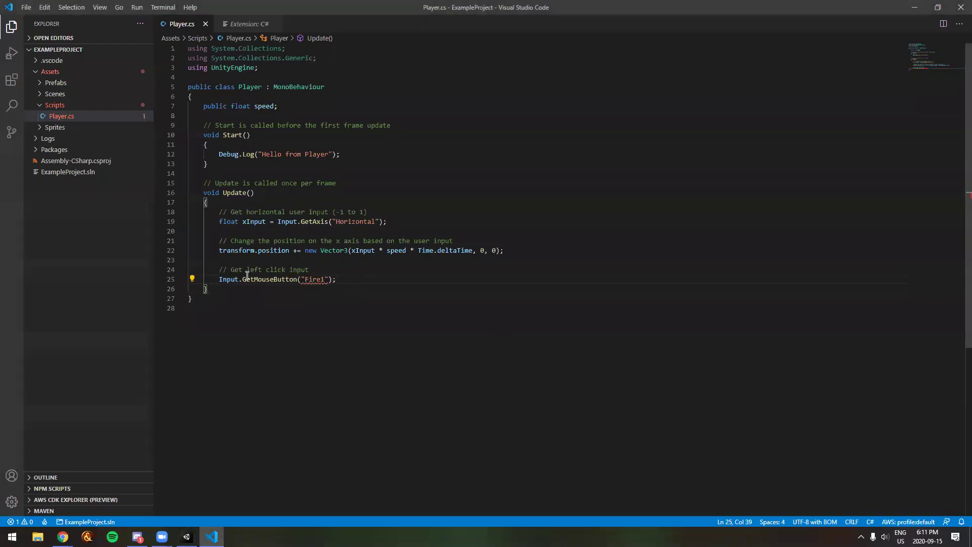
click(219, 279)
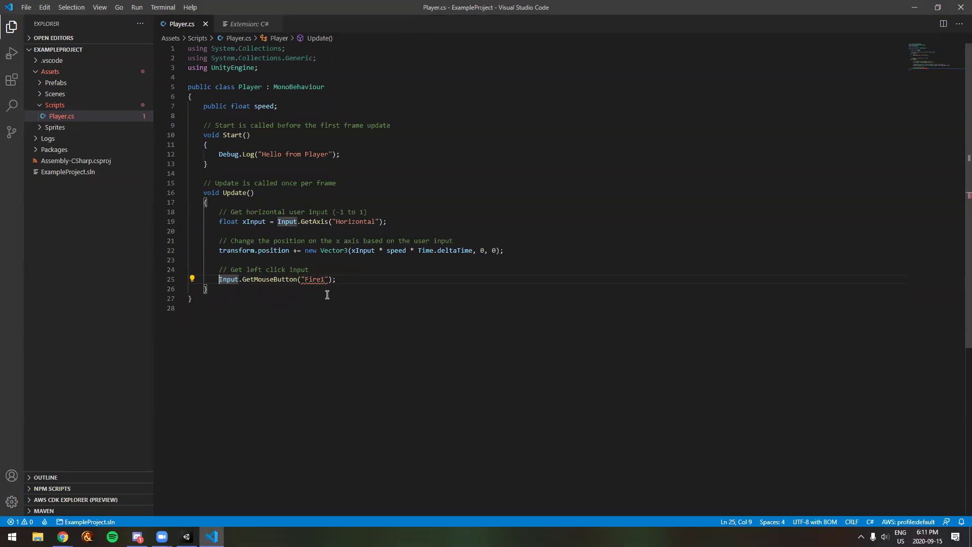
mouse_move(258, 279)
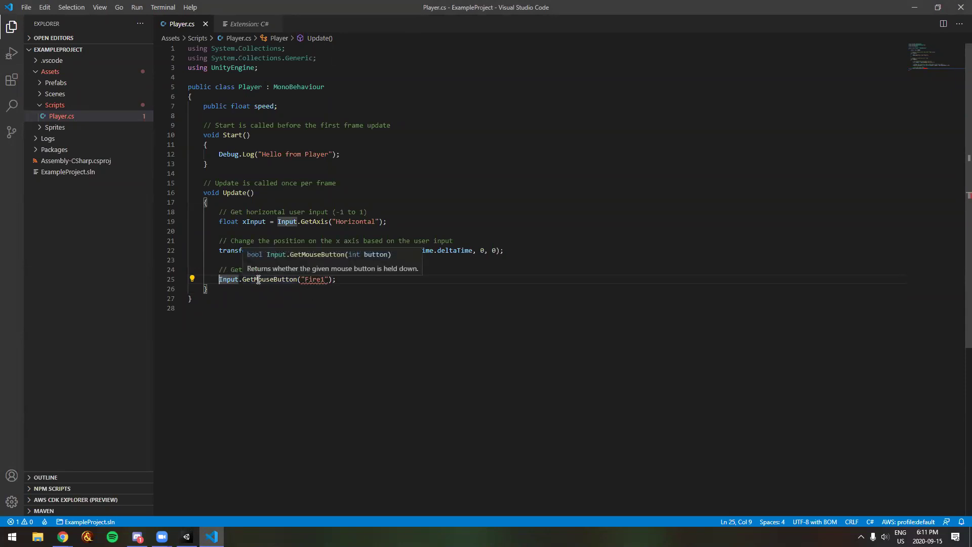
text(bool)
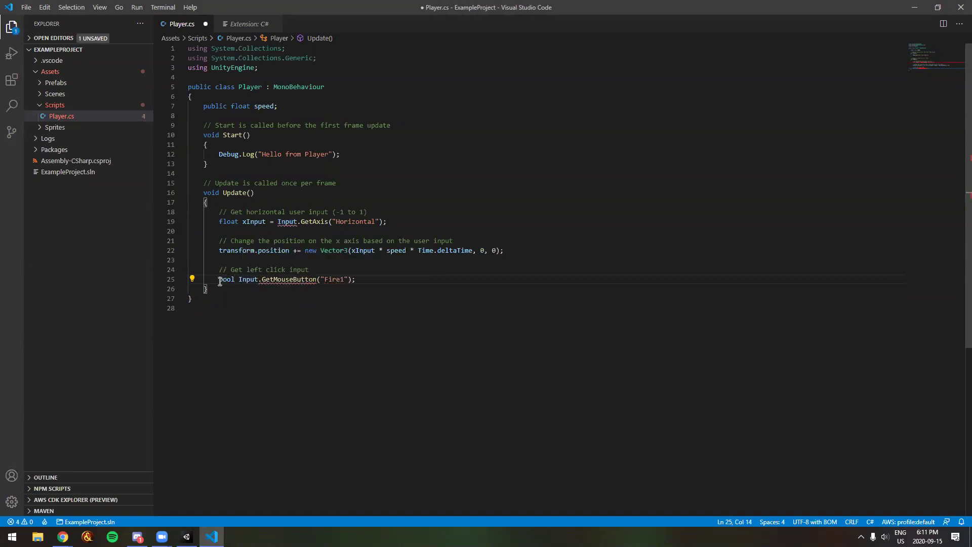
mouse_move(297, 277)
text(isMous)
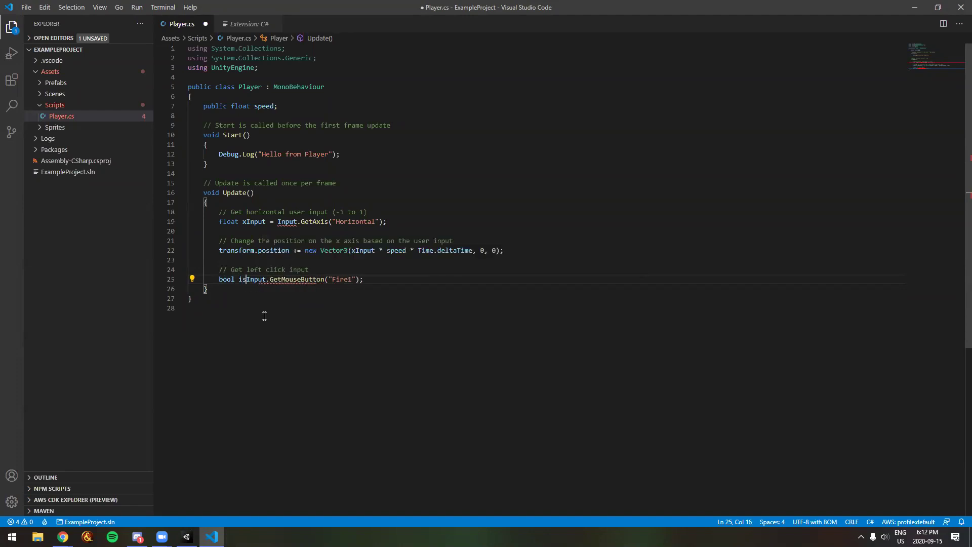
text(eDown =)
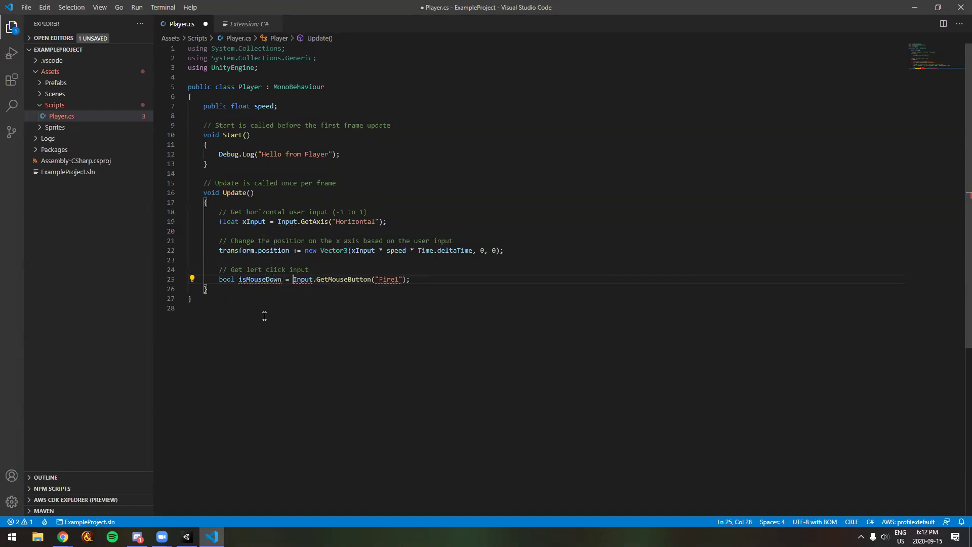
click(437, 279)
key(ctrl+s)
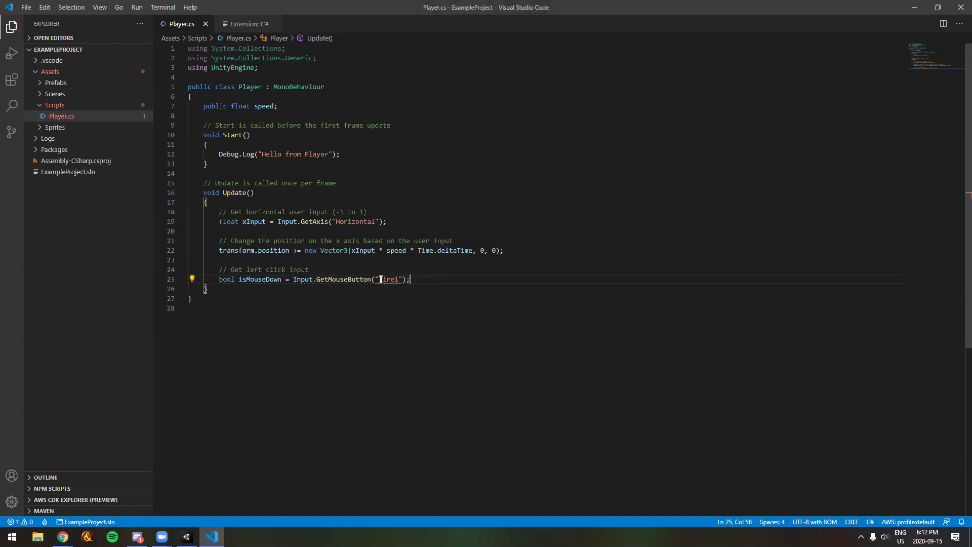
- Change the GetMouseButton call to Input.GetButton("Fire1") in the isMouseDown statement and save the script
mouse_move(350, 279)
click(375, 278)
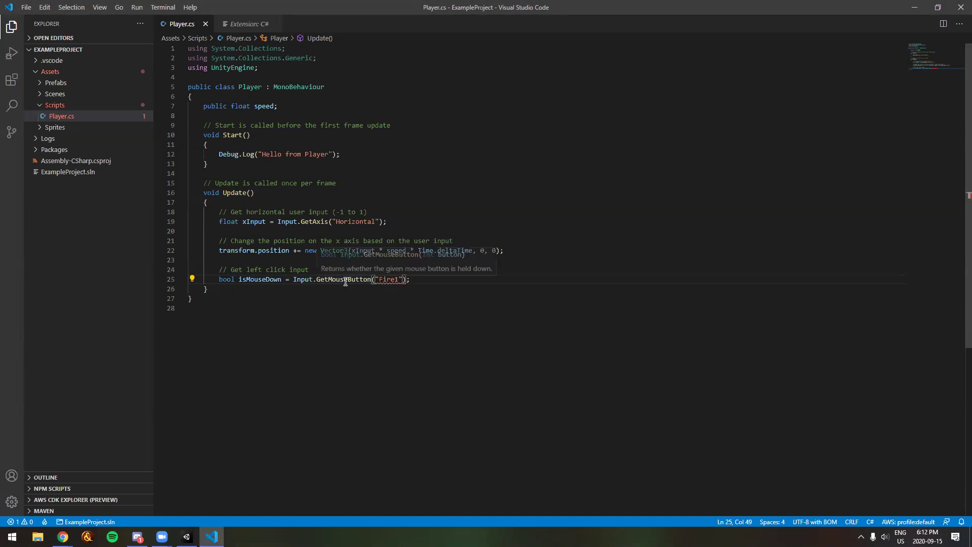
text(Input.bu)
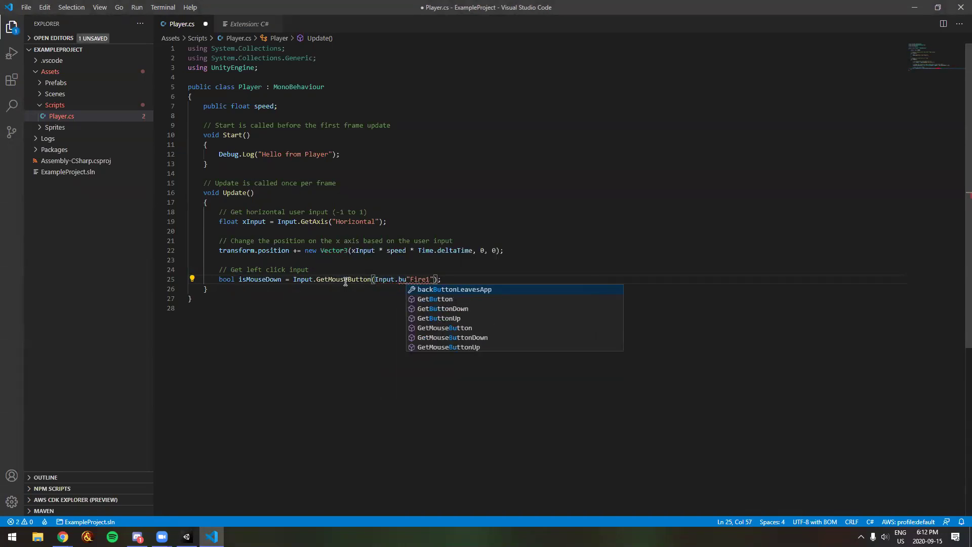
click(346, 280)
drag(349, 280, 327, 279)
key(BackSpace)
drag(387, 280, 357, 282)
key(BackSpace)
click(360, 310)
key(ctrl+s)
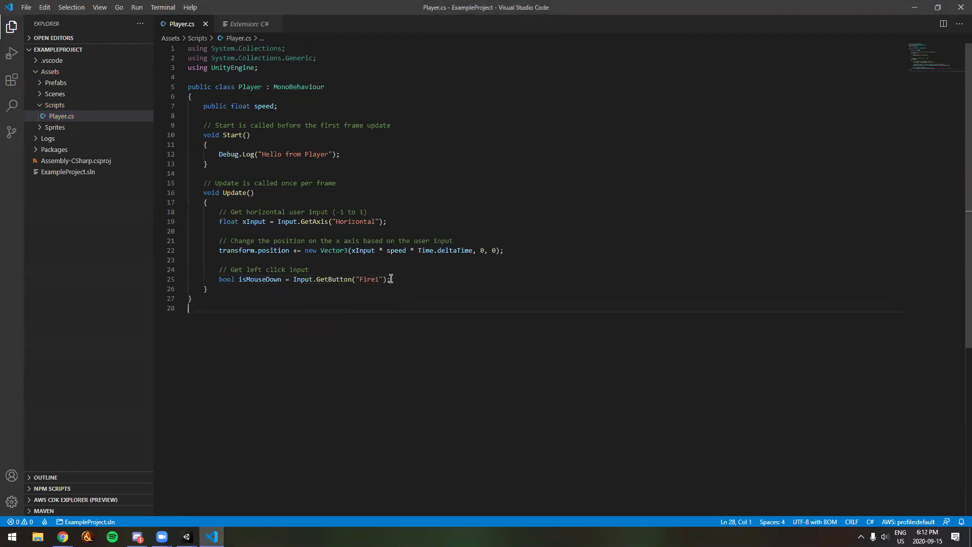
drag(421, 280, 426, 268)
click(422, 273)
click(426, 268)
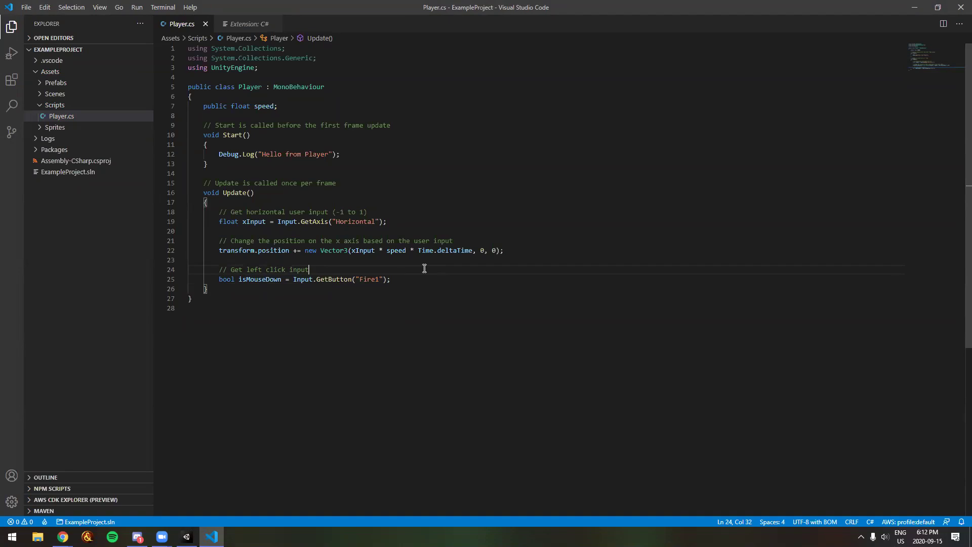
double_click(338, 280)
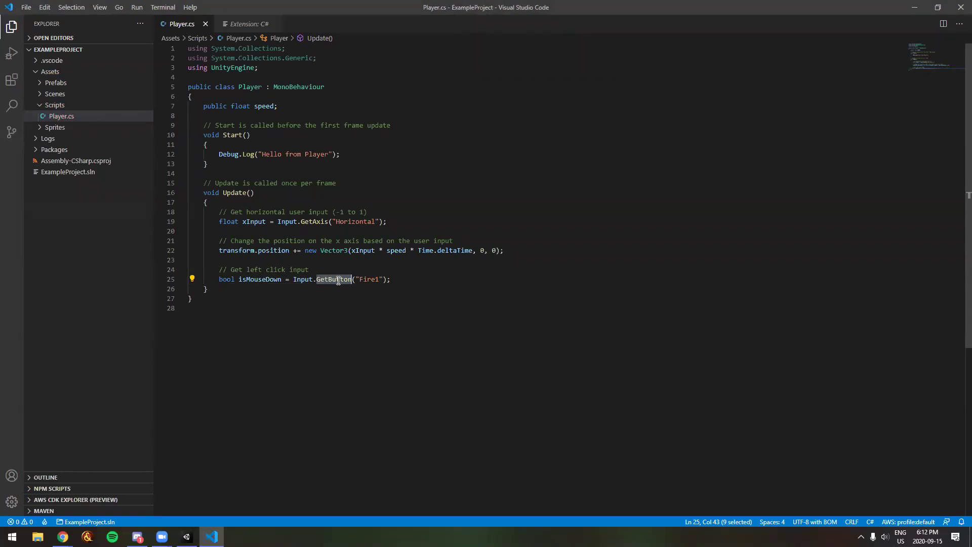
- Add an "if (isMouseDown)" statement with an empty braces block below the isMouseDown declaration and save the script
click(413, 279)
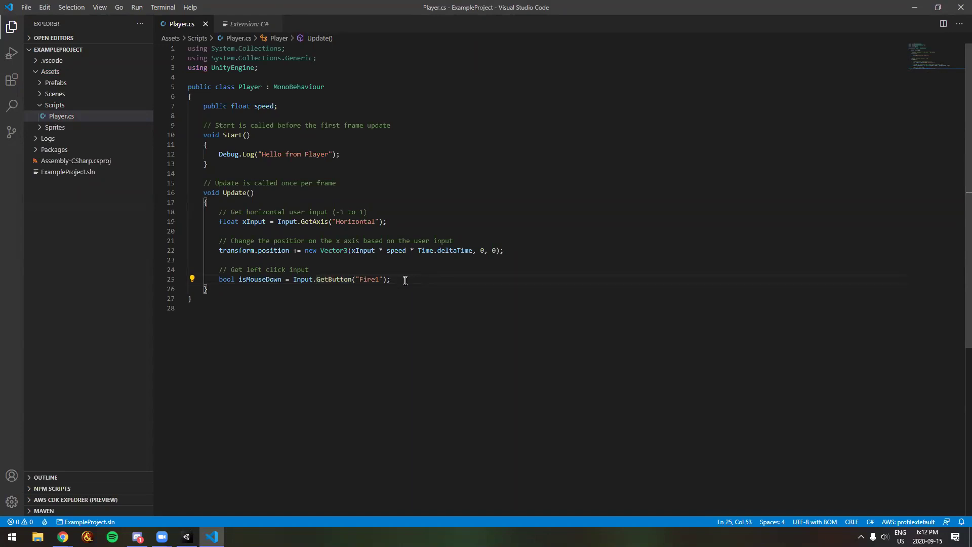
key(Return)
key(ctrl+s)
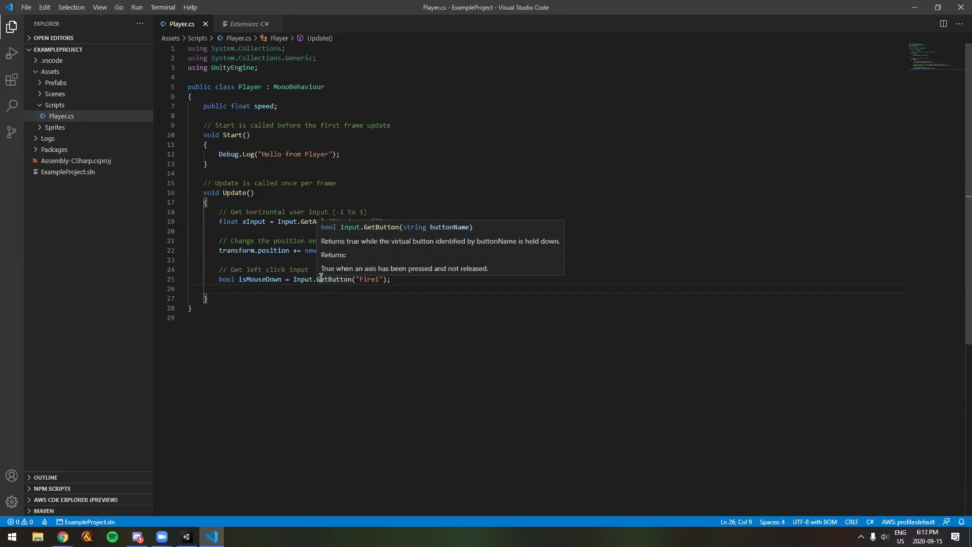
text(if (isMouseDown)
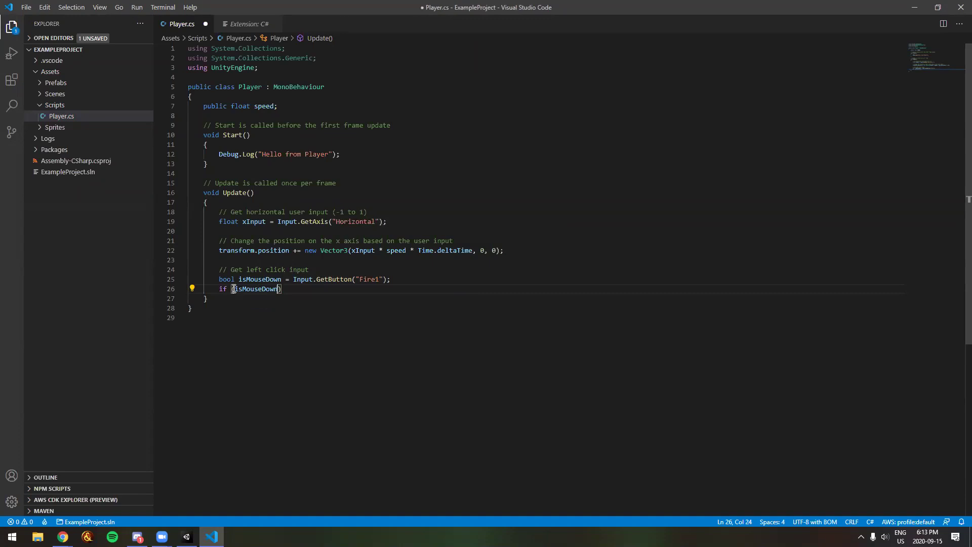
text())
key(Return)
text({)
key(Return)
key(ctrl+s)
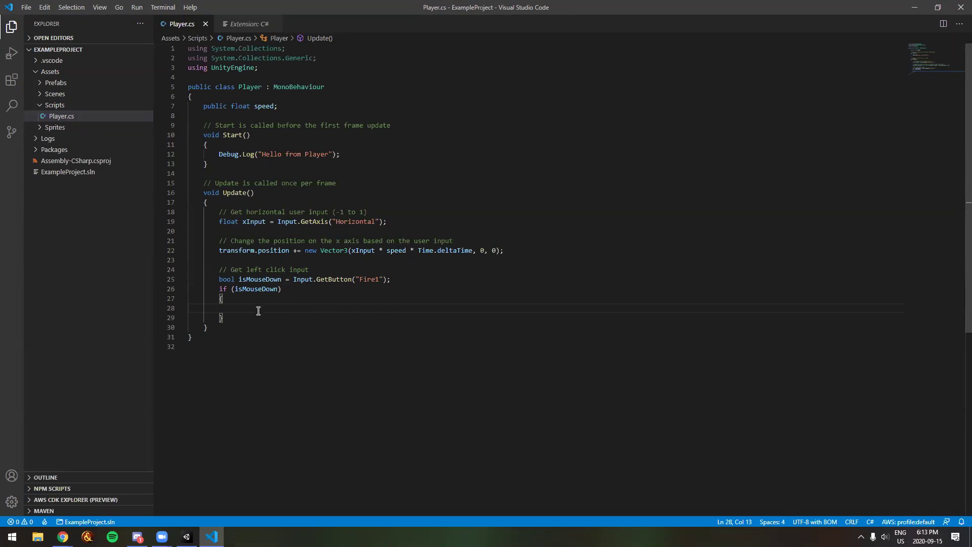
- Add the comment "// Spawn a cube!" inside the isMouseDown if block and save the script
text(// S)
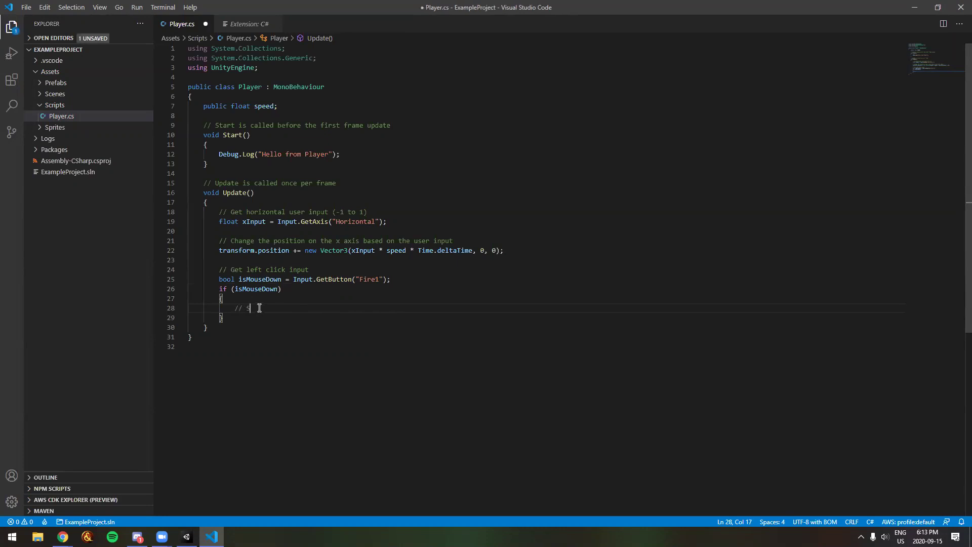
text(pawn a cube!)
key(ctrl+s)
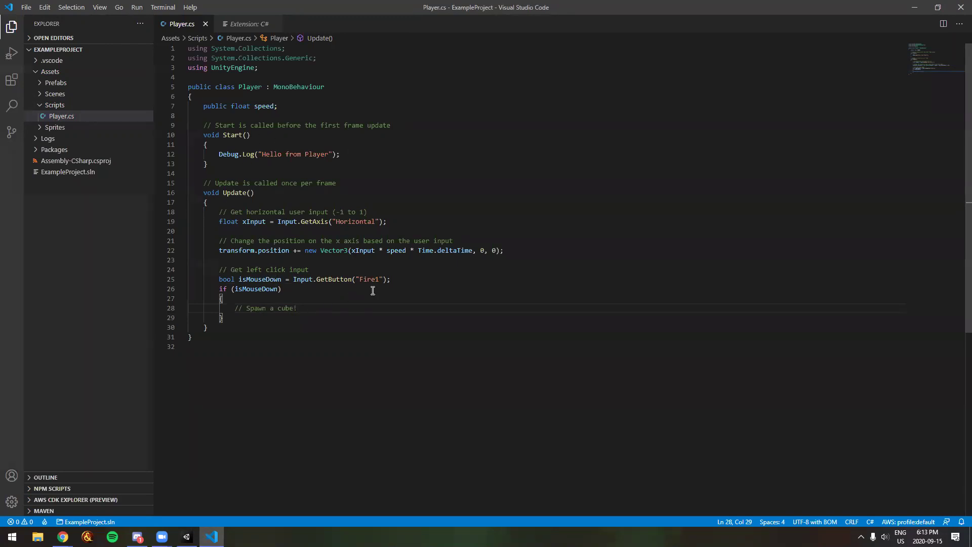
- Declare "public GameObject cubePrefab;" above the speed field in the Player class and save the script
click(341, 95)
key(Return)
text(public )
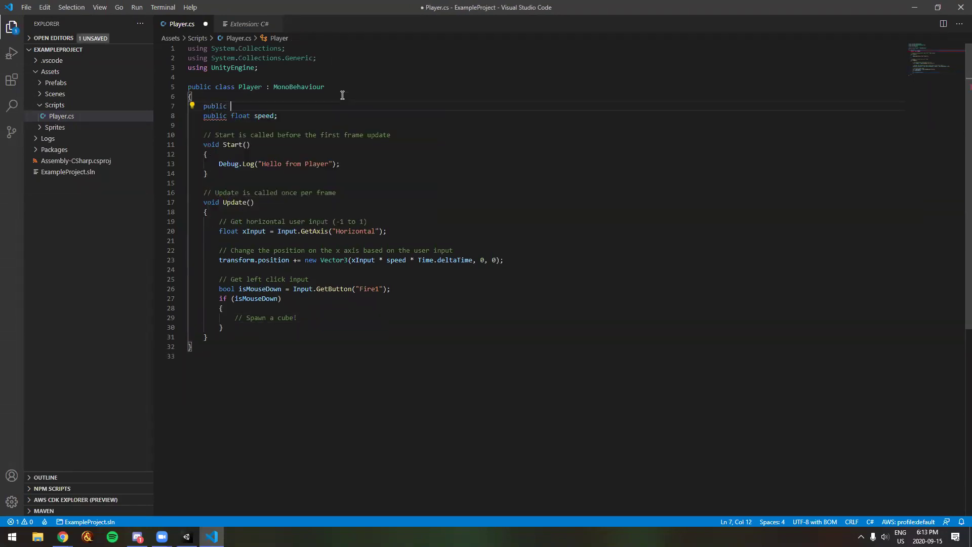
text(GameObj)
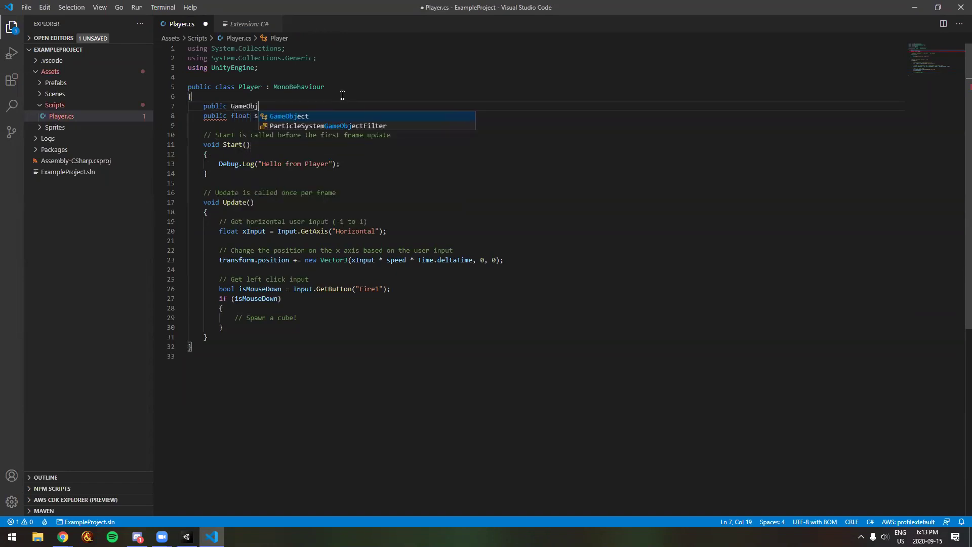
key(Tab)
click(296, 118)
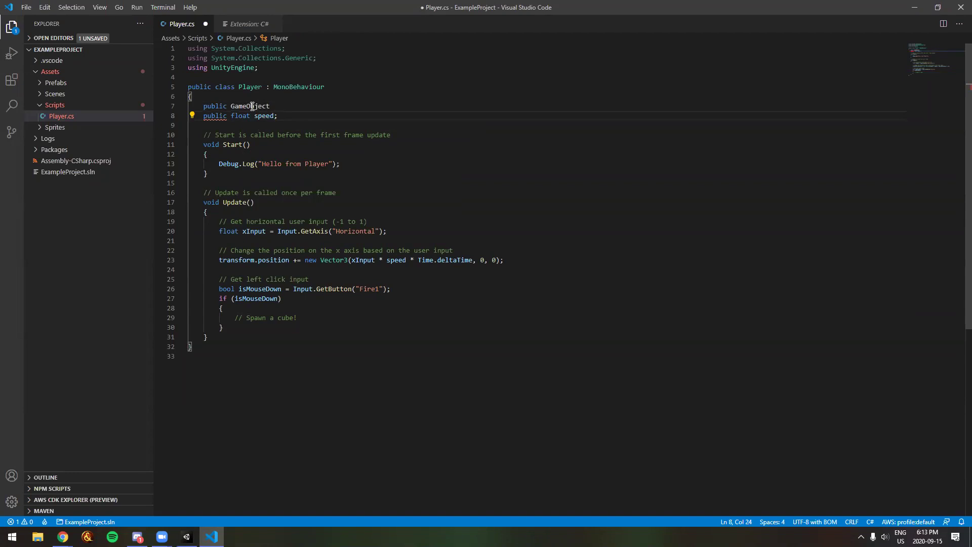
click(306, 106)
text(cubePrefab;)
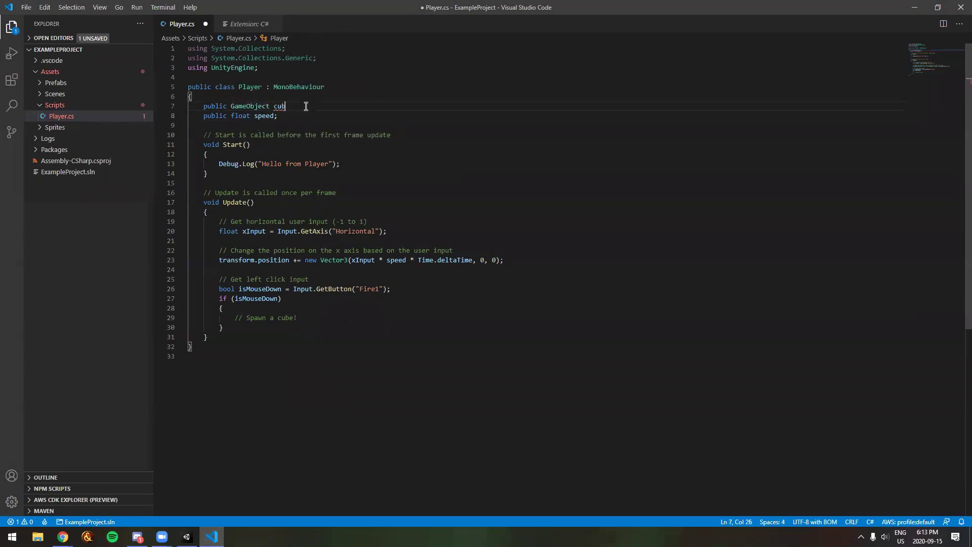
key(ctrl+s)
click(332, 116)
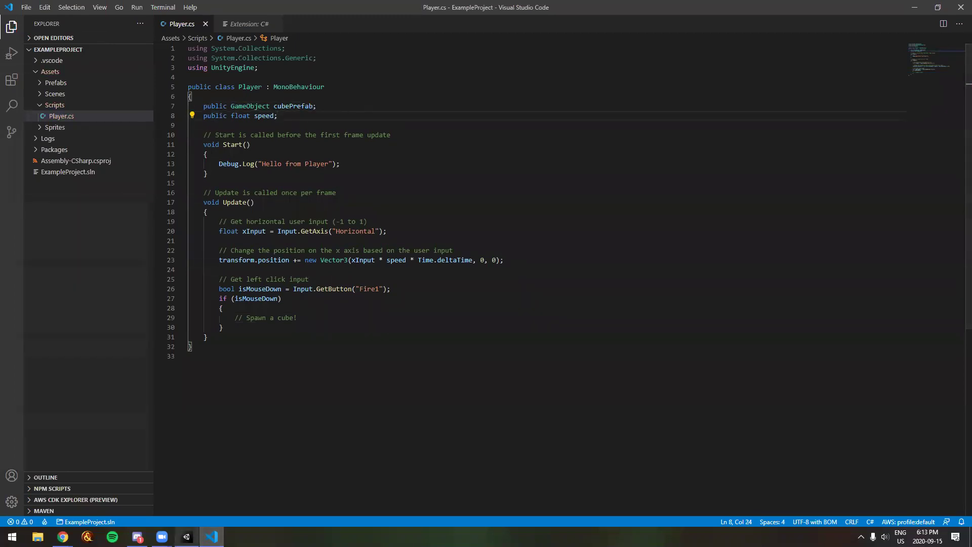
- Switch to Unity and assign the Cube prefab from the Prefabs folder to the Player script's Cube Prefab field
click(187, 536)
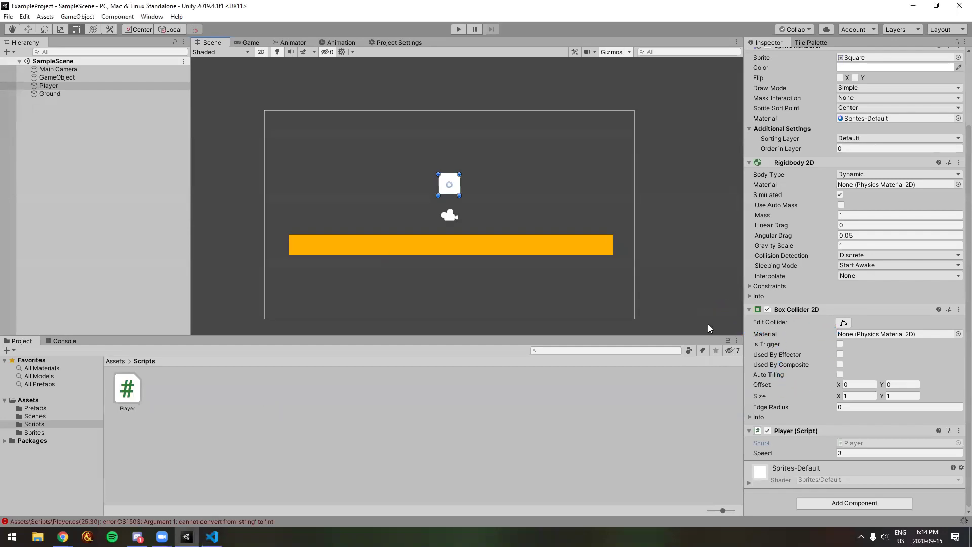
scroll(815, 355, down, 2)
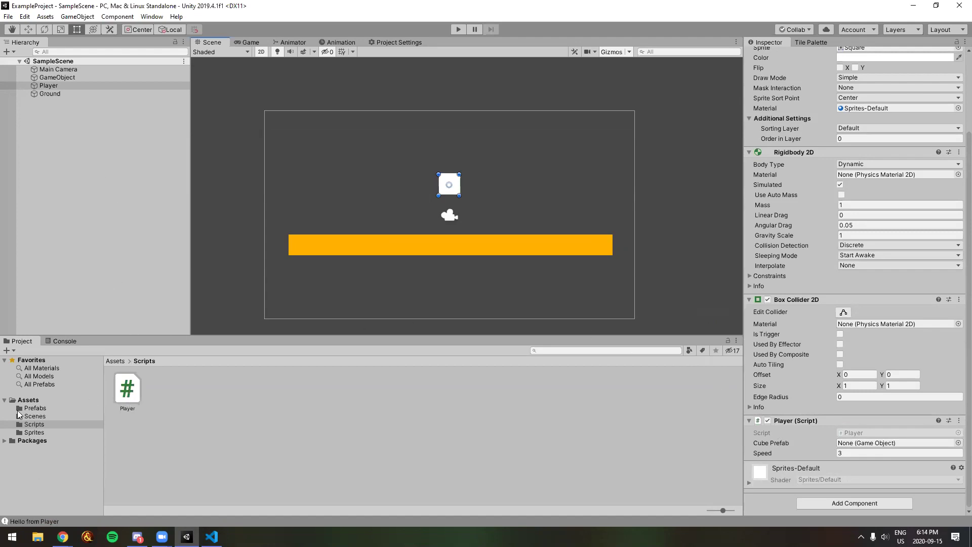
click(83, 408)
drag(132, 402, 870, 445)
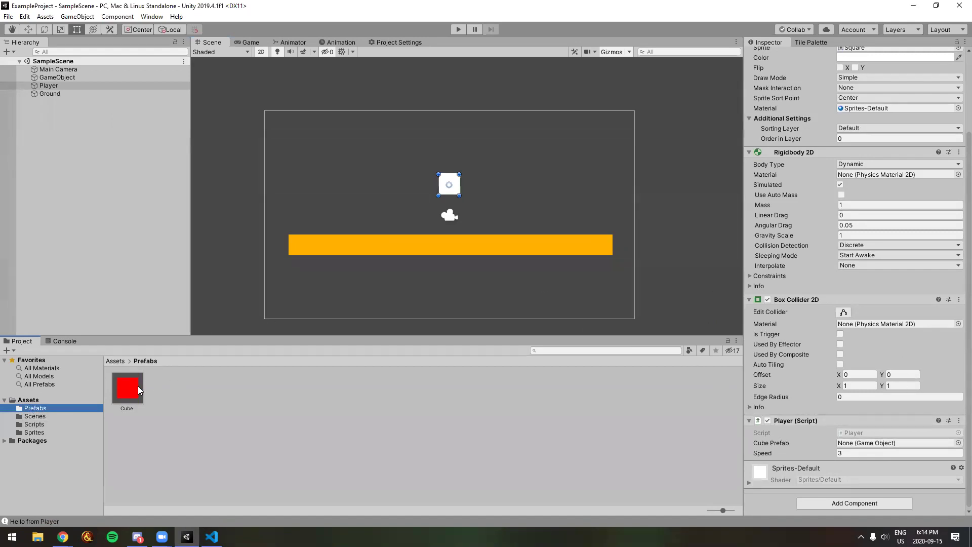
drag(138, 383, 882, 450)
- Reselect the Player object and check the Cube Prefab assignment on its Player script component
click(48, 121)
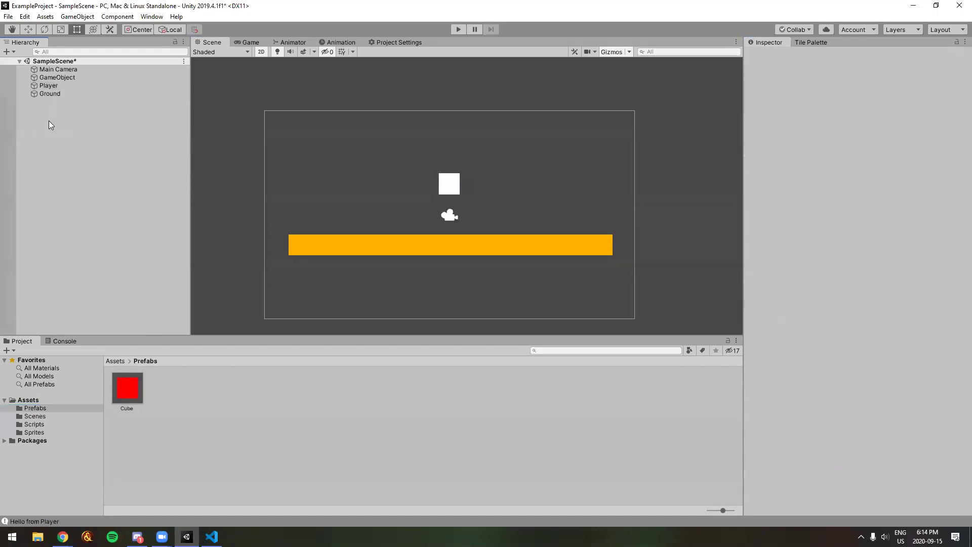
click(62, 85)
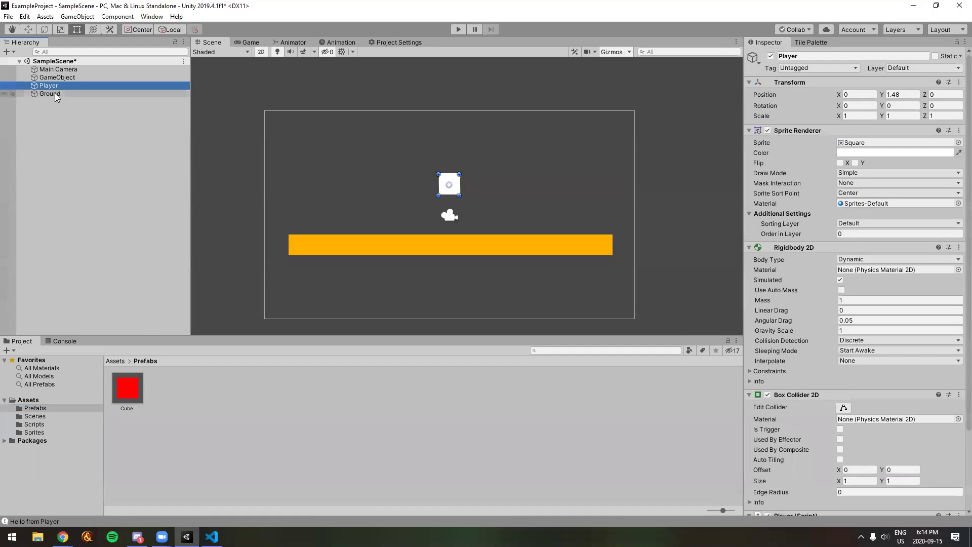
scroll(878, 443, down, 3)
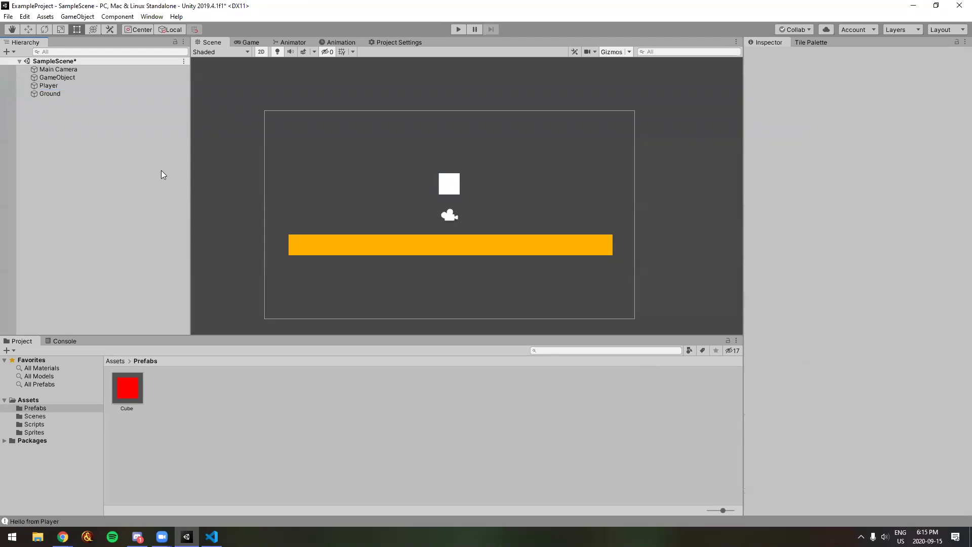
click(70, 85)
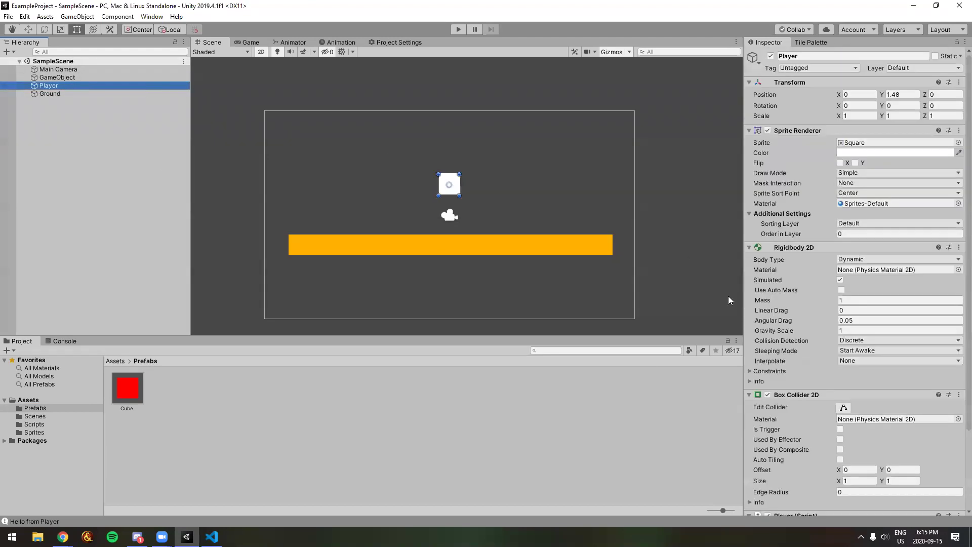
scroll(896, 434, down, 3)
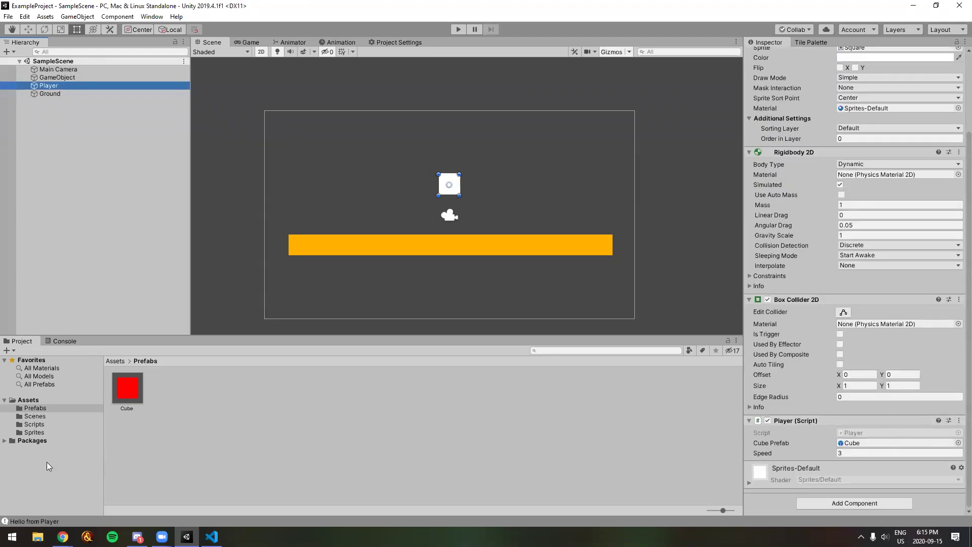
- Switch to Visual Studio Code and add an Instantiate call with cubePrefab as its argument below the "// Spawn a cube!" comment
mouse_move(208, 536)
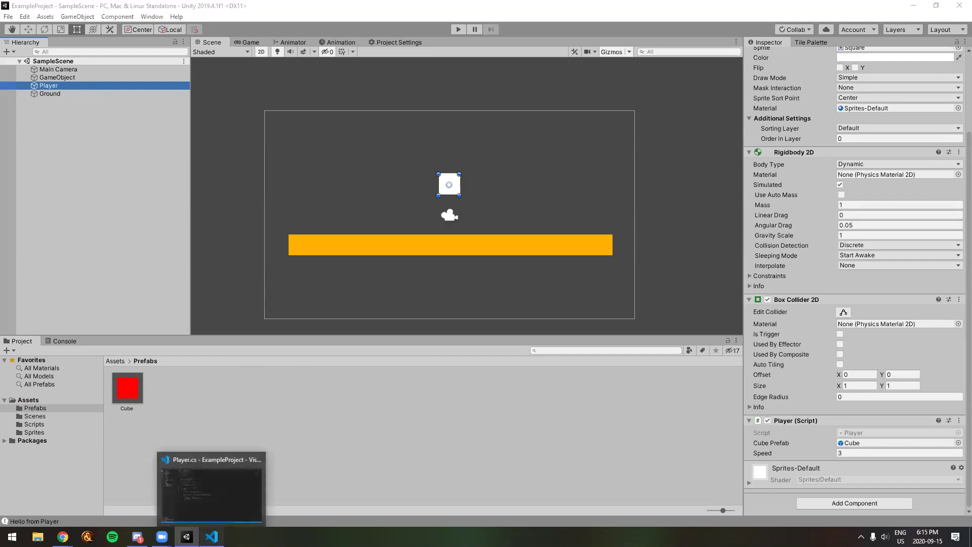
click(211, 536)
click(211, 108)
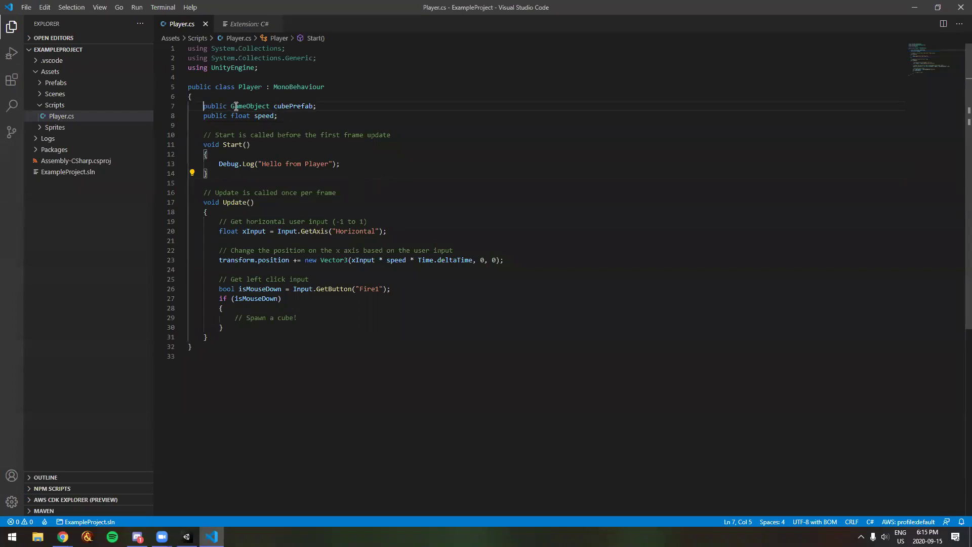
click(341, 103)
scroll(355, 227, down, 2)
click(321, 266)
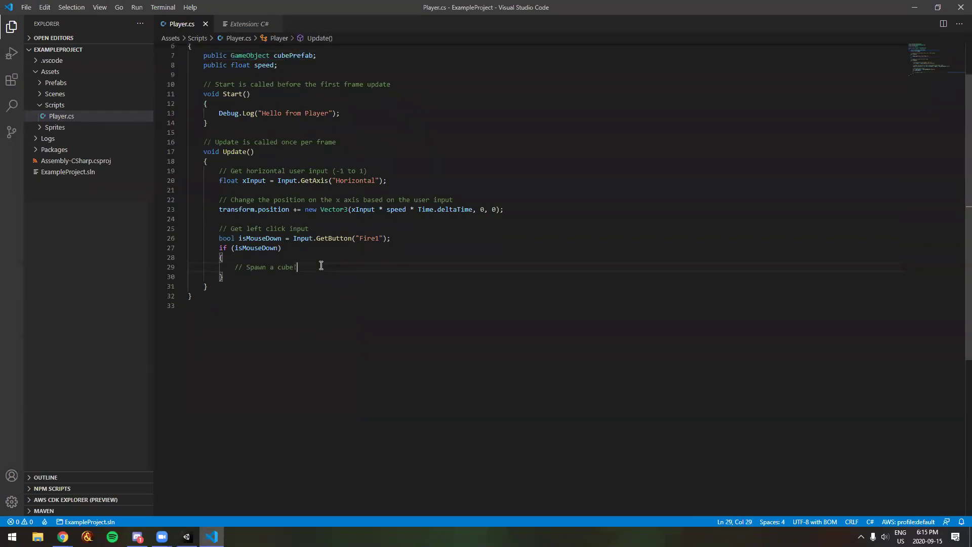
key(Return)
text(Instantiate)
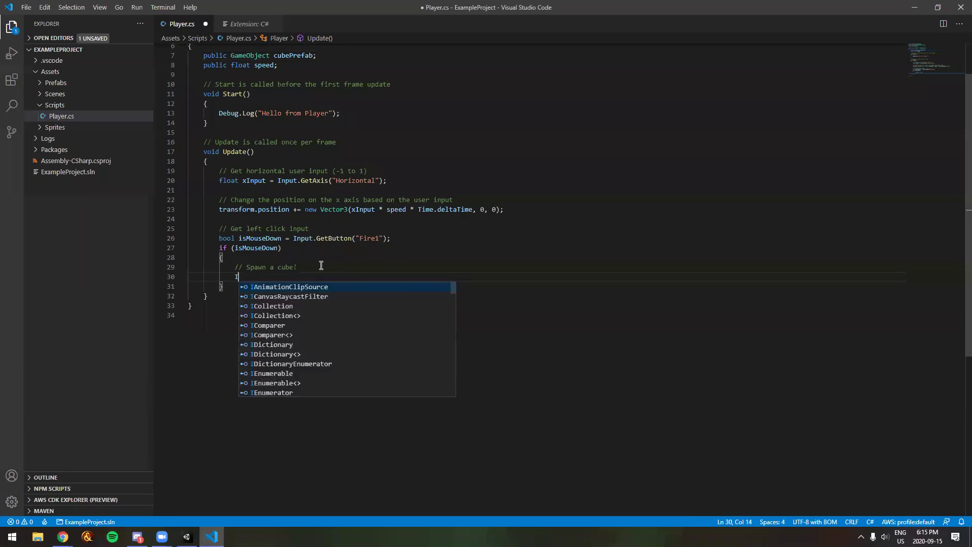
key(Escape)
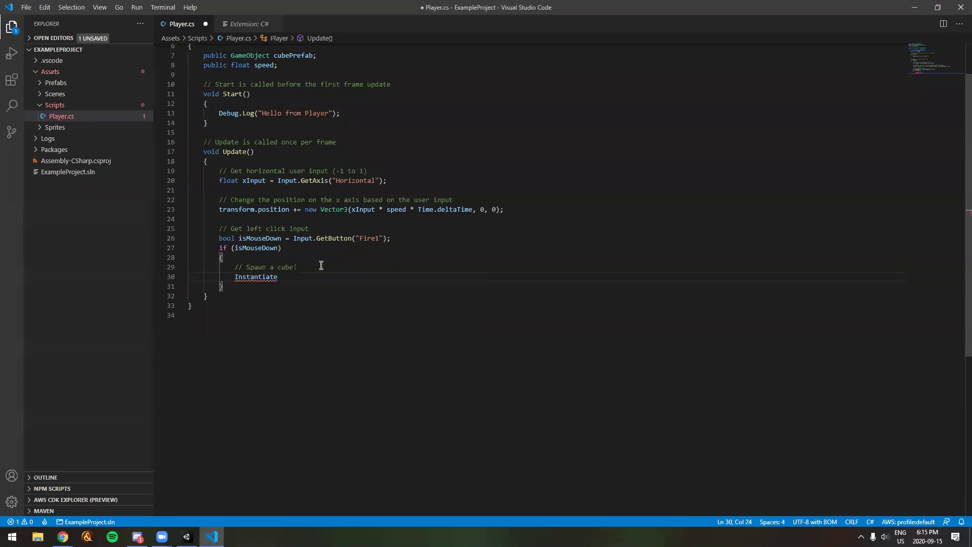
text(()
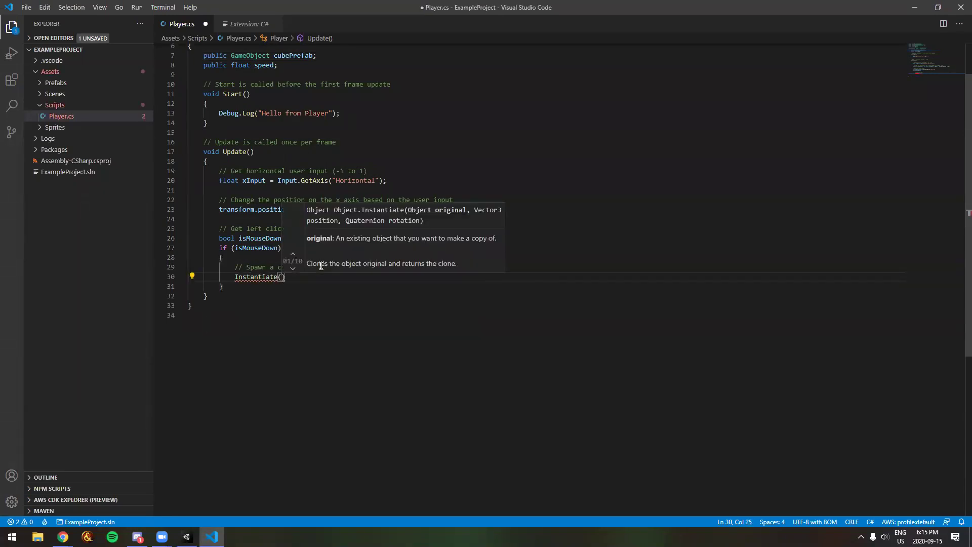
key(Escape)
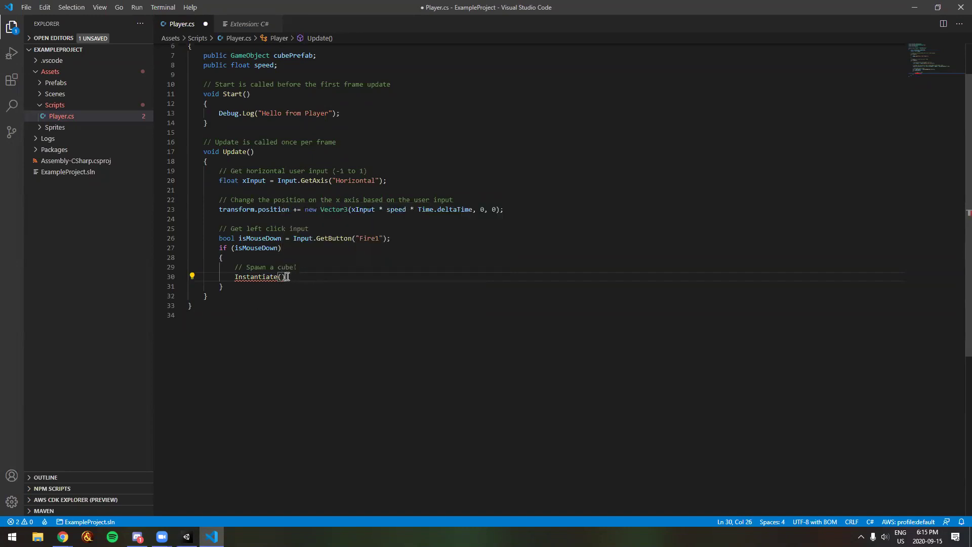
text(cubePrefab)
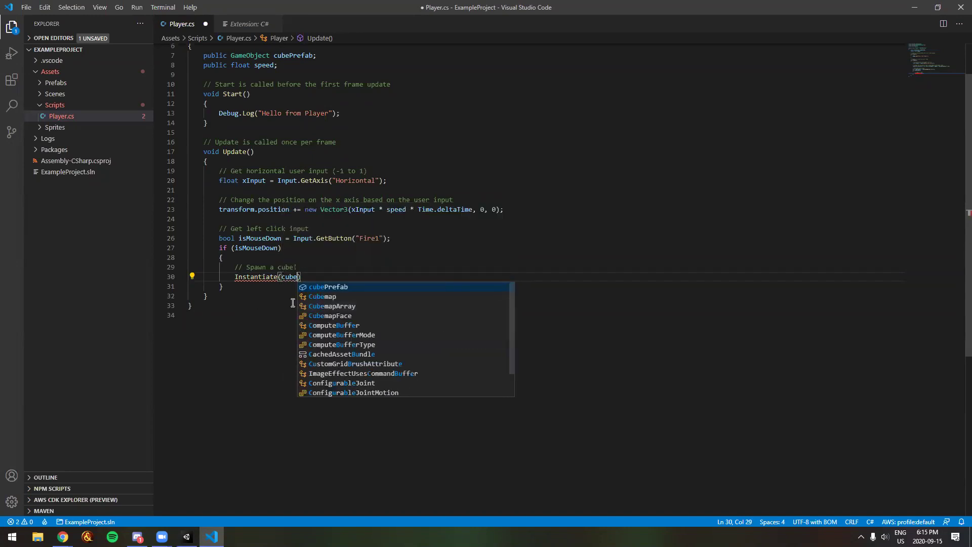
key(Tab)
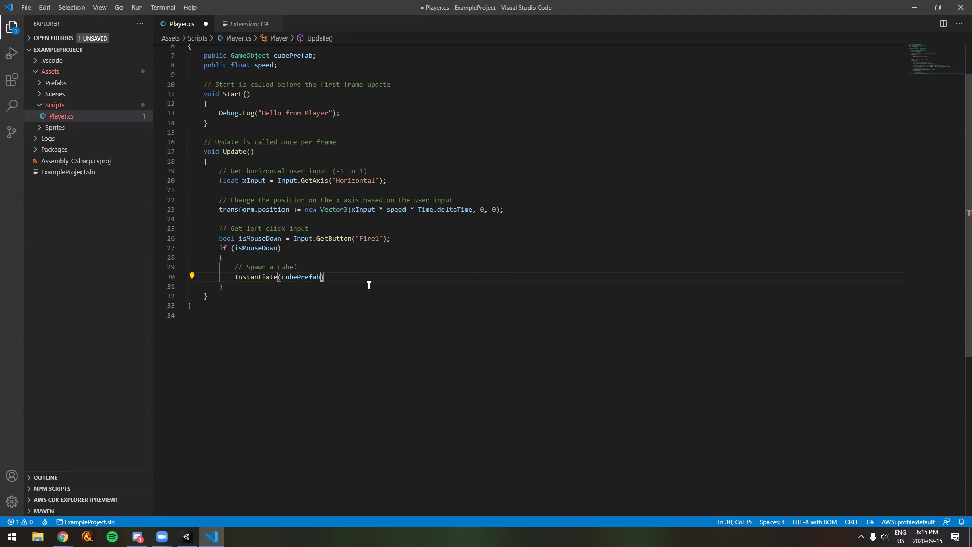
- Add a comma after cubePrefab and examine the Instantiate overloads, including the position and rotation parameters
text(,)
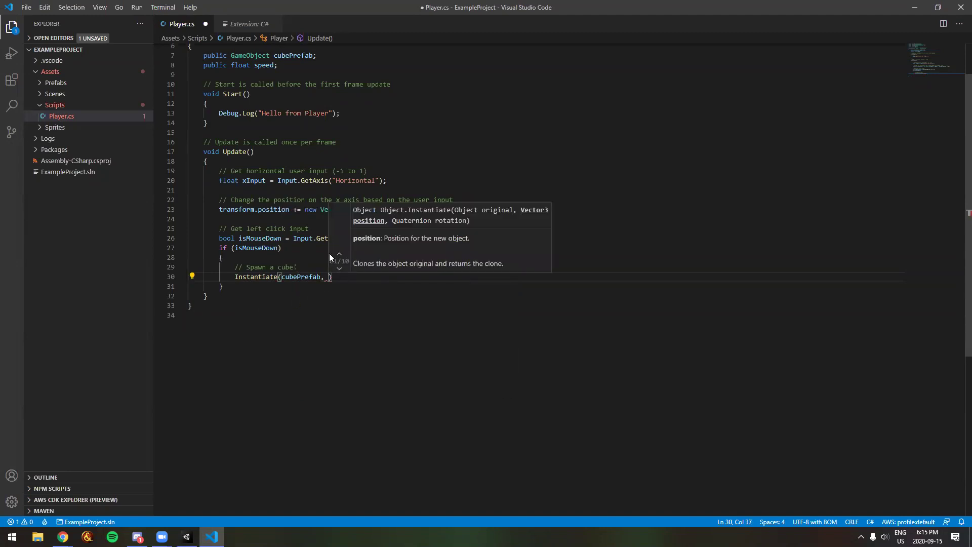
click(339, 269)
click(340, 269)
click(340, 270)
click(340, 269)
key(Escape)
key(BackSpace)
key(BackSpace)
text(,)
mouse_move(454, 209)
mouse_down()
mouse_move(512, 209)
mouse_move(471, 221)
mouse_move(387, 221)
mouse_move(466, 221)
mouse_up()
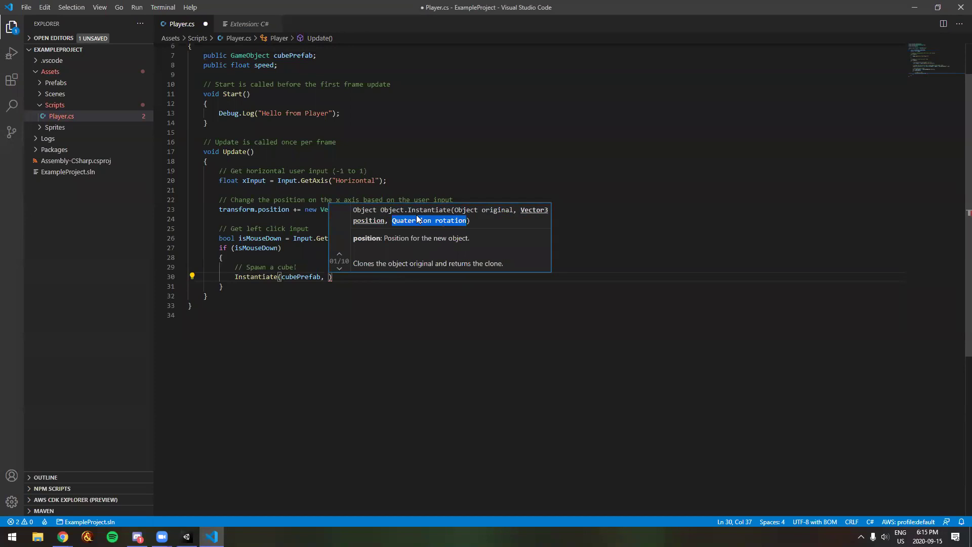
click(334, 284)
click(328, 277)
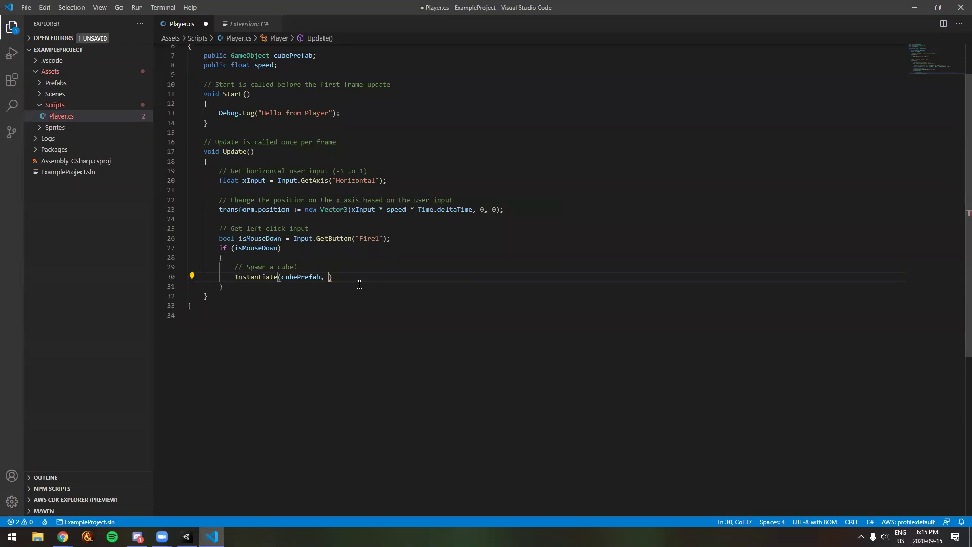
- Enter "new Vector3(0, 5, 0)" as the position argument of the Instantiate call
text(new Vec)
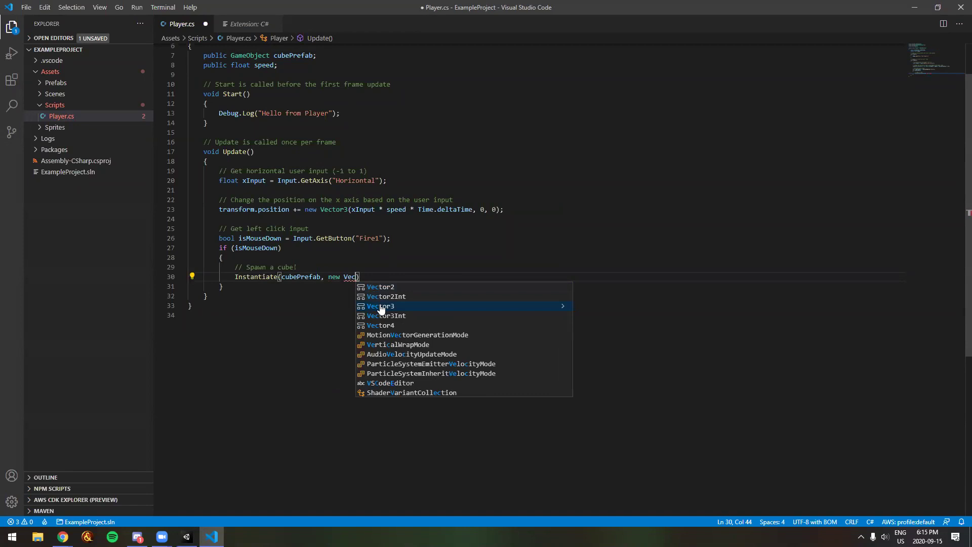
click(380, 304)
text(()
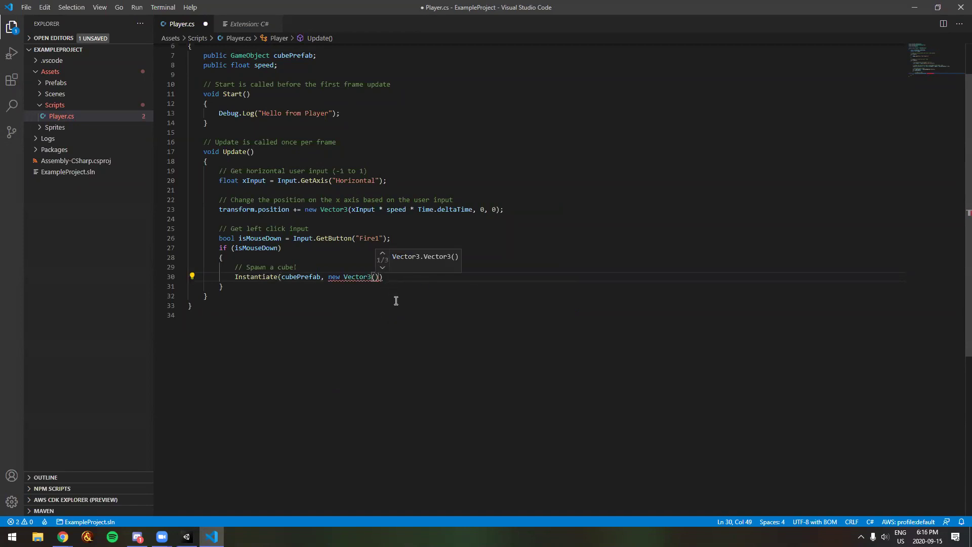
text(0)
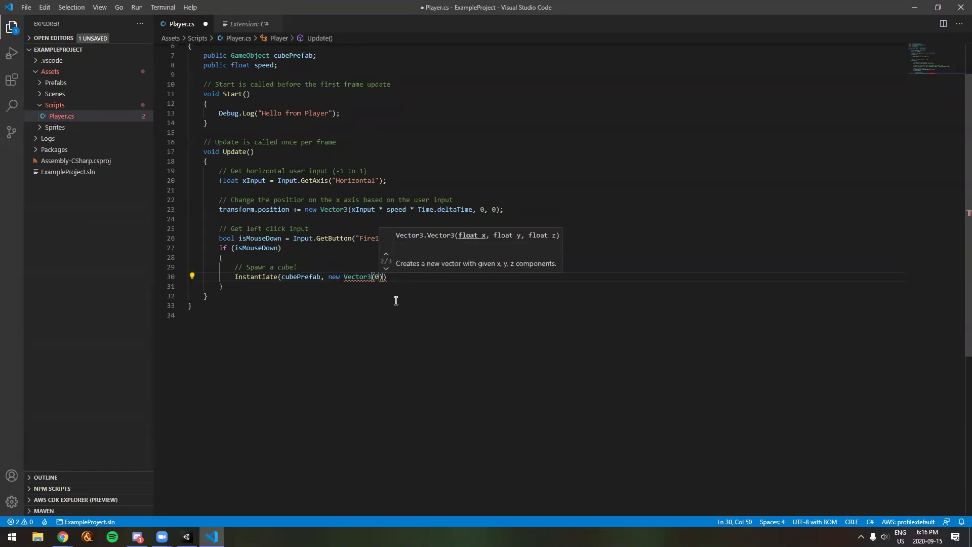
text(, 5)
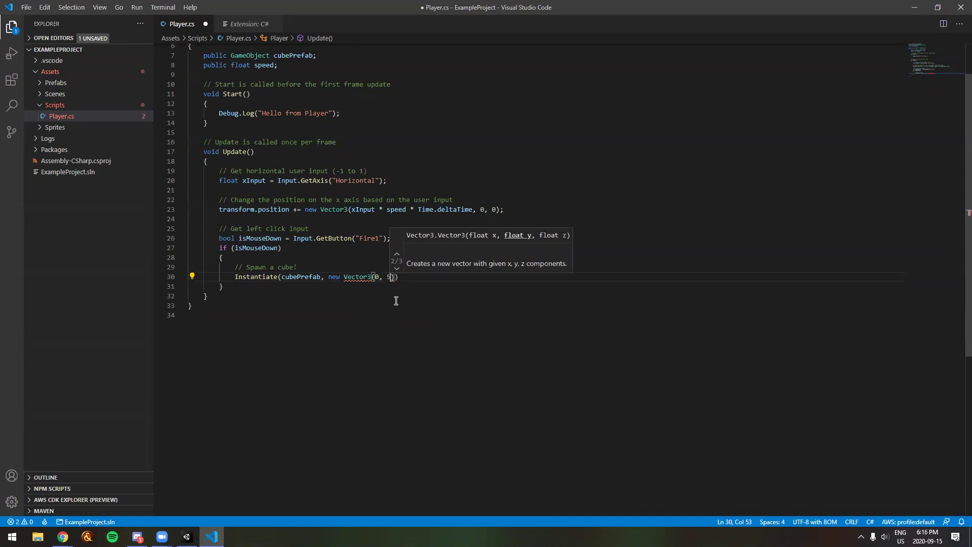
text(, 0)
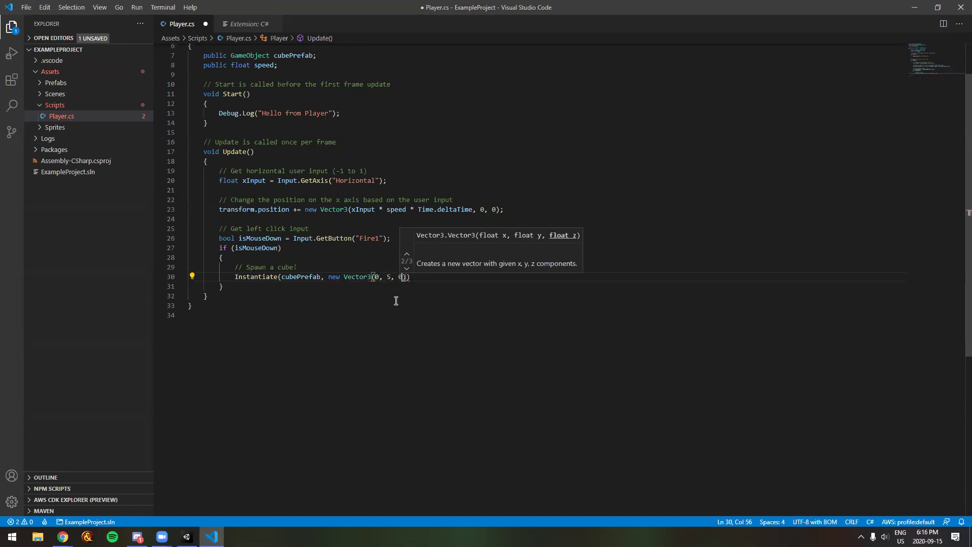
key(Escape)
key(Down)
key(Down)
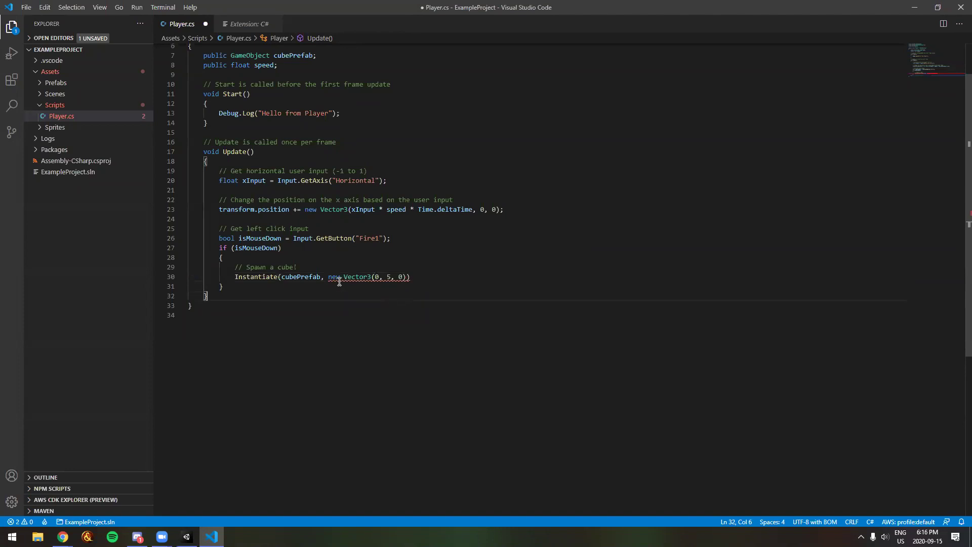
- Add Quaternion.identity as the rotation argument of the Instantiate call, end the statement with a semicolon and save Player.cs
drag(373, 276, 409, 276)
click(405, 300)
click(409, 276)
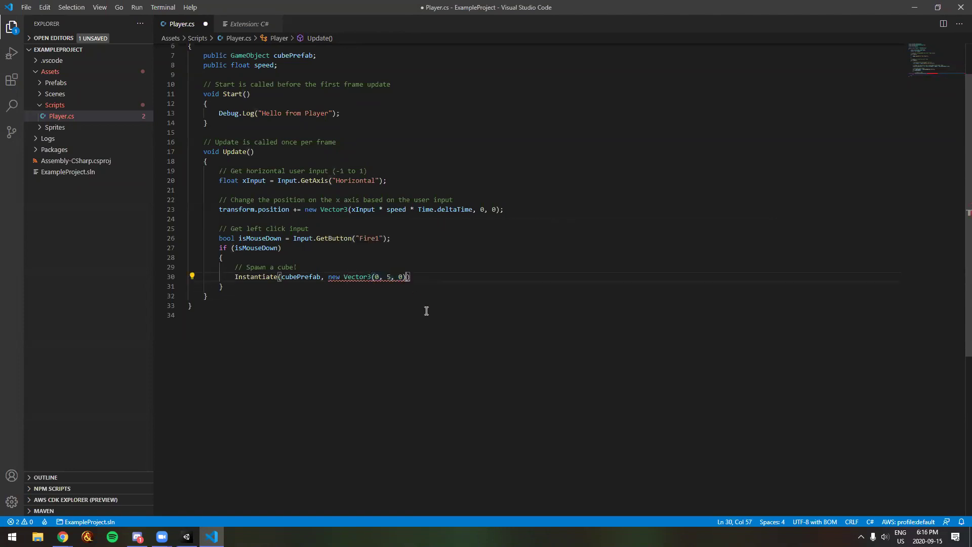
text(,)
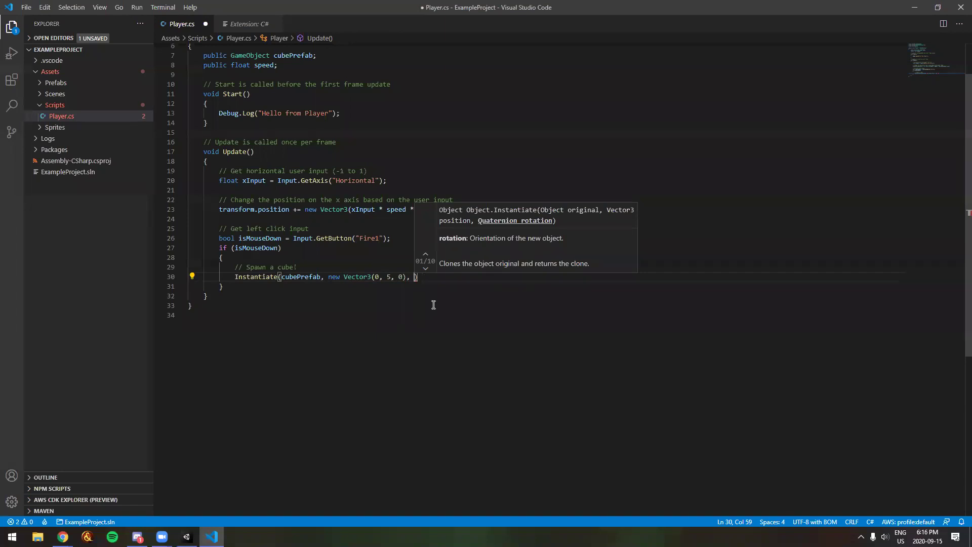
text(Quaternion)
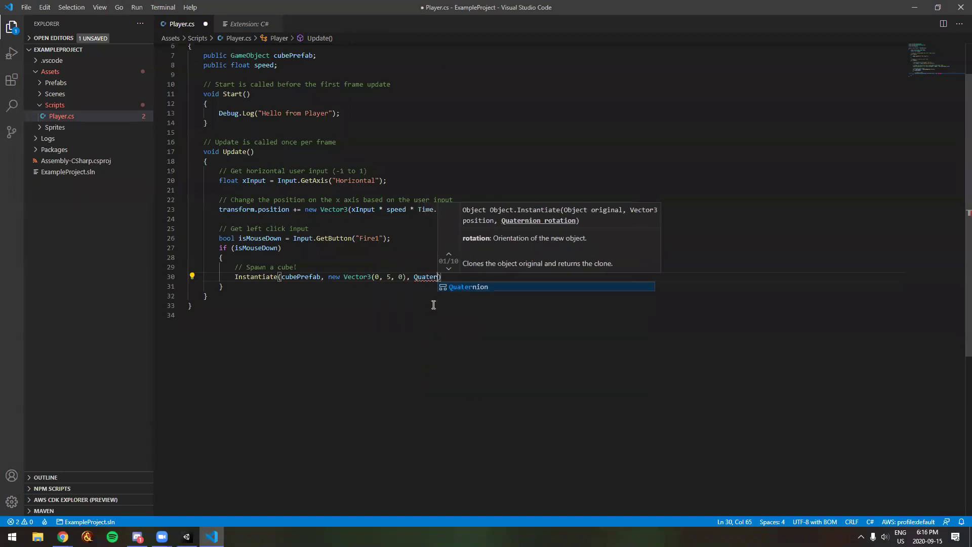
text(.identity)
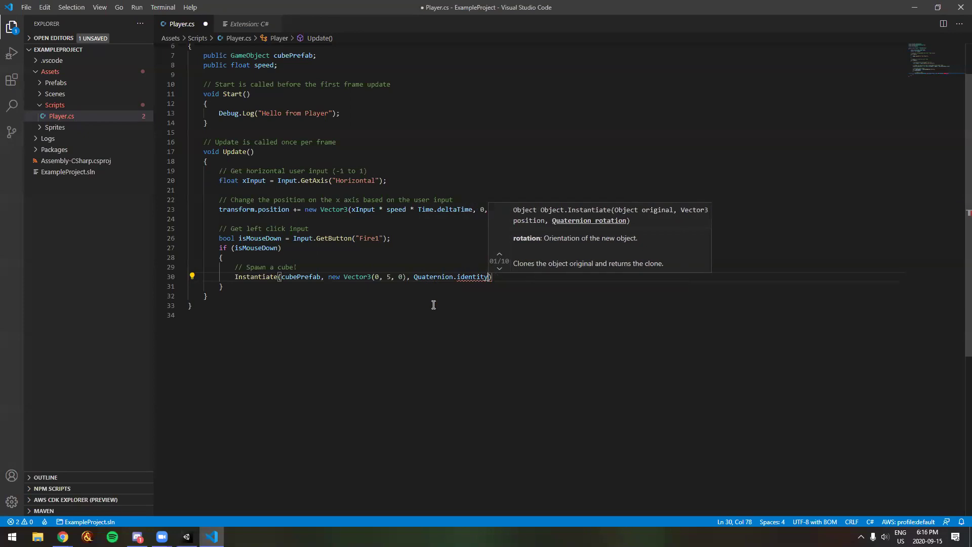
text();)
key(Down)
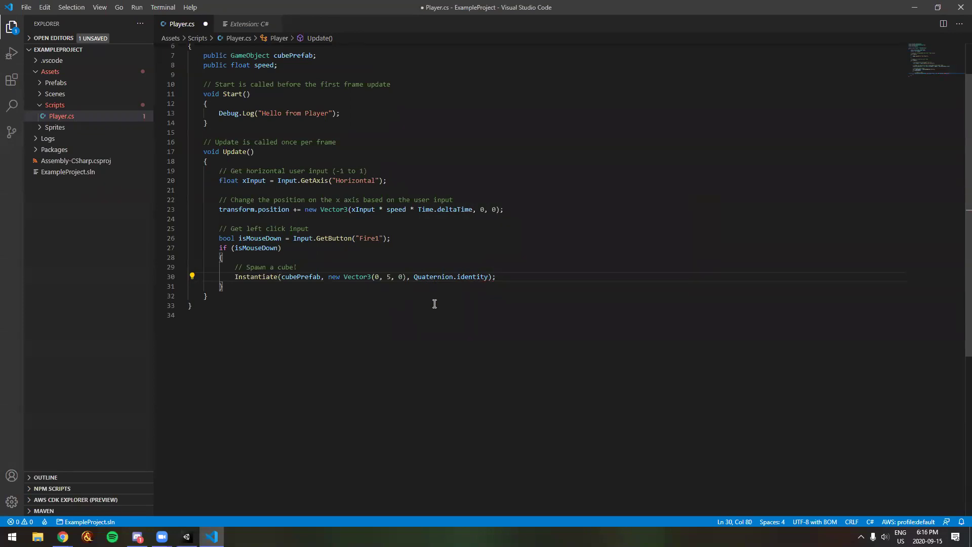
key(ctrl+s)
click(516, 276)
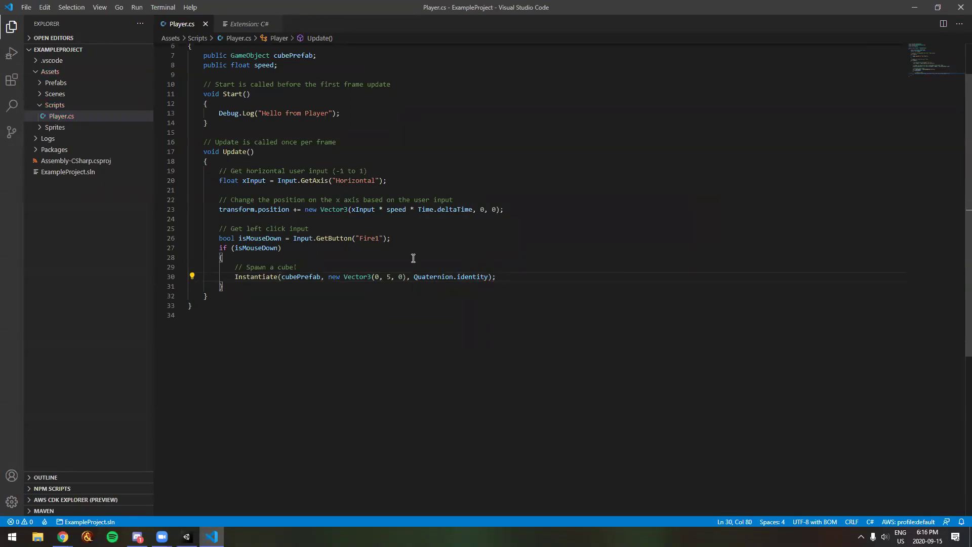
- Review the finished Instantiate line, its prefab, position and rotation arguments, and the surrounding isMouseDown block
drag(233, 277, 498, 278)
click(532, 277)
click(300, 276)
double_click(300, 277)
drag(328, 276, 490, 276)
click(415, 306)
click(481, 318)
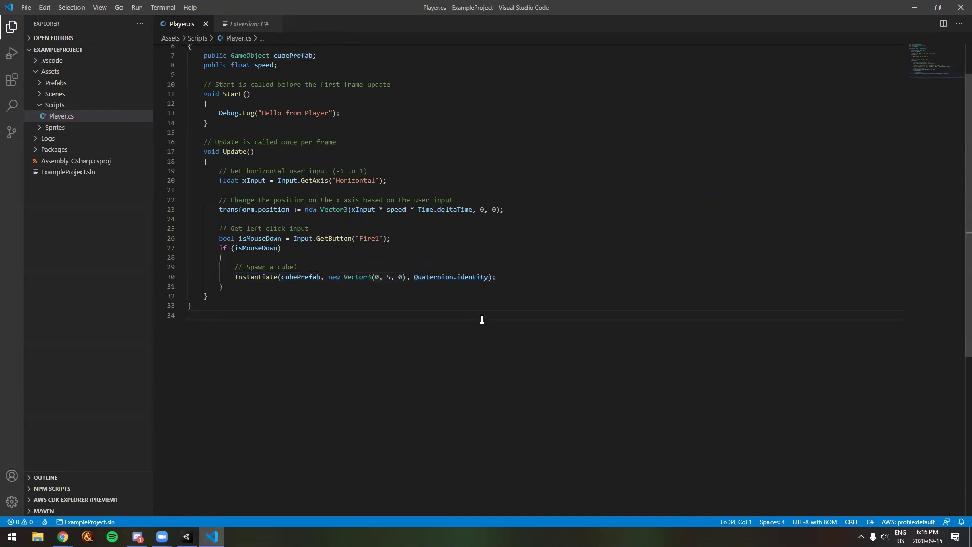
drag(218, 238, 232, 284)
click(298, 258)
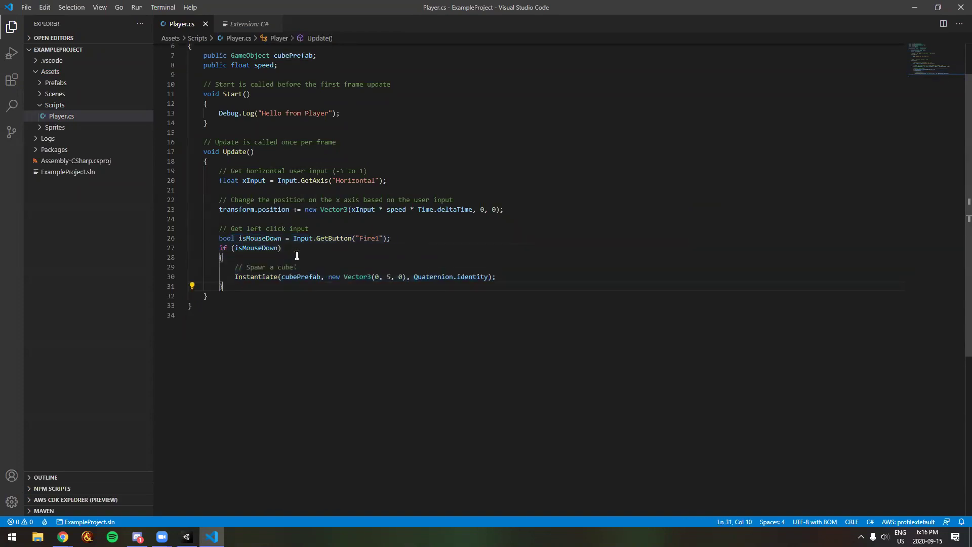
click(302, 286)
scroll(364, 266, up, 2)
- Switch to Unity and play-test the scene, spawning red cubes and moving the Player back and forth through them
click(187, 536)
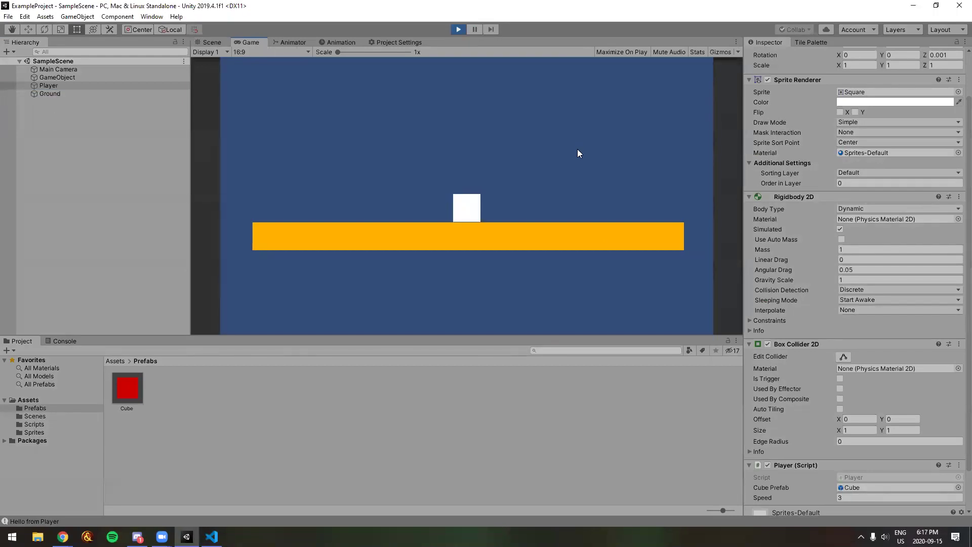
key(space)
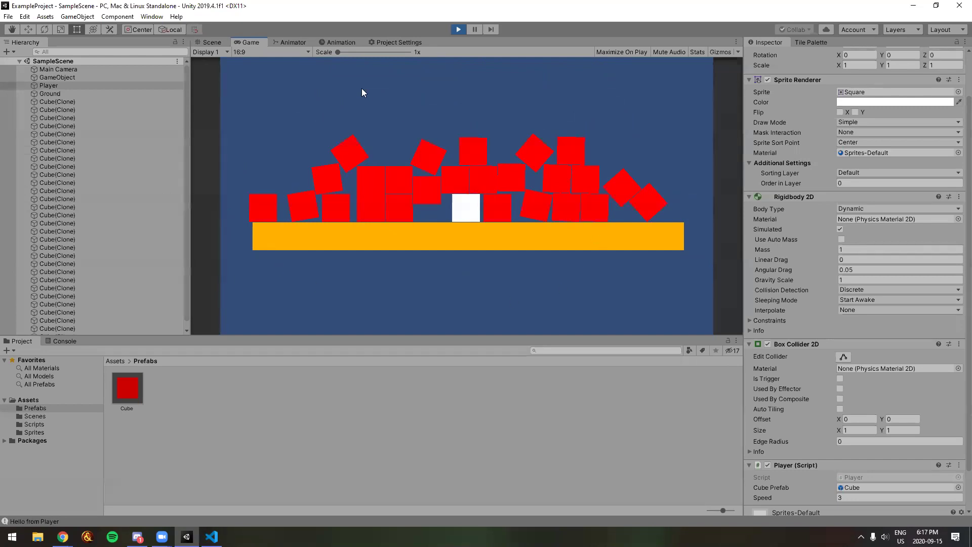
key(Left)
key(Right)
key(Right)
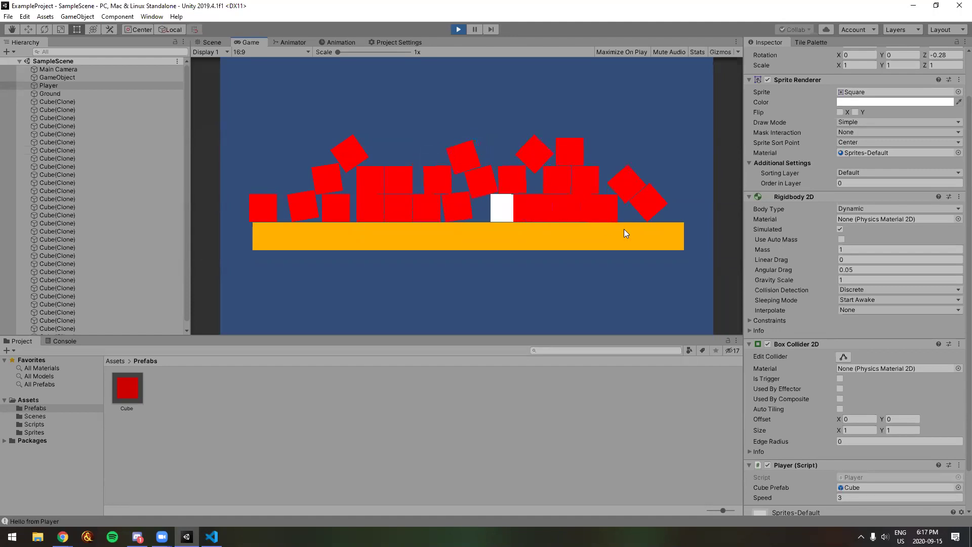
key(Right)
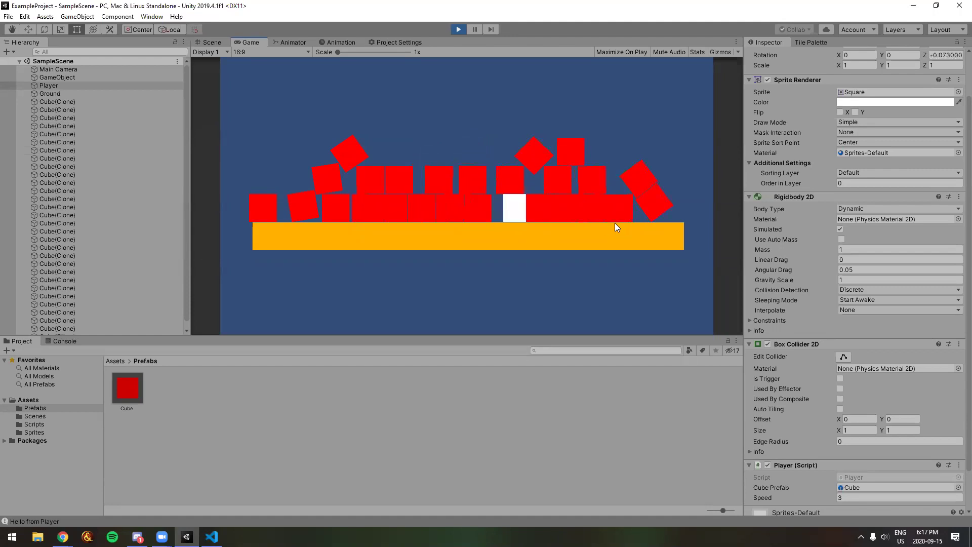
key(Left)
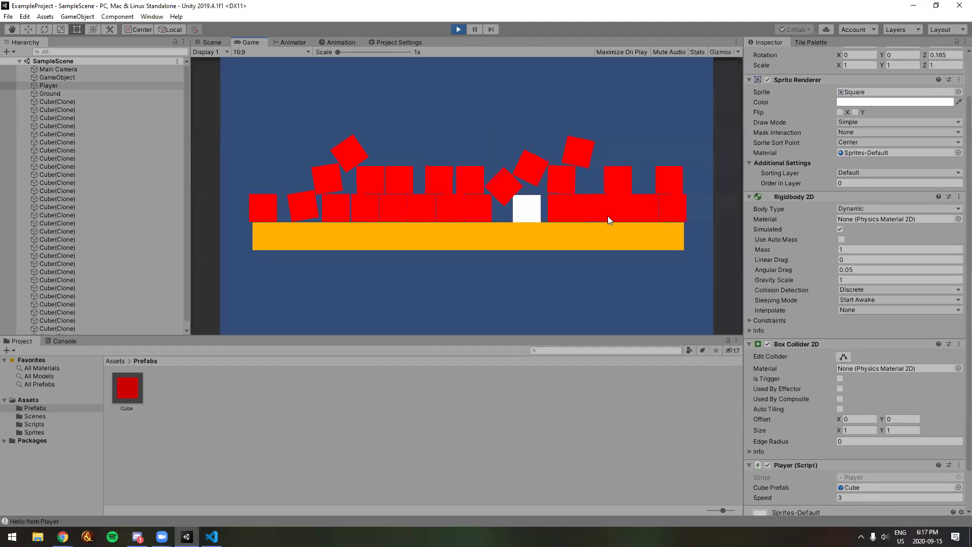
key(Right)
key(space)
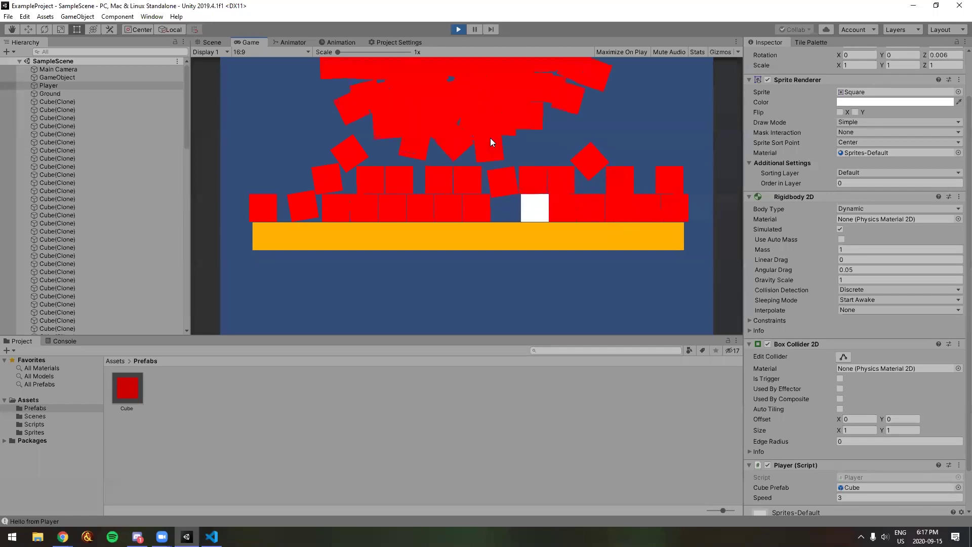
key(Right)
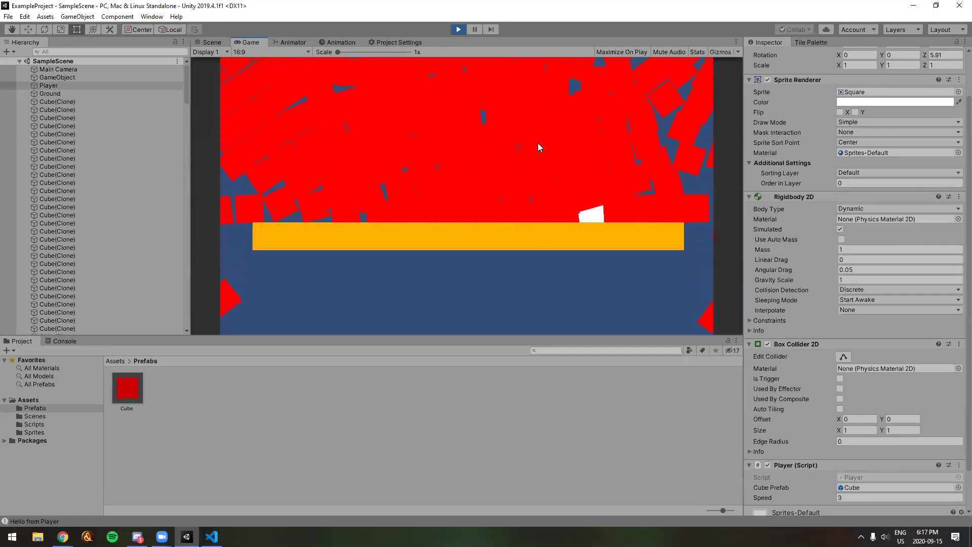
key(Right)
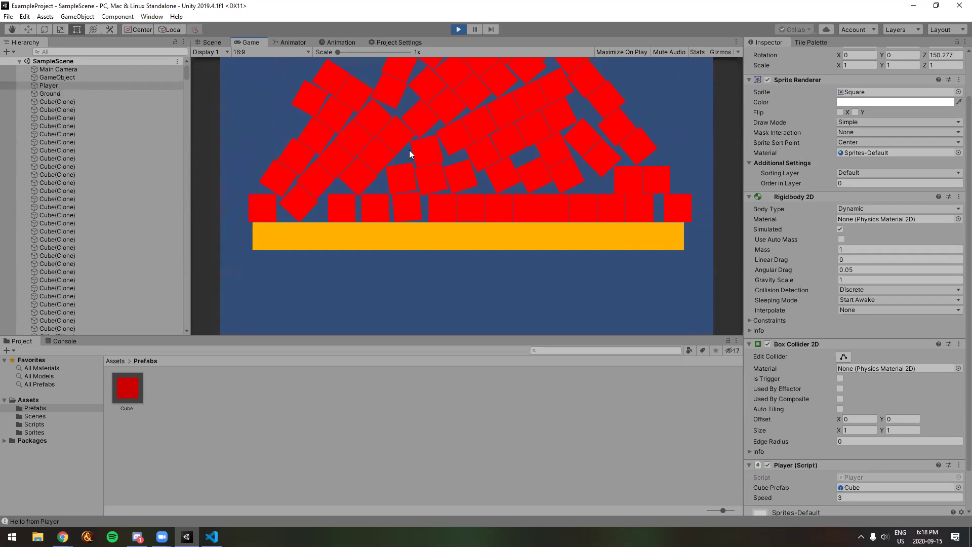
- Switch to Visual Studio Code, change Input.GetButton to Input.GetButtonDown for "Fire1" and save Player.cs
click(211, 536)
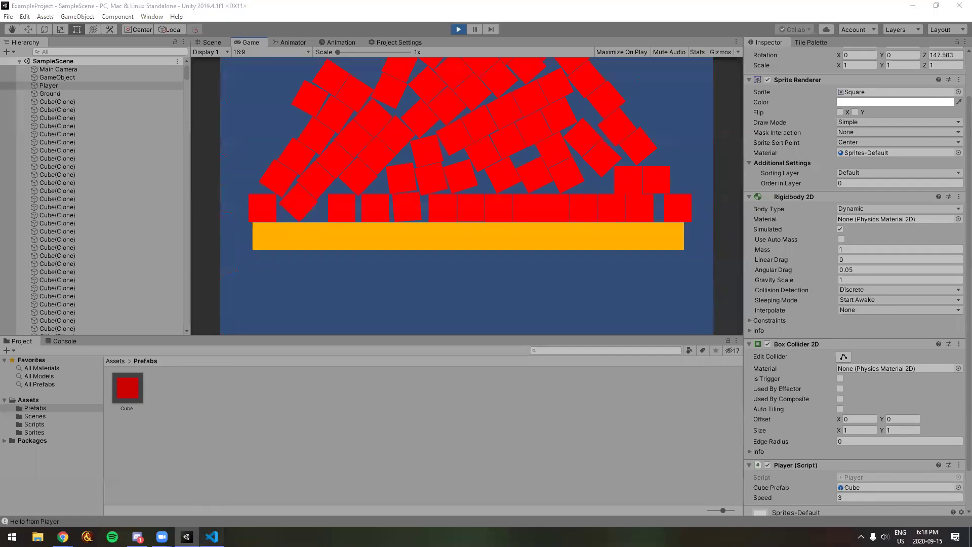
click(299, 345)
click(316, 315)
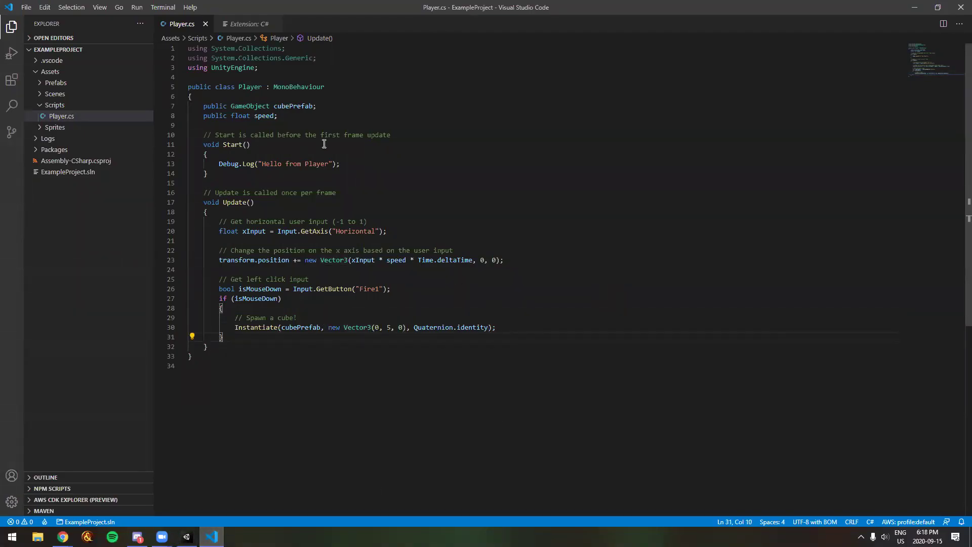
click(307, 116)
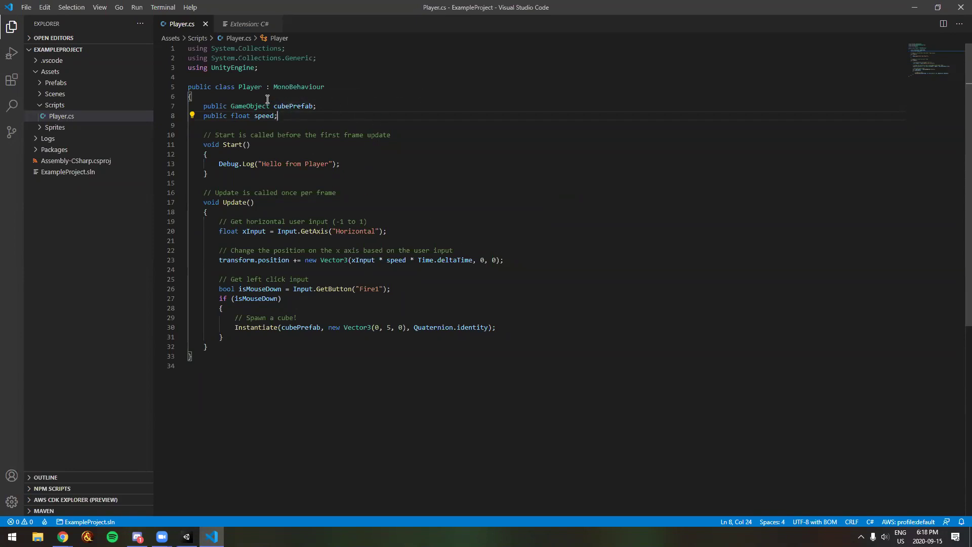
click(352, 289)
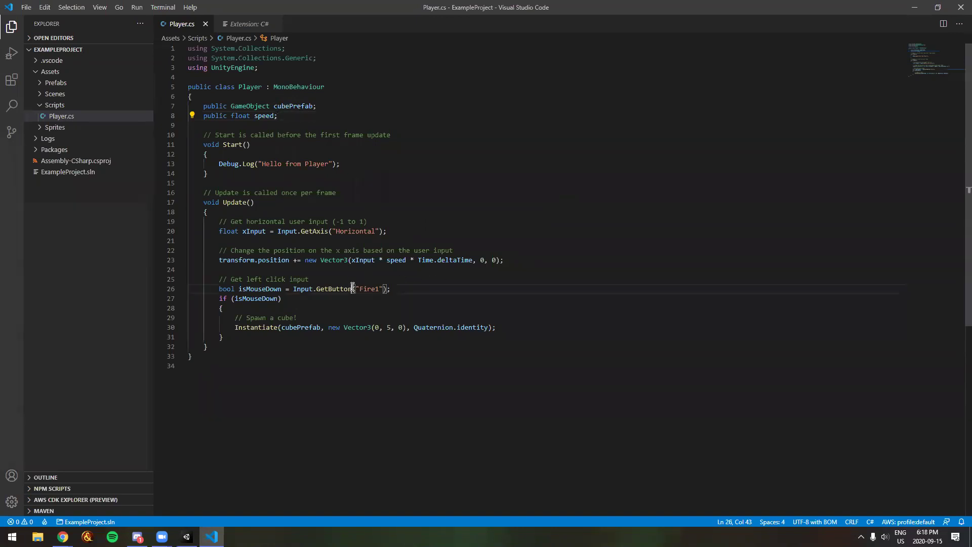
text(Down)
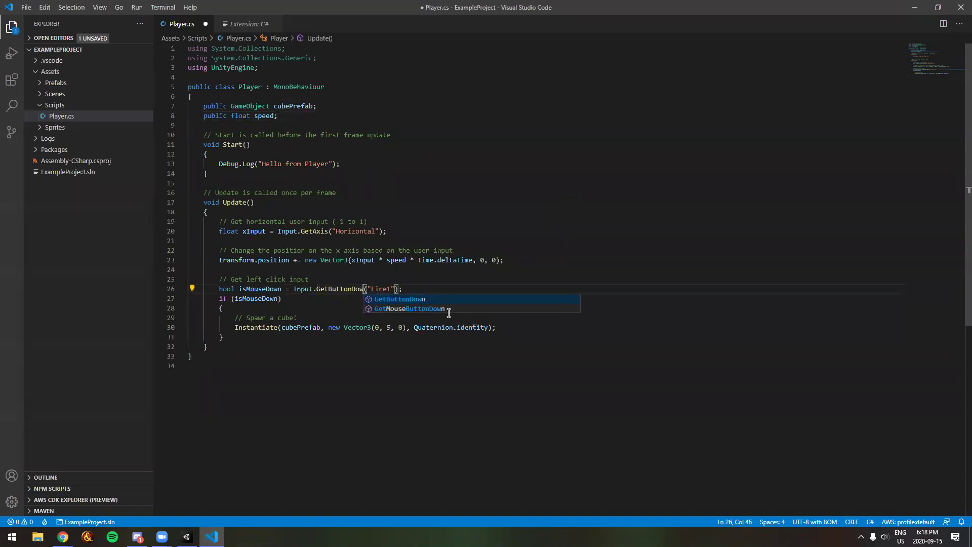
key(Escape)
mouse_move(356, 288)
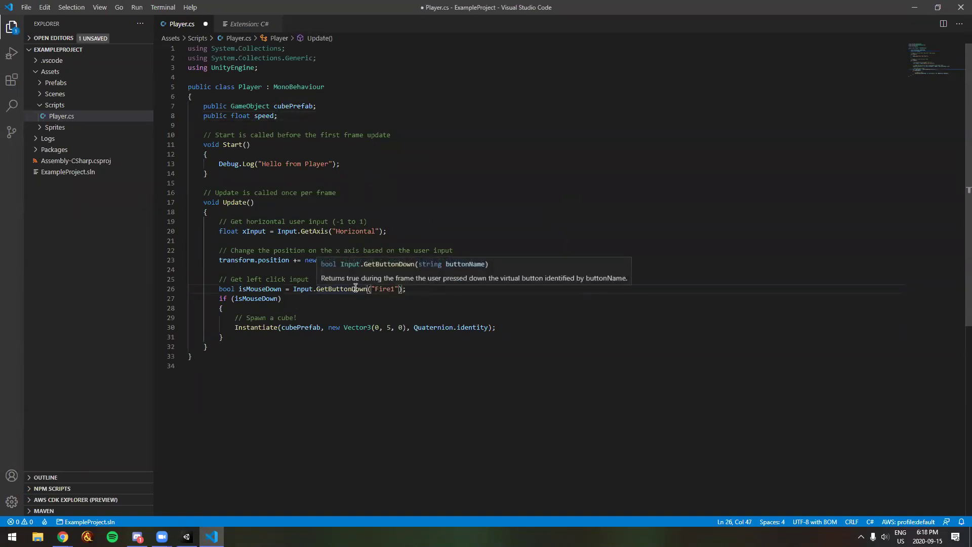
click(354, 337)
key(ctrl+s)
- Examine the GetButtonDown description and the if (isMouseDown) block that spawns the cube
click(328, 308)
click(323, 335)
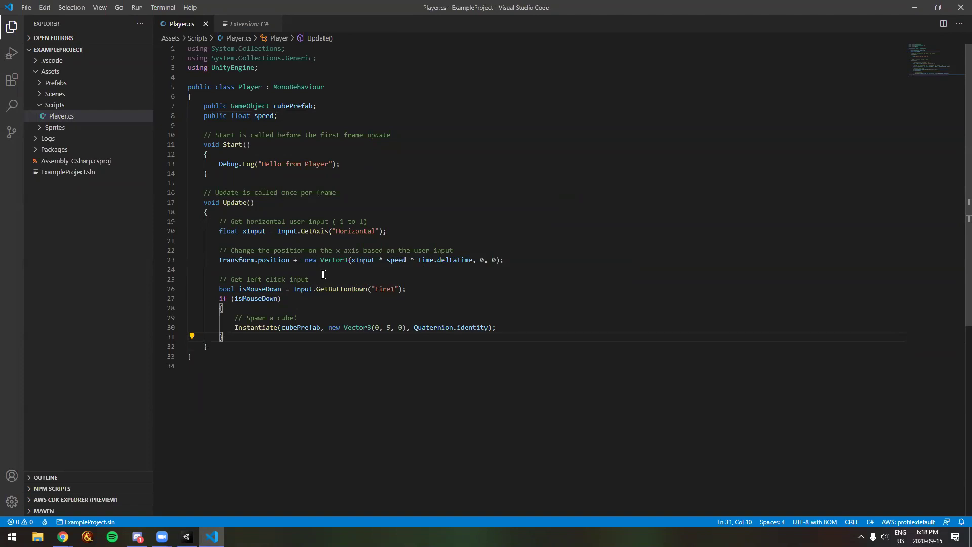
mouse_move(332, 290)
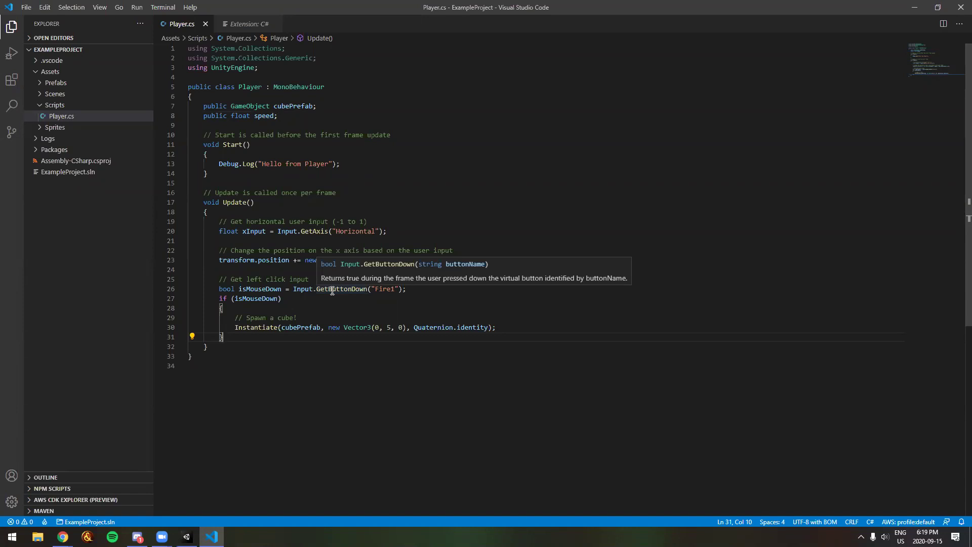
drag(220, 299, 236, 332)
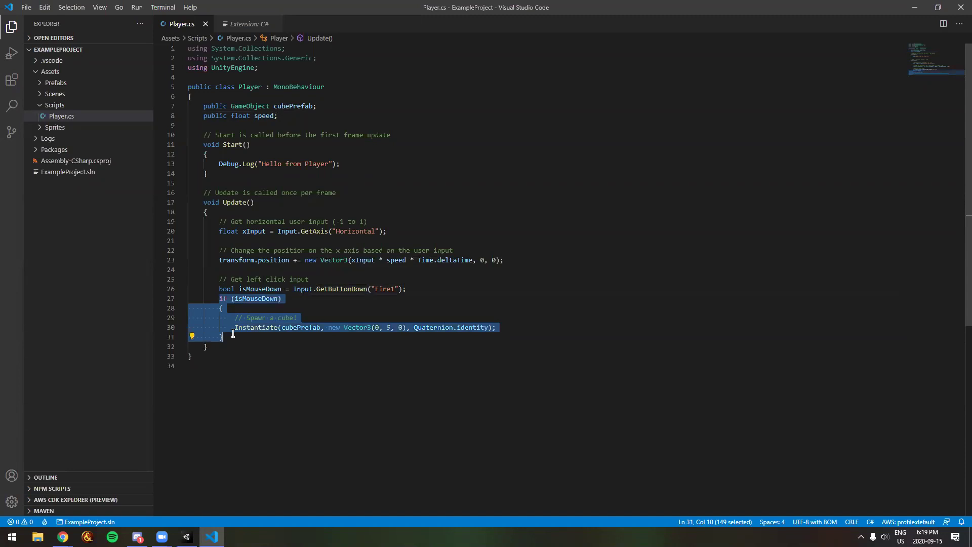
click(236, 332)
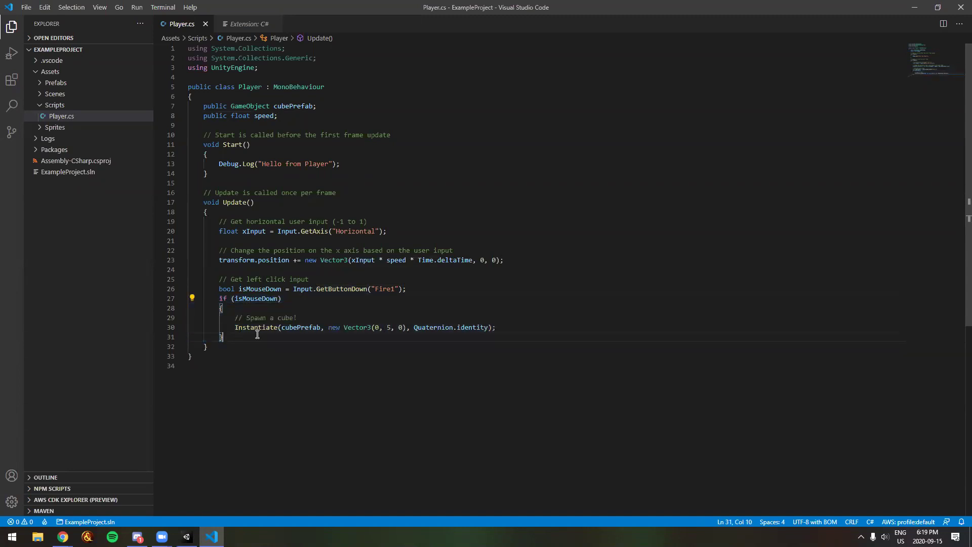
click(339, 300)
mouse_move(342, 290)
drag(293, 289, 189, 286)
click(296, 336)
click(328, 346)
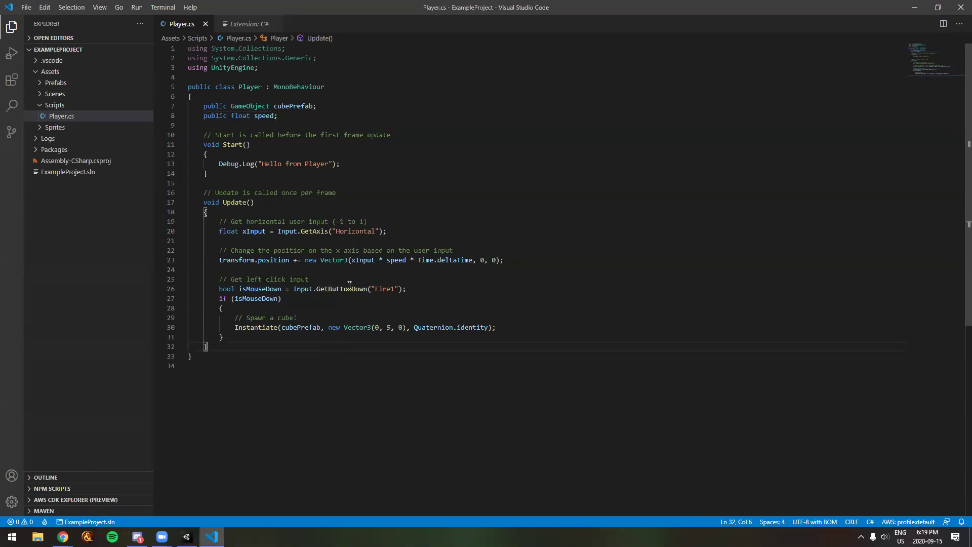
drag(351, 288, 316, 289)
click(318, 299)
- Switch to Unity, play the scene and spawn cubes one at a time while moving the Player back and forth
click(187, 537)
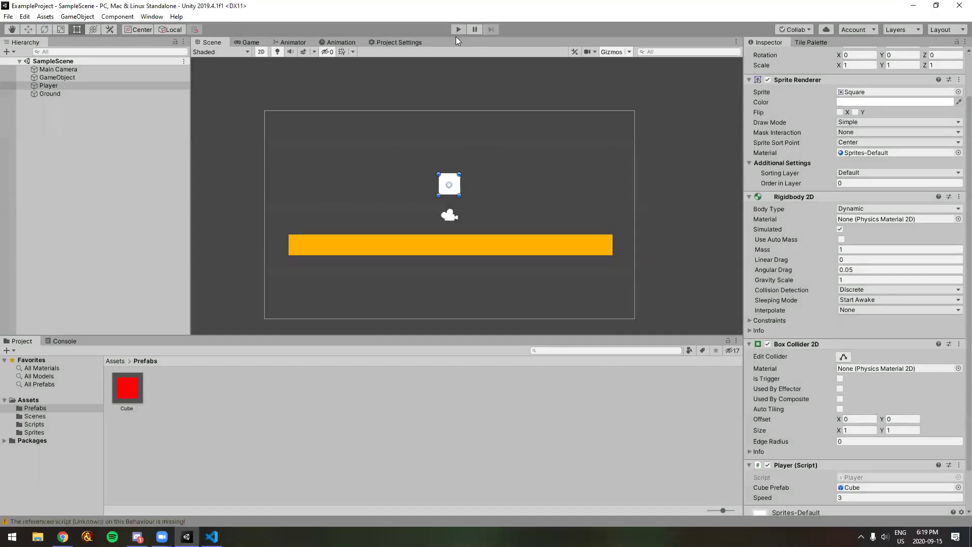
click(458, 28)
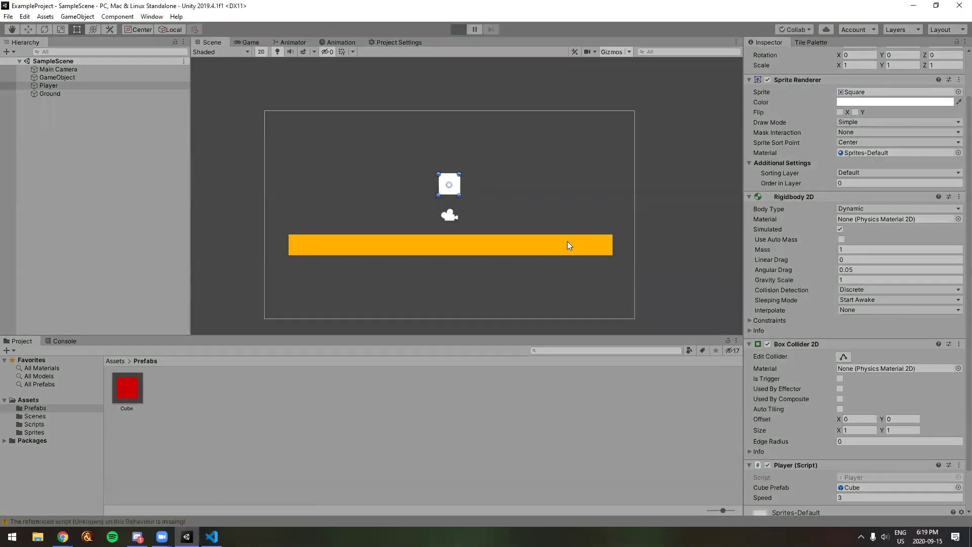
key(space)
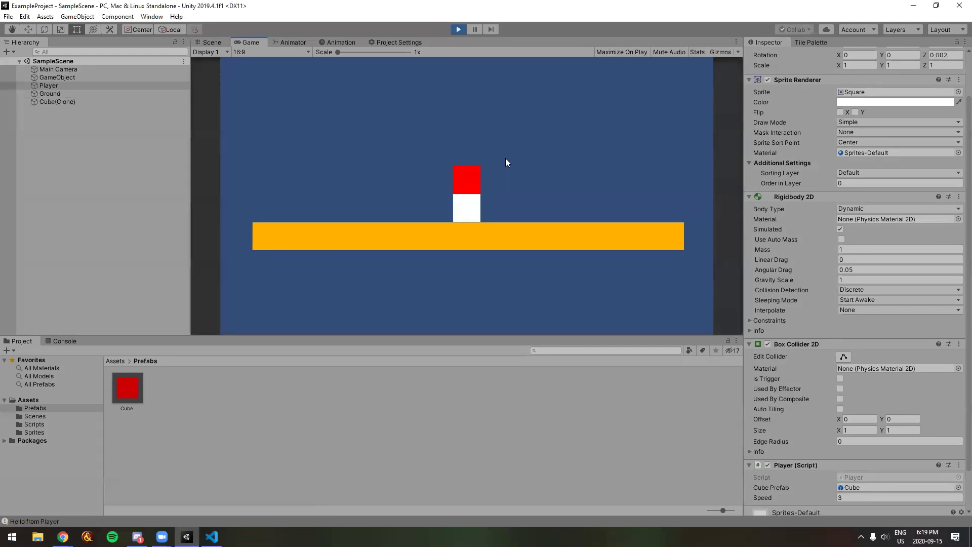
key(Left)
key(Right)
key(Left)
key(space)
key(Right)
key(Left)
key(space)
key(Right)
key(space)
key(space)
- Move the Player in both directions along the ground to push the spawned cubes apart
key(Left)
key(Right)
key(Right)
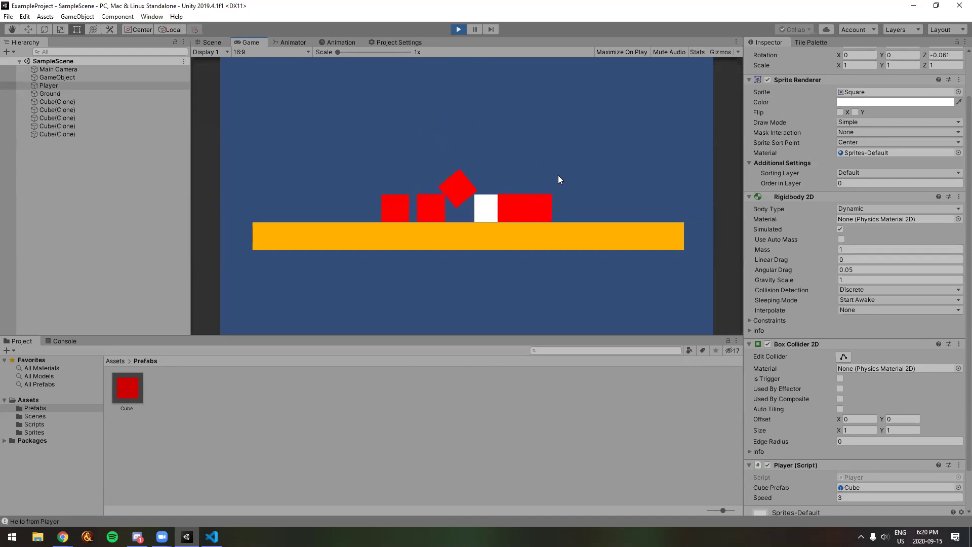
key(Left)
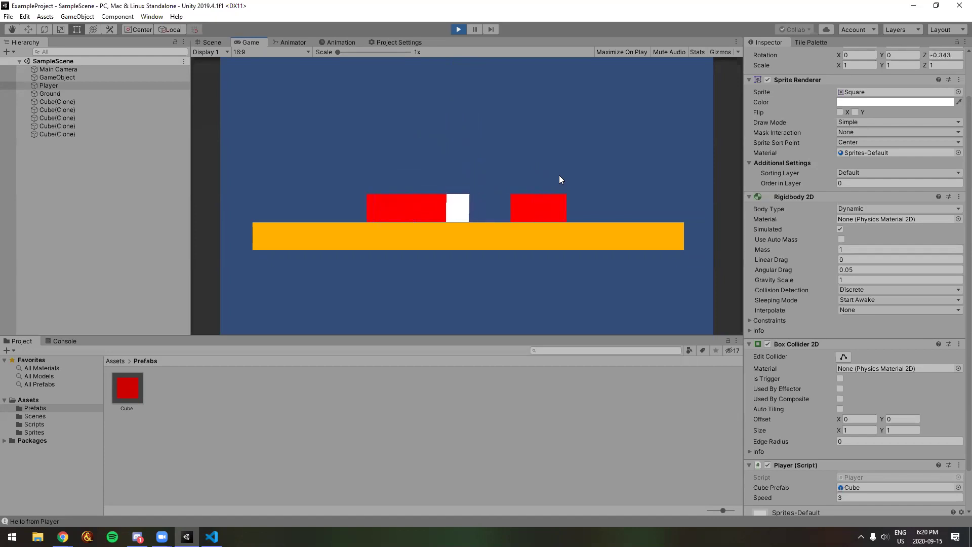
key(Right)
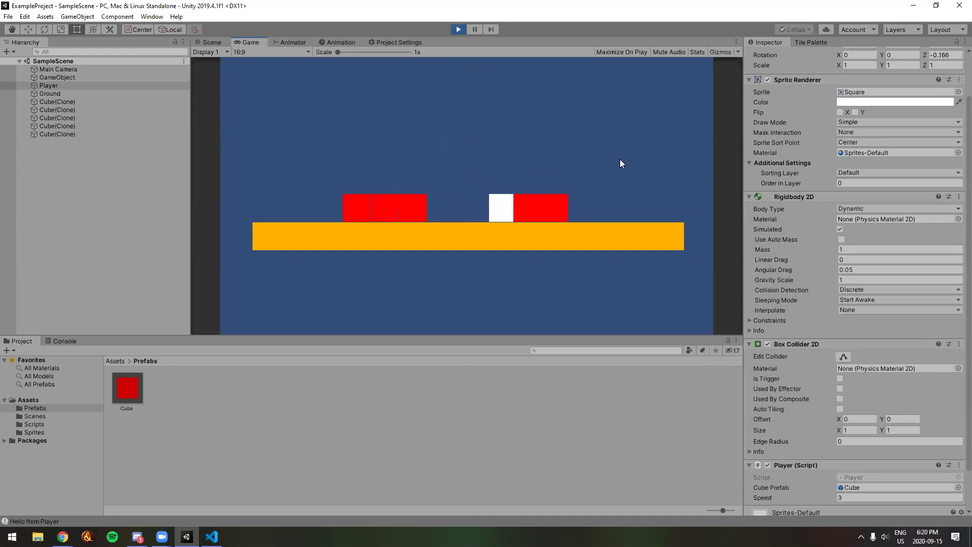
key(Left)
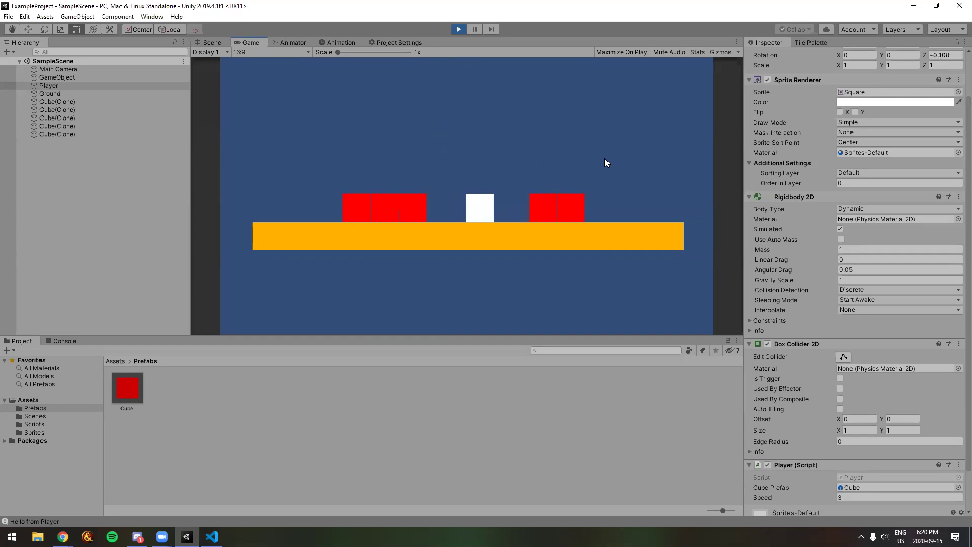
- Switch to the Intro to Unity 2020W presentation in Google Slides at the "Where to go from here?" slide
key(alt+Tab)
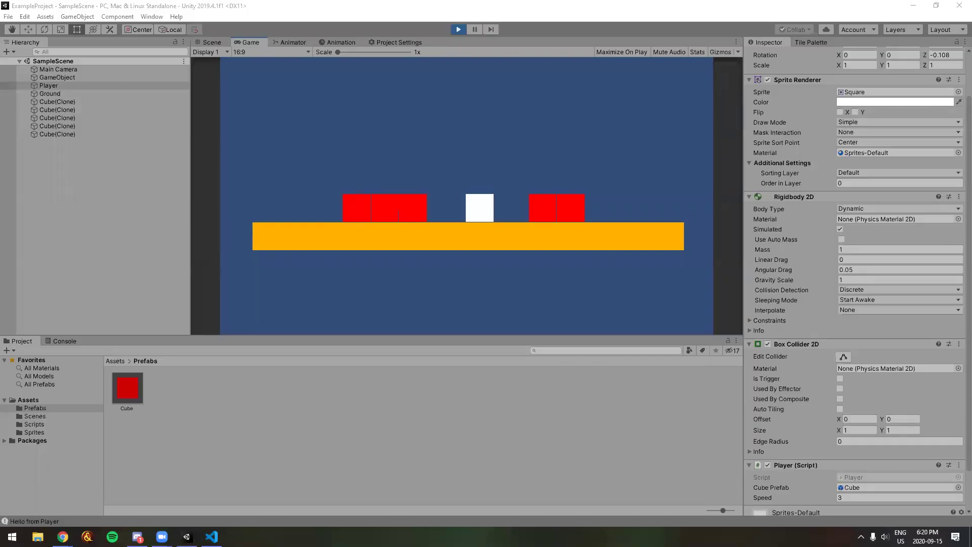
key(alt+Tab)
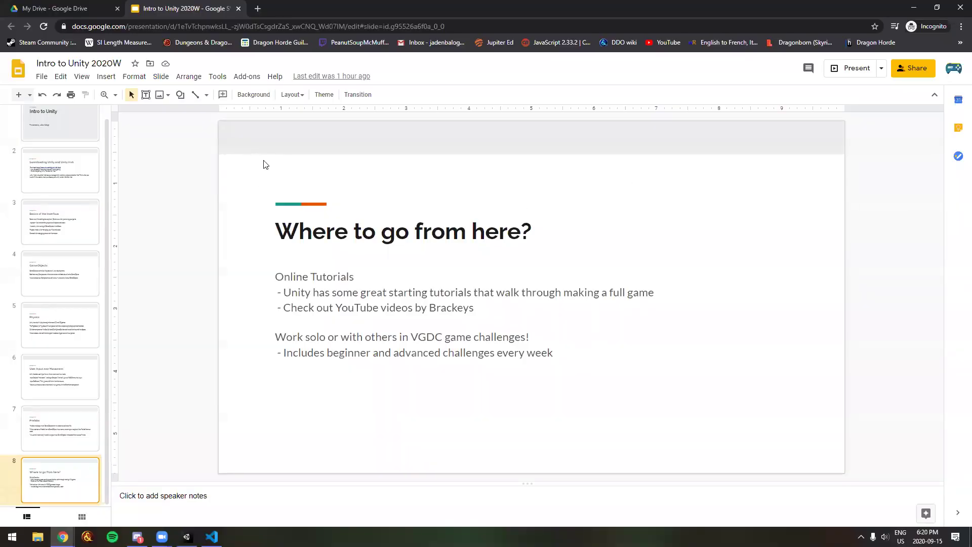